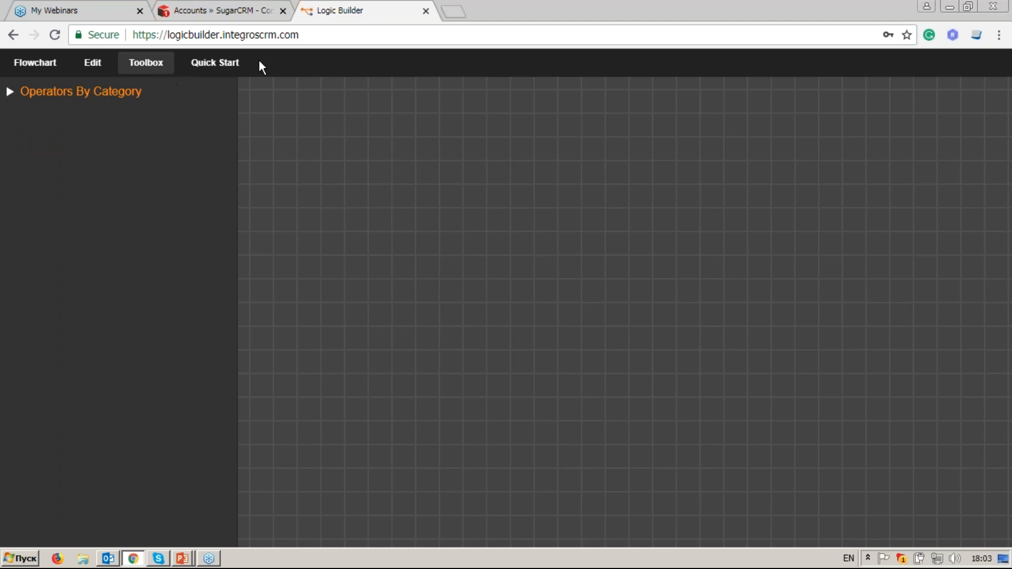
Step: Show the Toolbox's Operators By Category list, from Behavior and Bool through Collections and Conditions
left_click(245, 68)
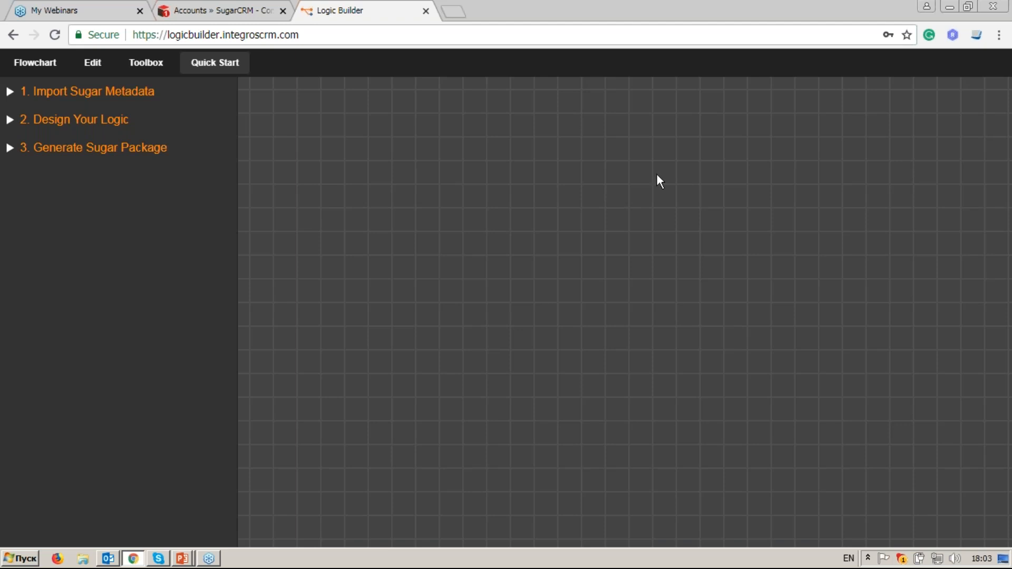
left_click(162, 67)
left_click(95, 96)
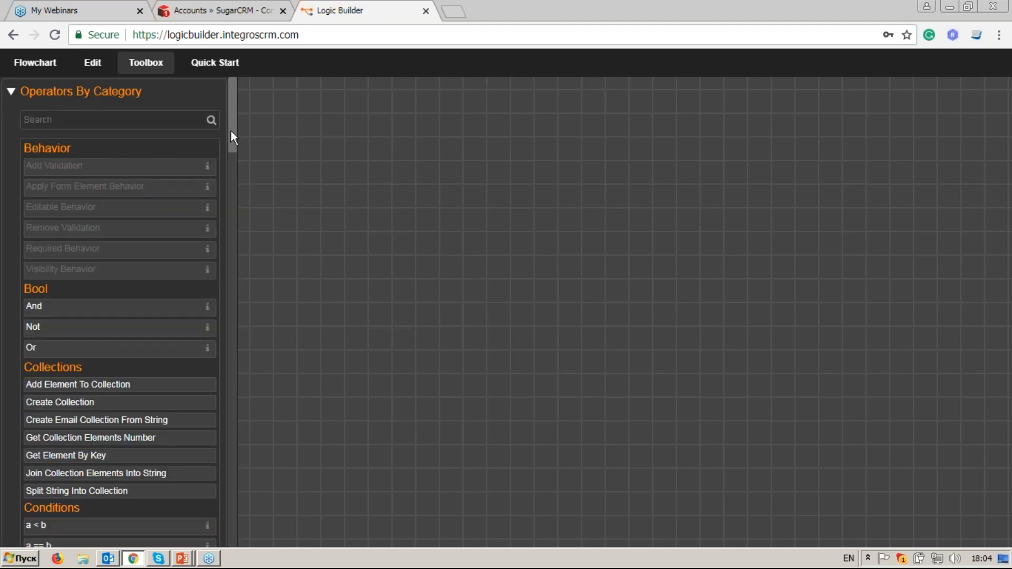
left_click_drag(232, 132, 219, 305)
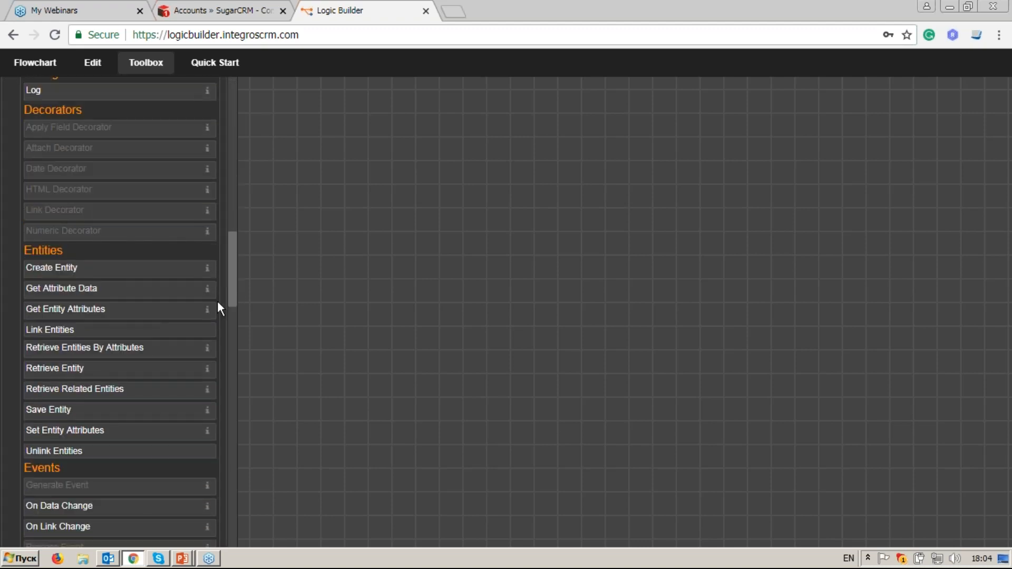
left_click(139, 270)
left_click_drag(544, 297, 511, 222)
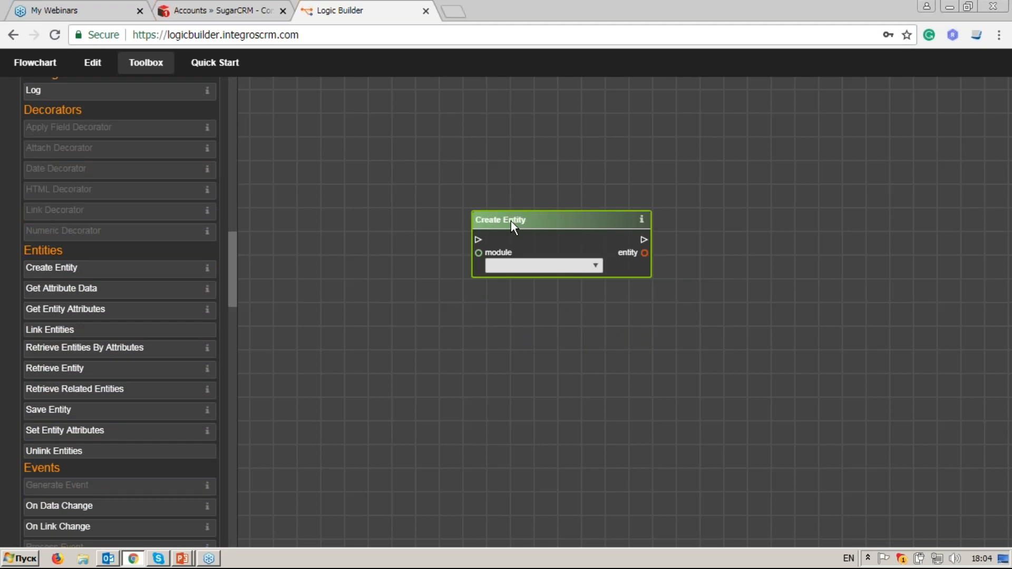
scroll(513, 221, "up", 2)
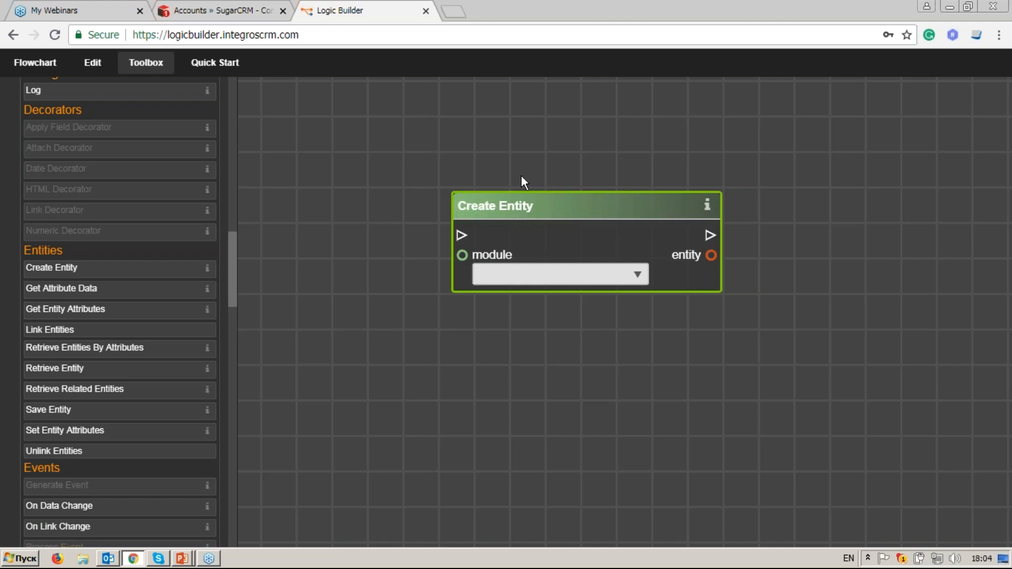
left_click_drag(152, 291, 815, 273)
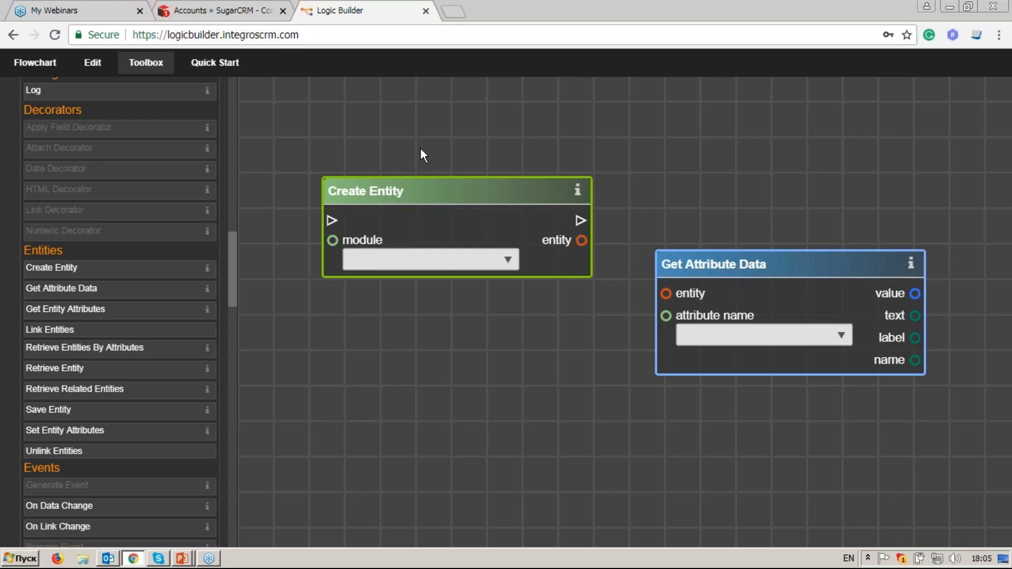
scroll(648, 174, "down", 2)
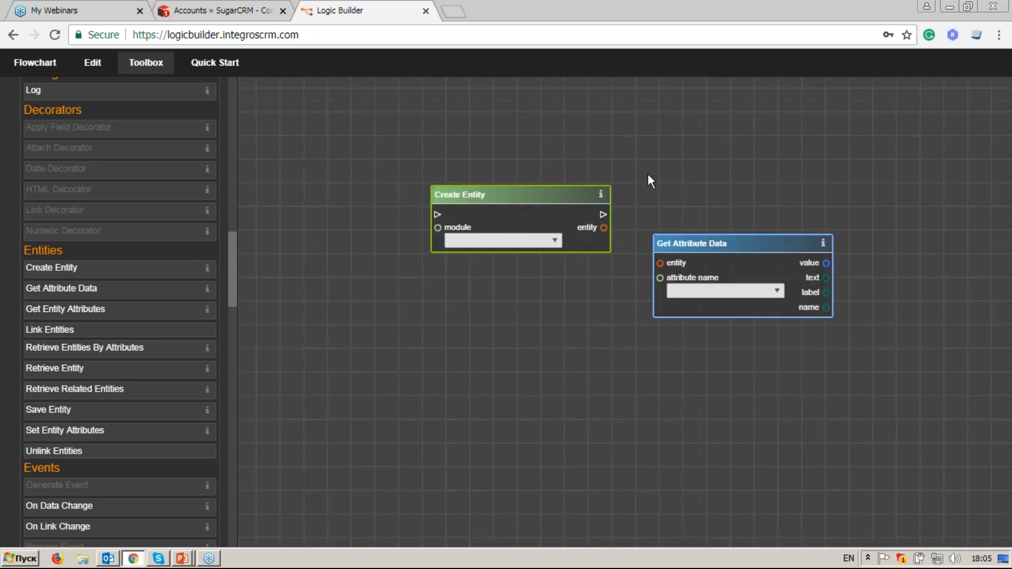
left_click_drag(387, 157, 872, 357)
right_click(735, 245)
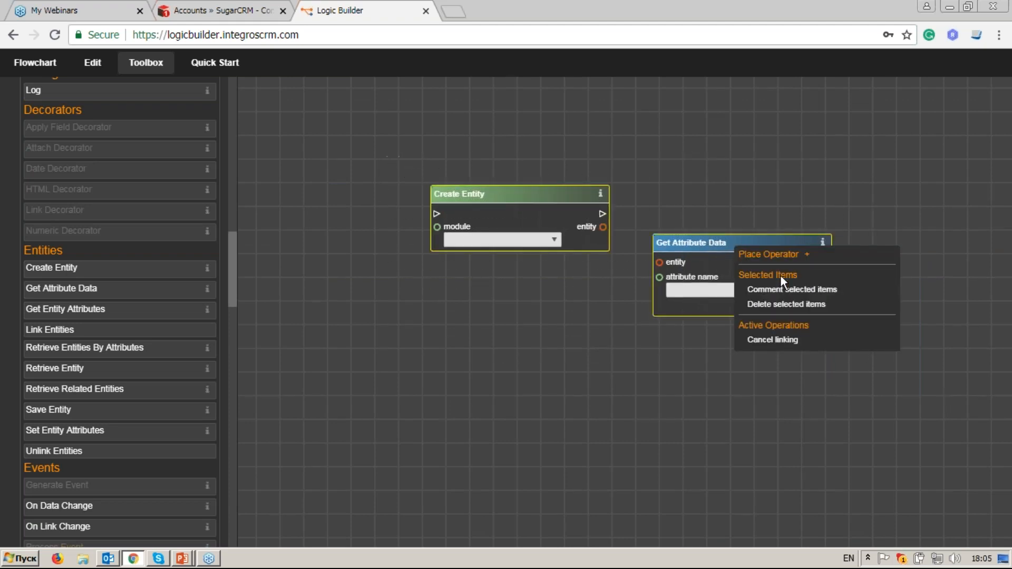
left_click(788, 303)
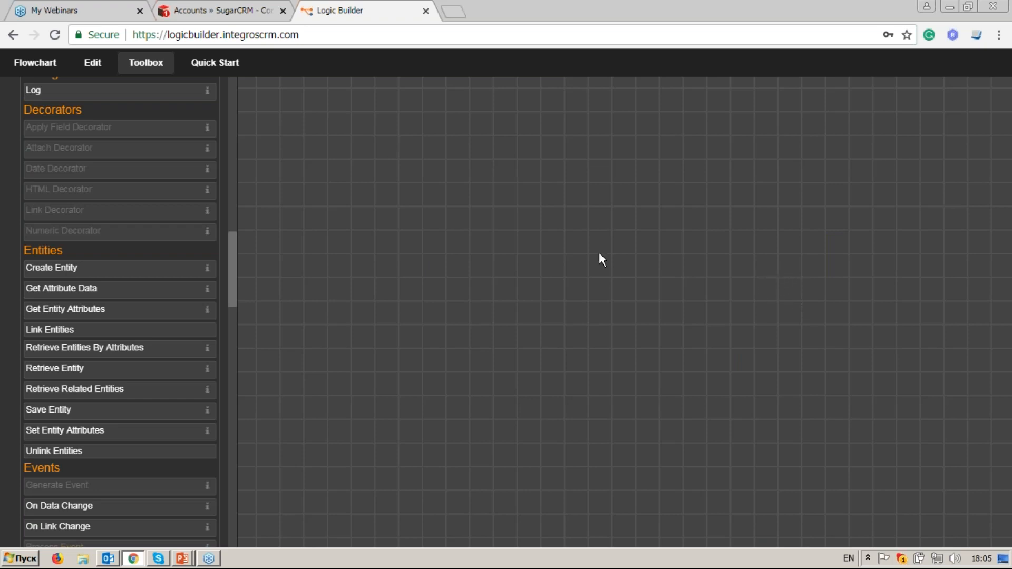
Step: Open Import Sugar Metadata, review its URL, login and password fields, and run Import
left_click(37, 68)
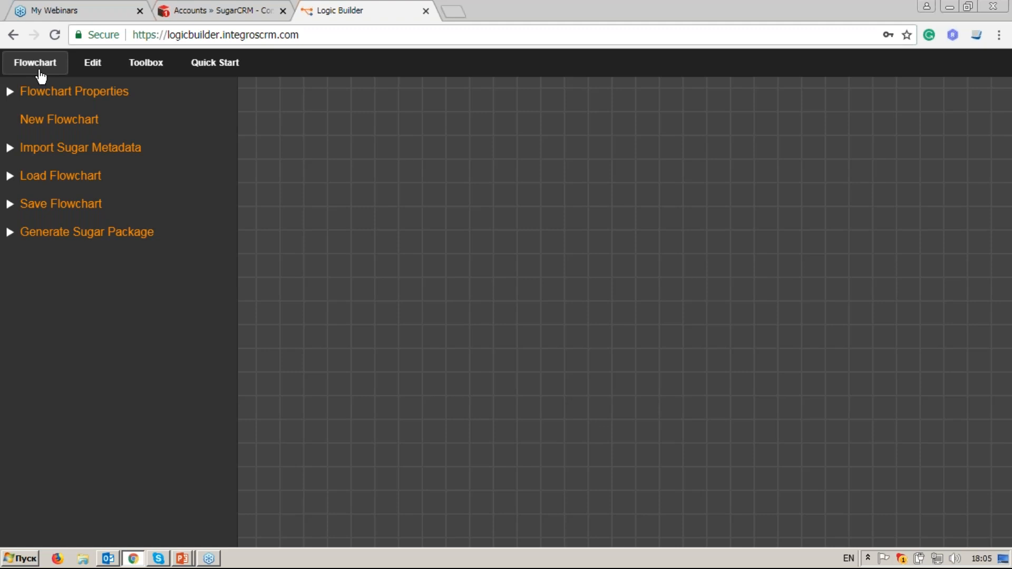
left_click(143, 154)
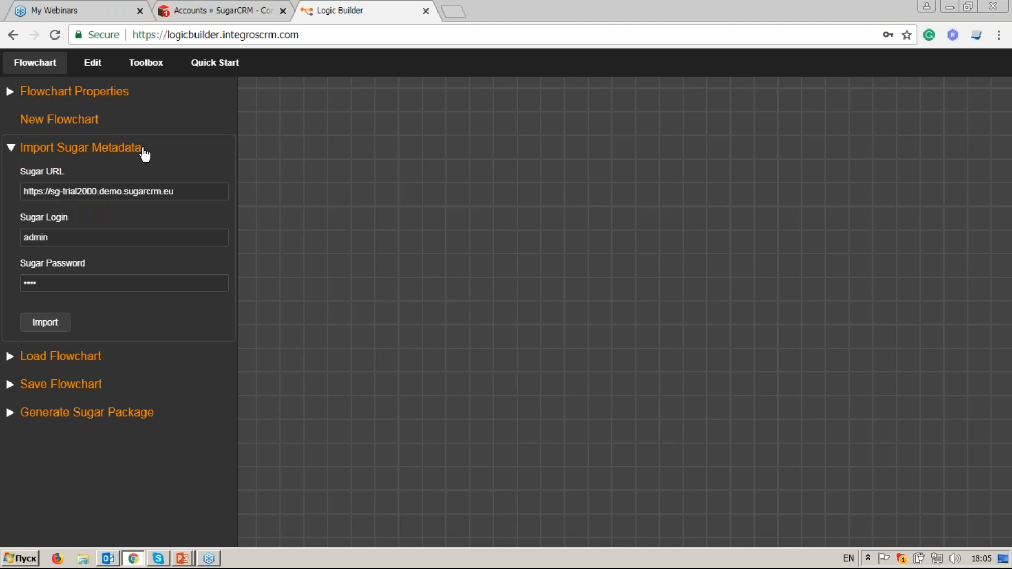
left_click(191, 191)
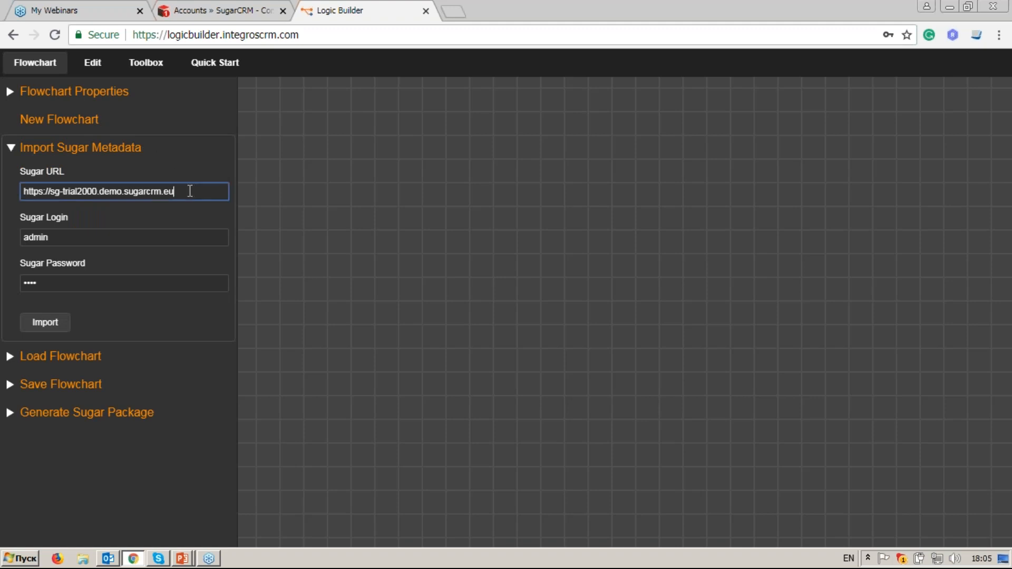
left_click(179, 235)
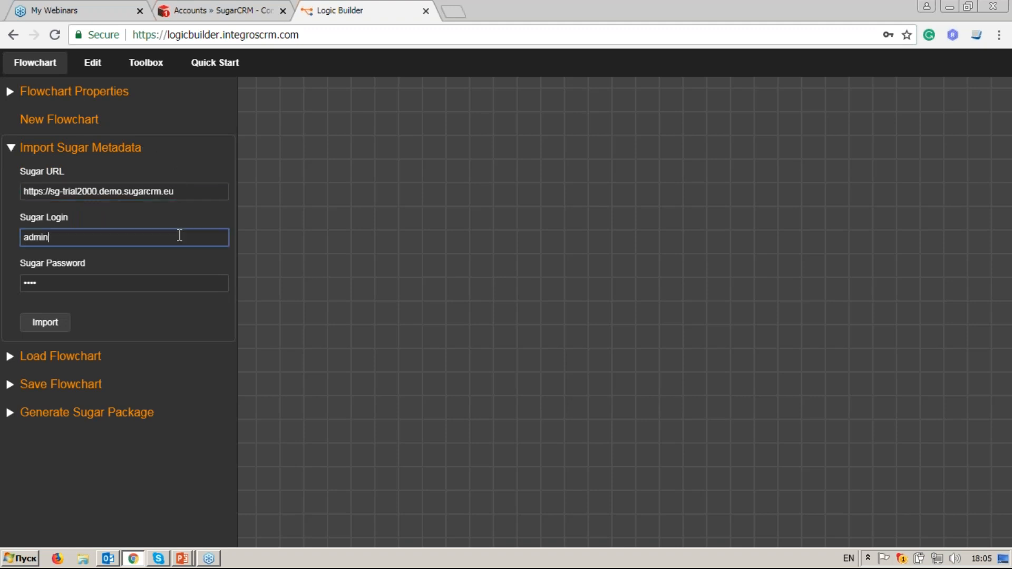
left_click(184, 286)
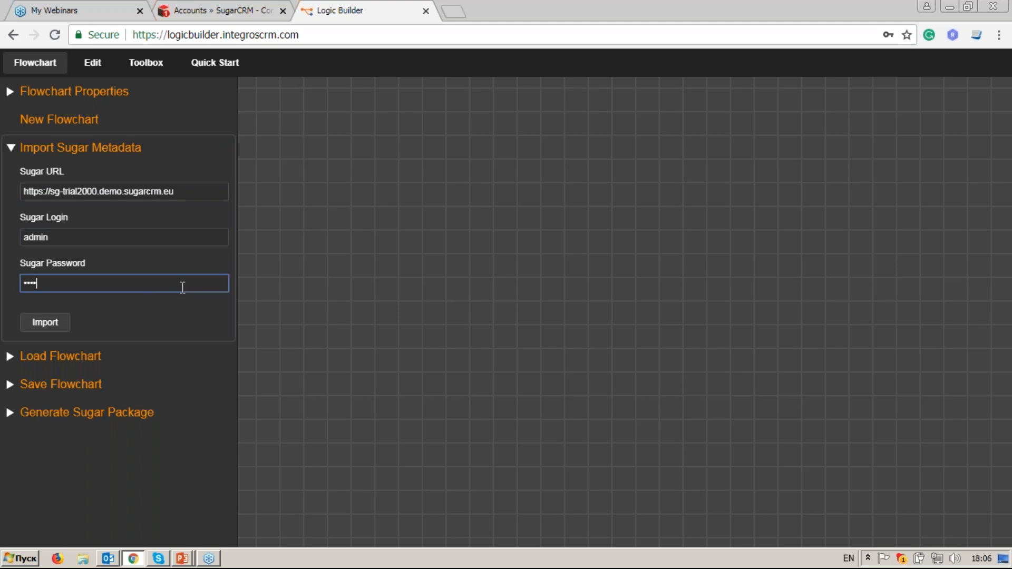
left_click(68, 327)
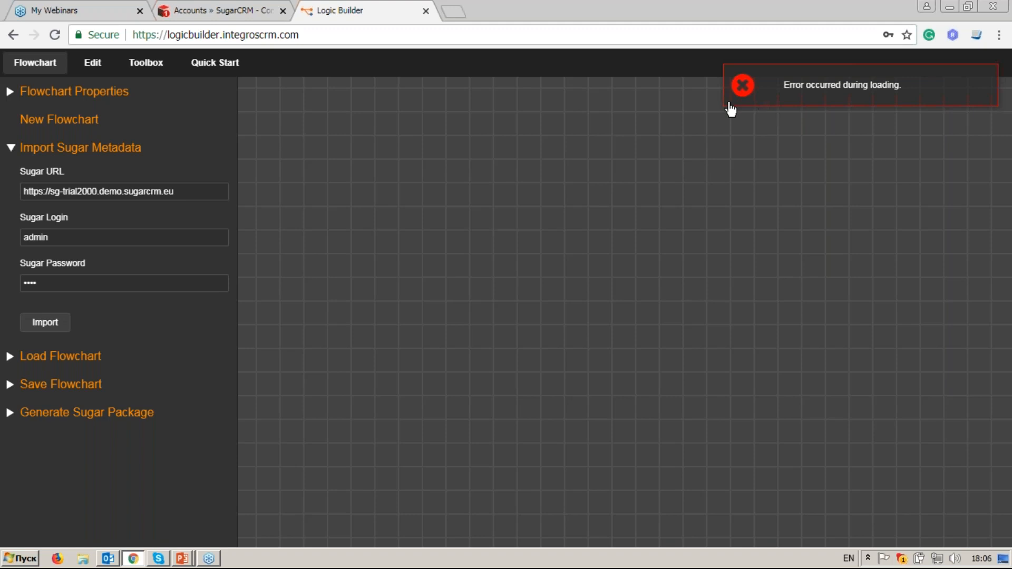
Step: Recheck the Sugar URL, login and password fields after the loading error
left_click(188, 191)
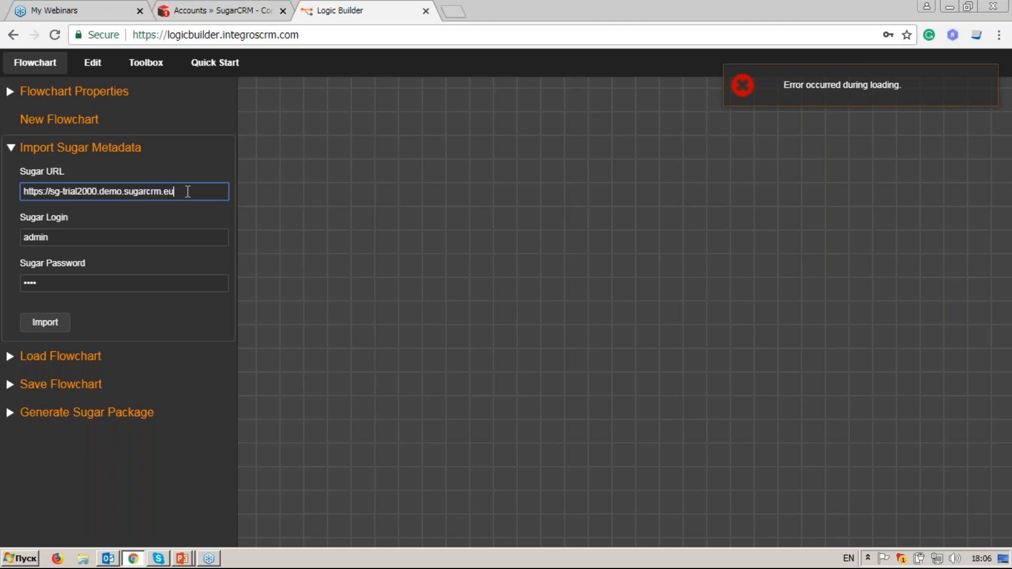
left_click(176, 238)
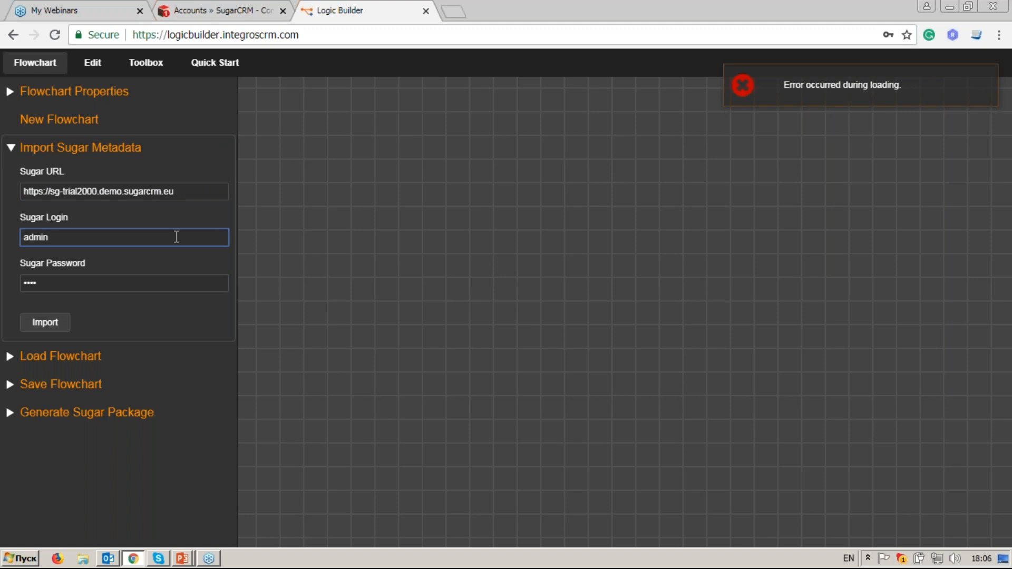
left_click(180, 285)
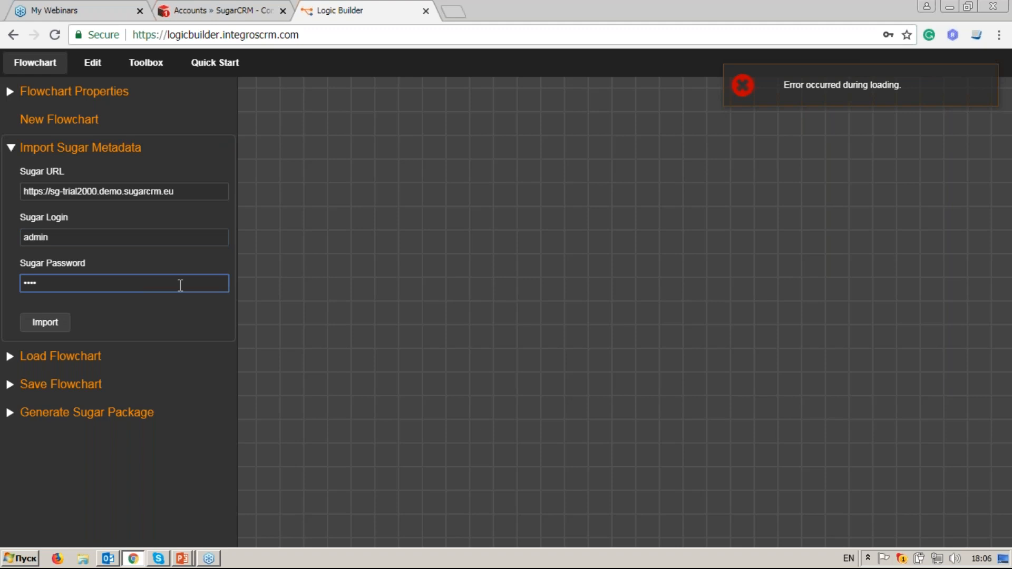
Step: In SugarCRM, go from the user menu through Administration to Configure API Platforms
left_click(213, 9)
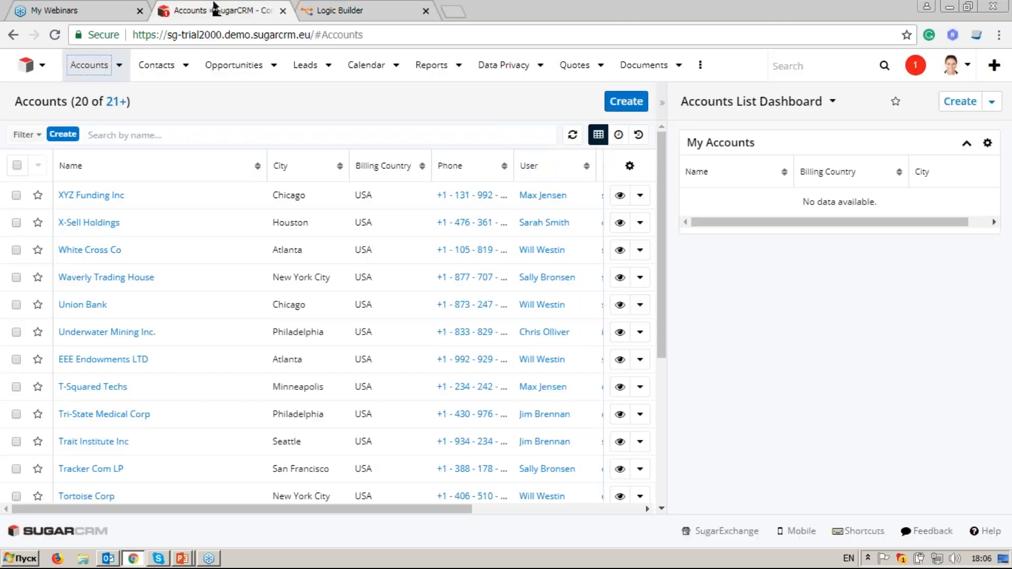
left_click(953, 65)
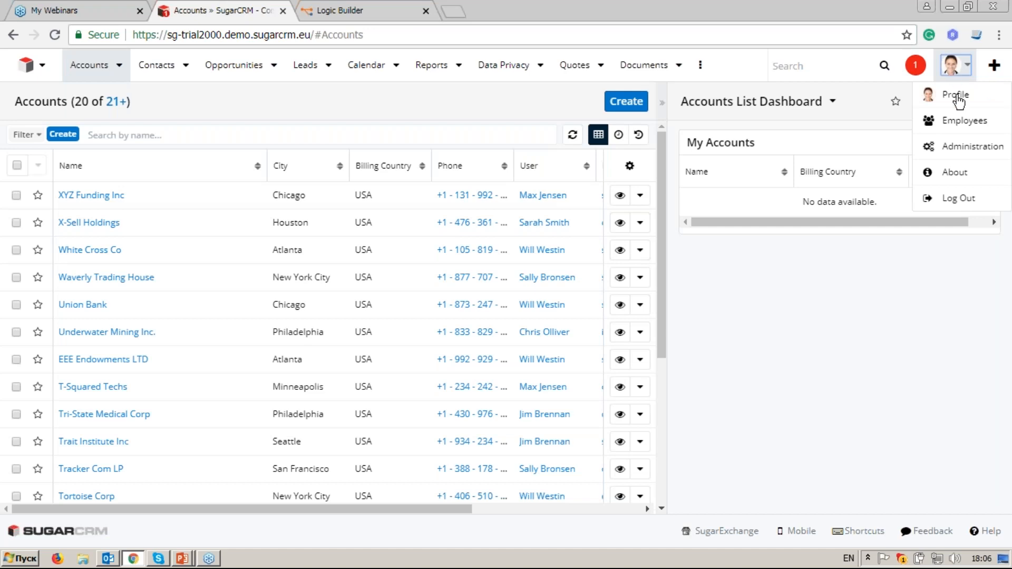
left_click(969, 152)
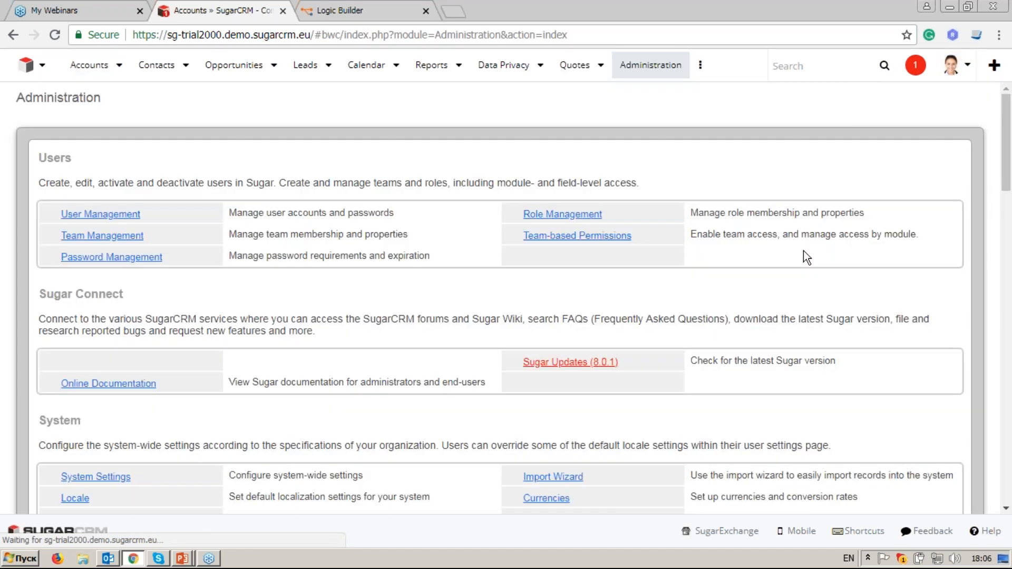
left_click_drag(1009, 147, 1010, 288)
left_click(616, 396)
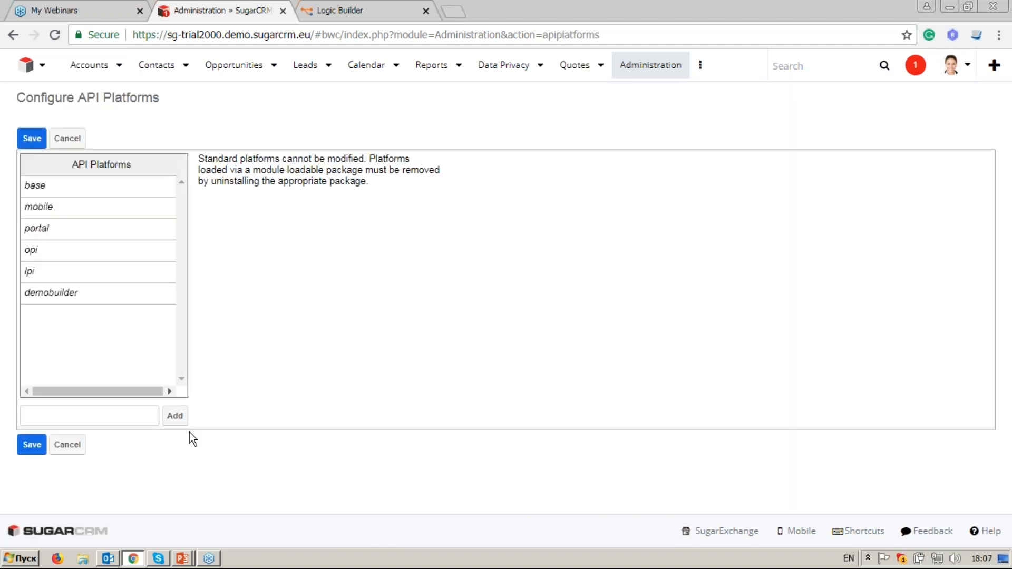
Step: Add logic-builder as an API platform, save it, and return to Logic Builder
left_click(109, 414)
type("logic-builder")
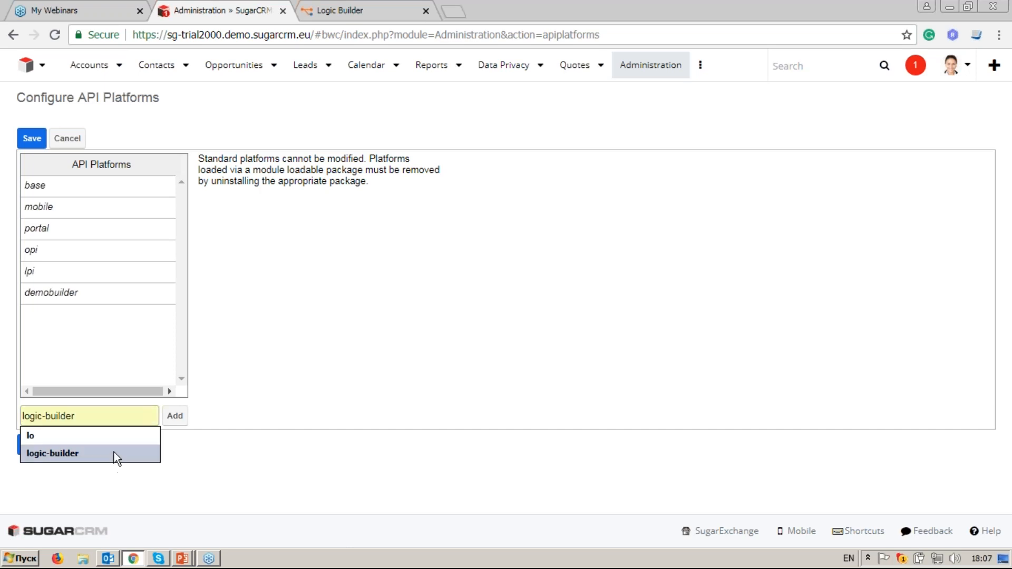
left_click(114, 452)
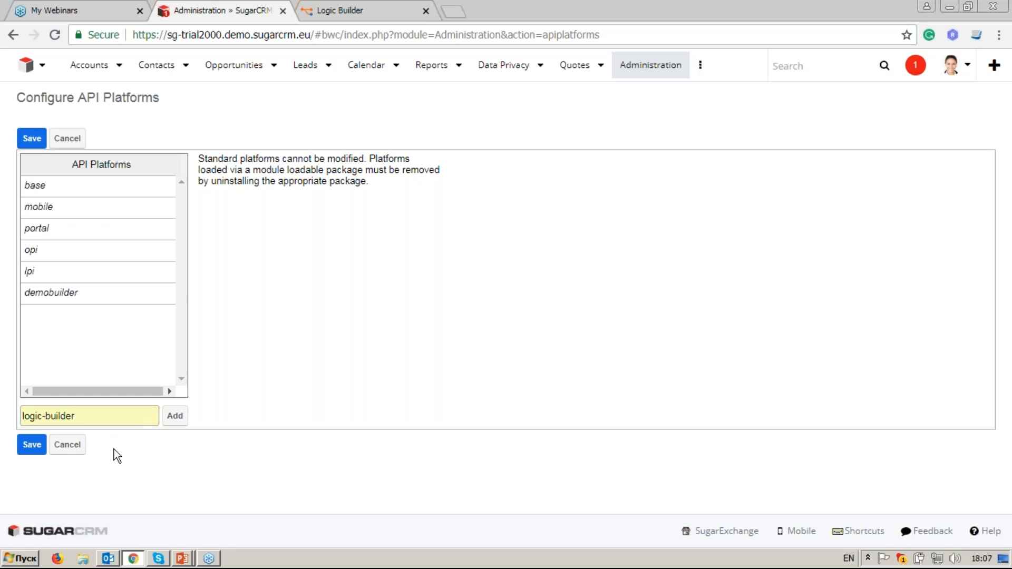
left_click(174, 417)
left_click(40, 447)
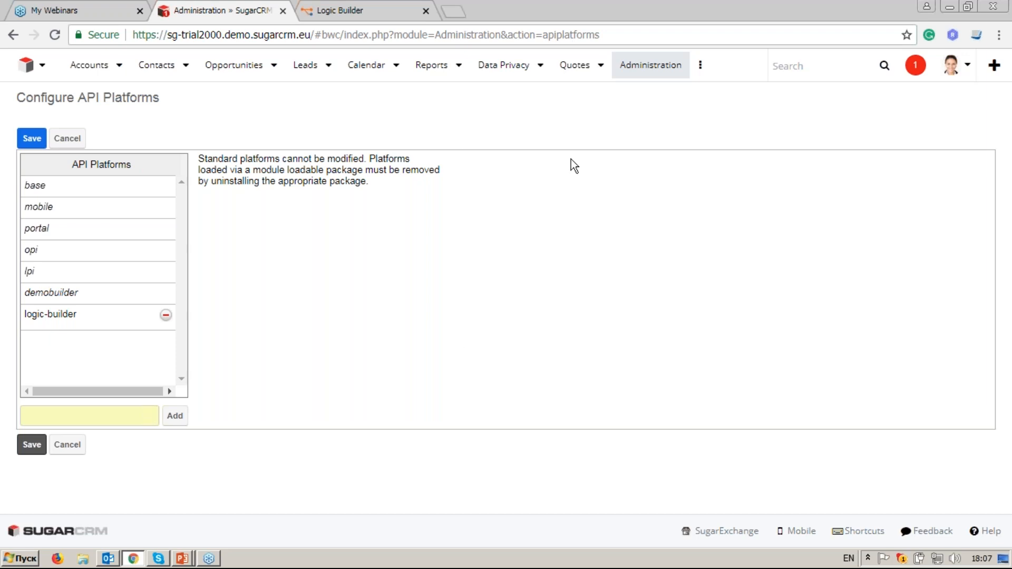
left_click(364, 7)
Step: Dismiss the 'Error occurred during loading' notice and rerun the Sugar metadata import
left_click(834, 91)
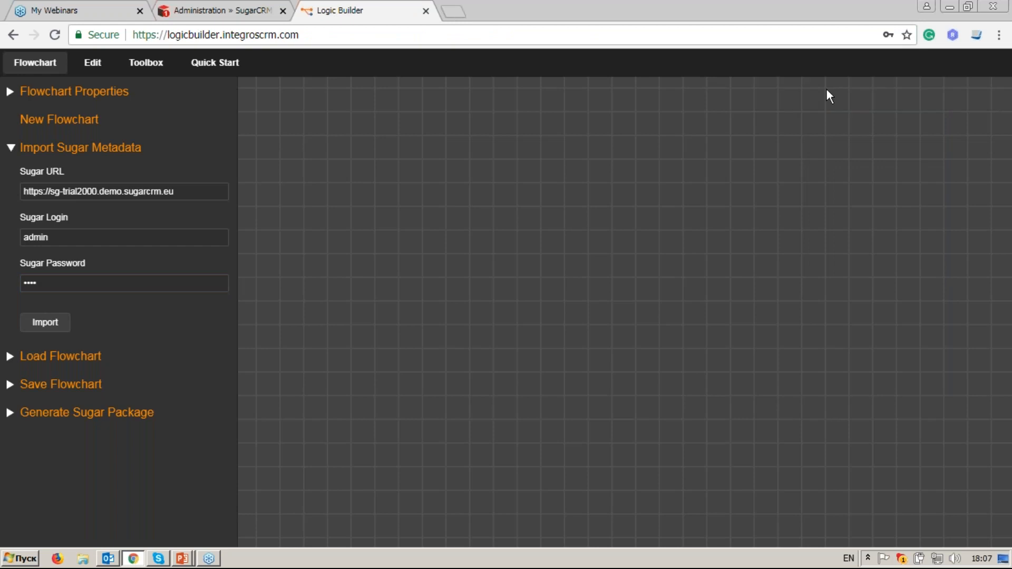
left_click(55, 325)
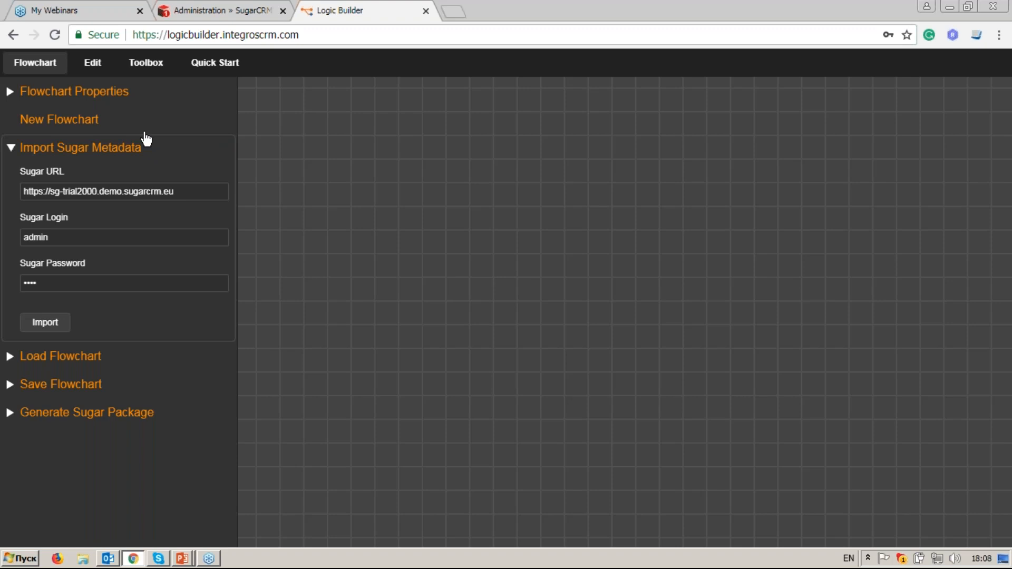
Step: Place On Data Change and On Link Change event nodes side by side on the canvas
left_click(143, 63)
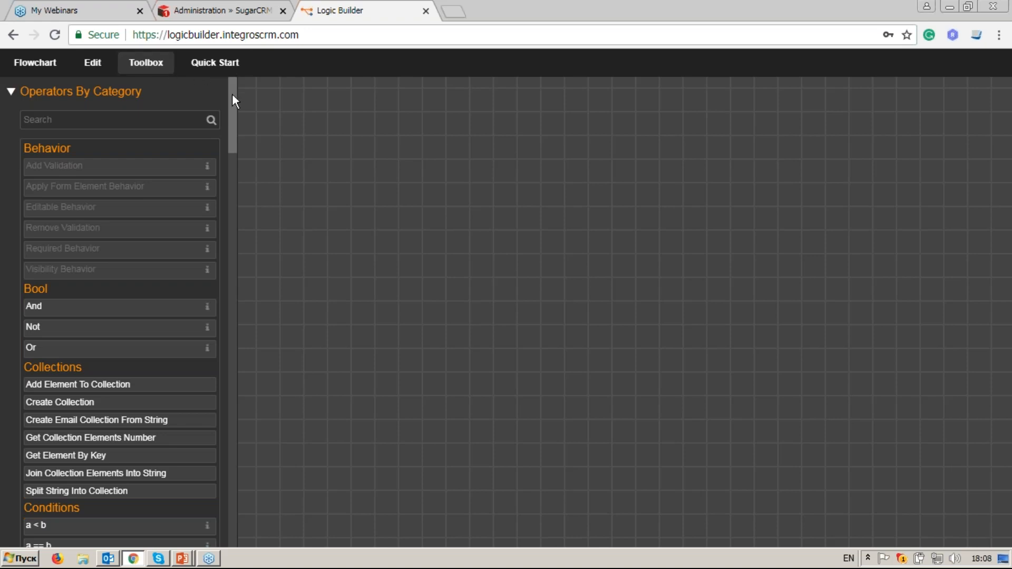
left_click_drag(231, 94, 264, 295)
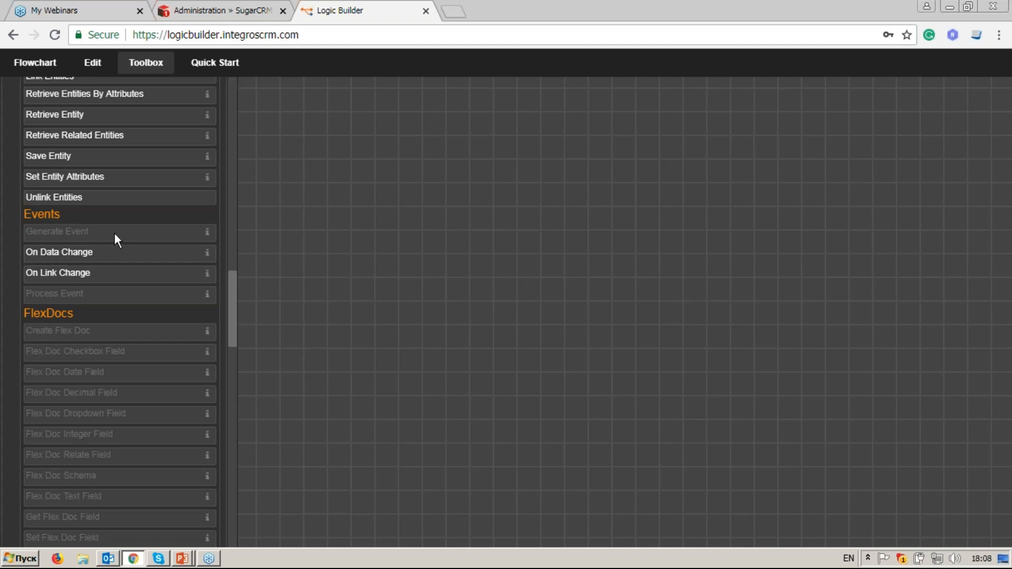
left_click(122, 258)
left_click_drag(580, 280, 523, 264)
scroll(523, 264, "up", 2)
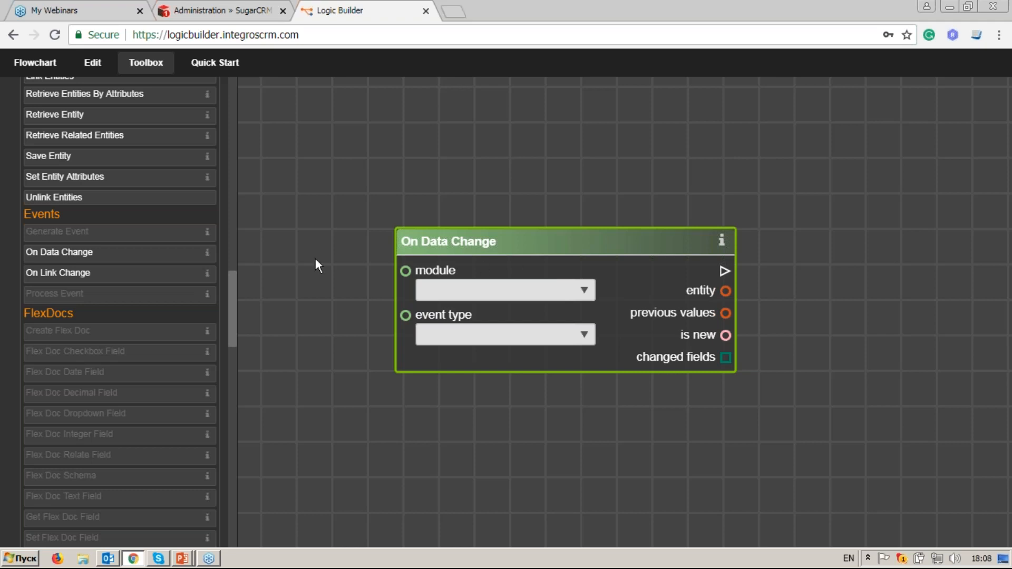
left_click(211, 276)
left_click_drag(542, 301, 780, 237)
left_click_drag(656, 449, 531, 433)
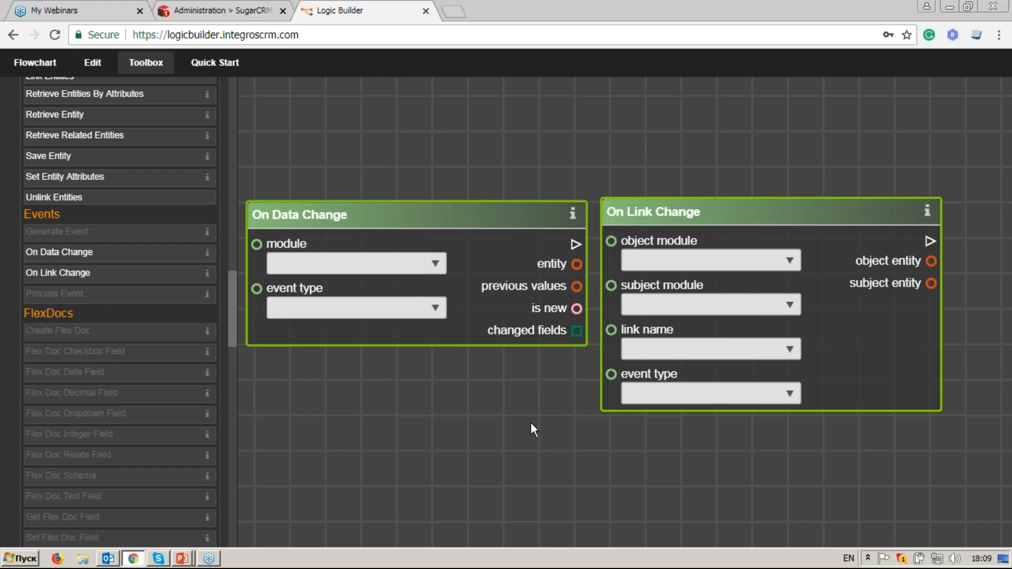
Step: Delete the On Link Change node and recentre the canvas on On Data Change
left_click(388, 217)
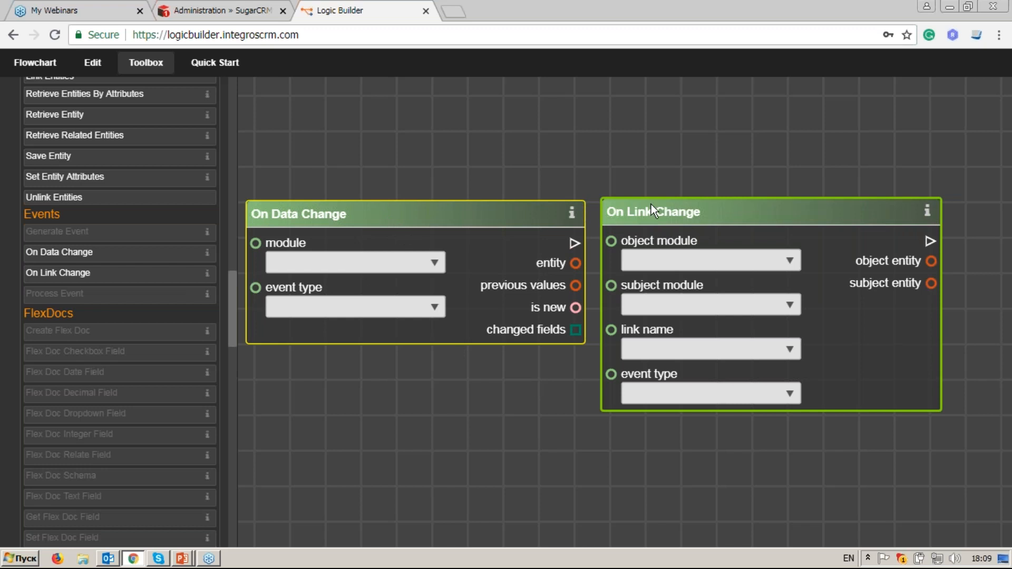
left_click(699, 209)
right_click(699, 211)
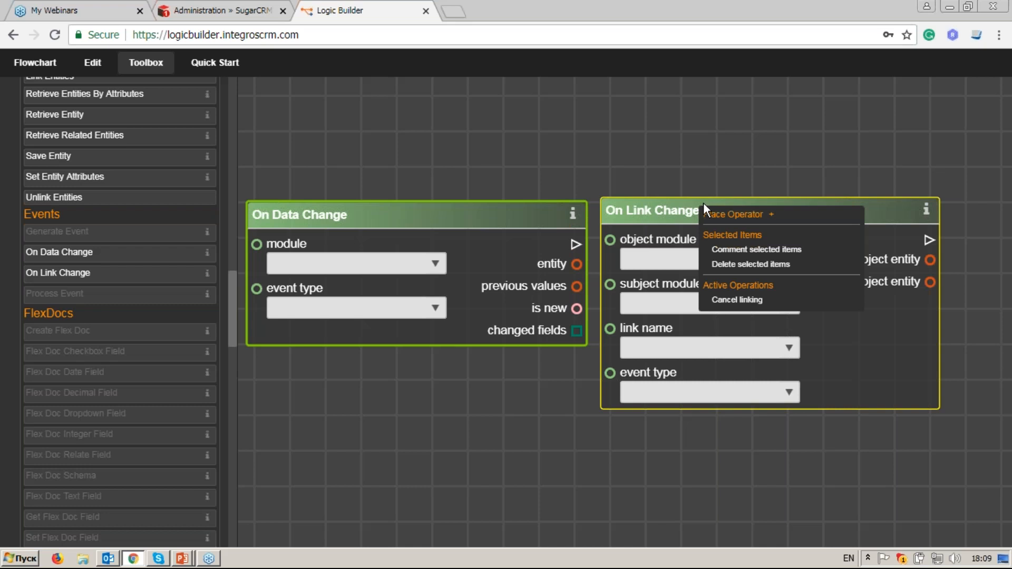
left_click(751, 264)
left_click_drag(439, 395, 544, 358)
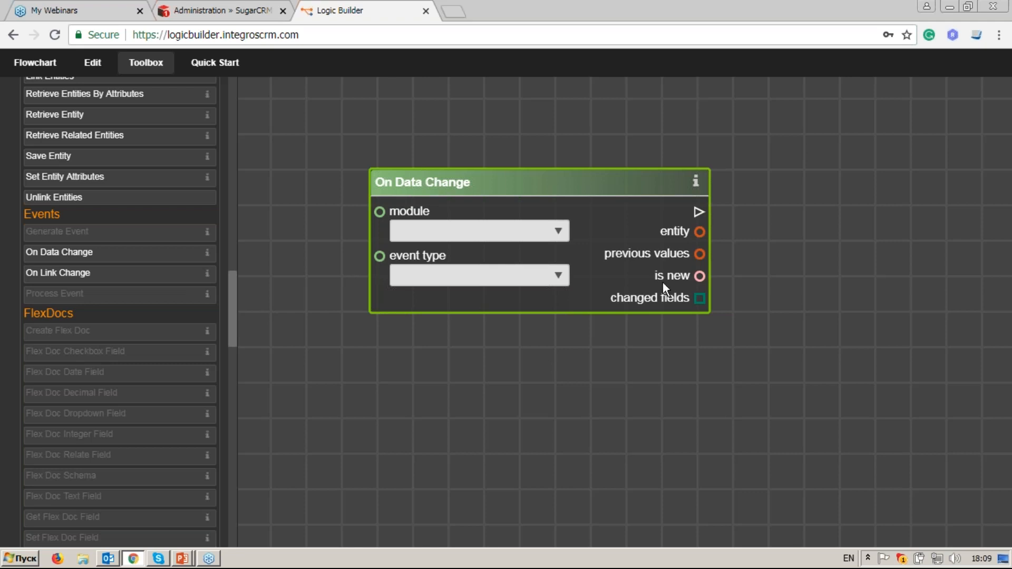
Step: Set the On Data Change module to Opportunities and its event type to After Save
left_click(546, 235)
type("o")
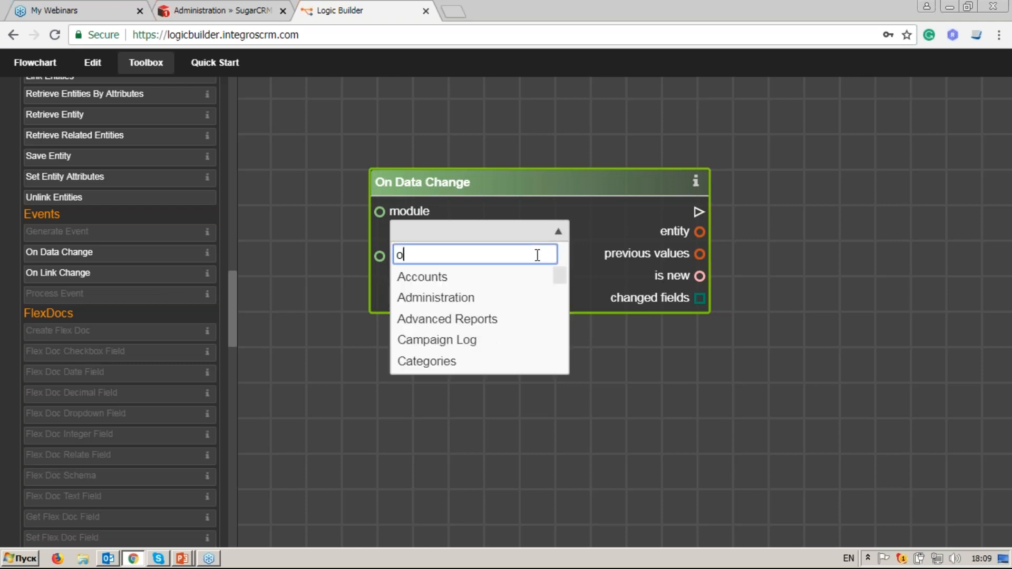
type("pp")
left_click(492, 277)
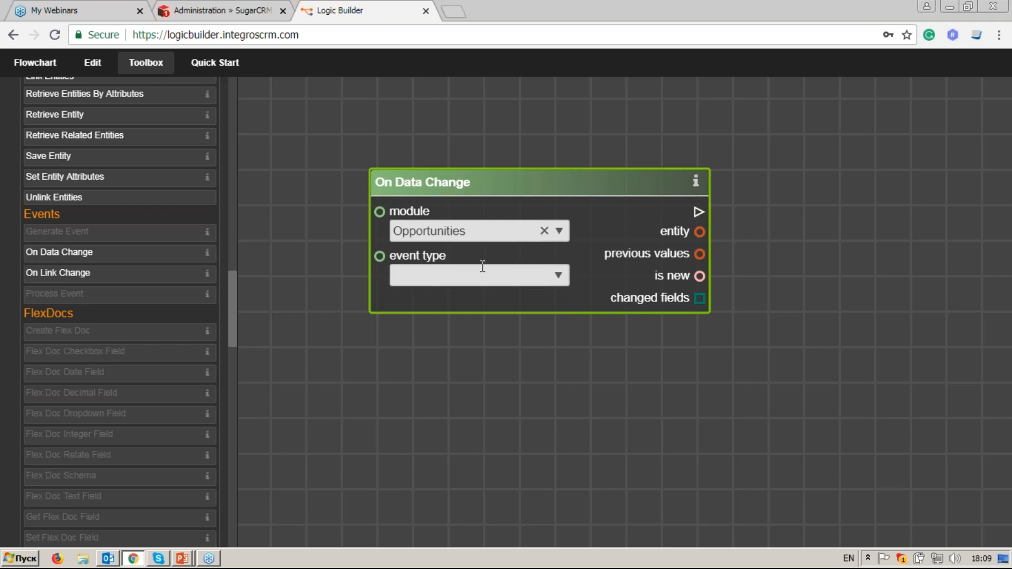
left_click(560, 275)
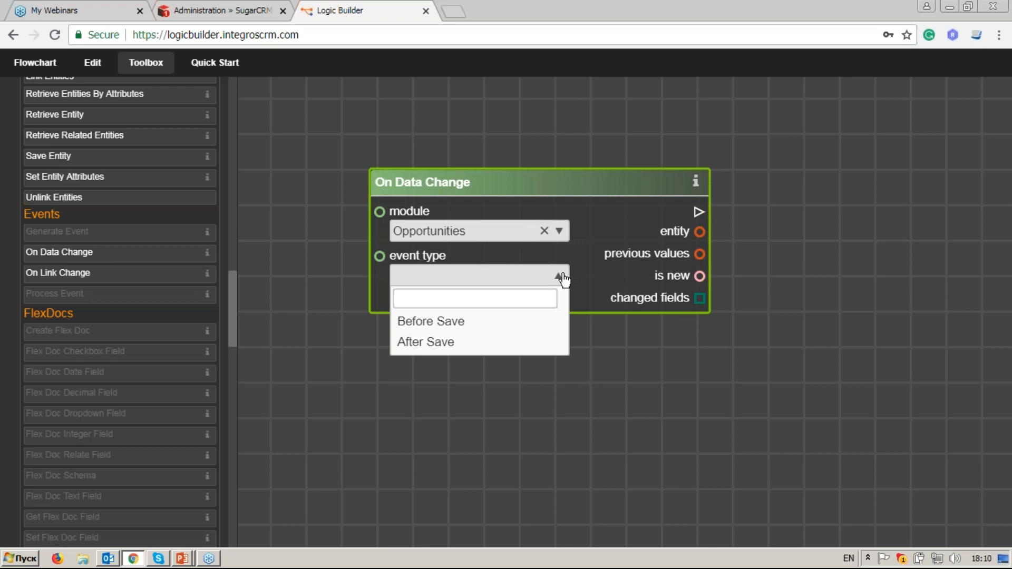
left_click(468, 342)
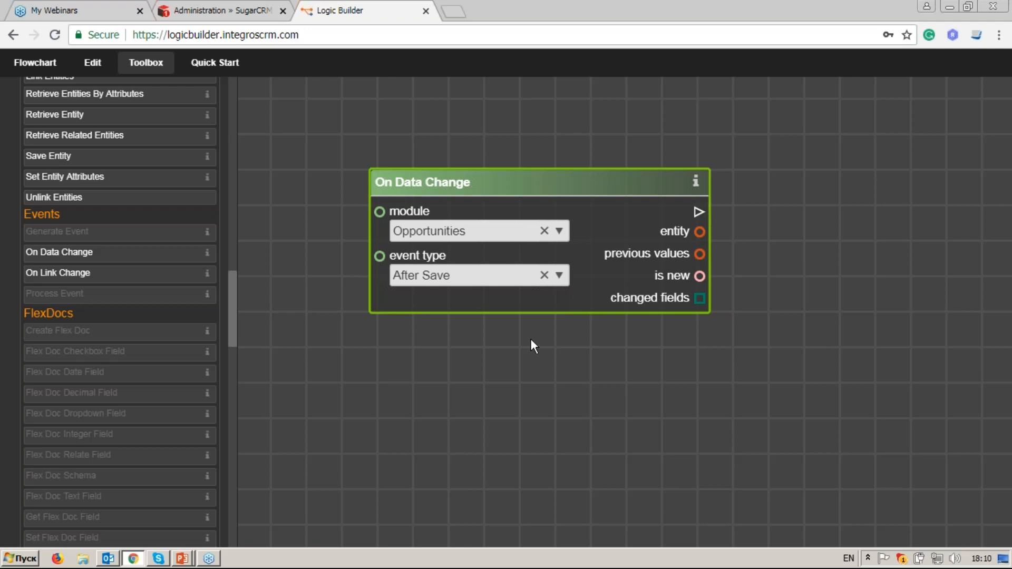
Step: Find Branch with an operator search for 'br' and position it right of On Data Change
left_click_drag(236, 316, 254, 104)
left_click(156, 120)
type("br")
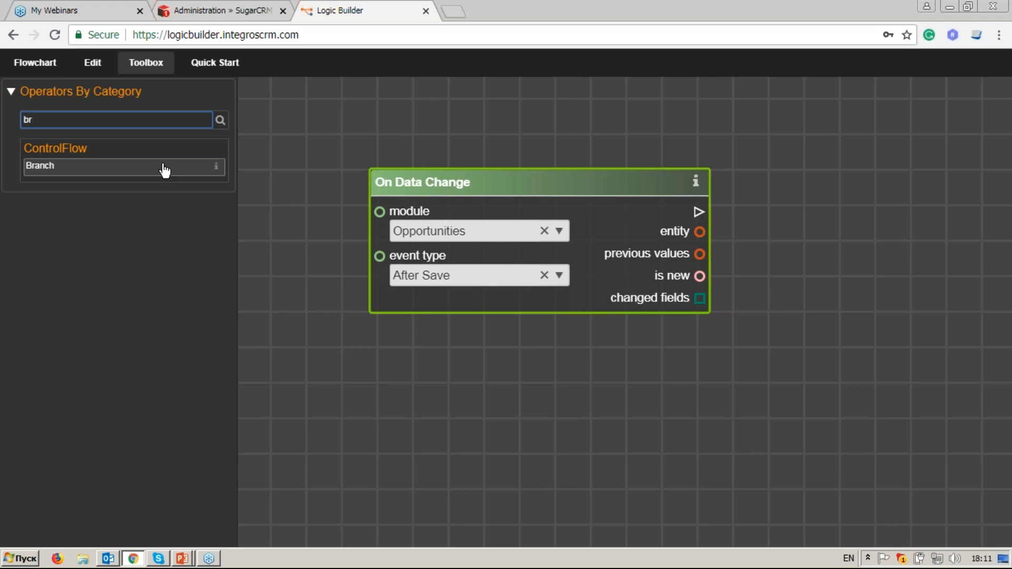
double_click(164, 167)
left_click_drag(524, 302, 904, 195)
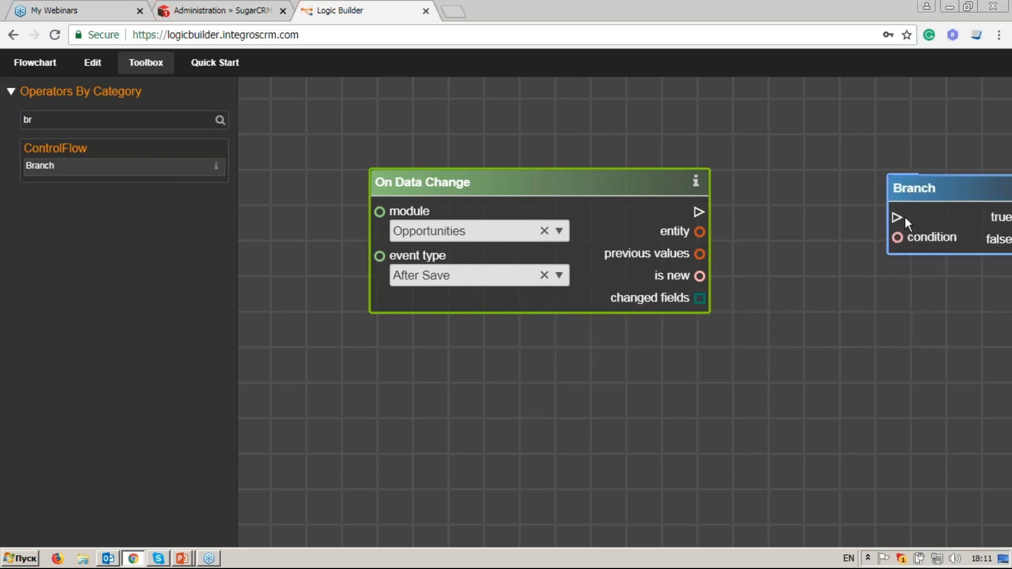
left_click_drag(902, 340, 732, 345)
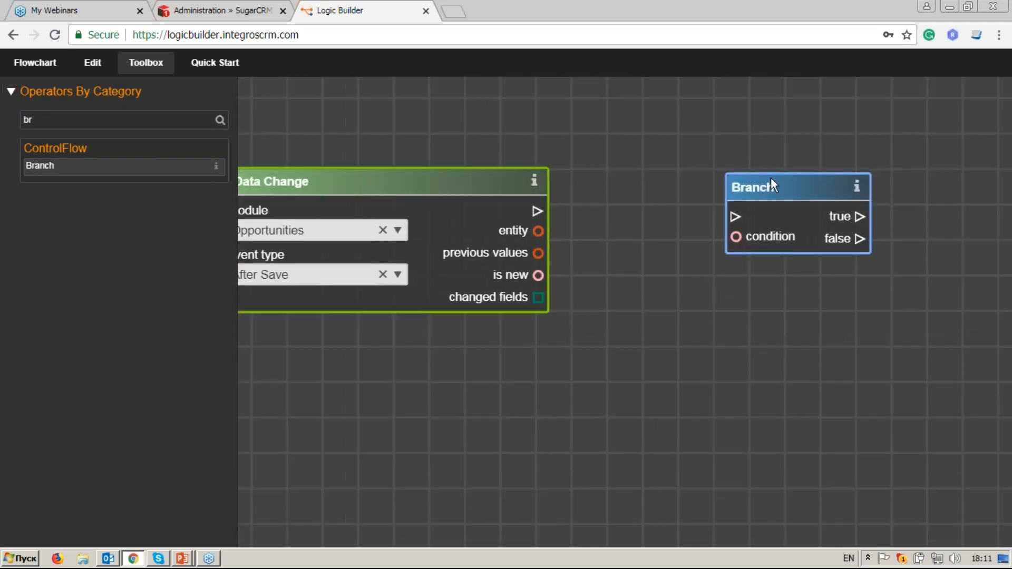
left_click_drag(785, 188, 787, 180)
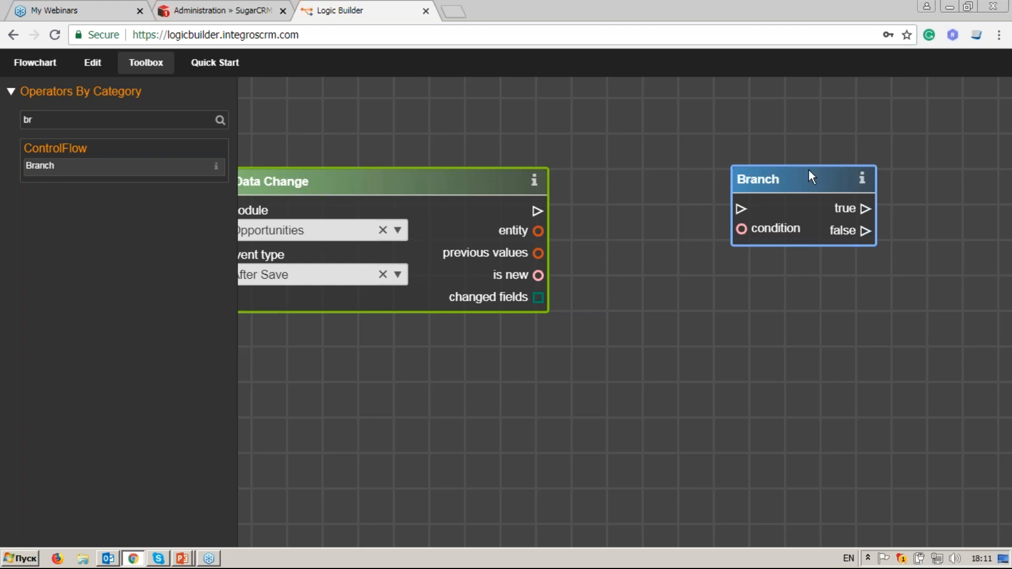
left_click_drag(812, 285, 691, 279)
left_click_drag(674, 171, 931, 184)
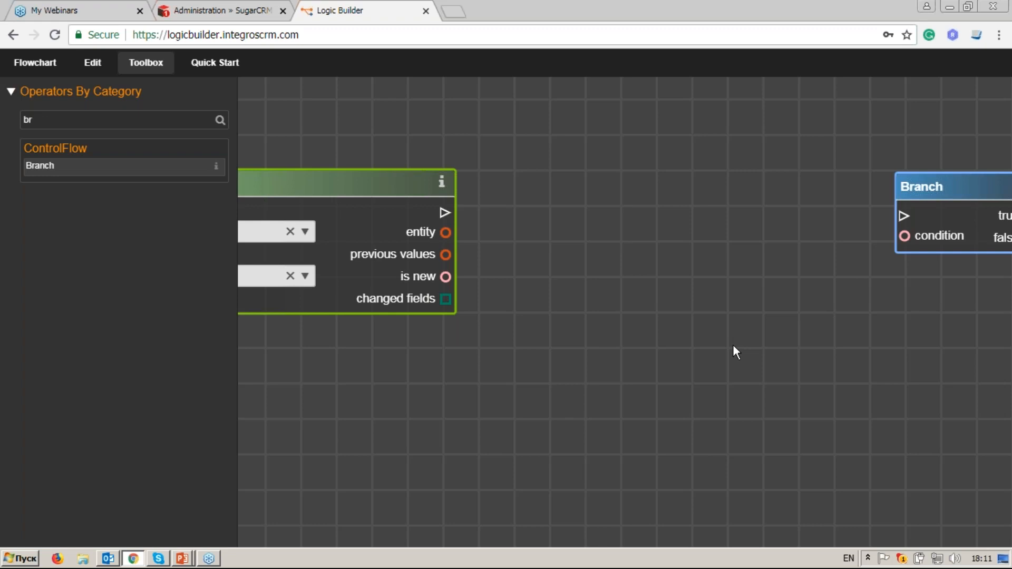
left_click_drag(581, 407, 720, 374)
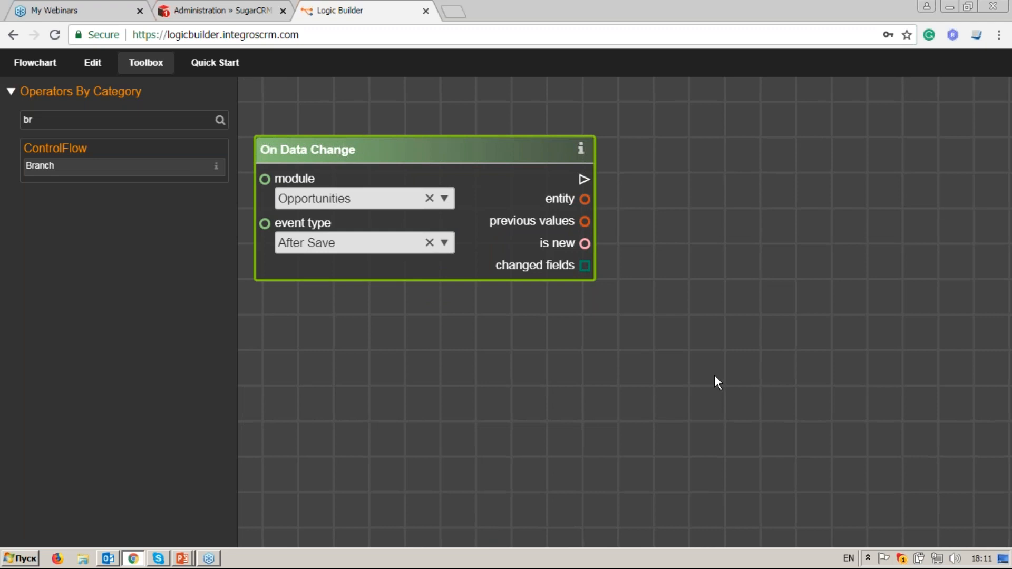
Step: Search 'get en' and place a Get Entity Attributes node right of On Data Change
left_click(153, 120)
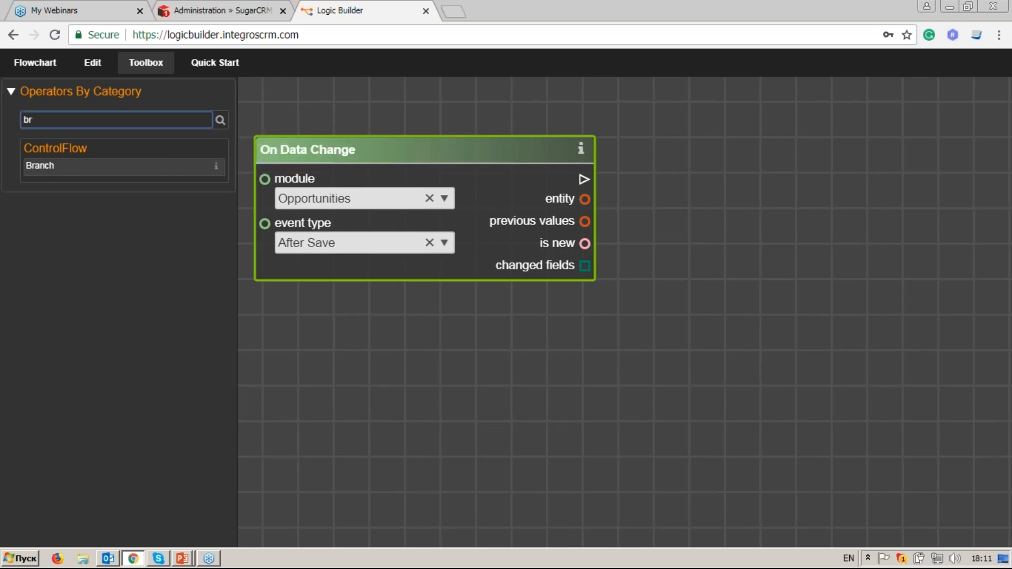
key("BackSpace")
key("BackSpace")
type("get en")
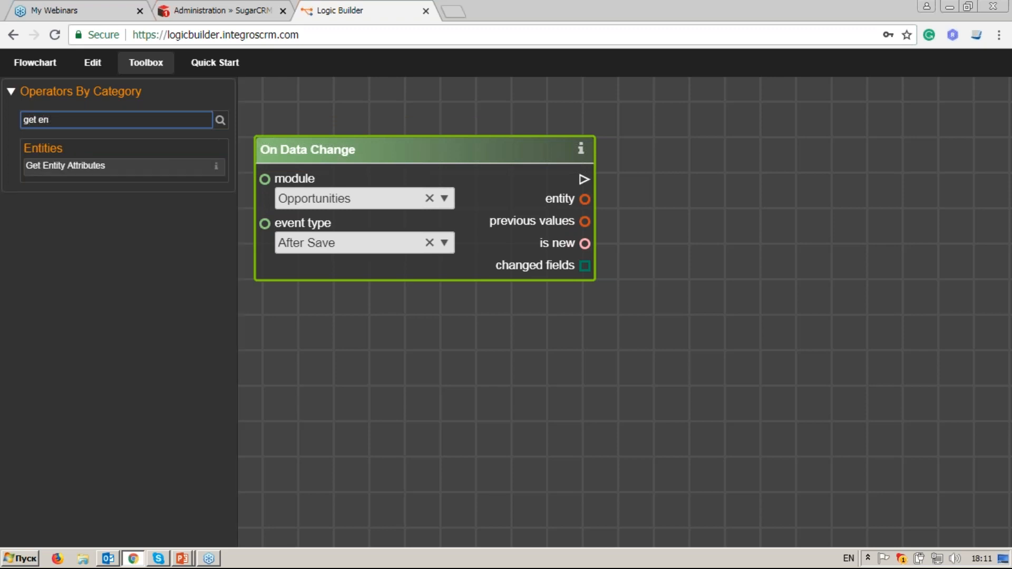
left_click(150, 164)
left_click_drag(617, 296, 796, 256)
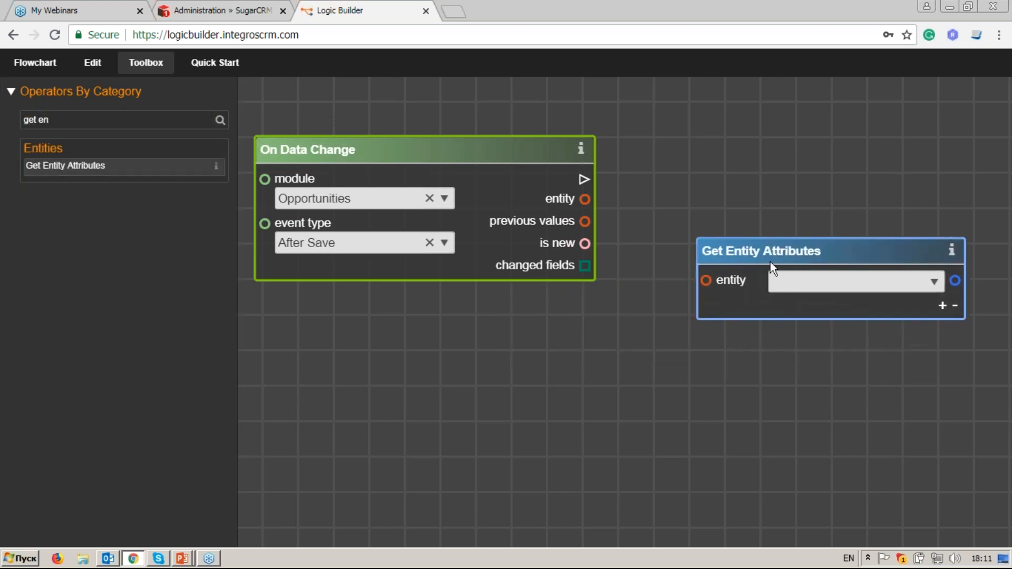
left_click(923, 276)
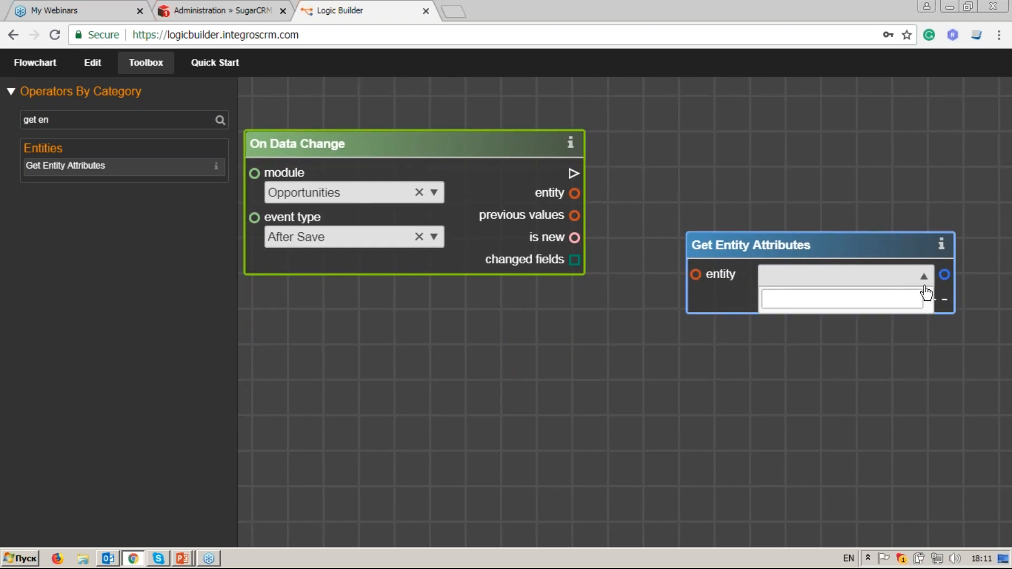
left_click(923, 277)
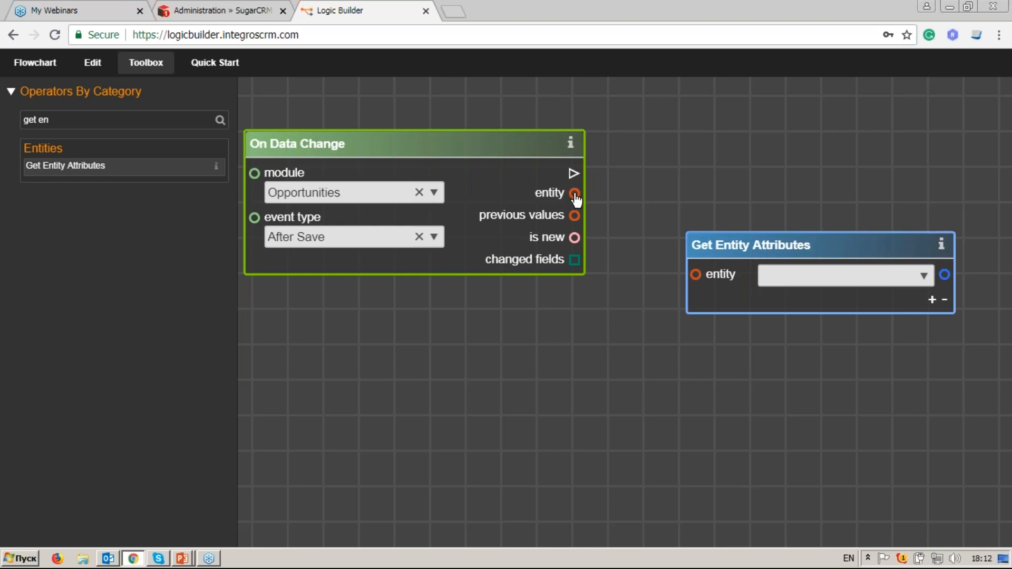
Step: Wire the event's entity output into it and select the Status (sales_status) attribute
left_click_drag(575, 198, 695, 274)
left_click(924, 278)
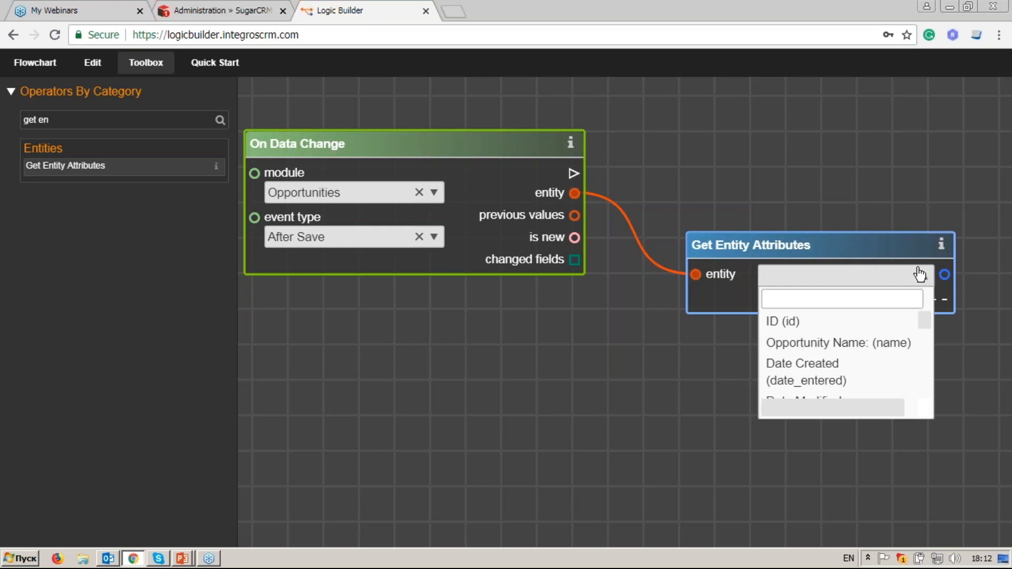
left_click(896, 299)
type("st")
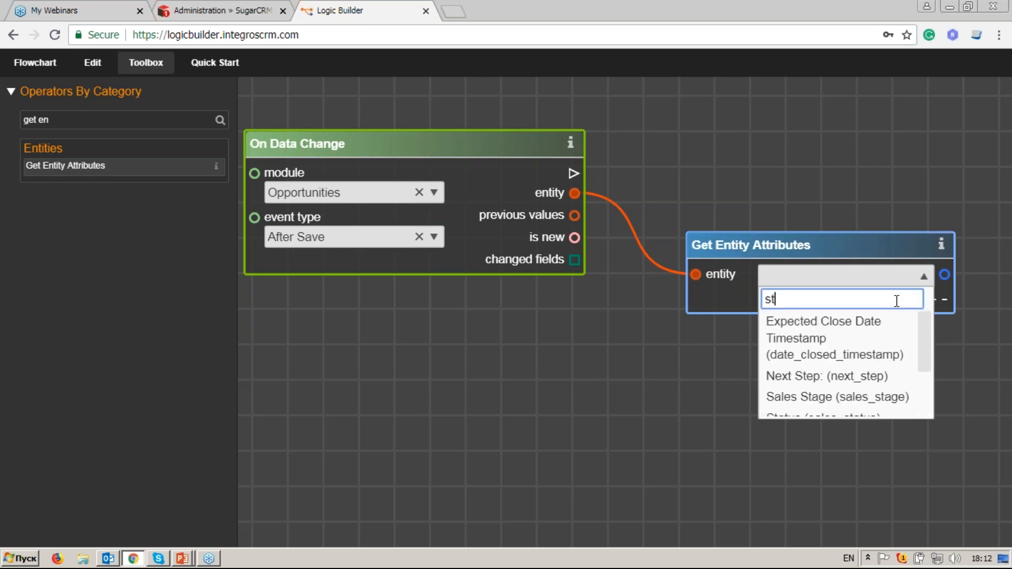
type("at")
key("Return")
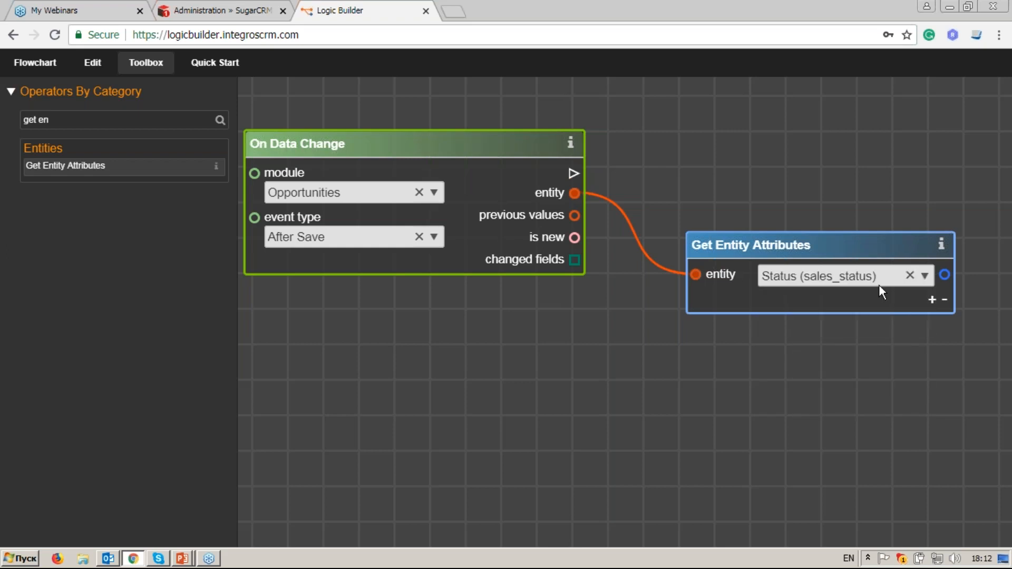
left_click_drag(880, 238, 889, 224)
left_click_drag(916, 380, 900, 358)
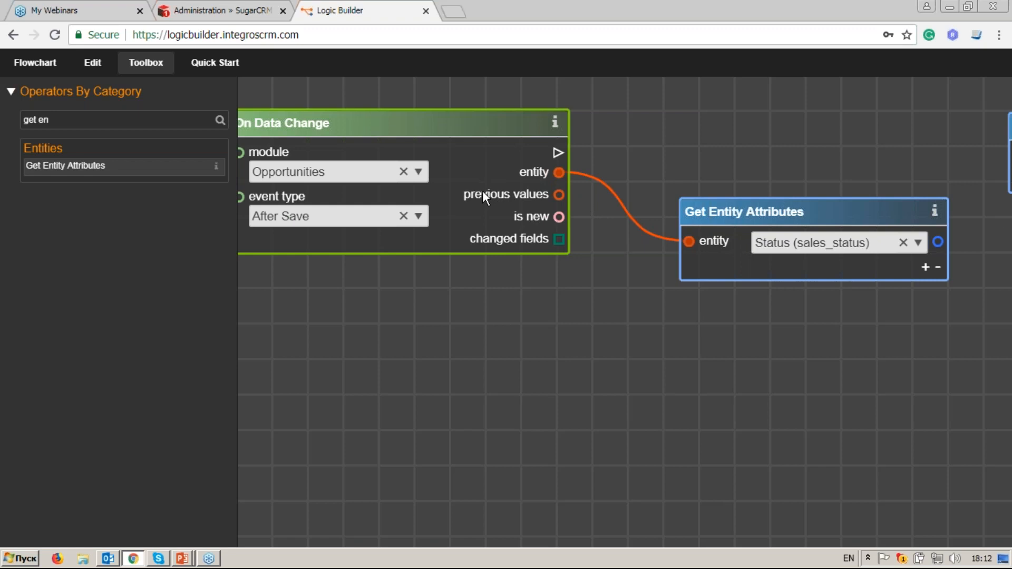
Step: Add a second Get Entity Attributes below the first, fed by previous values, reading Status (sales_status)
left_click(151, 170)
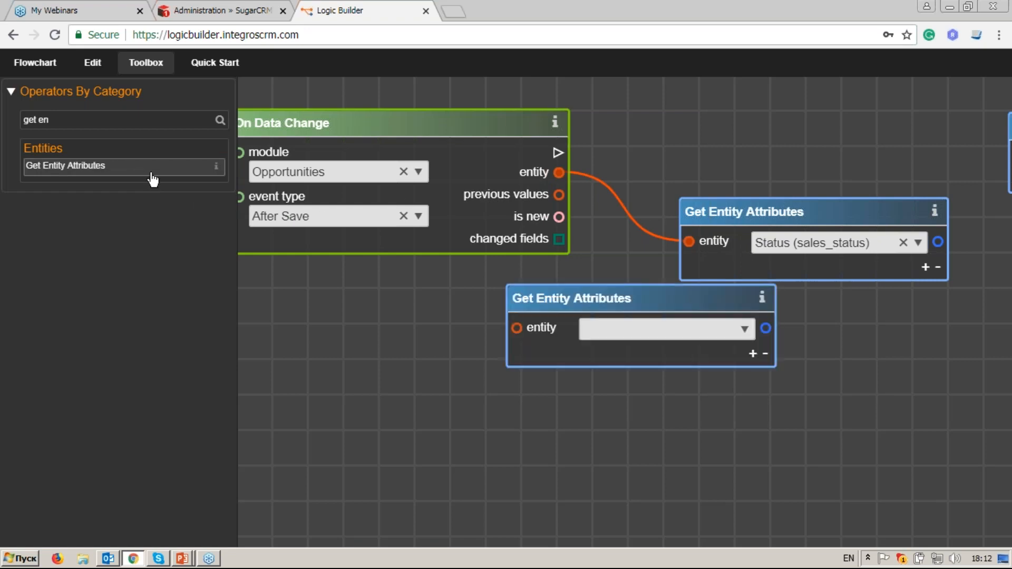
left_click_drag(675, 298, 822, 365)
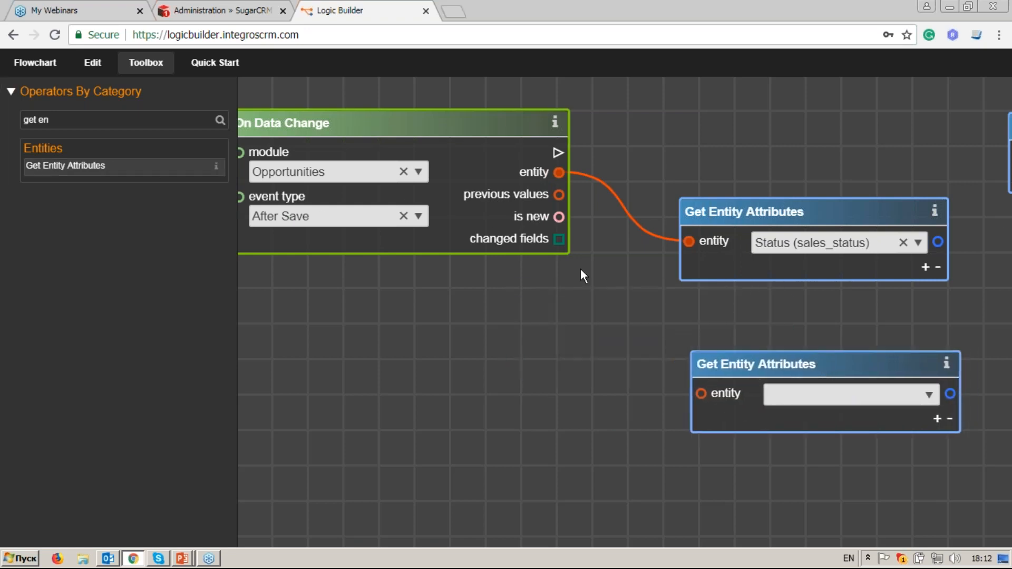
left_click_drag(761, 368, 755, 356)
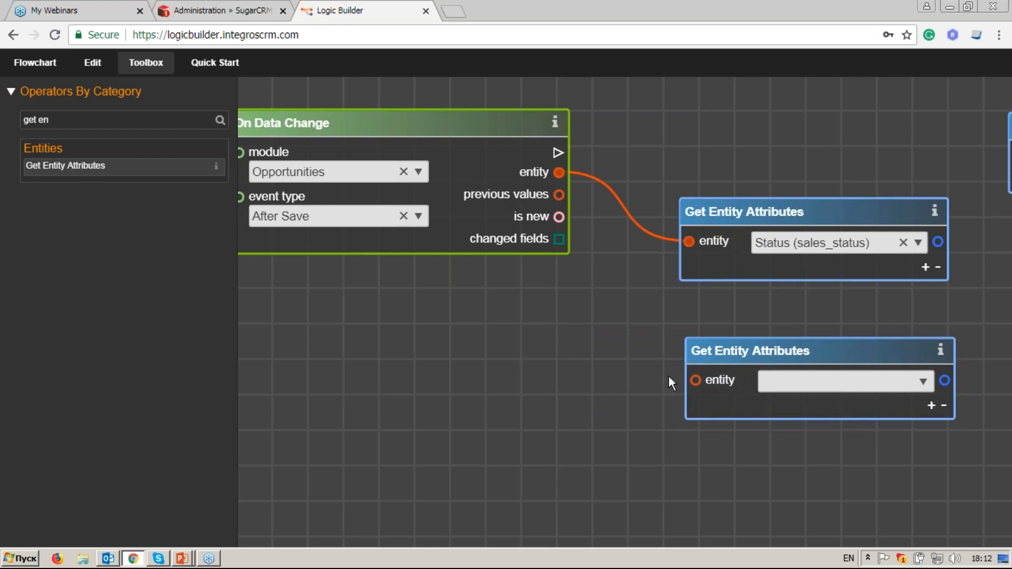
left_click_drag(569, 200, 697, 386)
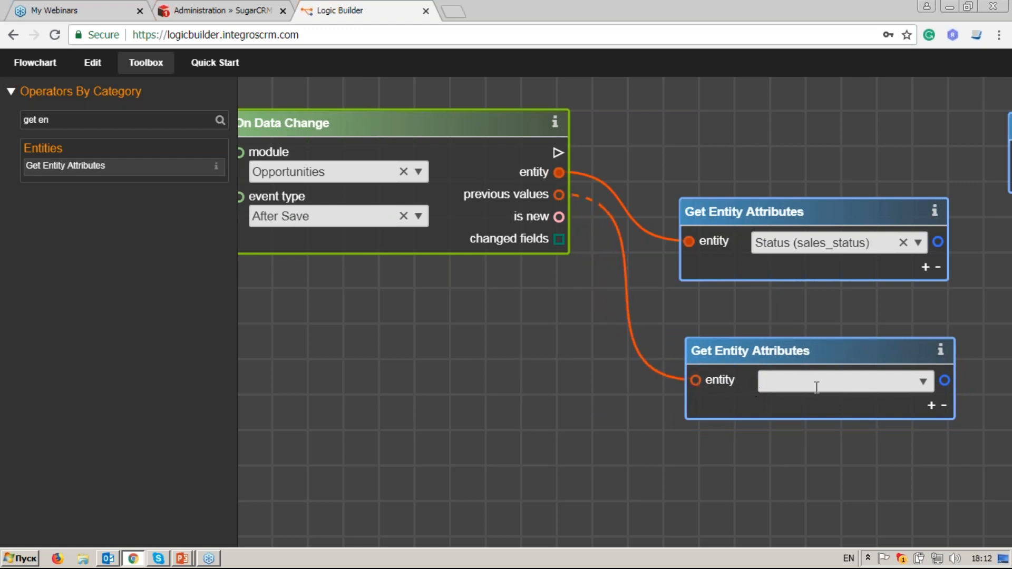
left_click(922, 381)
type("s")
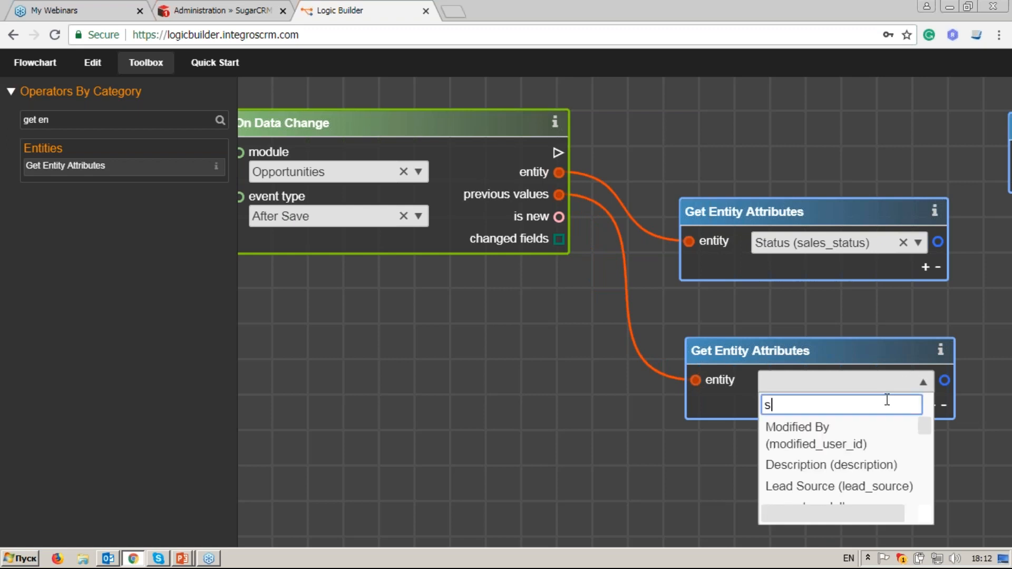
type("al")
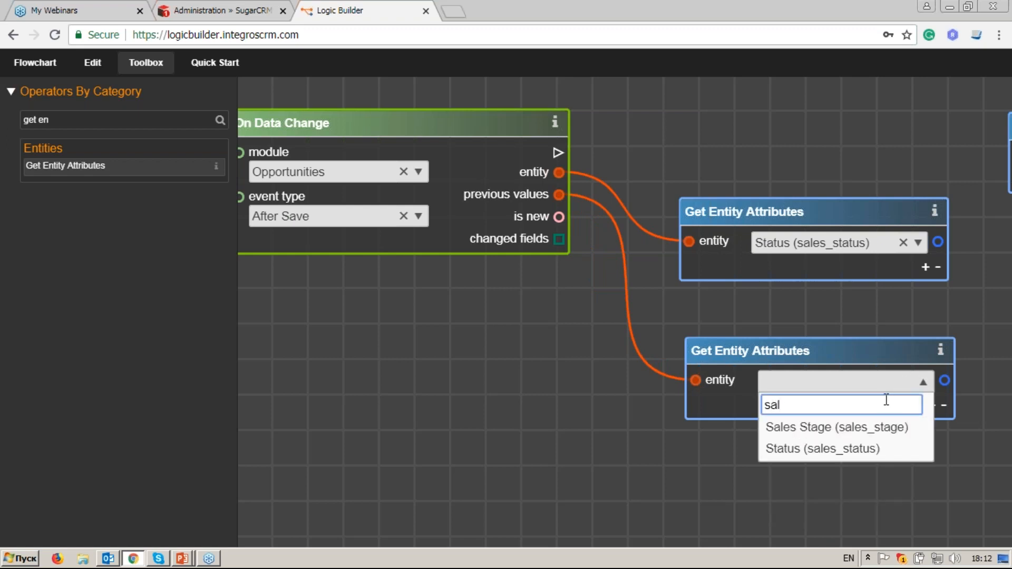
left_click(885, 449)
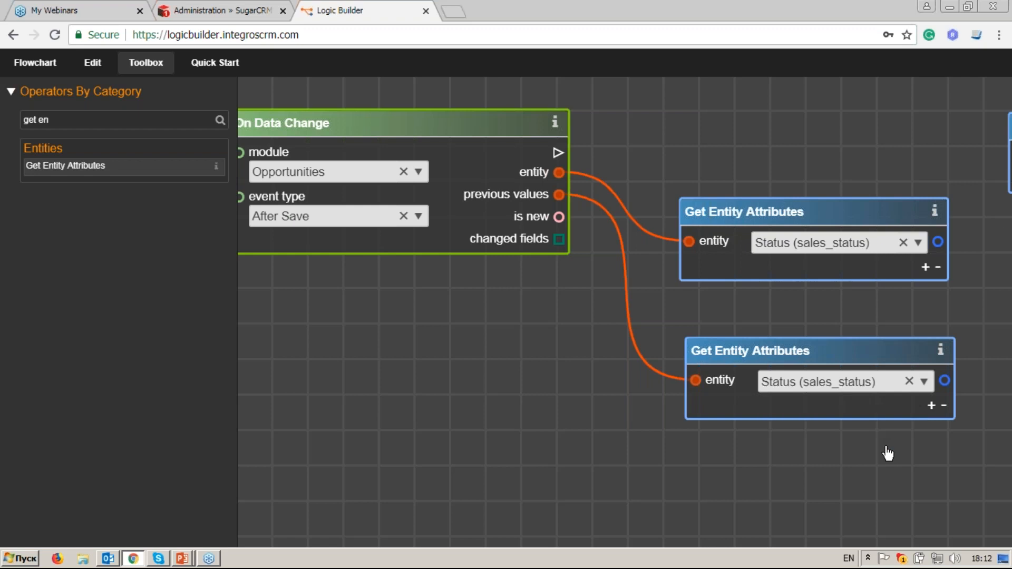
left_click_drag(881, 449, 764, 434)
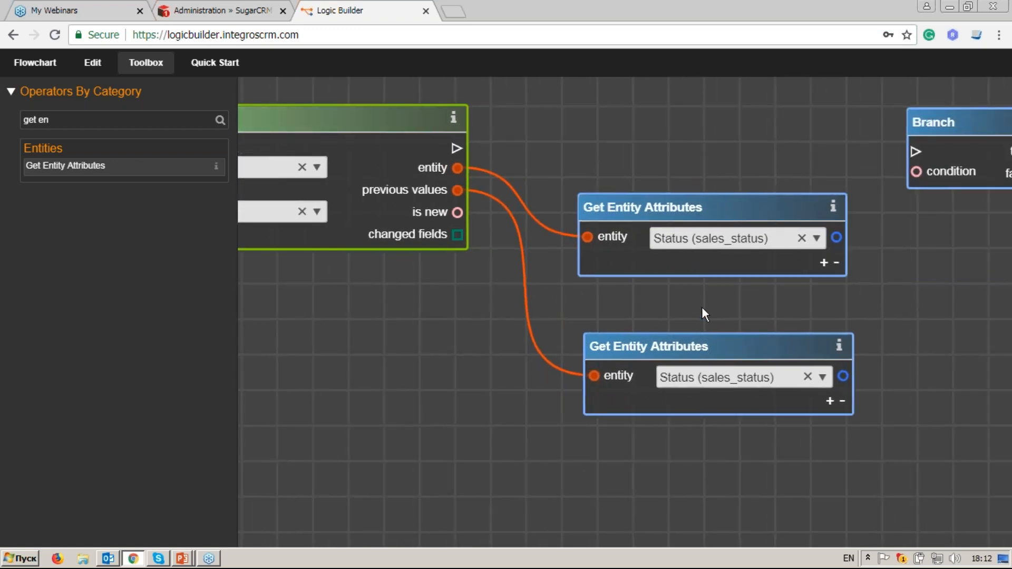
Step: Clear the operator search and drop an a ≠ b condition onto the canvas
triple_click(112, 119)
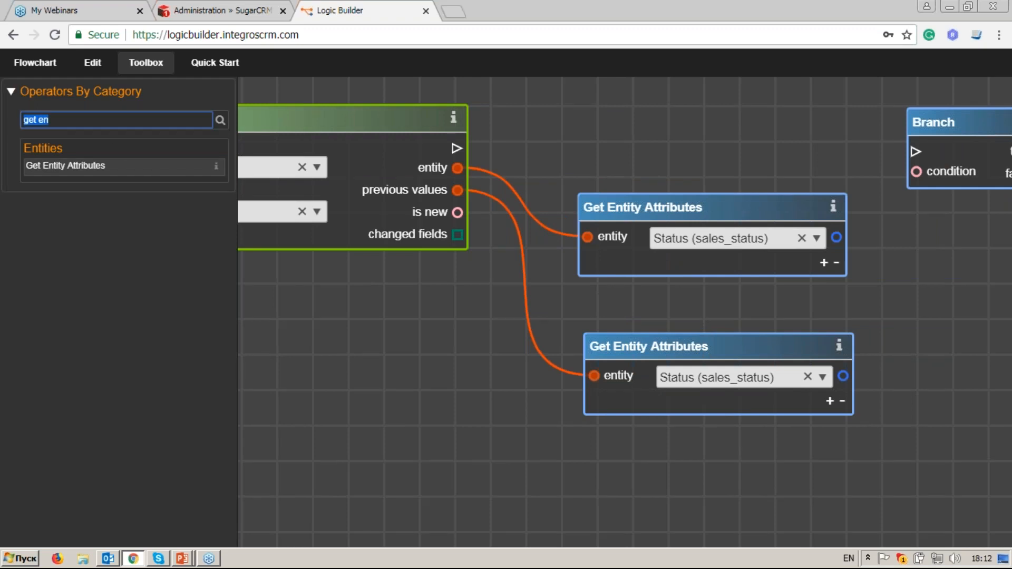
key("BackSpace")
left_click_drag(230, 137, 230, 176)
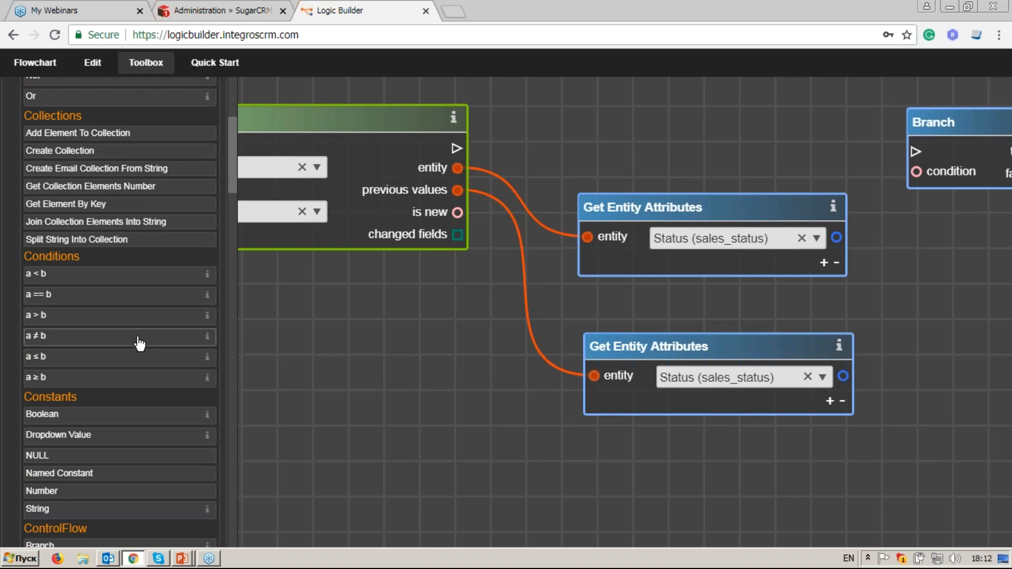
left_click_drag(140, 343, 868, 288)
Step: Wire the current and previous Status values into inputs a and b, and move Branch right
left_click_drag(843, 244, 893, 308)
left_click_drag(843, 378, 888, 331)
left_click_drag(918, 413, 817, 366)
left_click(792, 283)
left_click_drag(898, 220, 815, 296)
left_click_drag(790, 150, 858, 140)
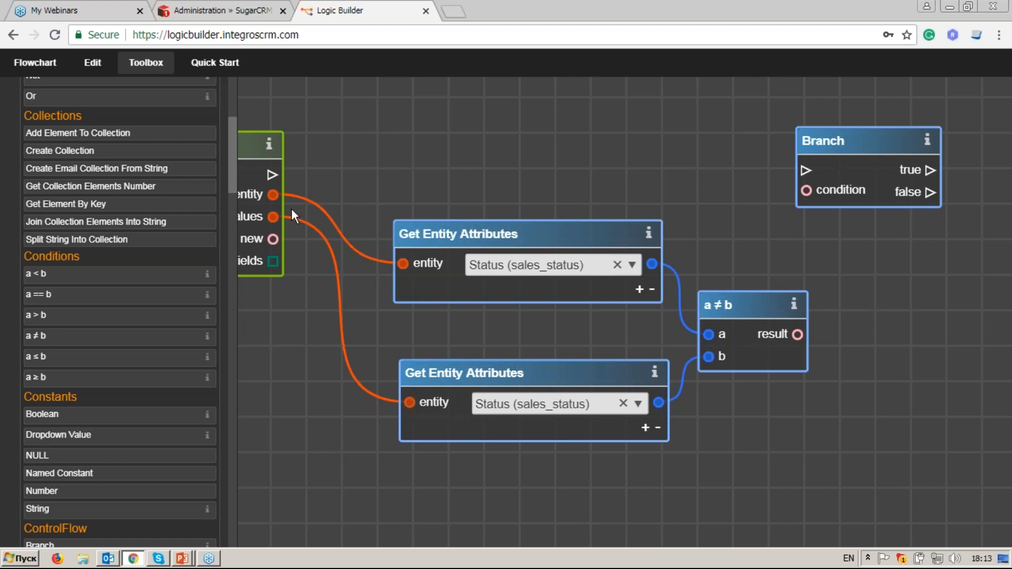
left_click_drag(235, 188, 235, 171)
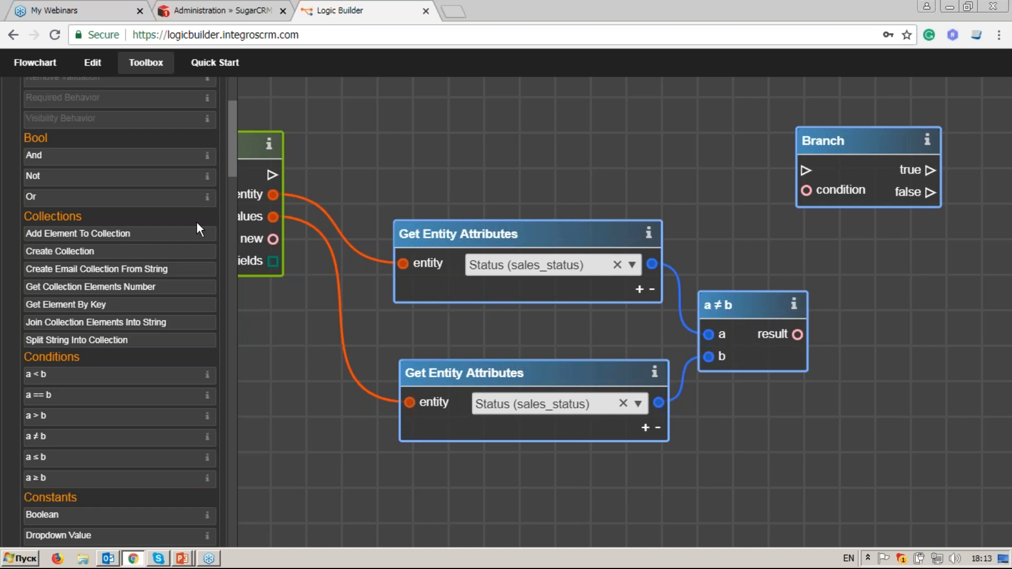
left_click_drag(230, 167, 229, 210)
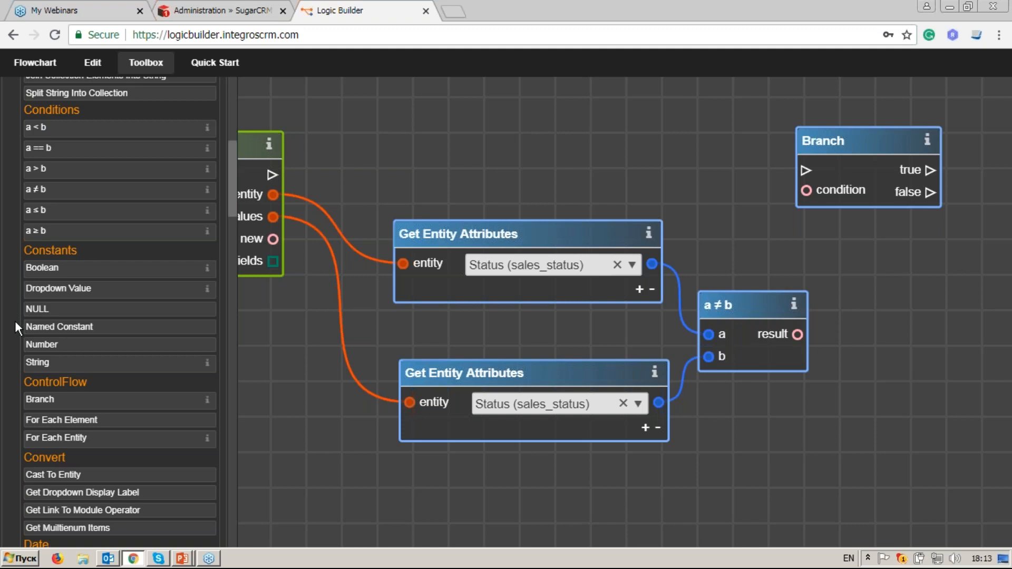
Step: Add a Dropdown Value node set to list sales_status_dom and value Closed Won
left_click(61, 292)
left_click_drag(326, 361, 320, 276)
left_click_drag(587, 211, 551, 397)
left_click(621, 433)
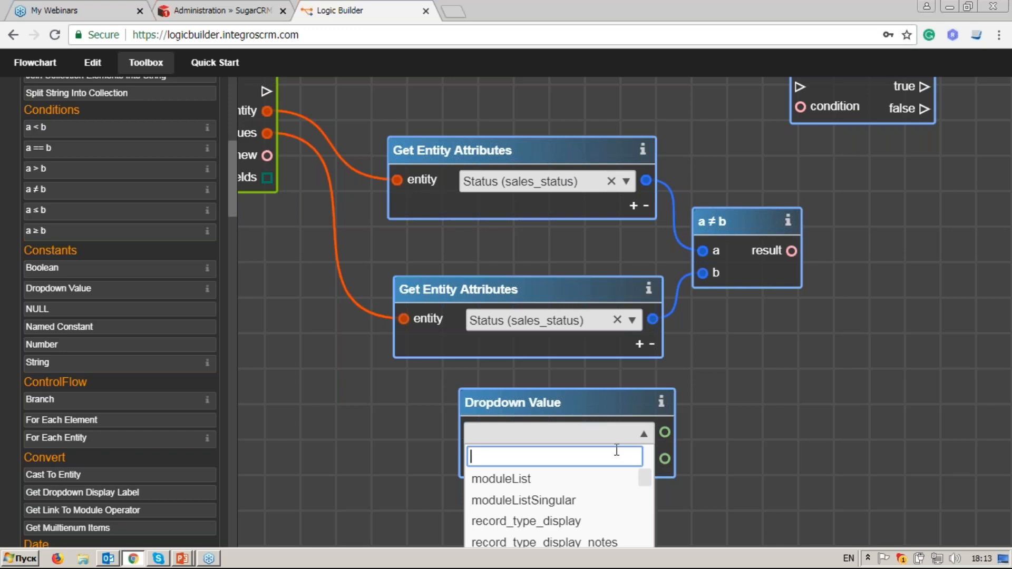
type("sal")
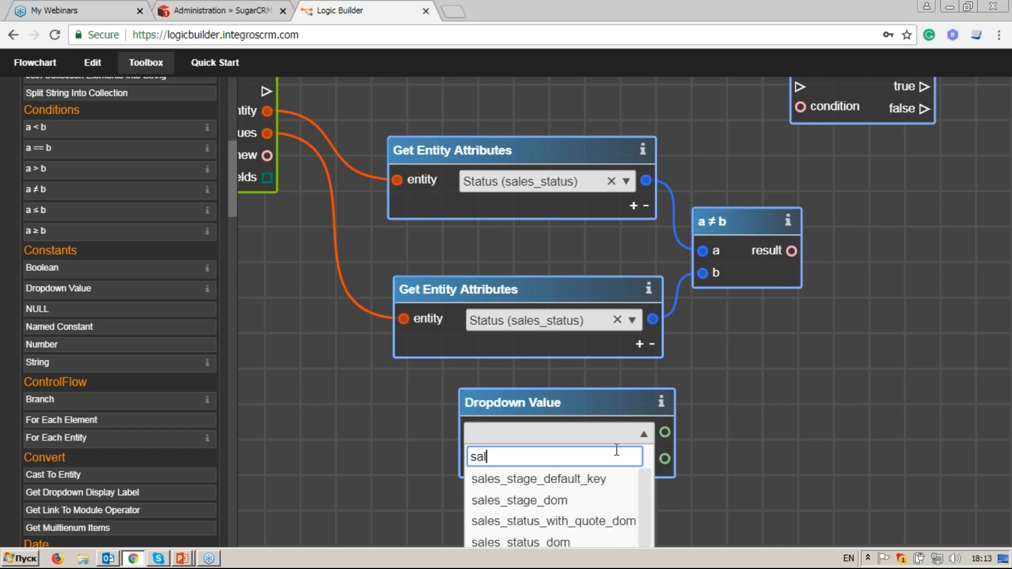
type("es_sta")
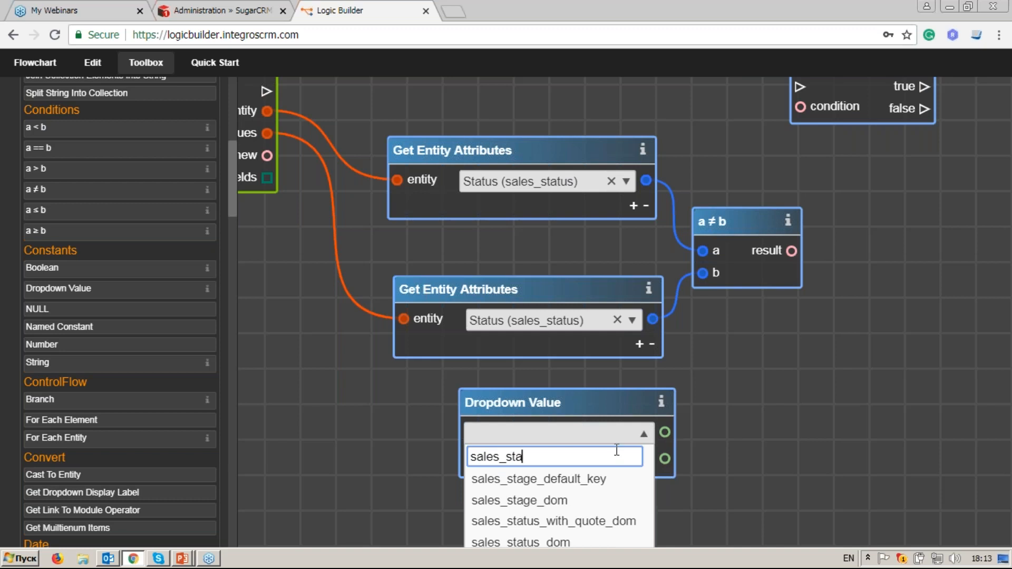
type("tu")
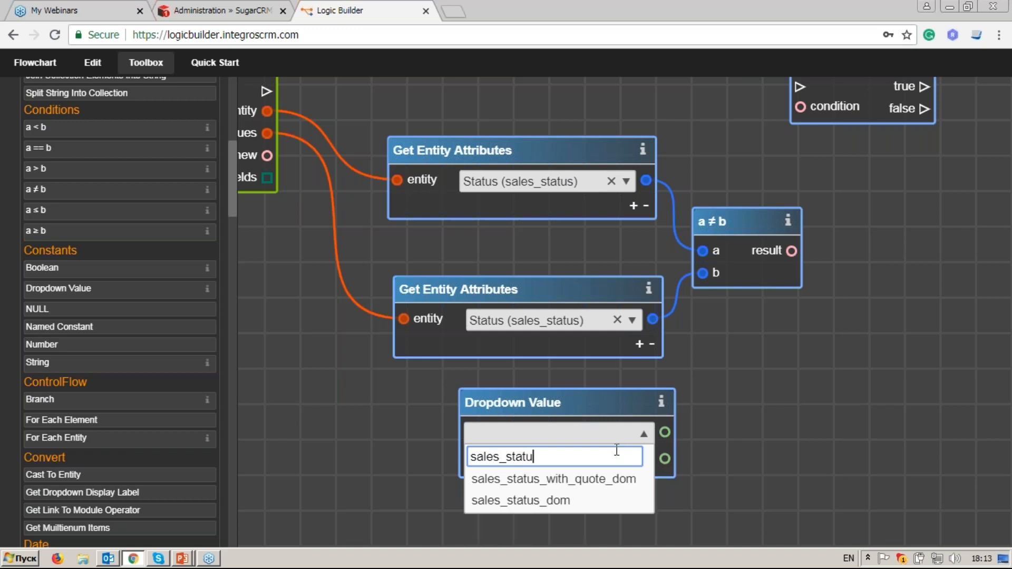
left_click(632, 501)
scroll(665, 479, "down", 2)
left_click(632, 403)
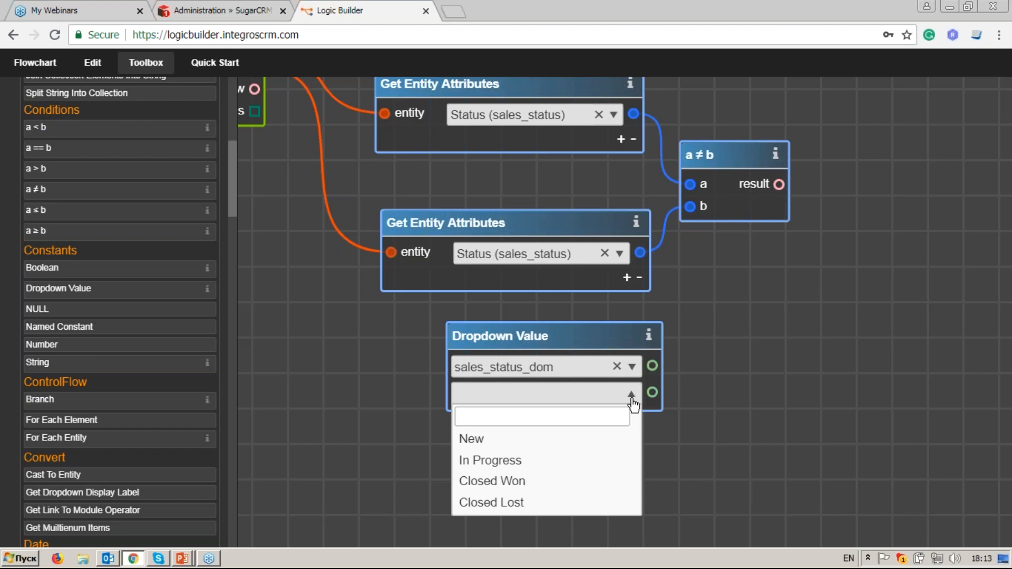
left_click(594, 481)
scroll(722, 399, "up", 1)
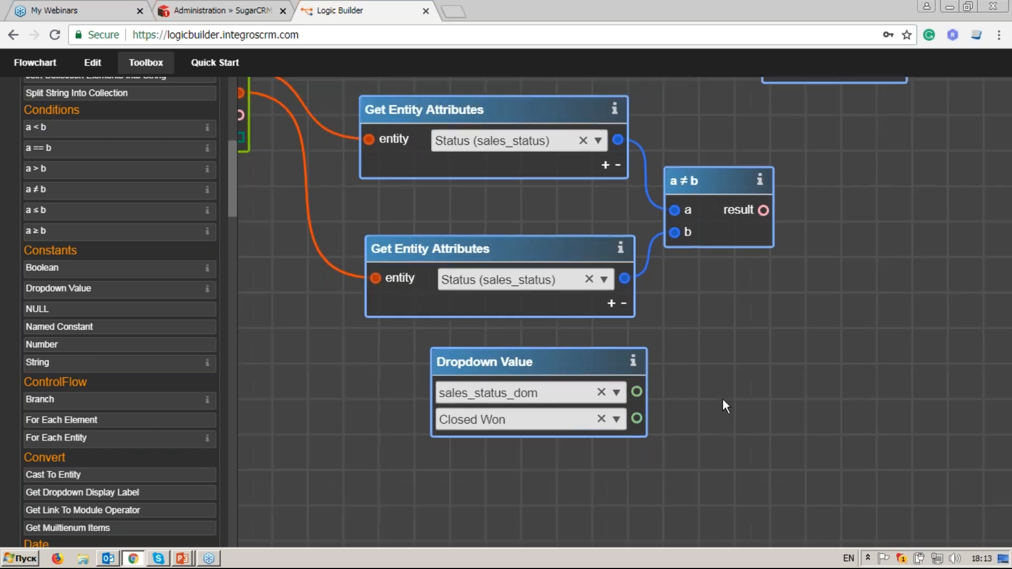
left_click_drag(570, 381, 561, 403)
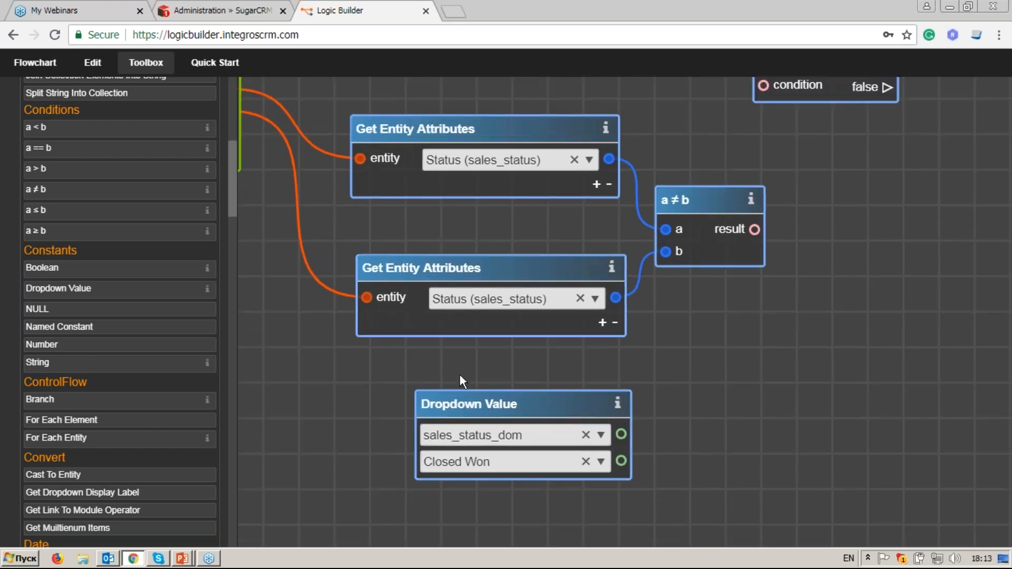
Step: Add an a == b check and wire the Status attribute output into its a input
left_click_drag(113, 160, 851, 303)
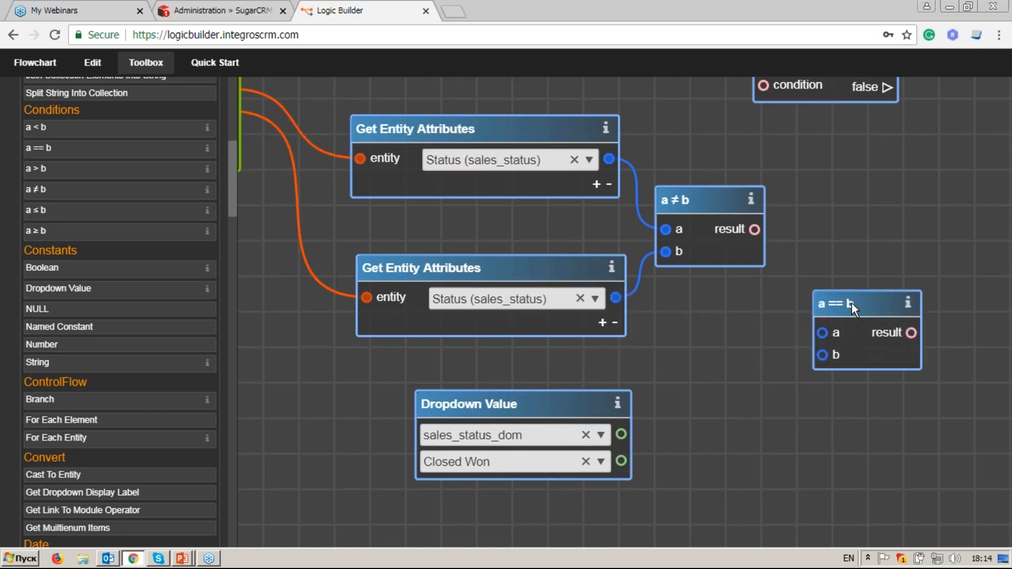
left_click_drag(609, 158, 822, 333)
left_click_drag(621, 461, 823, 354)
Step: Connect the Closed Won dropdown value to the a == b check's b input
left_click_drag(841, 298, 713, 332)
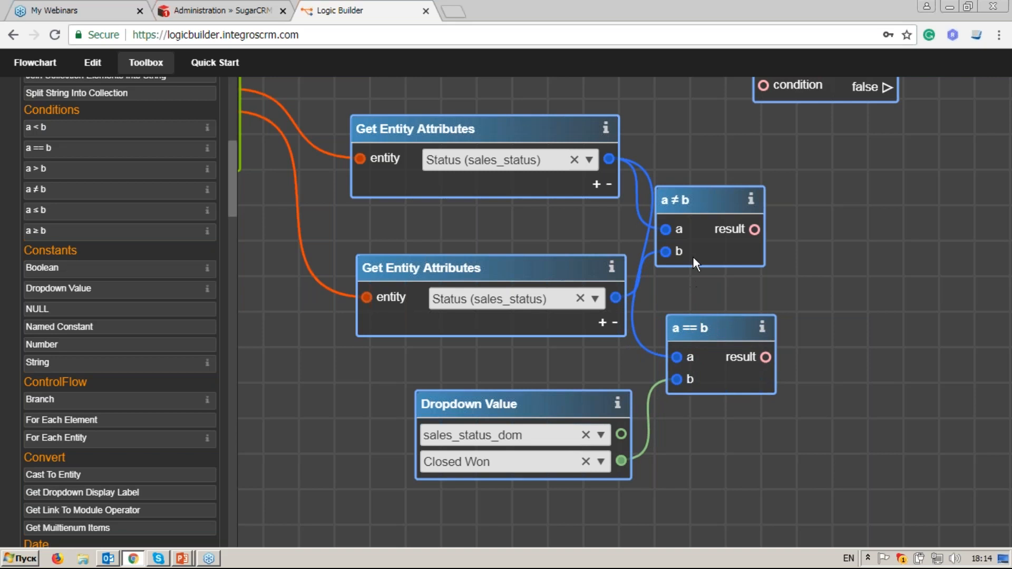
left_click_drag(697, 201, 707, 200)
left_click_drag(816, 222, 769, 246)
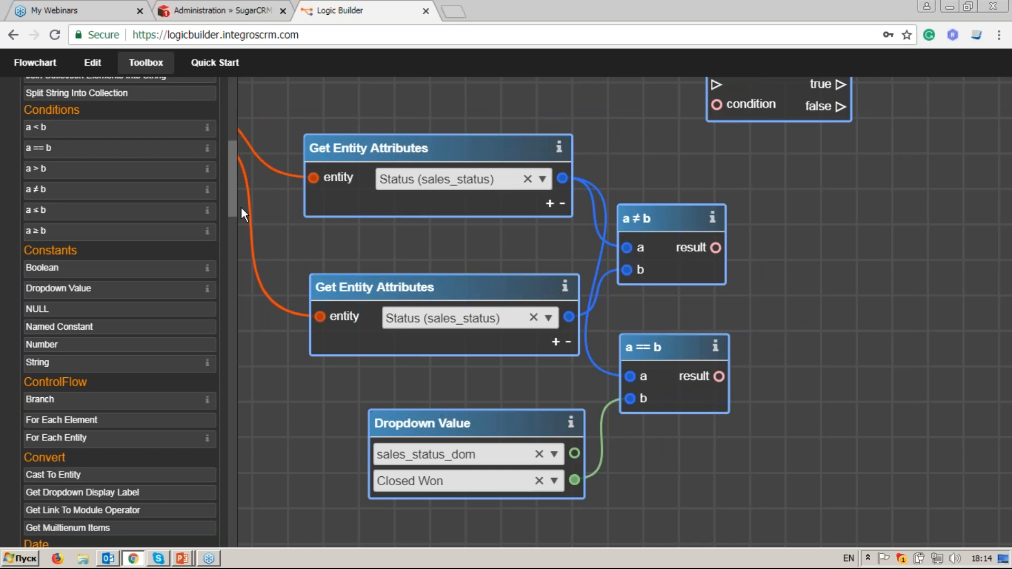
left_click_drag(231, 200, 234, 165)
Step: Add an And node fed by the not-equal result and the equals result
left_click(155, 169)
left_click_drag(555, 296, 841, 265)
left_click_drag(715, 248, 802, 295)
left_click_drag(719, 376, 802, 316)
left_click_drag(527, 237, 638, 239)
Step: Connect the And node's result to the Branch node's condition input
left_click_drag(494, 244, 574, 262)
left_click_drag(731, 279, 630, 254)
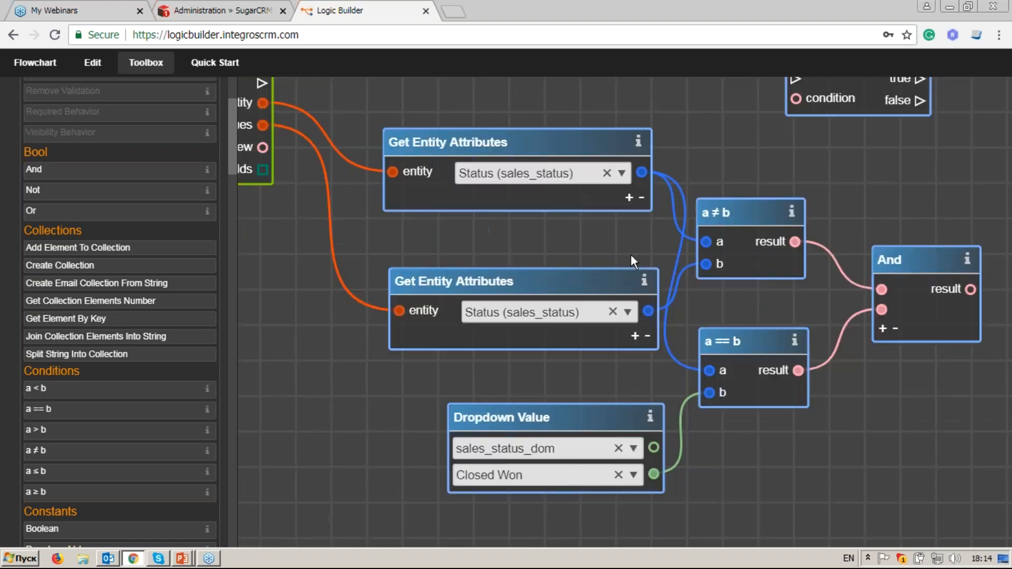
left_click_drag(834, 225, 653, 194)
left_click_drag(413, 181, 479, 201)
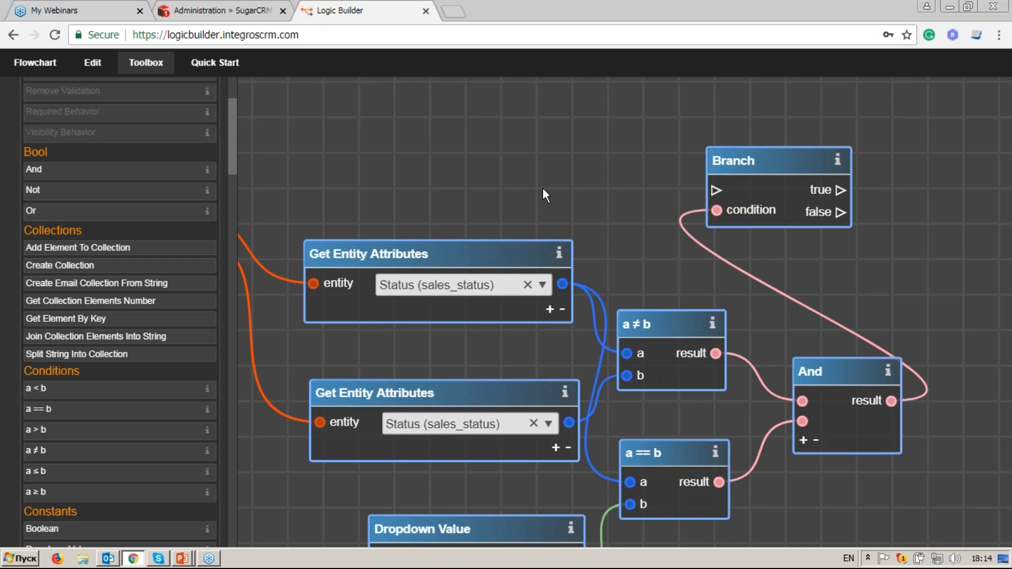
Step: Link the On Data Change trigger's flow output to the Branch node's flow input
left_click_drag(558, 188, 932, 163)
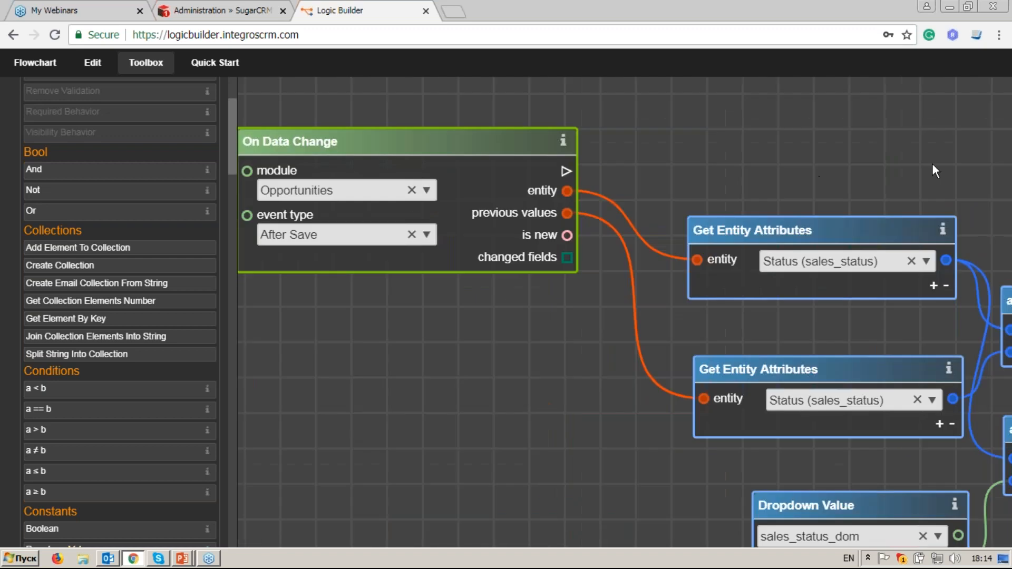
left_click_drag(590, 170, 899, 156)
left_click_drag(860, 210, 726, 176)
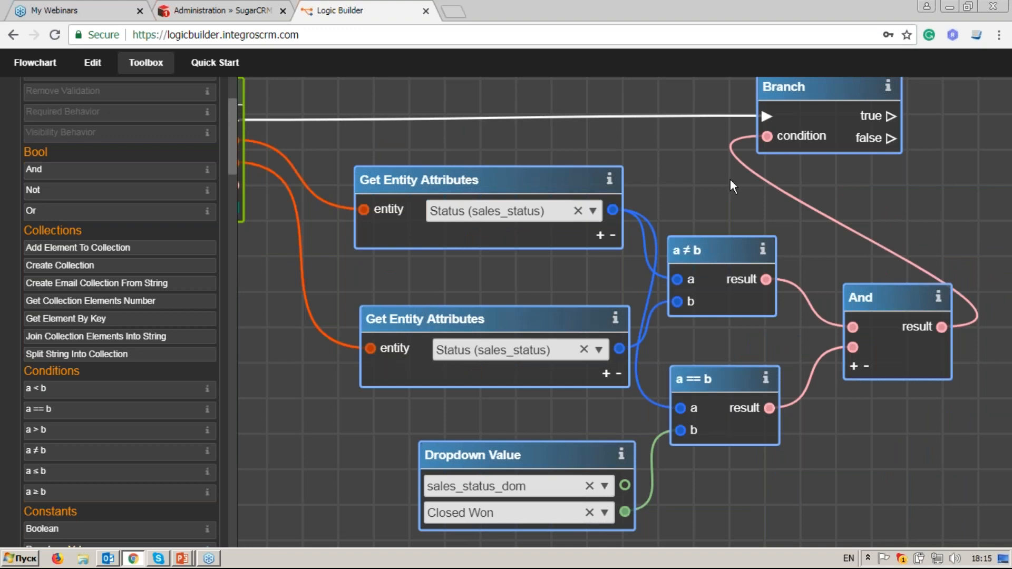
Step: Tidy the layout and box-select all the status-check nodes together
left_click_drag(828, 230, 794, 275)
left_click_drag(819, 132, 881, 135)
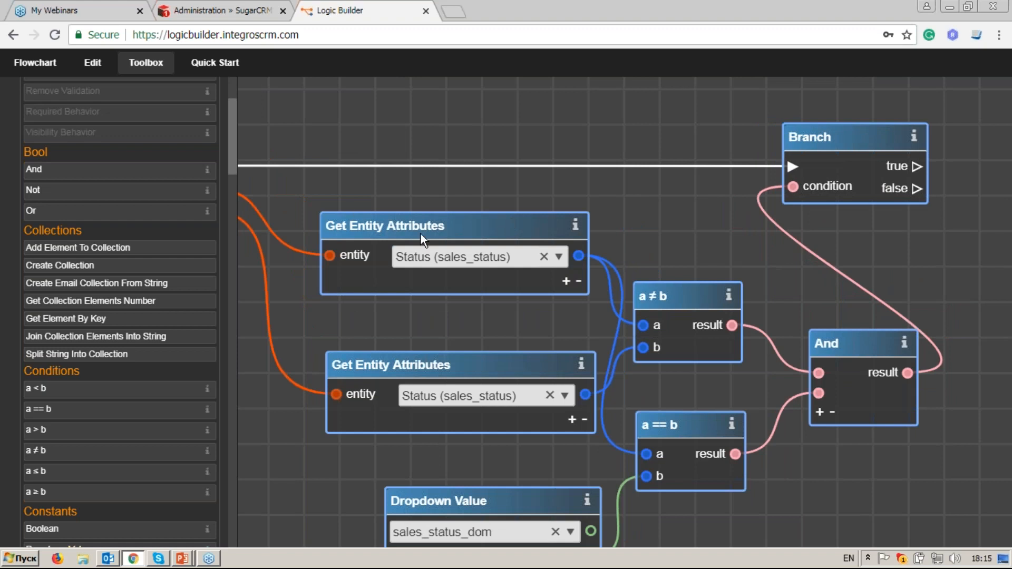
scroll(353, 213, "down", 2)
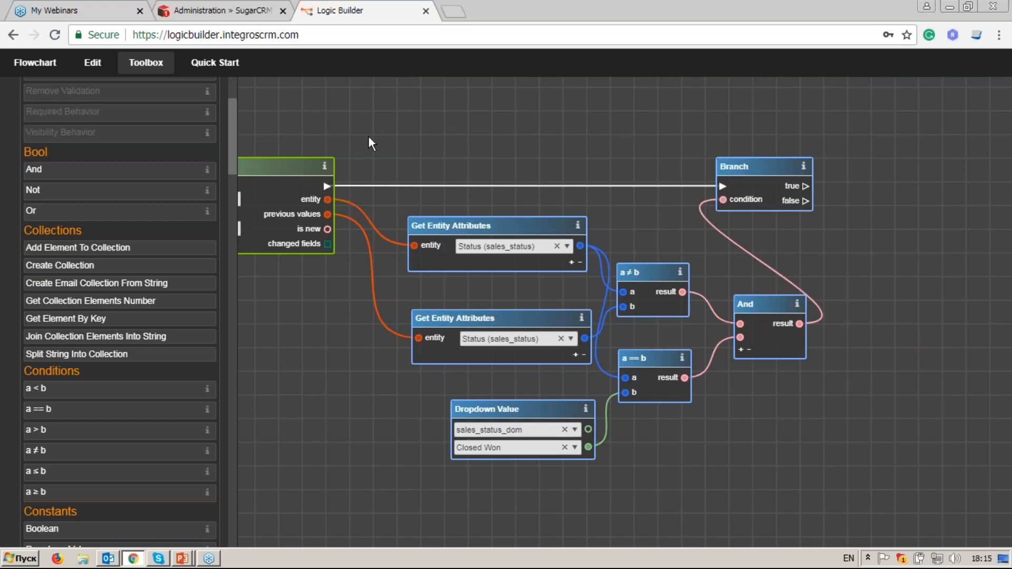
left_click_drag(384, 134, 869, 493)
Step: Wrap the selected status-check nodes in a comment block titled 'Check Opp Status' and reposition it
right_click(751, 169)
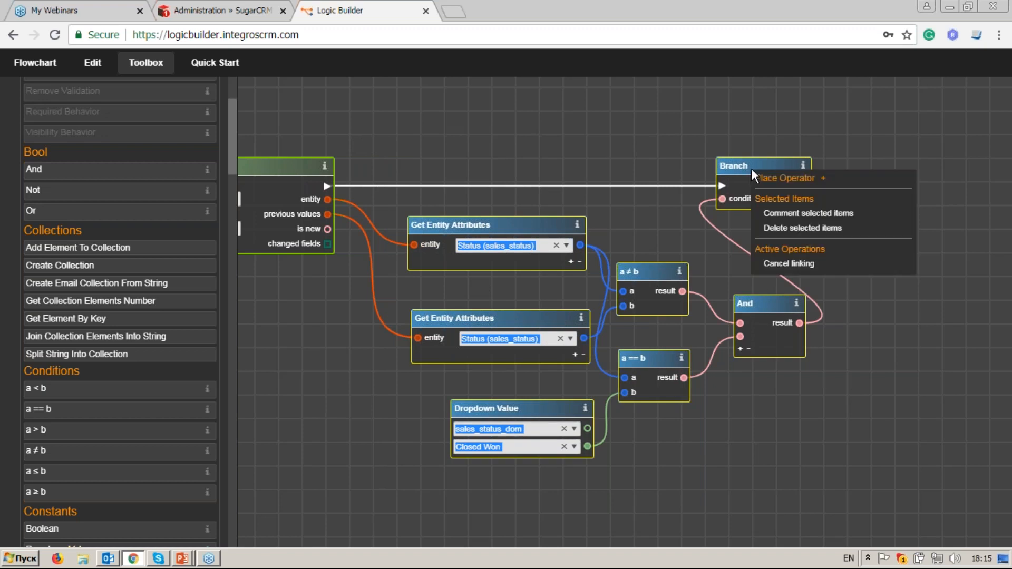
left_click(777, 213)
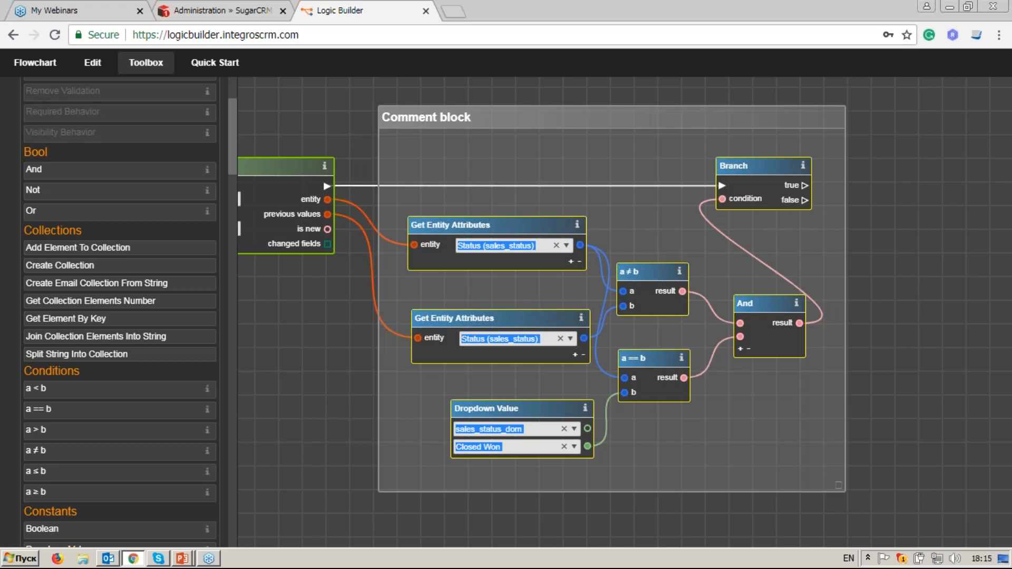
double_click(471, 119)
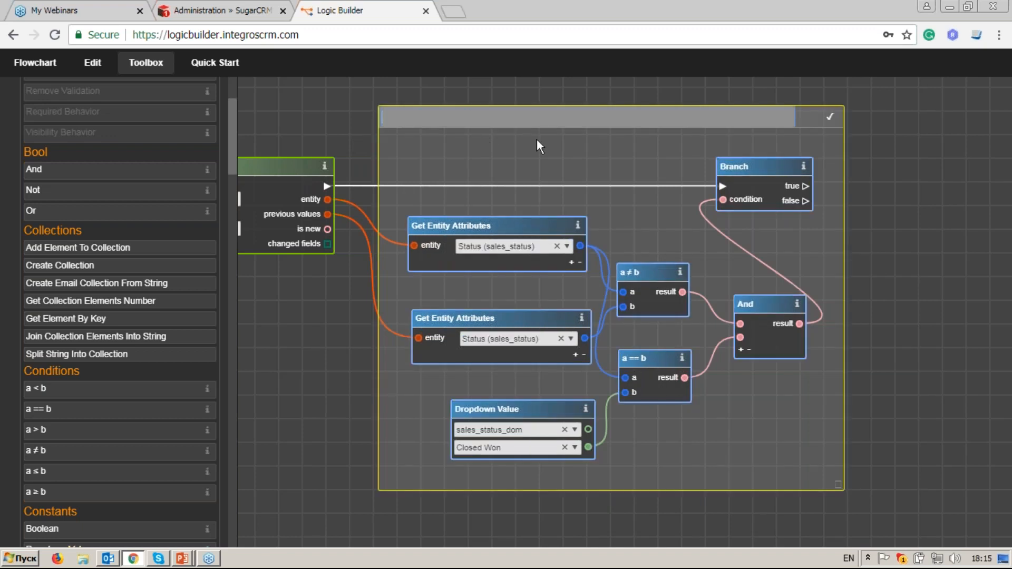
type("Check Opp Status")
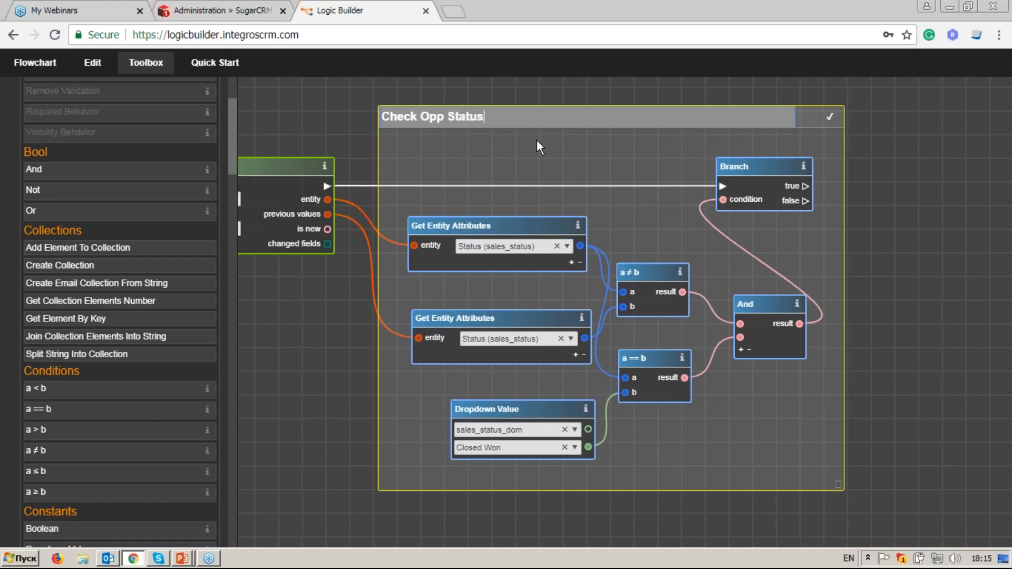
left_click(829, 116)
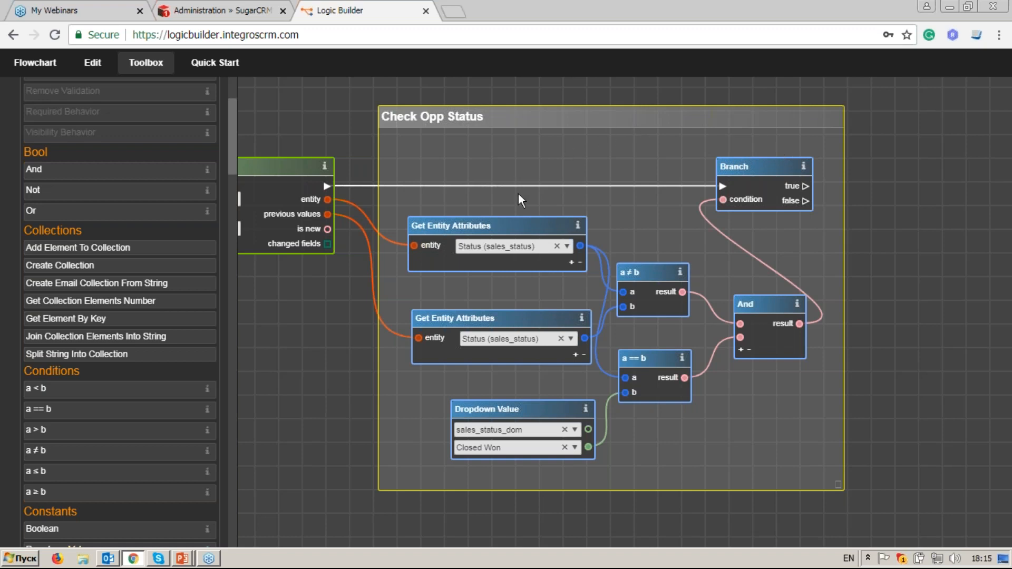
left_click_drag(542, 118, 558, 104)
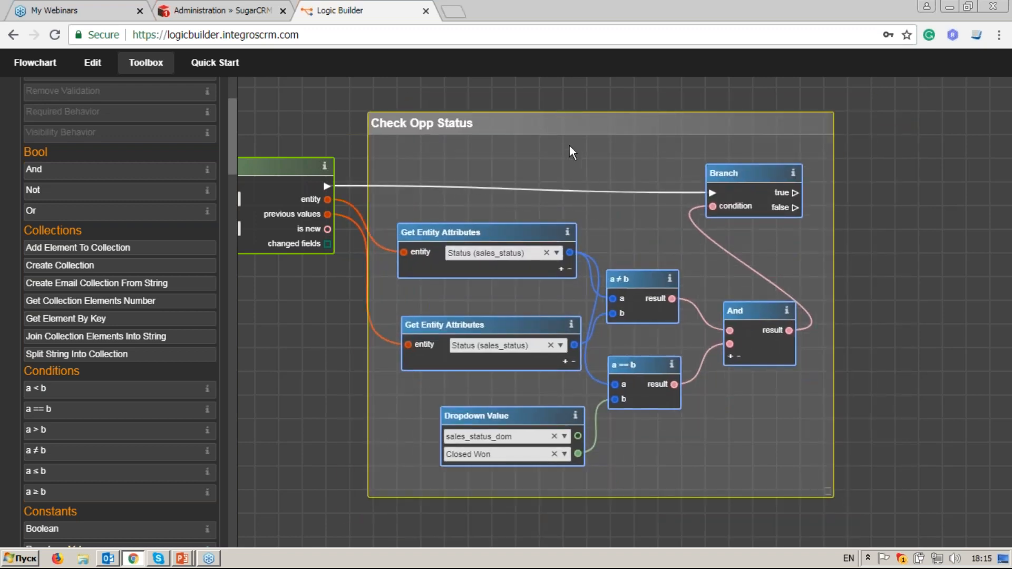
left_click_drag(568, 122, 556, 120)
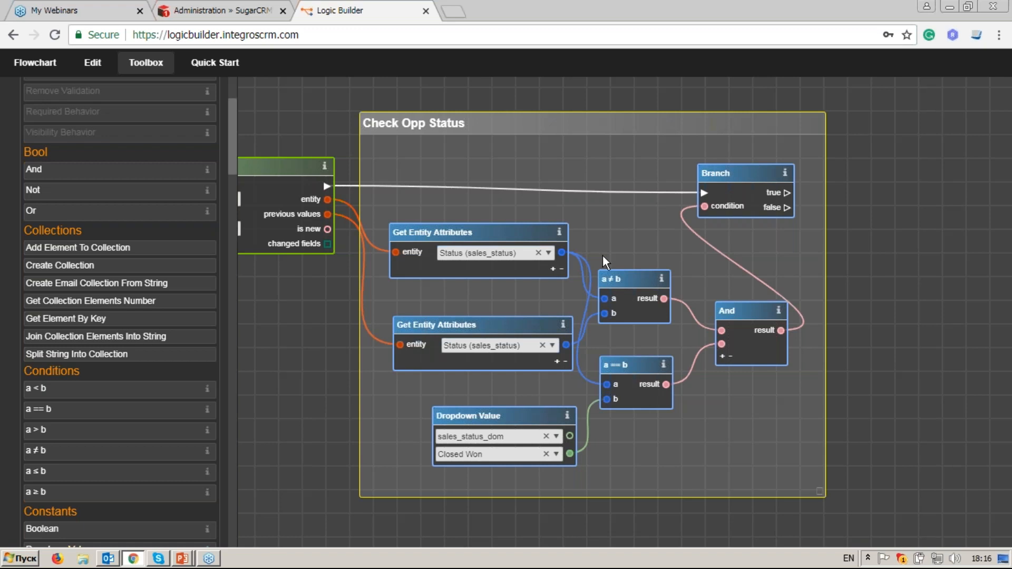
Step: In SugarCRM, go to the LB Templates module and start a new LB Template
left_click(237, 14)
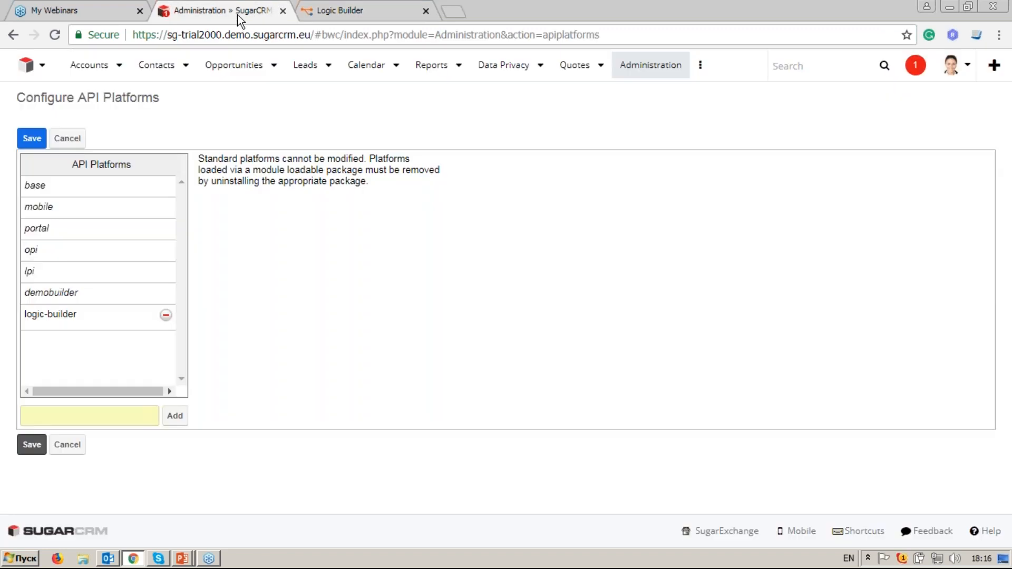
left_click(699, 65)
scroll(759, 285, "down", 5)
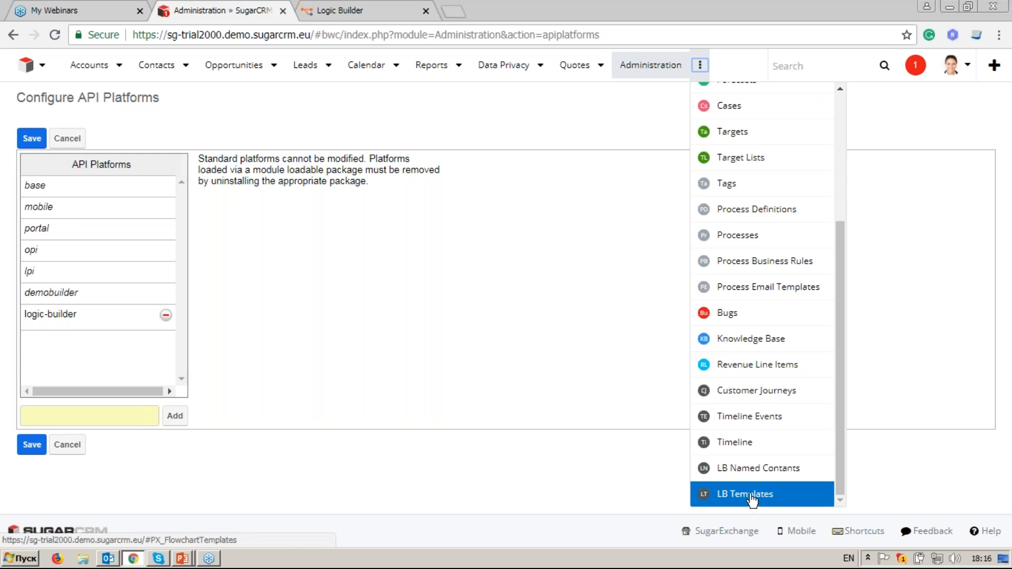
left_click(752, 495)
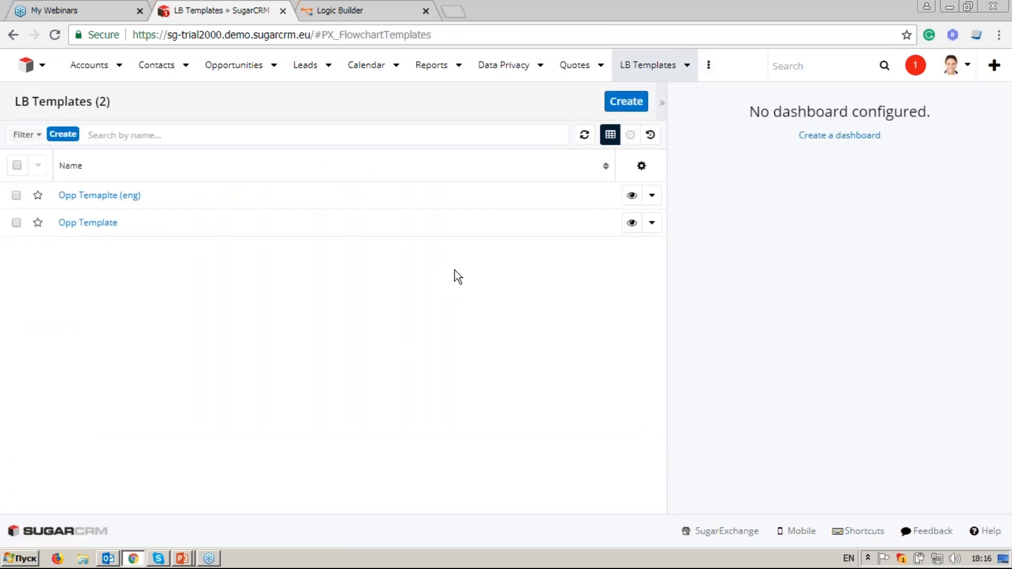
left_click(687, 65)
left_click(645, 93)
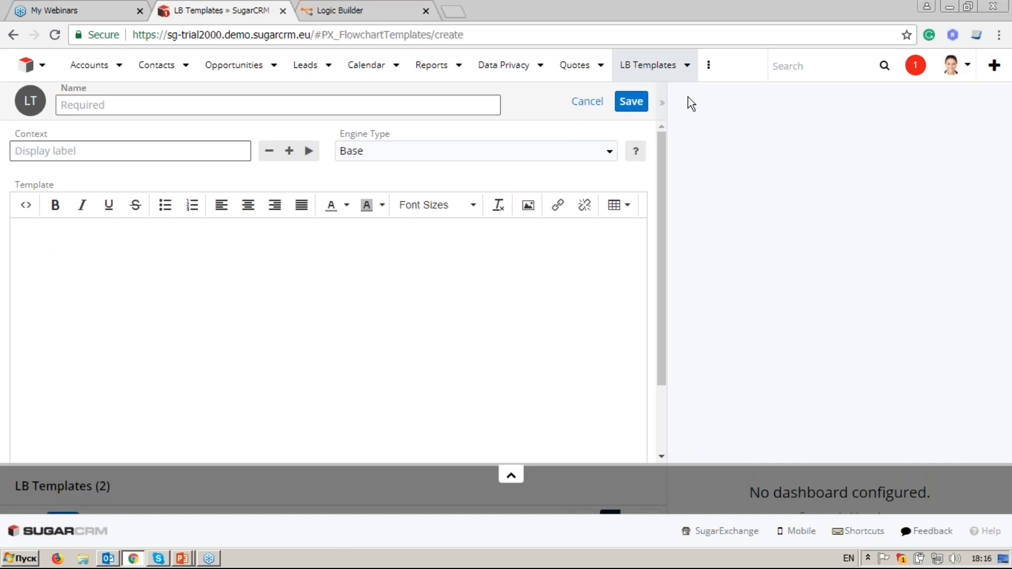
Step: Name the template 'Opp to Eng Department' and set its Engine Type to Smarty
left_click(421, 111)
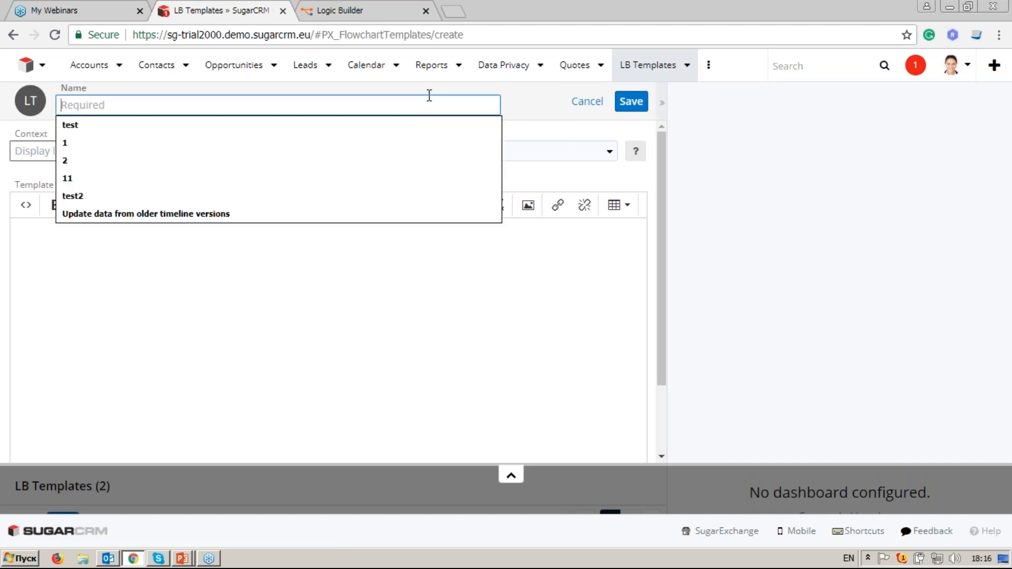
left_click(533, 108)
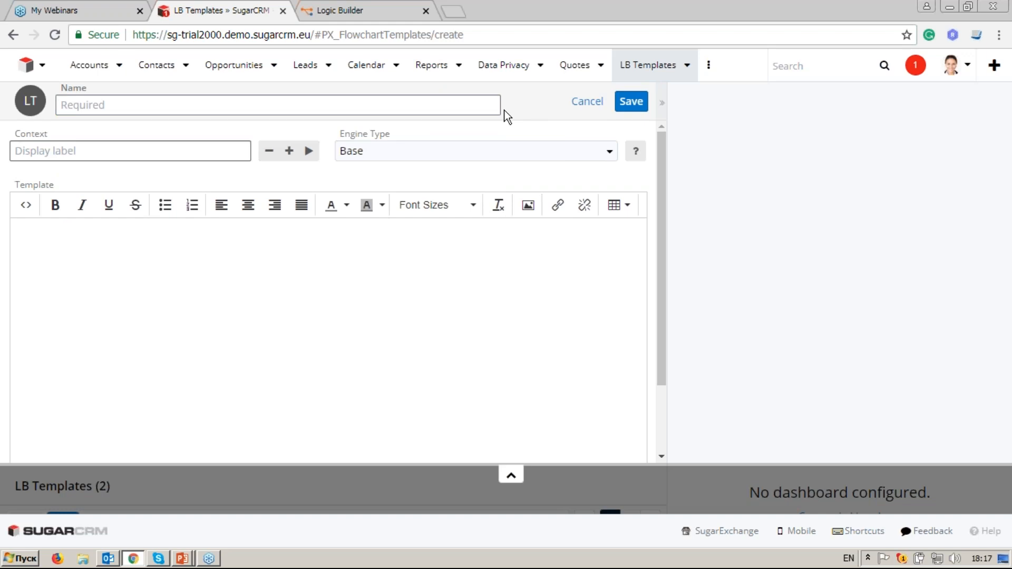
left_click(493, 107)
type("t")
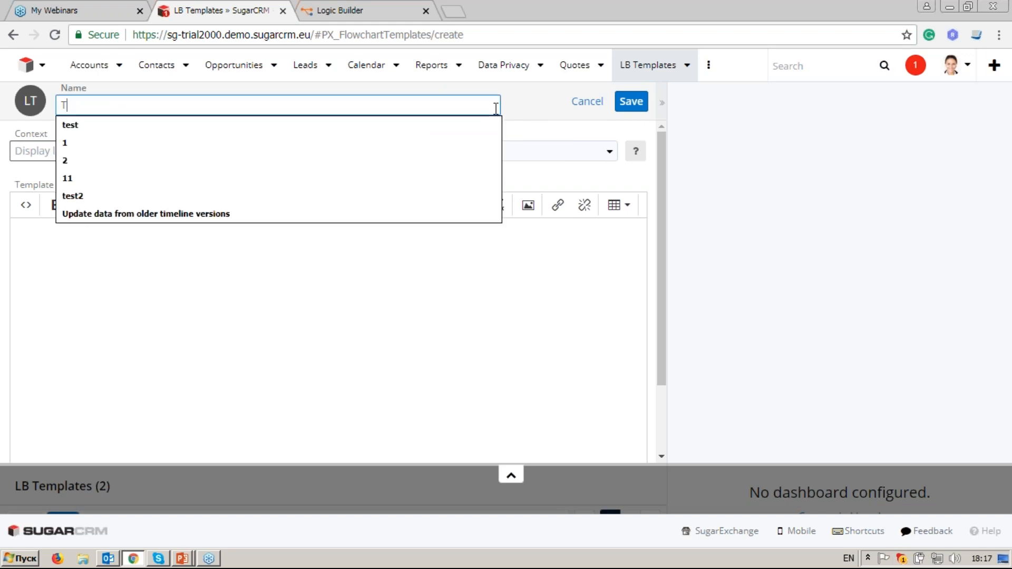
key("BackSpace")
type("Op")
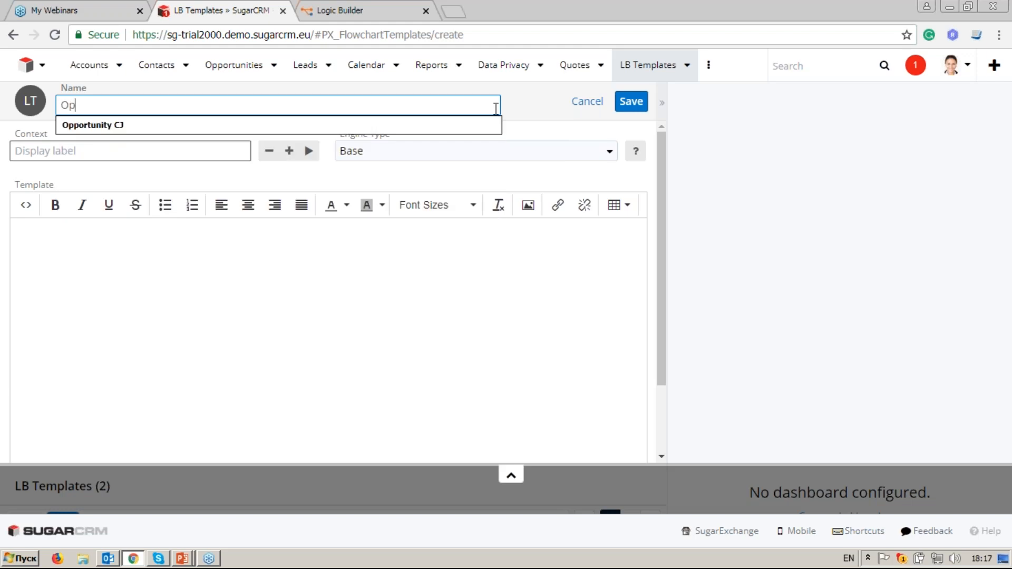
type("p to Eng Department")
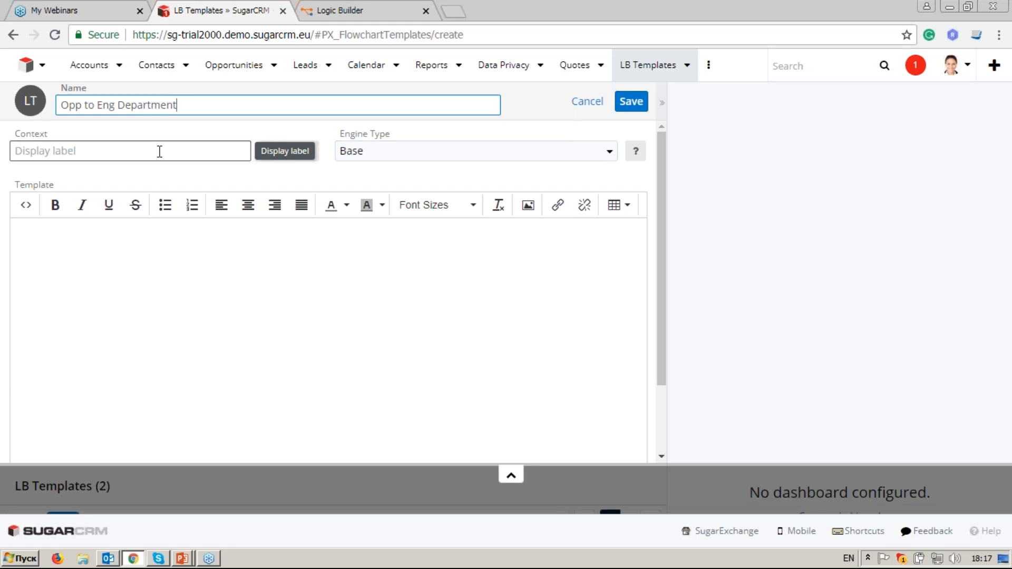
left_click(453, 164)
left_click(458, 201)
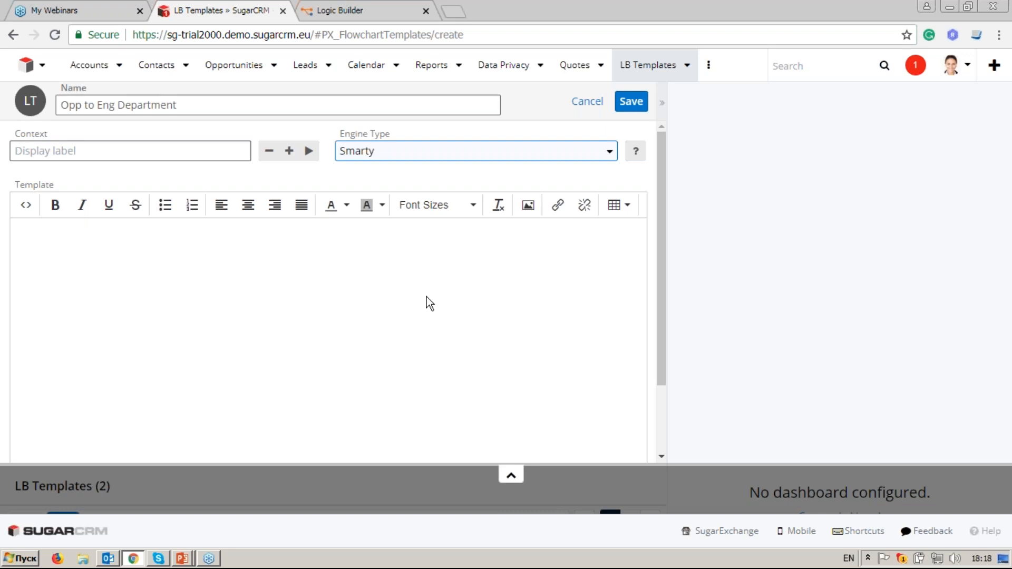
left_click(423, 296)
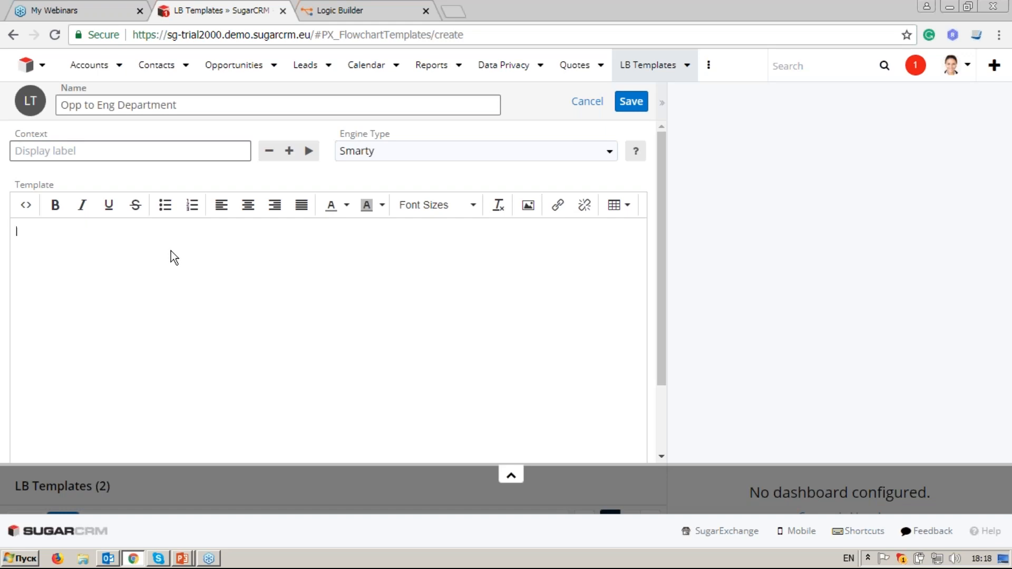
Step: Add a name context variable and write 'Order {$name} has been placed.' then start an 'Account' line
type("Order")
left_click(156, 149)
type("name")
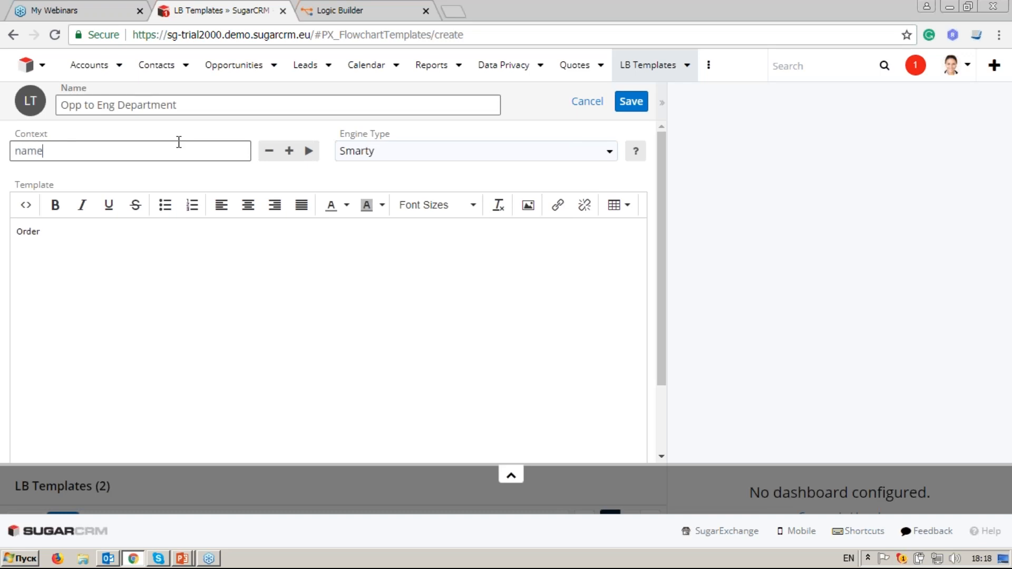
left_click(100, 228)
left_click(309, 153)
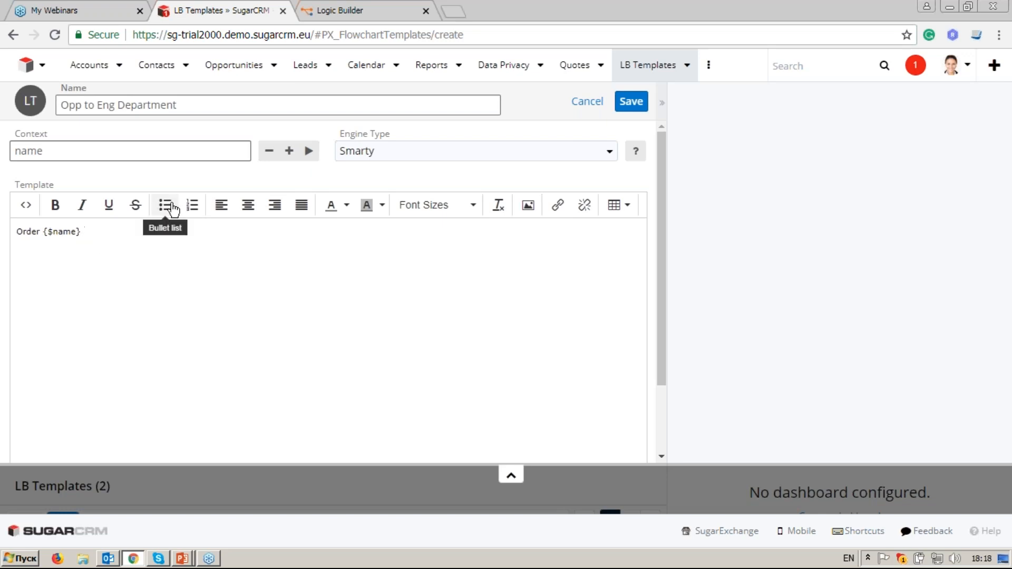
type("has been ")
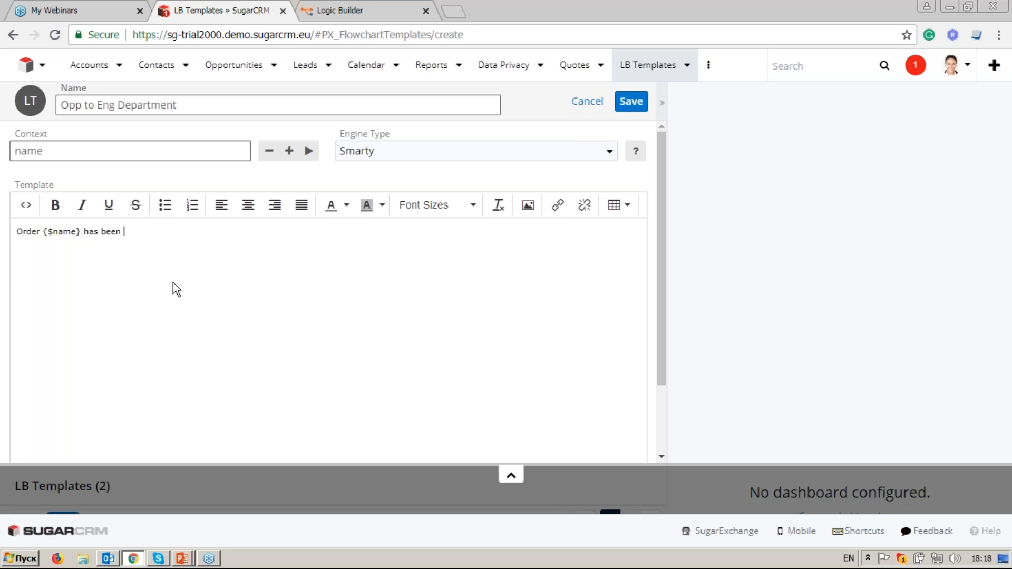
type("placed!")
key("BackSpace")
type(".")
key("Return")
type("Account:")
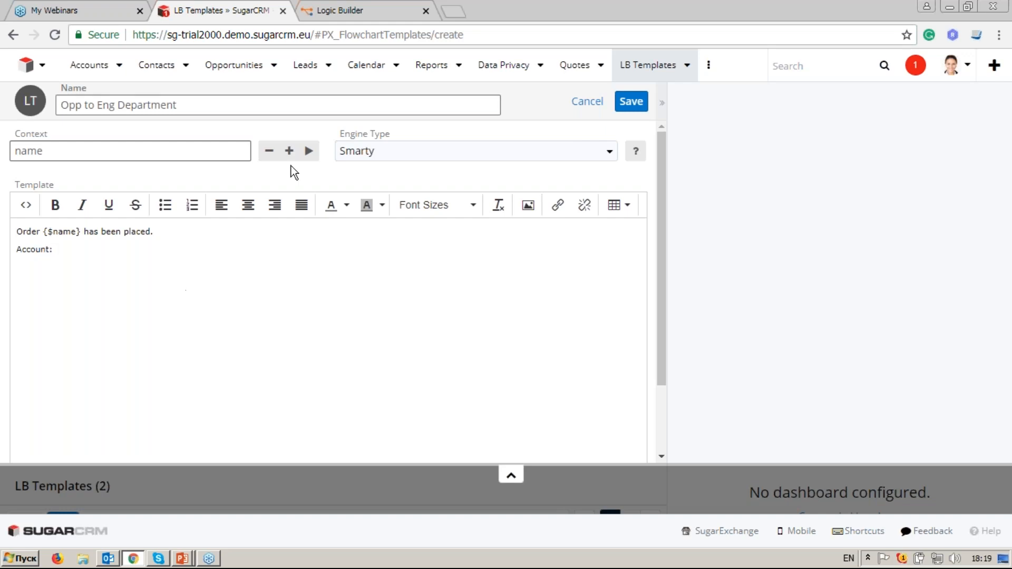
Step: Add acc_name and acc_addr context variables and insert them, comma-separated, after Account:
left_click(289, 151)
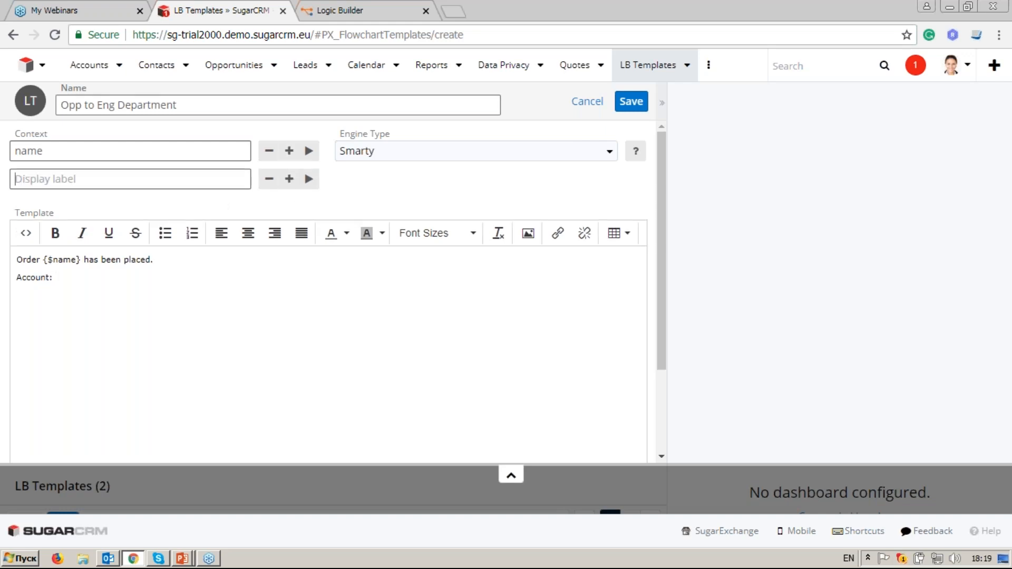
left_click(115, 183)
type("acc_name")
left_click(309, 179)
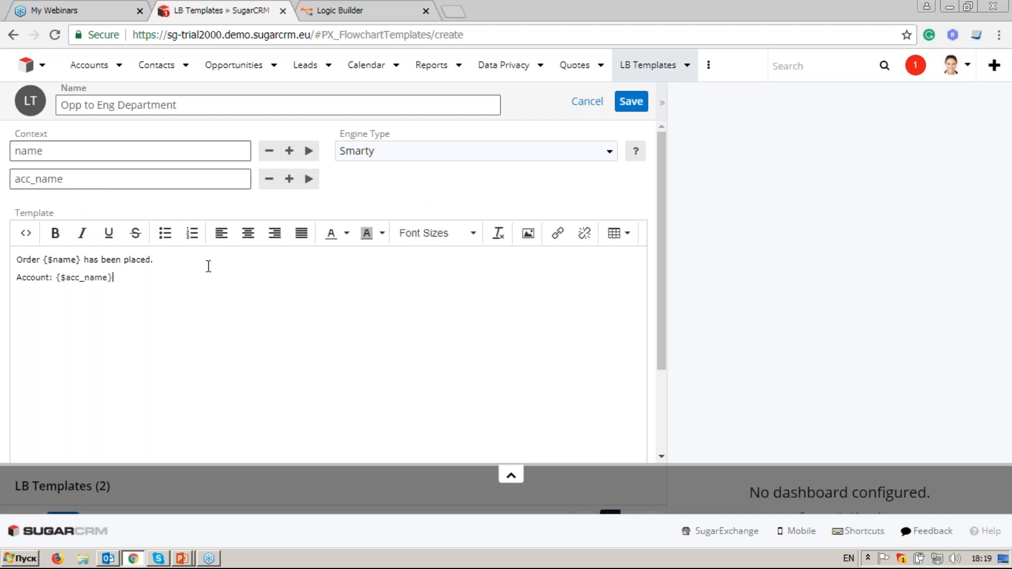
type(",")
left_click(288, 180)
type("a")
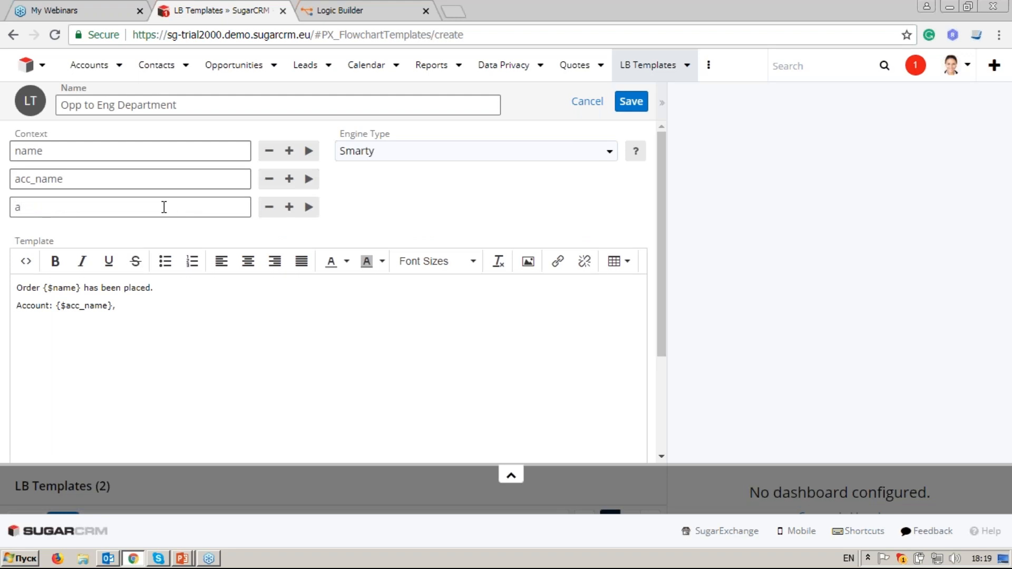
type("cc_addr")
left_click(310, 207)
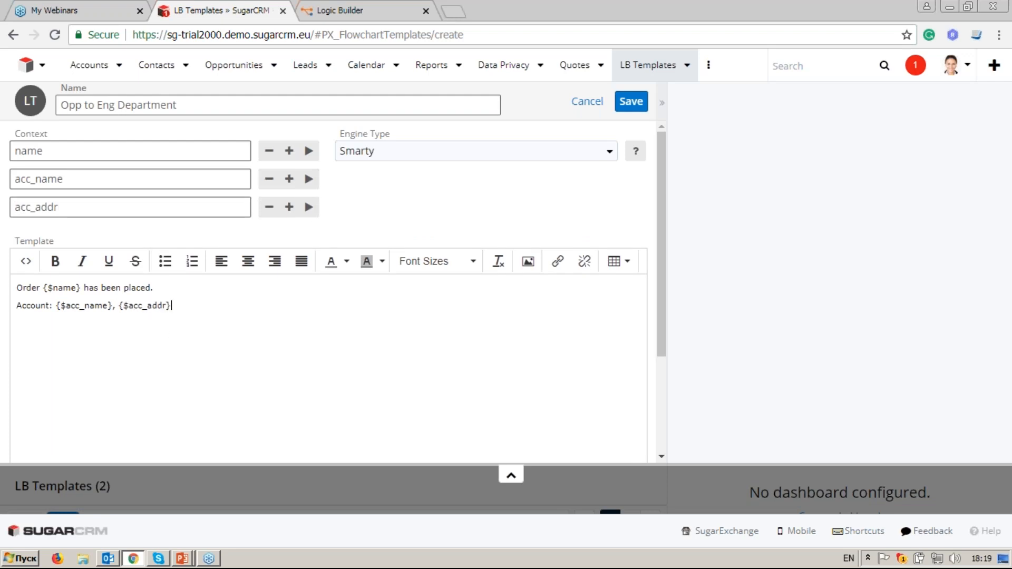
Step: Add a Contacts: line with a cntcs_table variable placed on its own line below
key("Return")
type("Contacts:")
left_click(289, 207)
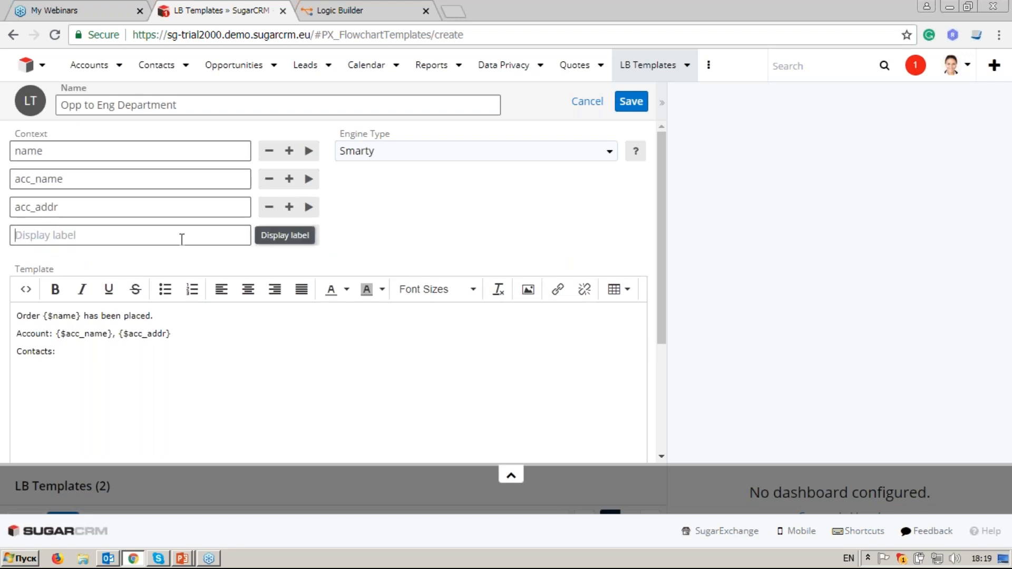
type("cn")
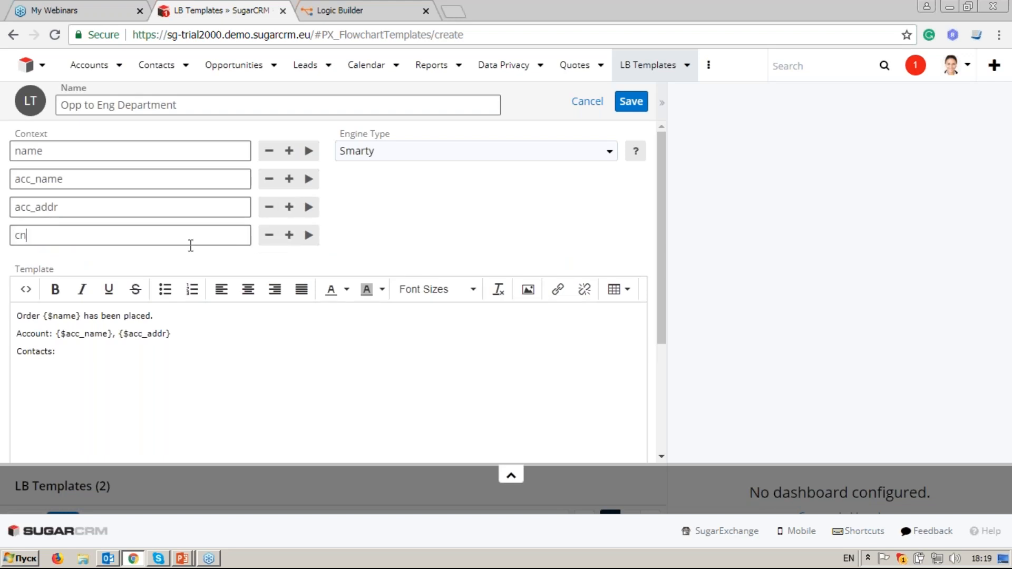
type("tcs_table")
left_click(68, 349)
left_click(309, 235)
left_click(59, 349)
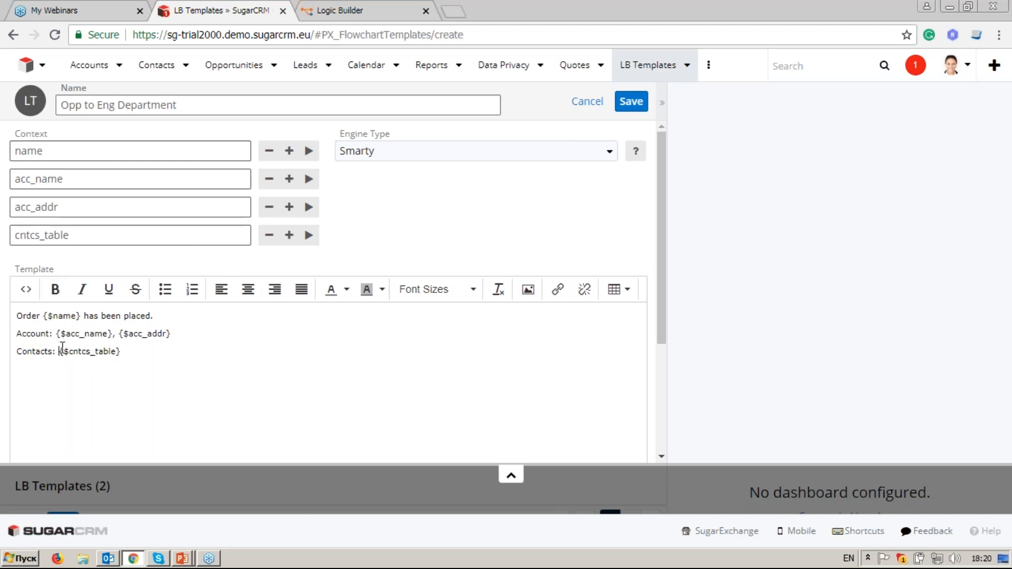
key("Return")
left_click(117, 368)
key("Return")
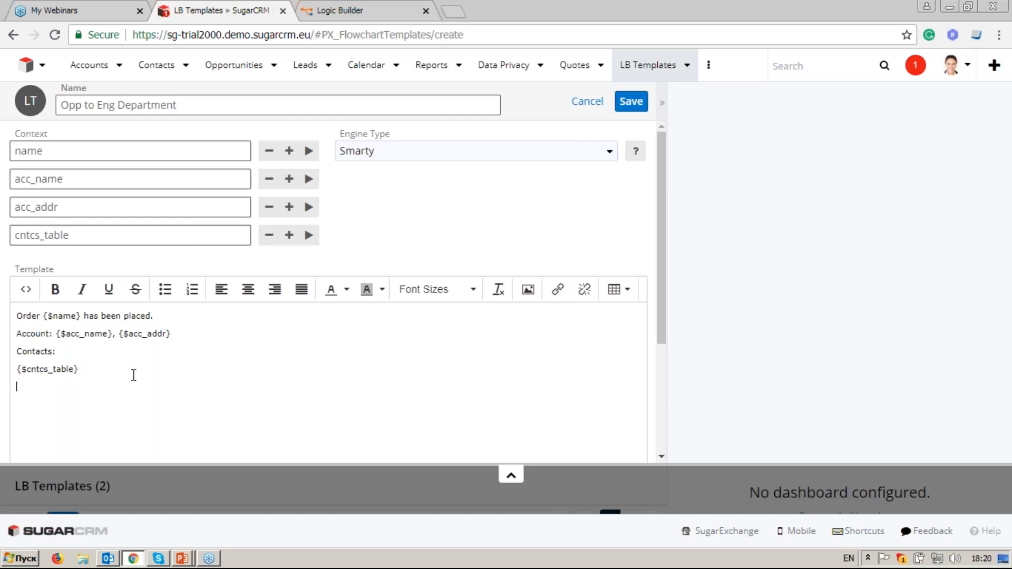
key("Return")
key("Return")
Step: Add a Products: heading with a prdcts_table variable inserted under it
type("Prodycts")
key("BackSpace")
key("BackSpace")
type("ucts:")
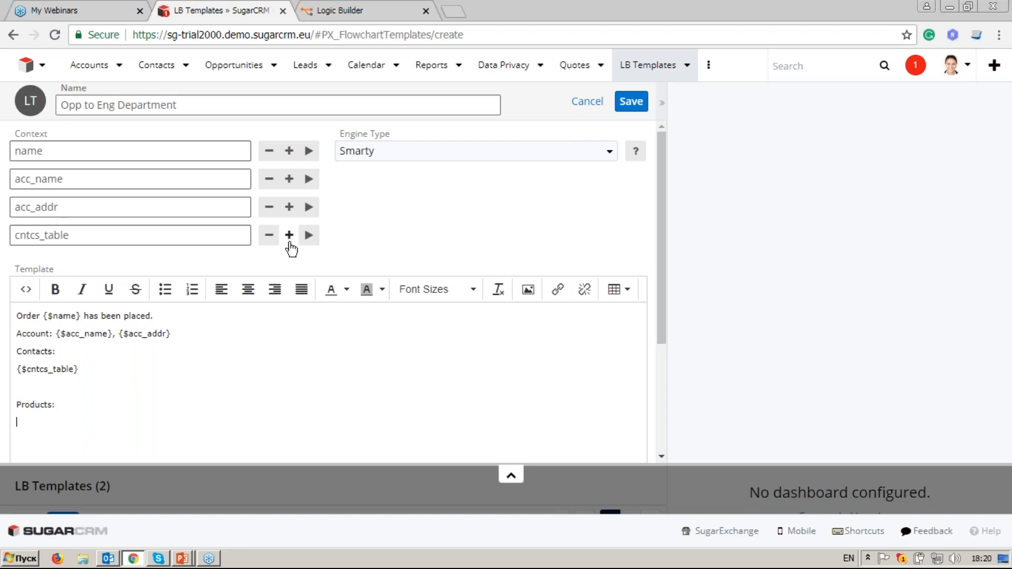
left_click(289, 235)
type("prdc")
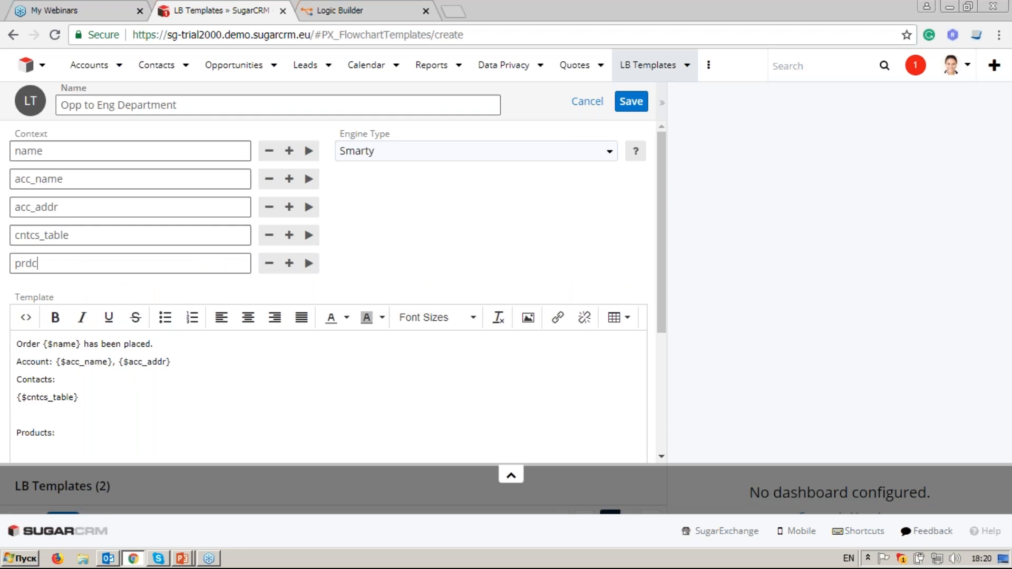
type("ts_table")
left_click(82, 444)
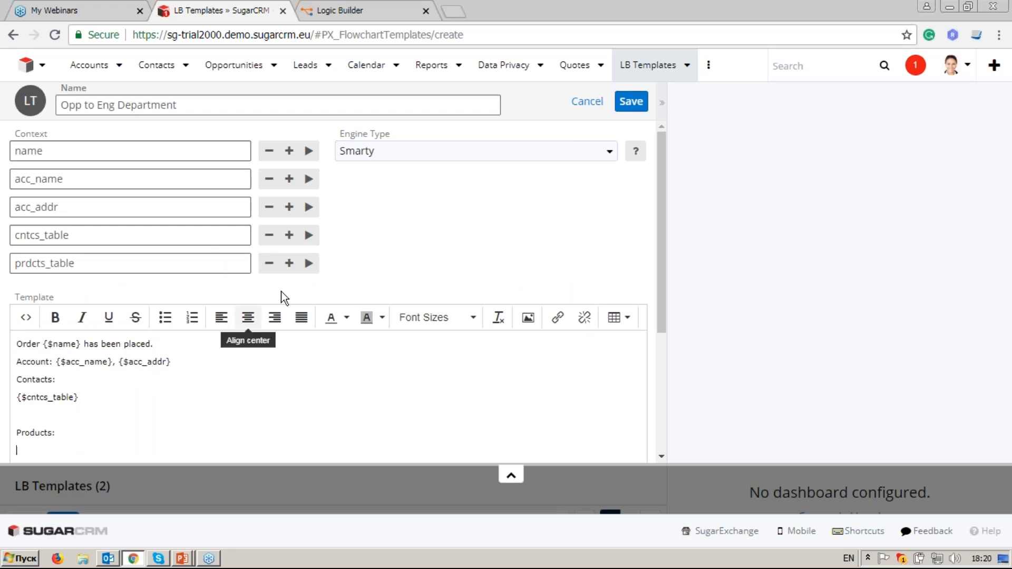
left_click(309, 263)
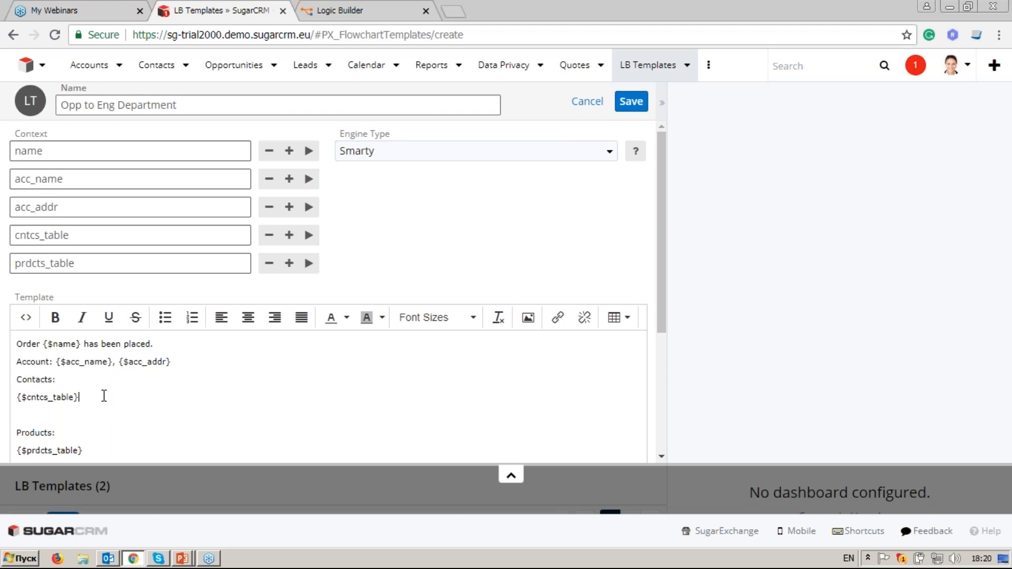
Step: Add a Sales Manager: line showing new sm_name and sm_email variables
left_click(105, 396)
key("Return")
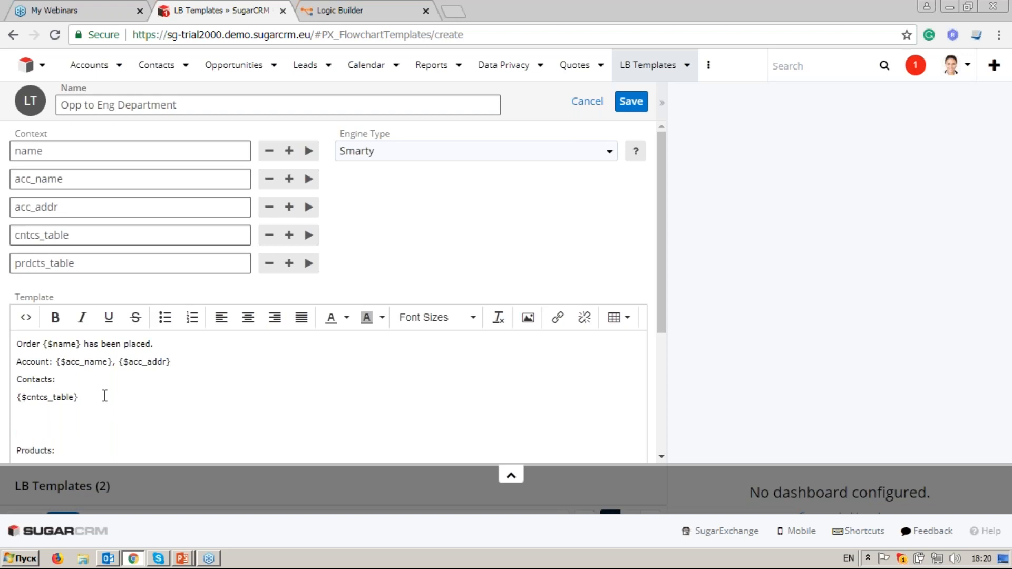
type("Sales Manager:")
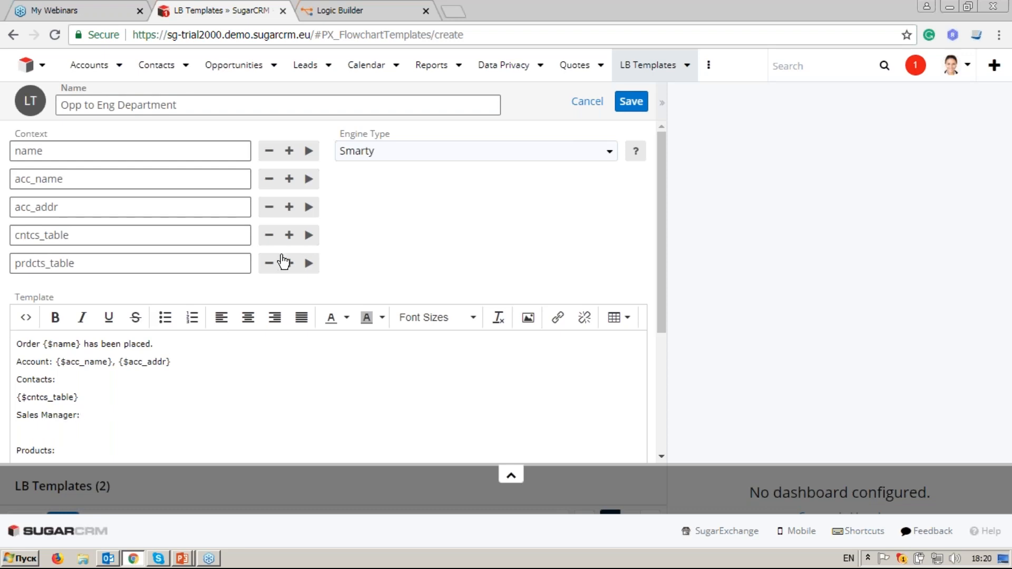
left_click(288, 263)
type("sm_name")
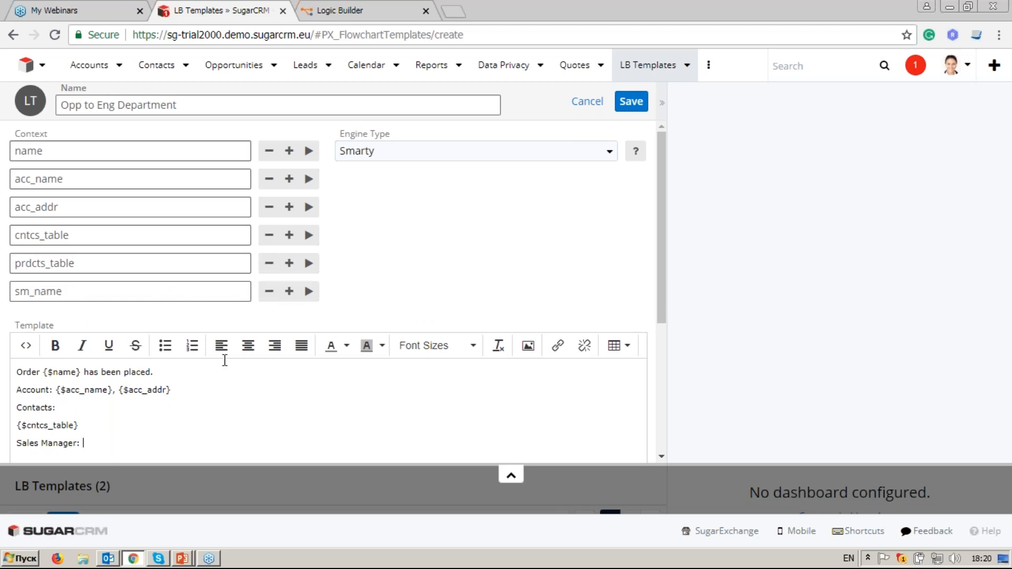
left_click(308, 291)
left_click(289, 291)
type("sm_email")
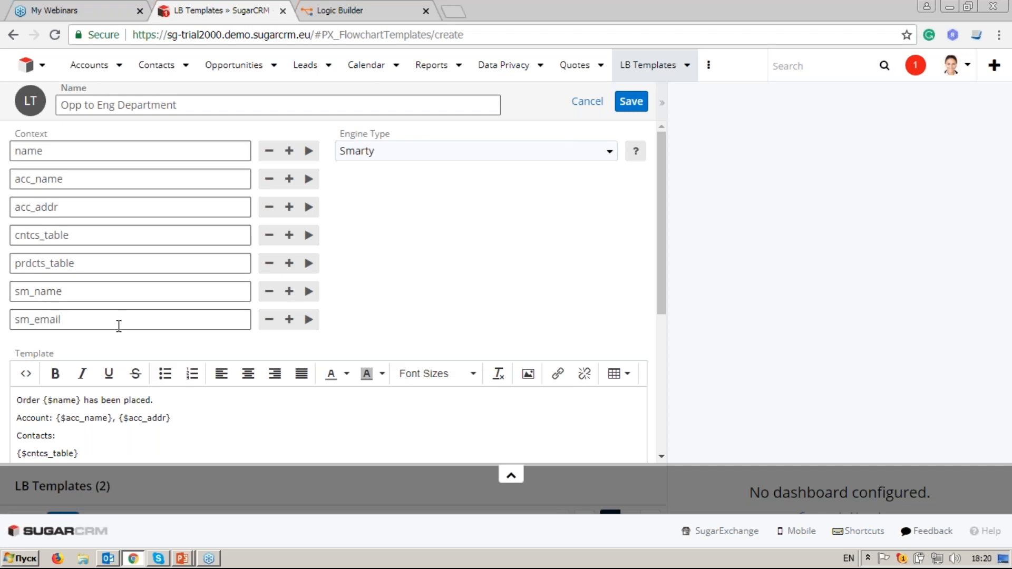
scroll(128, 424, "down", 2)
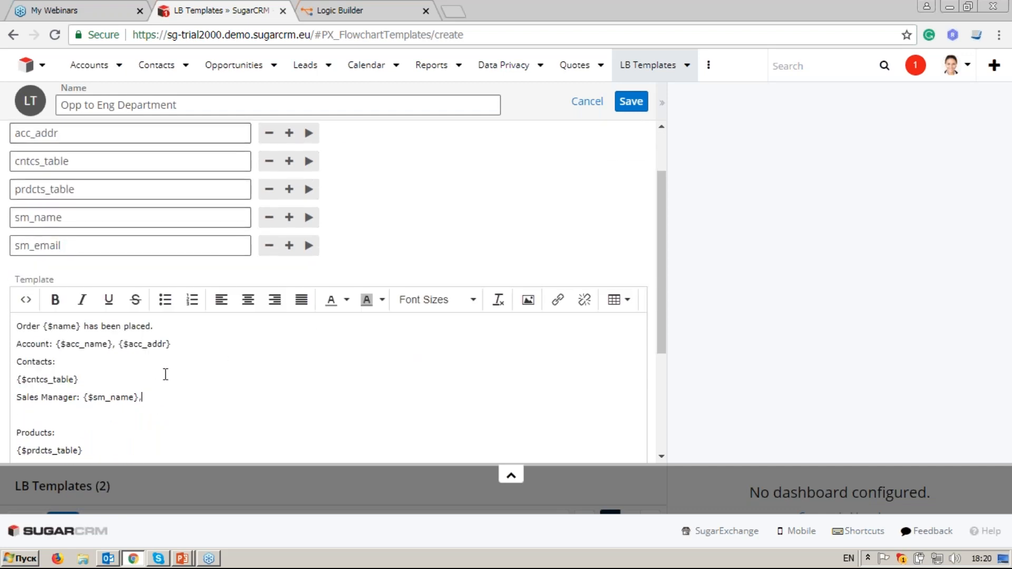
left_click(309, 246)
scroll(172, 443, "down", 2)
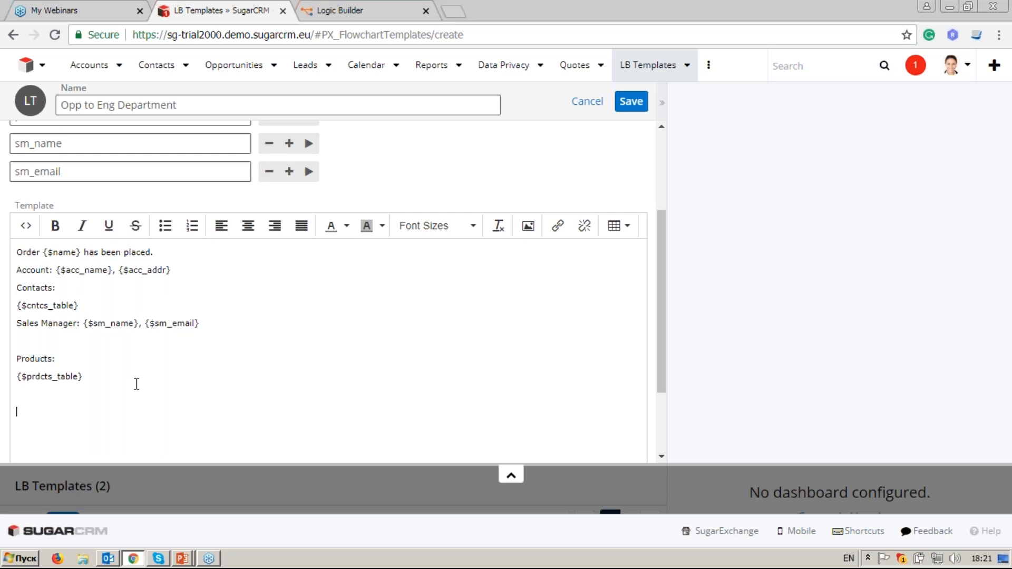
Step: Add an sp_options context variable and start a '{if' line with $sp_options inserted
left_click(289, 172)
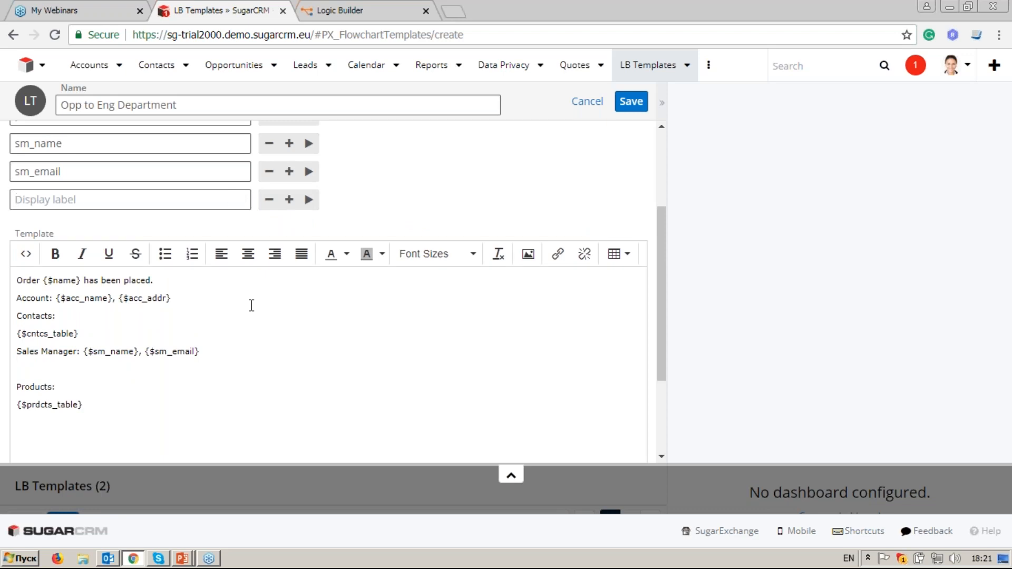
type("sp_options")
left_click(27, 446)
scroll(105, 416, "down", 2)
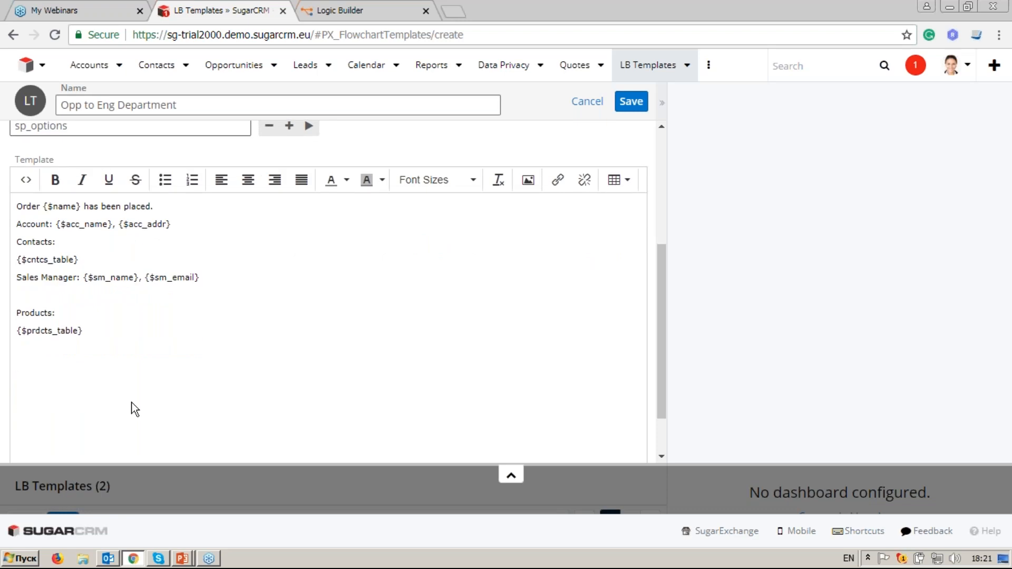
type("{ if")
left_click(25, 365)
key("BackSpace")
left_click(46, 375)
left_click(38, 363)
scroll(282, 235, "up", 1)
left_click(309, 200)
Step: Complete the condition as '{if $sp_options != ''}' followed by the special-options message and {/if}
scroll(63, 380, "down", 1)
left_click(33, 366)
key("BackSpace")
left_click(88, 366)
key("BackSpace")
type("!= \"")
key("Left")
key("Left")
key("Left")
key("Left")
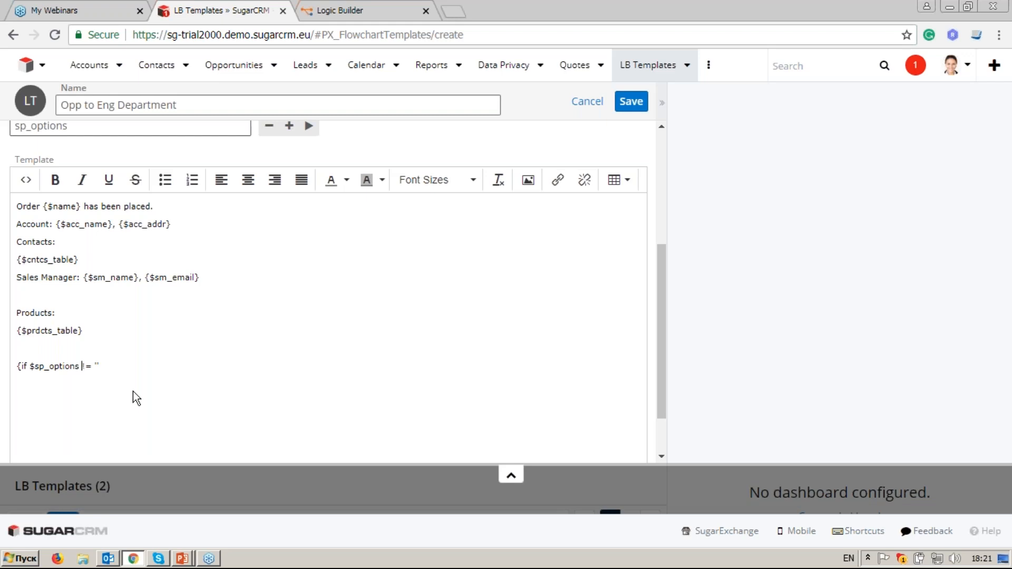
left_click(108, 365)
type("} please consider these special ")
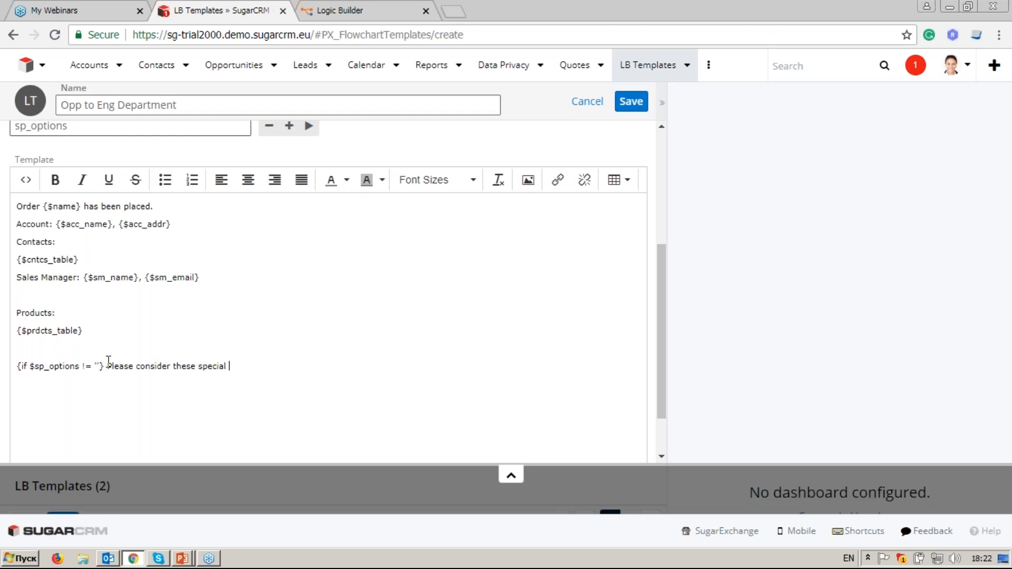
type("optio")
type("ns!")
type(" {}")
type("/if")
Step: Insert {$sp_options} before {/if} and make the special-options message bold red
left_click(262, 367)
left_click(309, 126)
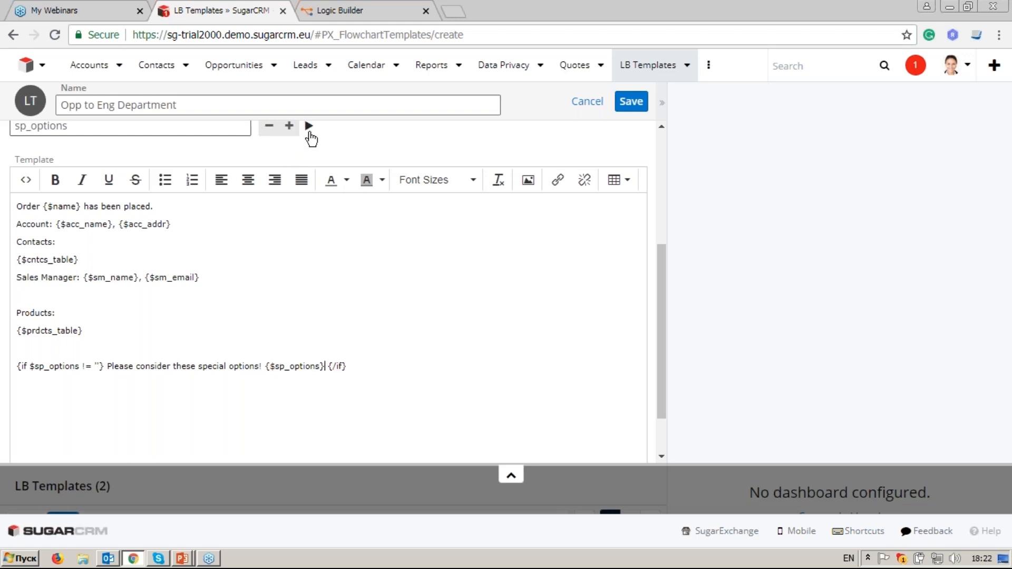
left_click_drag(262, 366, 106, 369)
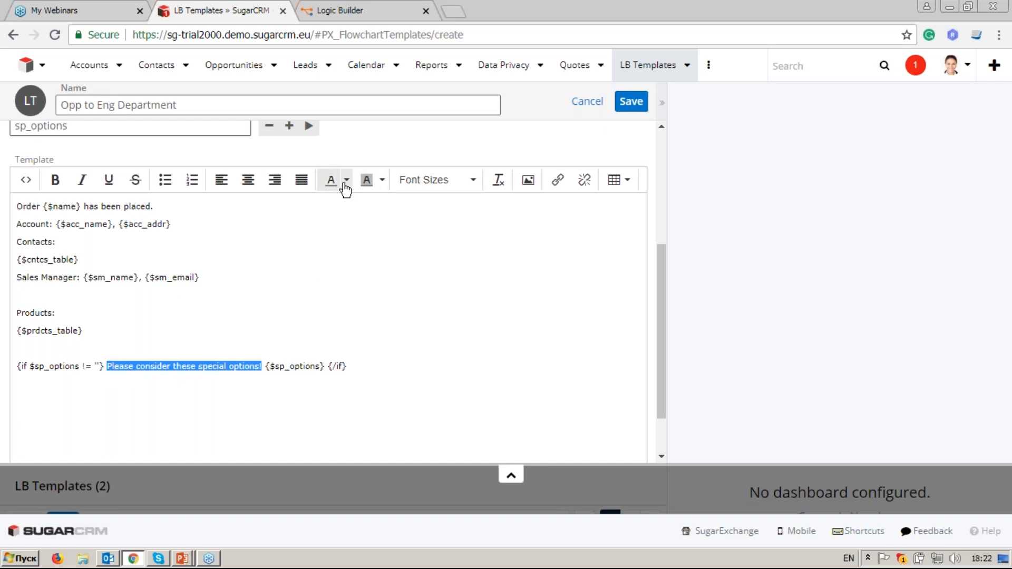
left_click(346, 189)
left_click(333, 242)
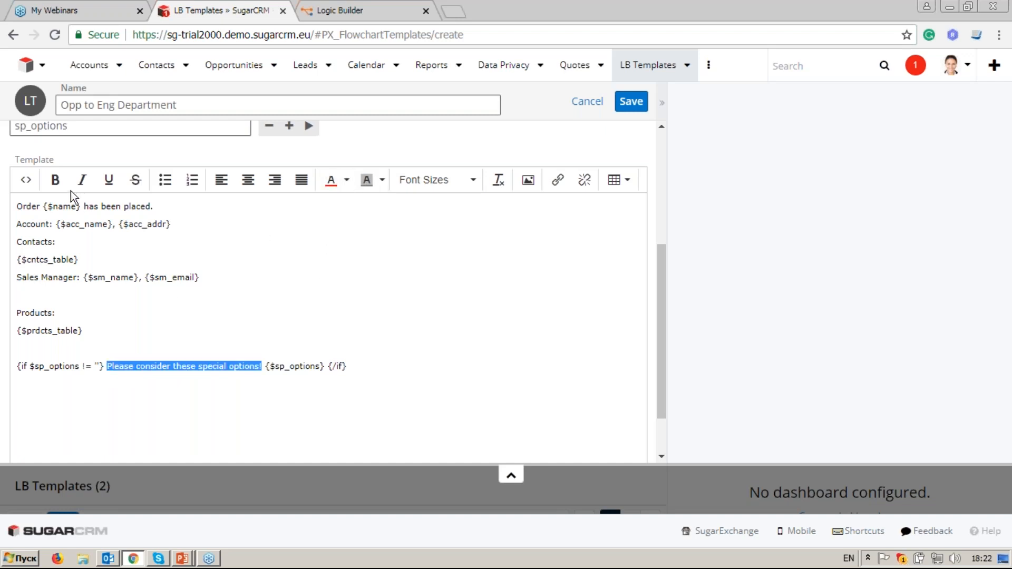
left_click(54, 180)
left_click(197, 363)
Step: Set the Products: heading to 10pt font size
left_click_drag(79, 314, 16, 313)
left_click(458, 188)
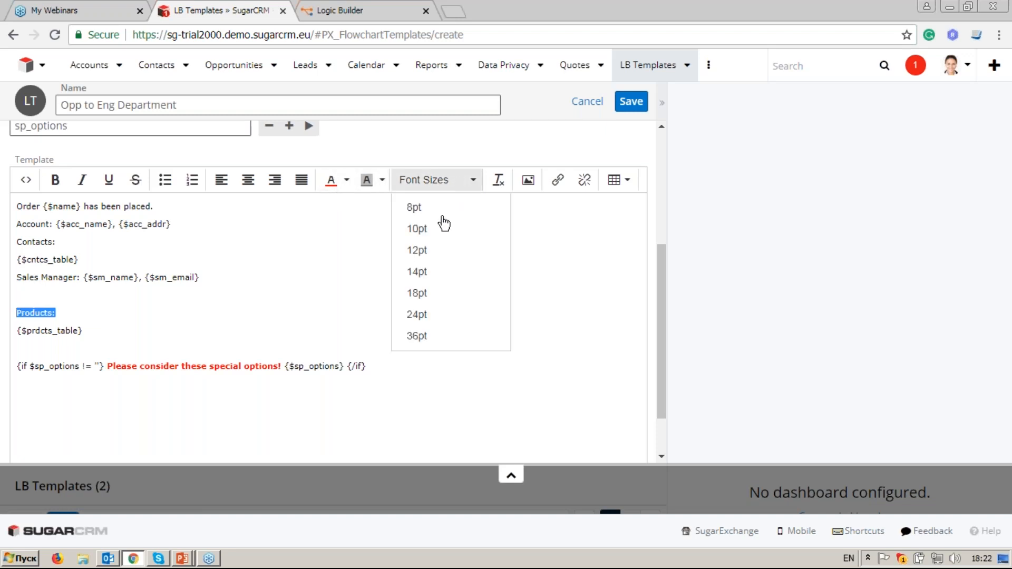
left_click(433, 230)
left_click(253, 317)
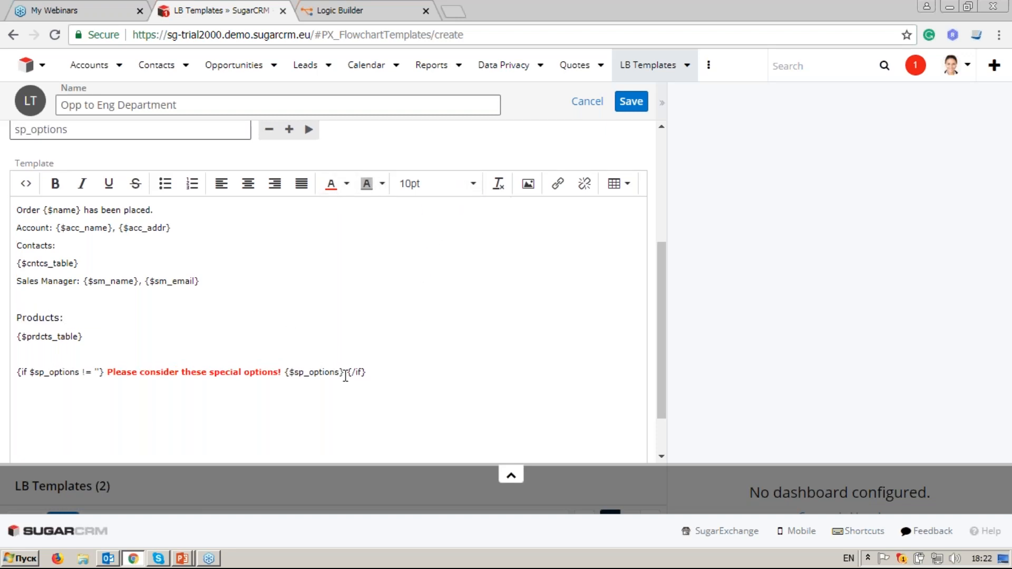
Step: Save the Opp to Eng Department template and return to Logic Builder
scroll(345, 376, "up", 3)
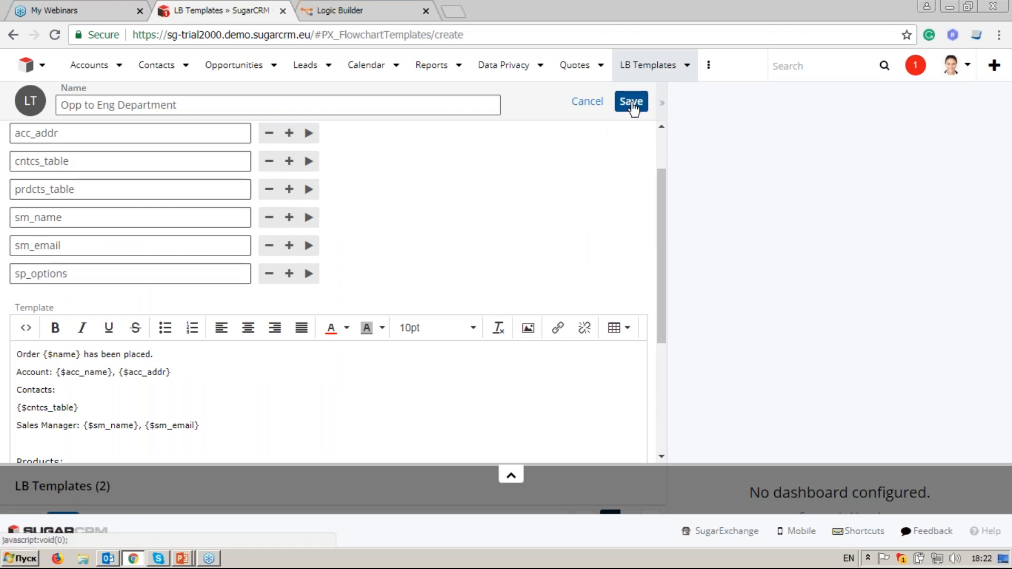
left_click(631, 103)
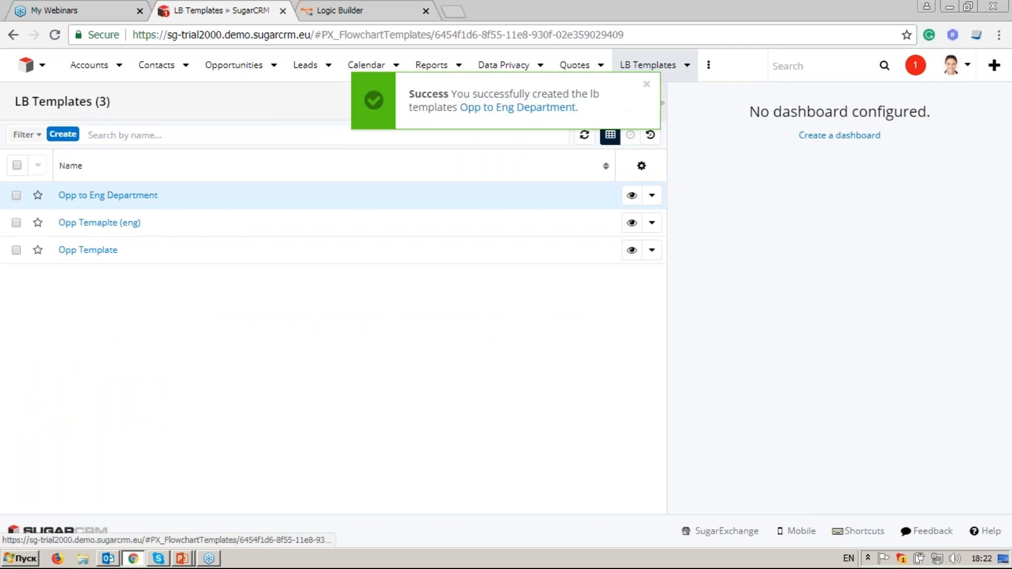
left_click(108, 195)
left_click_drag(662, 158, 657, 228)
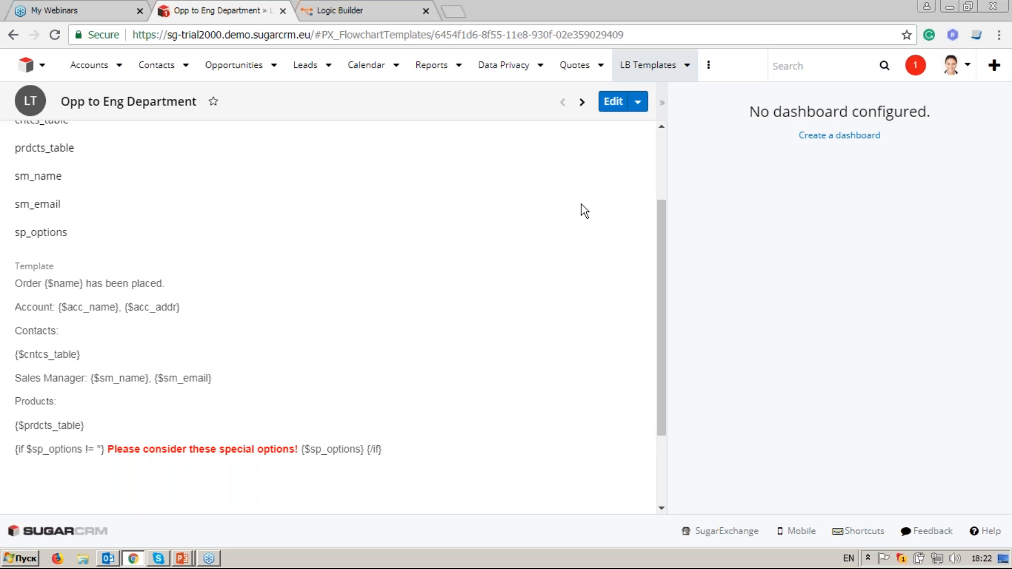
left_click(363, 9)
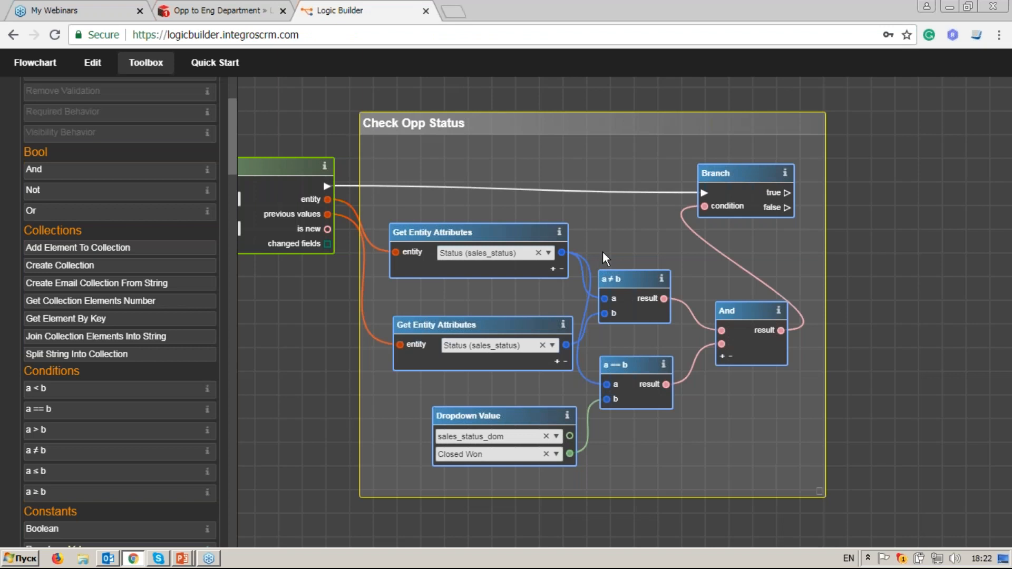
Step: Drop a Retrieve Entities By Attributes node, found by searching 'ret', right of the Check Opp Status group
left_click_drag(718, 245, 654, 248)
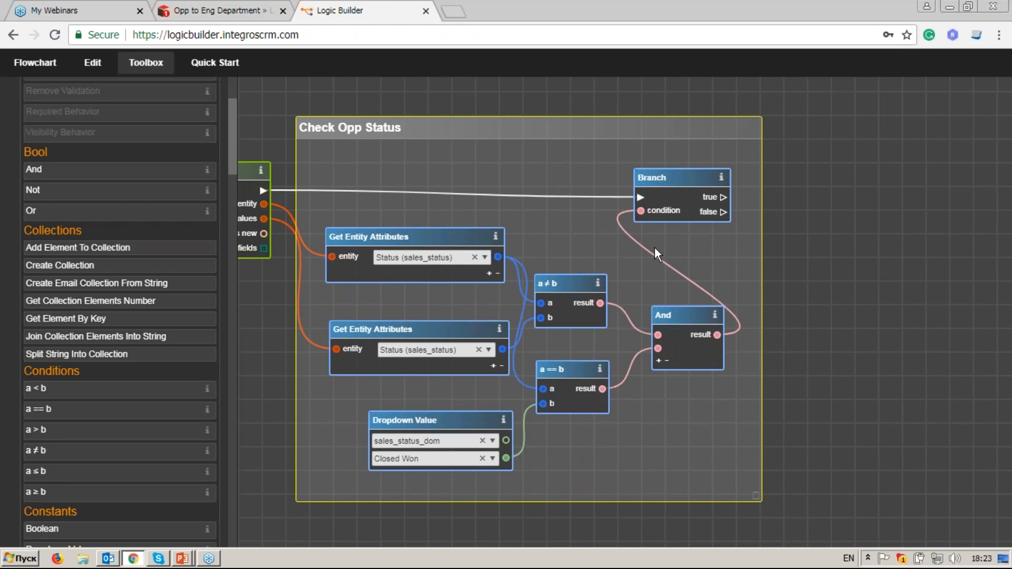
left_click_drag(551, 234, 691, 219)
right_click(692, 219)
left_click_drag(358, 270, 462, 254)
scroll(230, 138, "up", 10)
left_click(126, 120)
type("r")
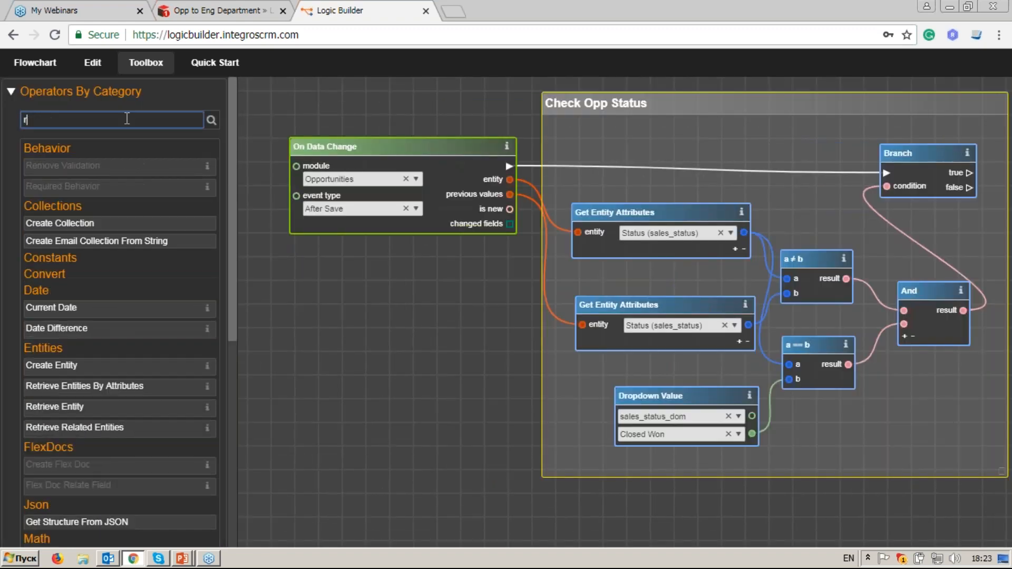
type("et")
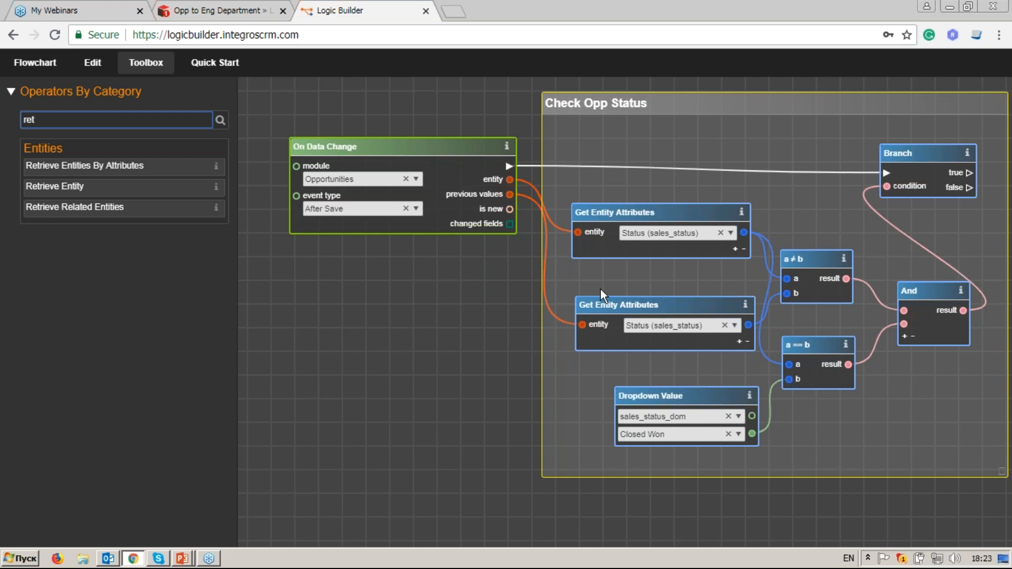
left_click(800, 274)
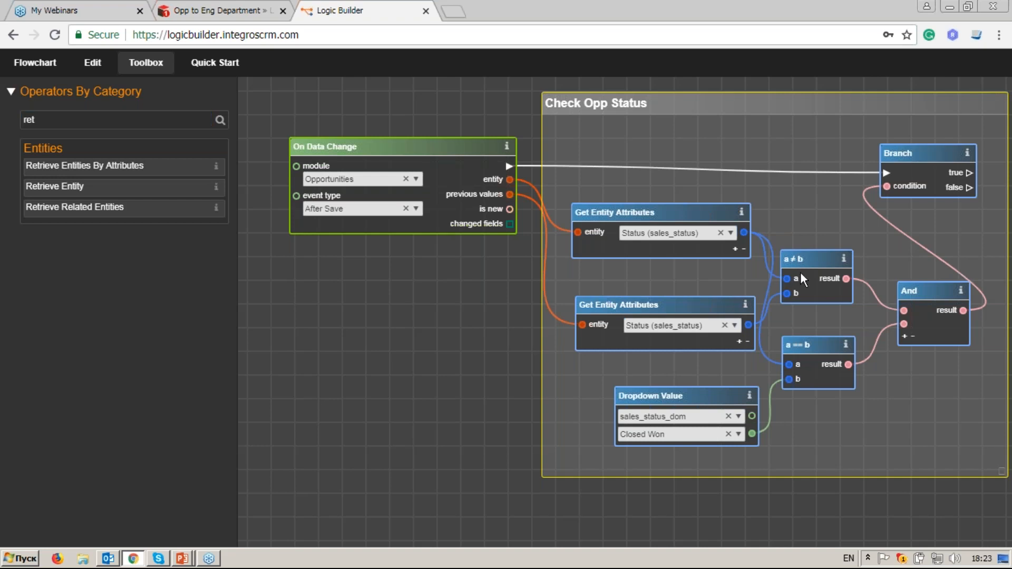
left_click_drag(800, 273, 541, 277)
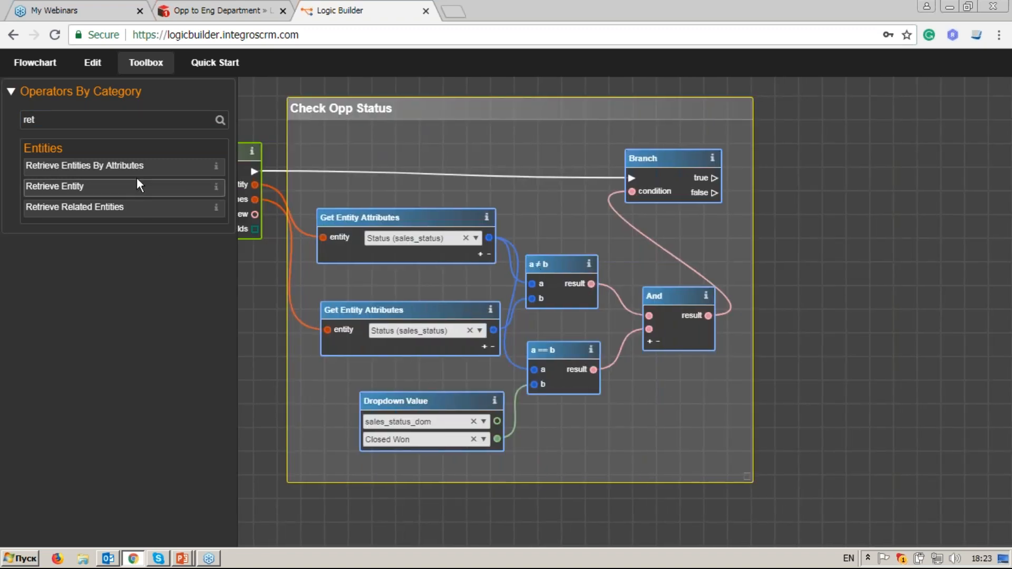
left_click_drag(140, 172, 751, 298)
left_click_drag(582, 293, 904, 158)
left_click_drag(840, 315, 750, 305)
left_click_drag(786, 273, 666, 292)
Step: Set the Retrieve node's module to Revenue Line Items and add an Opportunity ID filter attribute
scroll(666, 292, "up", 2)
left_click(723, 155)
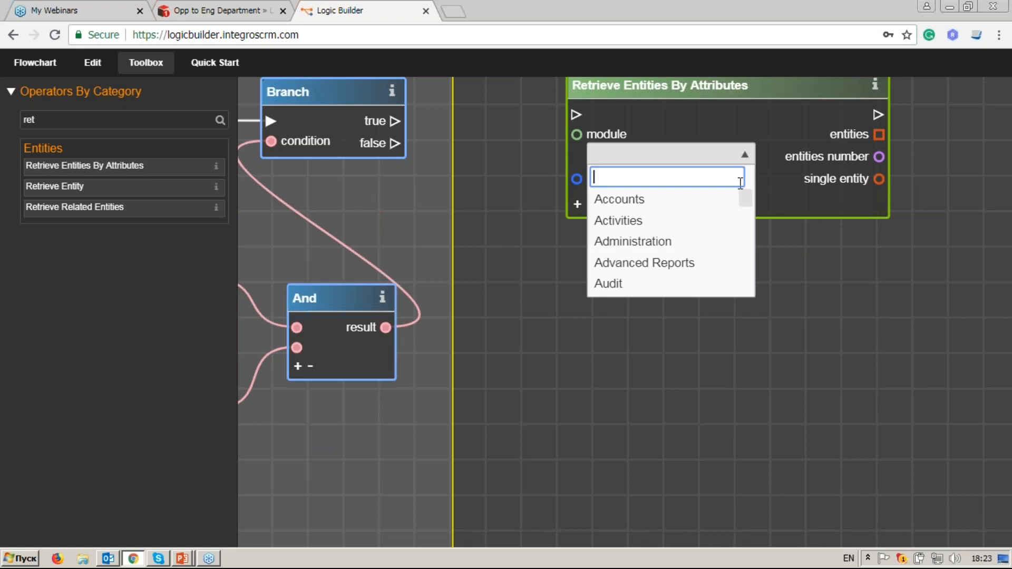
type("Re")
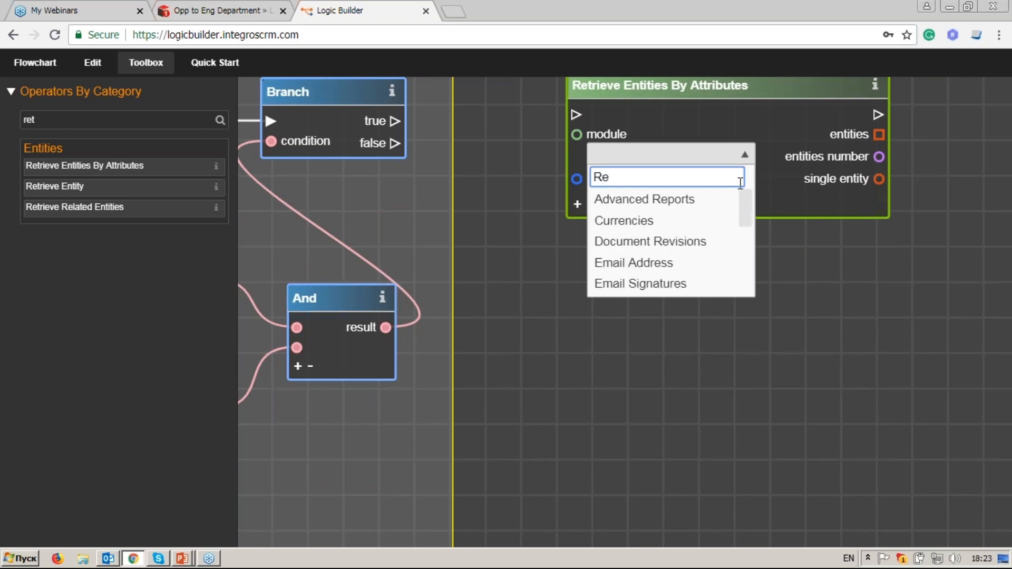
type("ve")
left_click(738, 203)
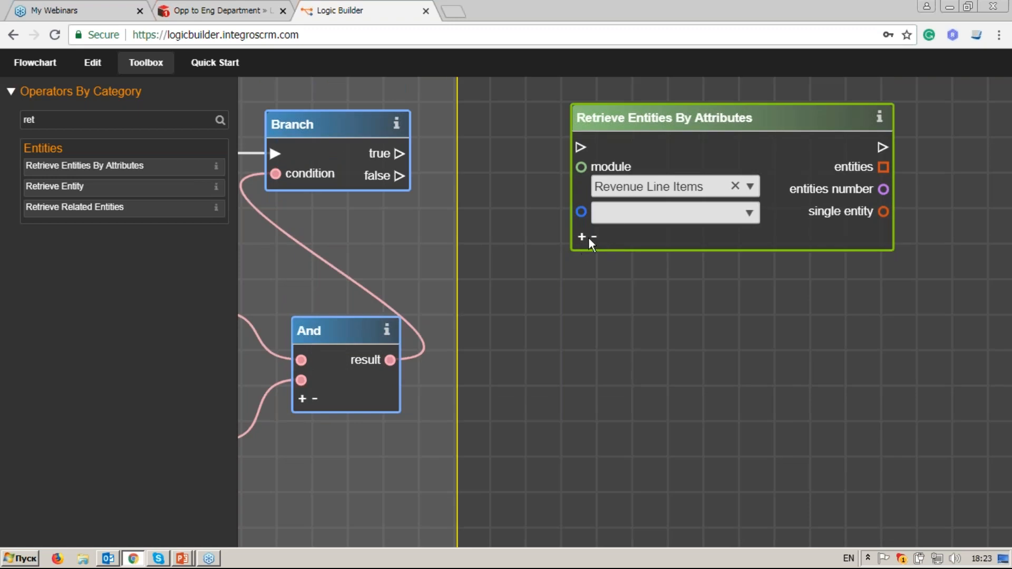
left_click(582, 237)
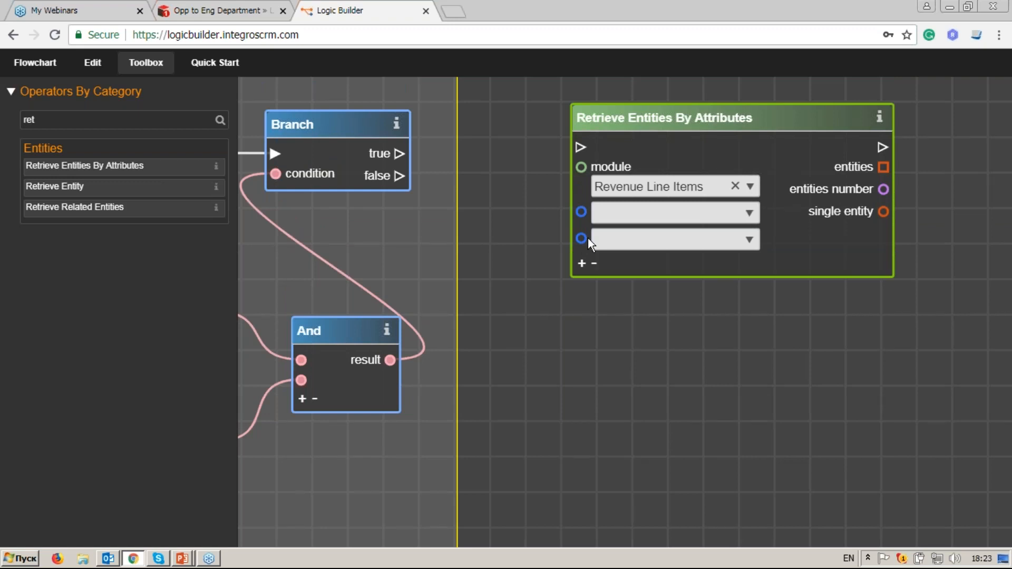
left_click(736, 205)
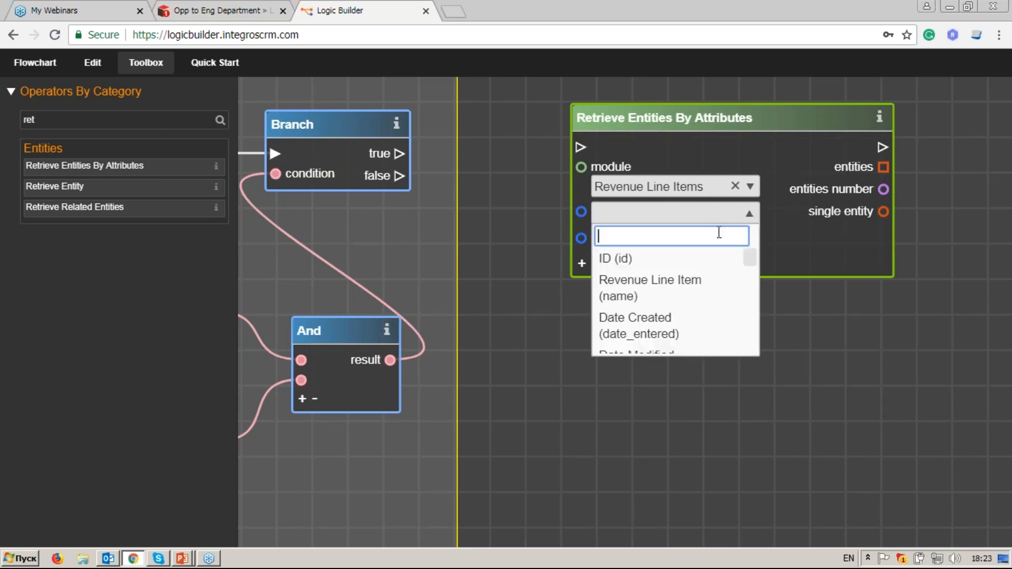
type("opp")
left_click(696, 271)
Step: Read the opportunity's id in Get Entity Attributes and wire it to the Opportunity ID filter
left_click_drag(681, 131, 743, 127)
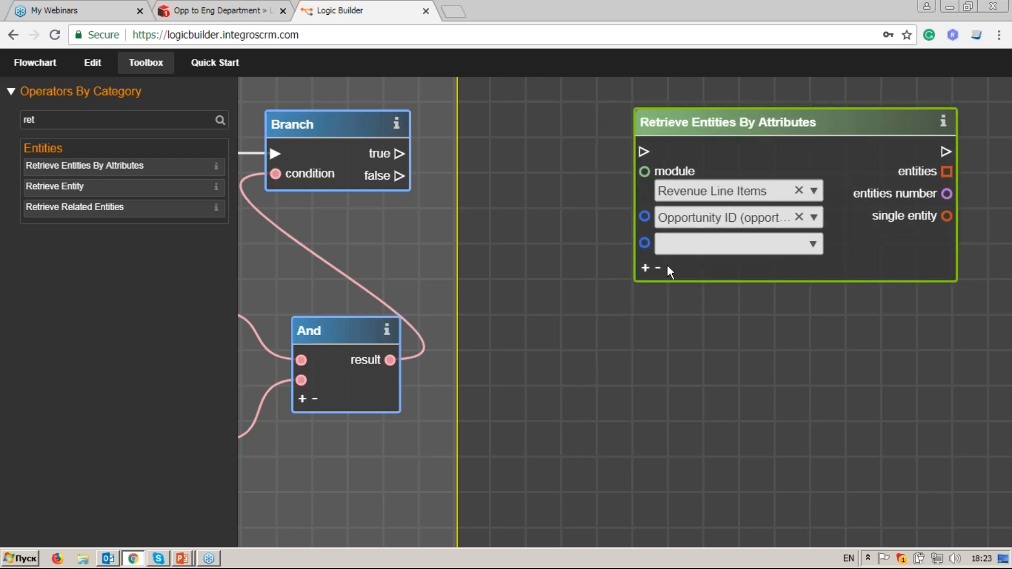
left_click_drag(476, 353, 707, 318)
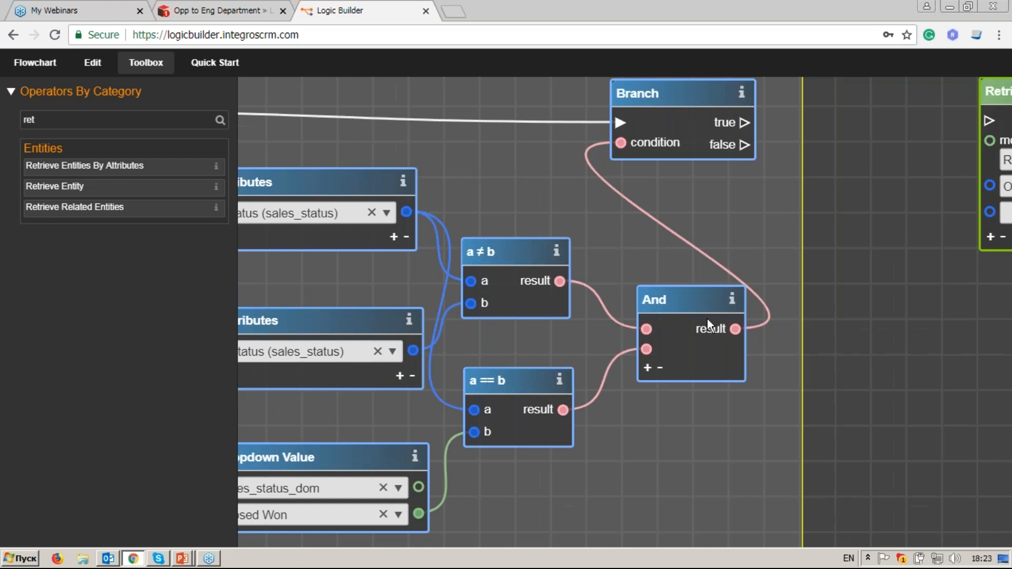
left_click_drag(539, 289, 726, 293)
left_click(668, 229)
left_click(632, 231)
type("dpp")
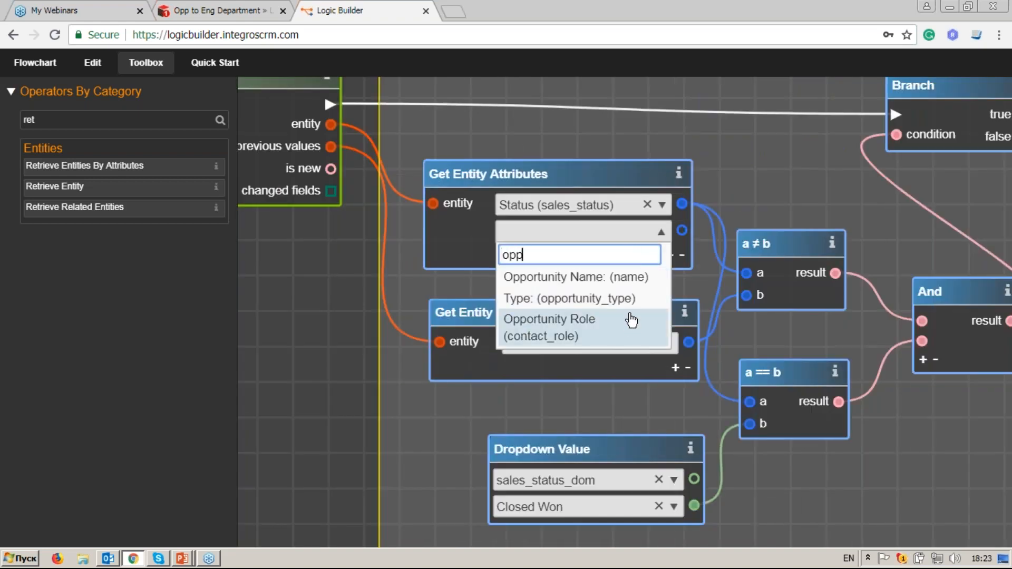
key("BackSpace")
key("BackSpace")
key("BackSpace")
type("id")
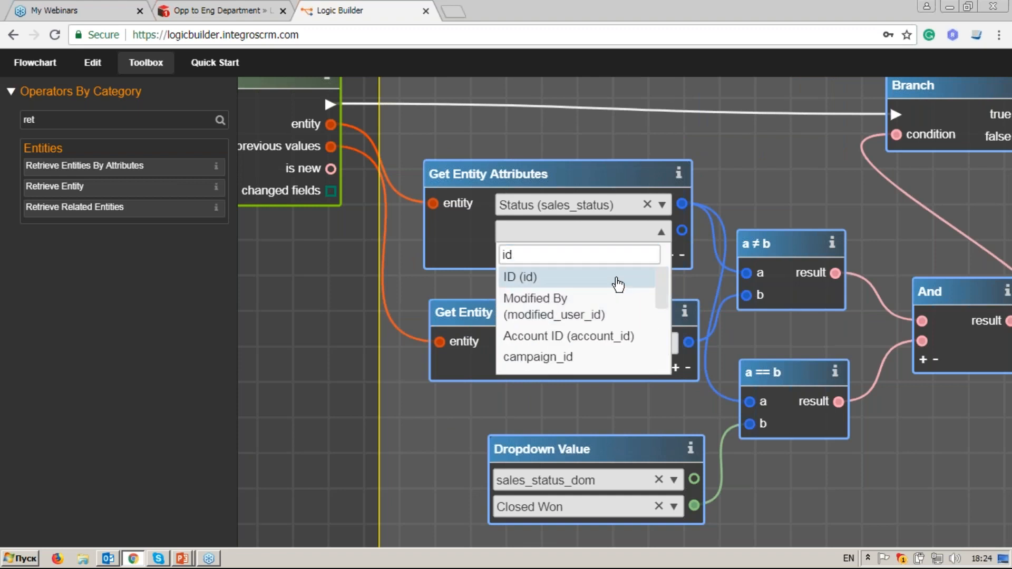
left_click(632, 278)
mouse_move(681, 231)
left_mouse_down()
mouse_move(906, 207)
mouse_move(681, 227)
left_mouse_up()
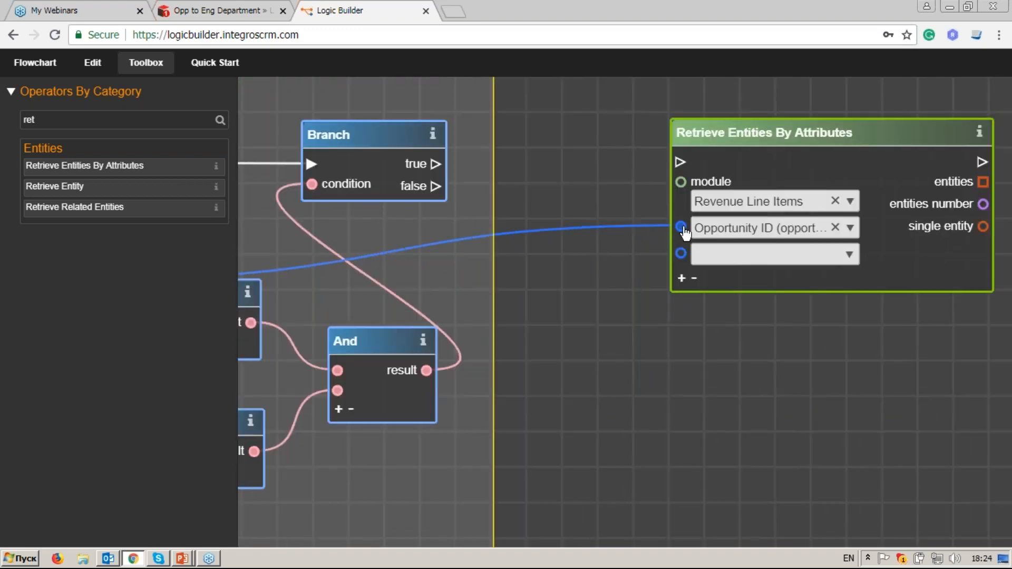
Step: Add a Sales Stage filter attribute and connect the Closed Won dropdown value to it
left_click(837, 255)
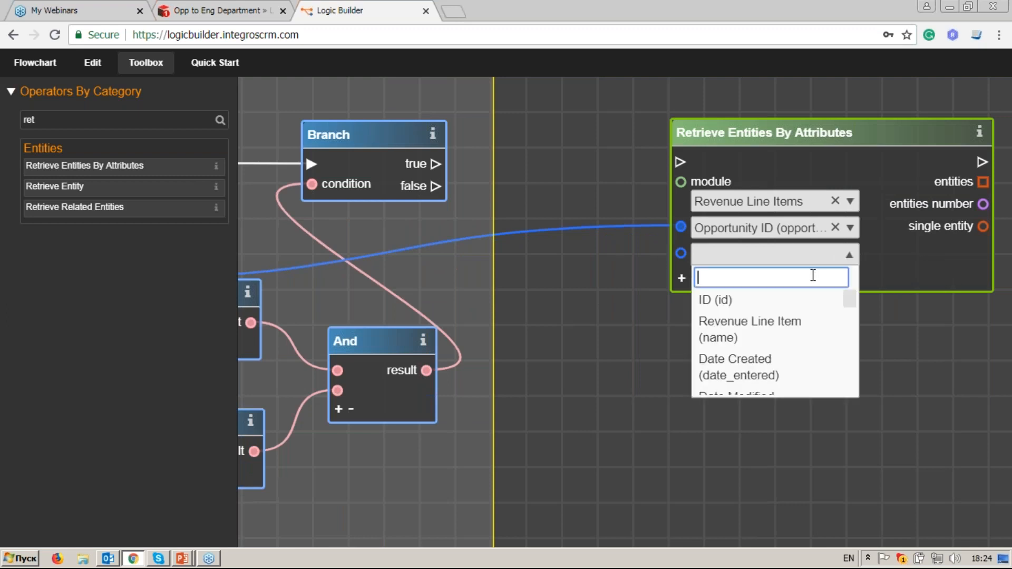
type("sa")
key("BackSpace")
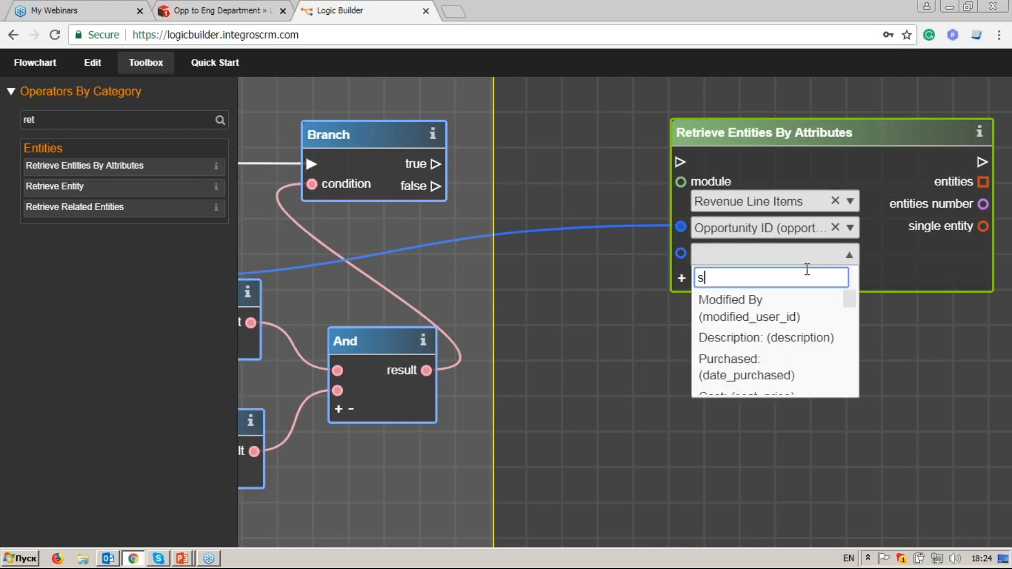
type("tag")
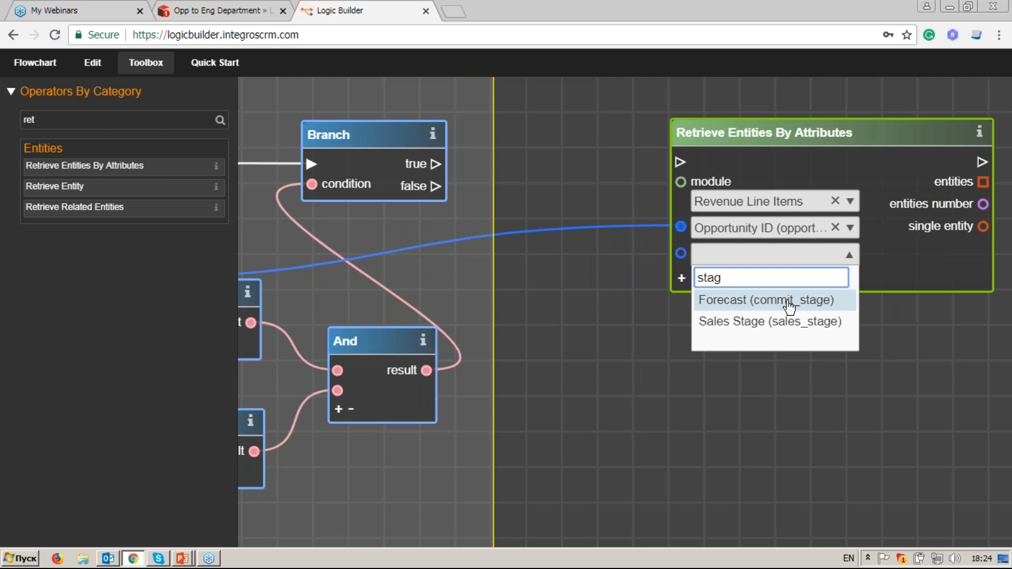
left_click(725, 327)
left_click_drag(536, 397, 817, 300)
left_click_drag(469, 436, 719, 333)
Step: Connect the Branch node's true output to the Retrieve Entities By Attributes input
left_click_drag(872, 447, 808, 384)
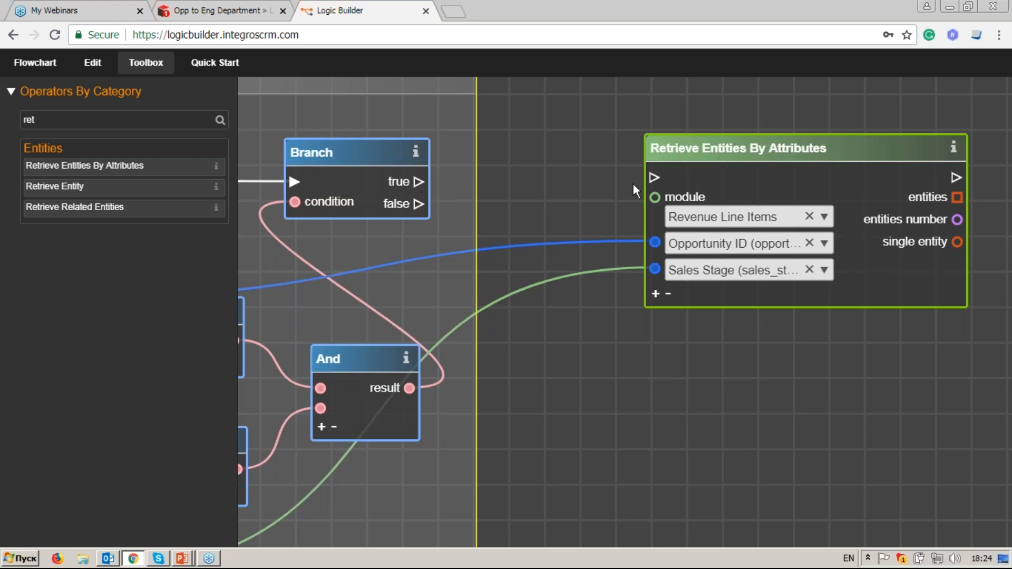
left_click_drag(420, 185, 654, 181)
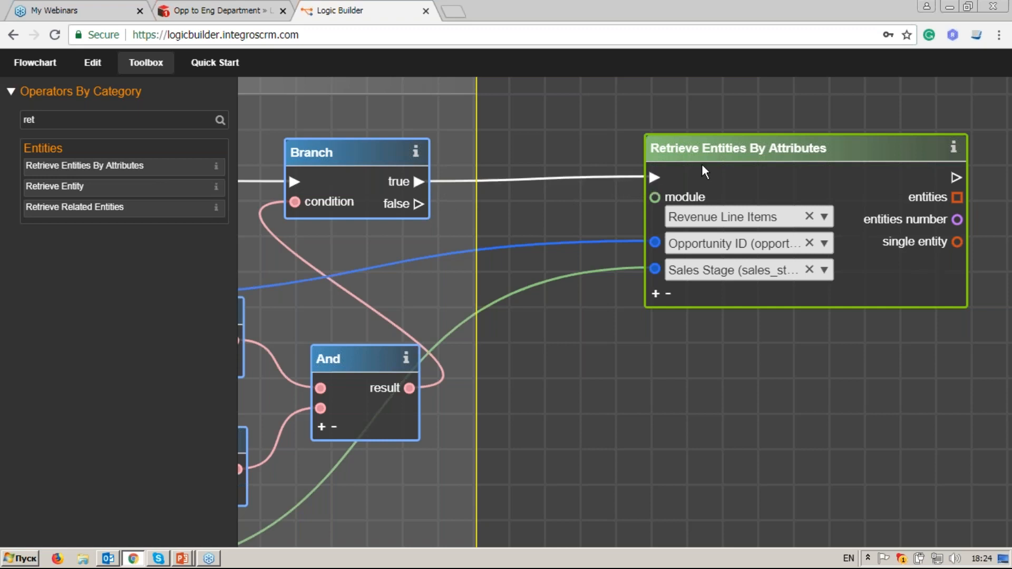
left_click_drag(699, 156, 644, 163)
left_click_drag(829, 371, 629, 353)
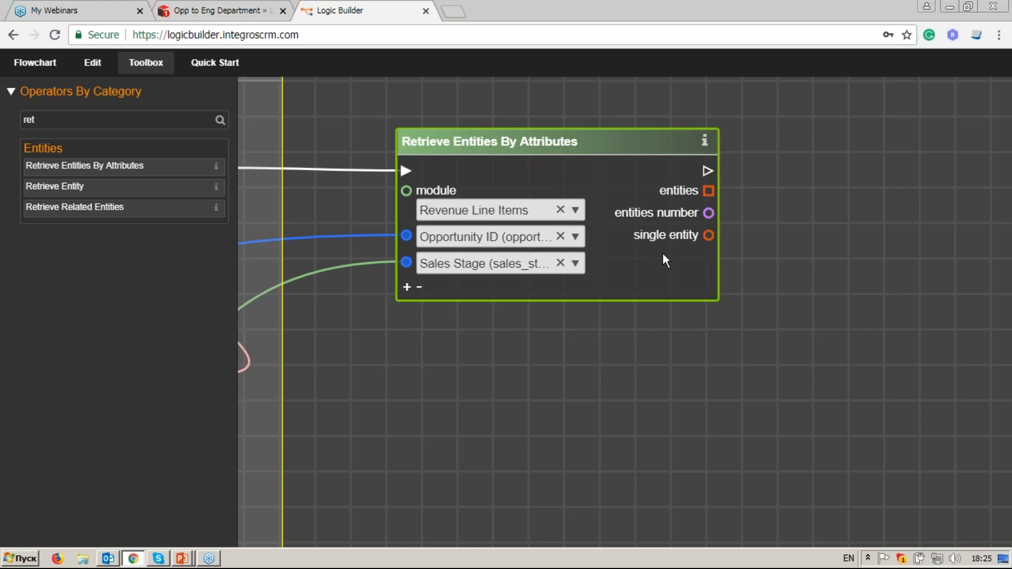
left_click_drag(732, 258, 703, 260)
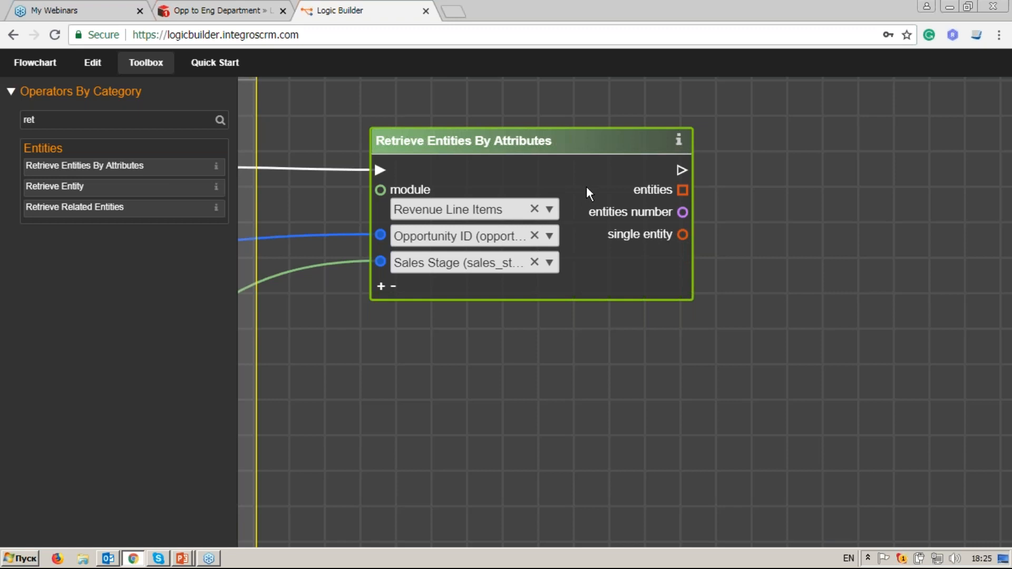
Step: Place a new Branch node right of Retrieve and link Retrieve's flow output into it
double_click(29, 120)
key("BackSpace")
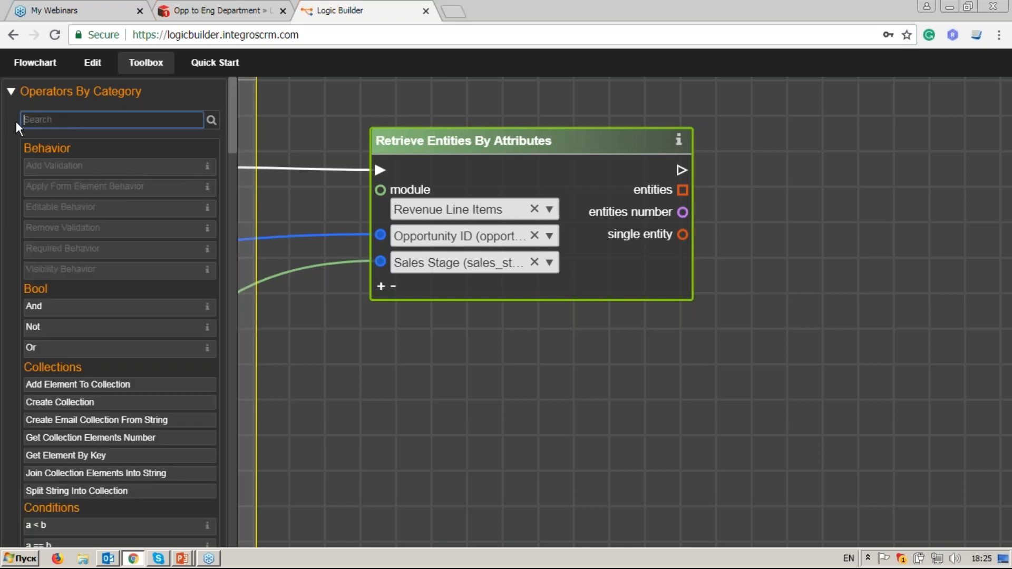
type("br")
left_click_drag(40, 165, 917, 153)
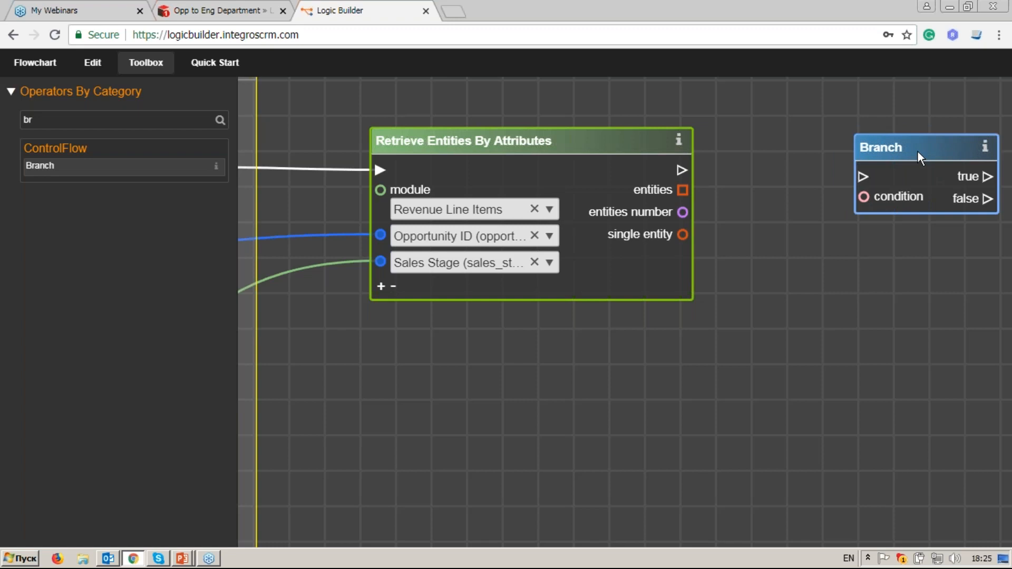
left_click_drag(681, 173, 871, 141)
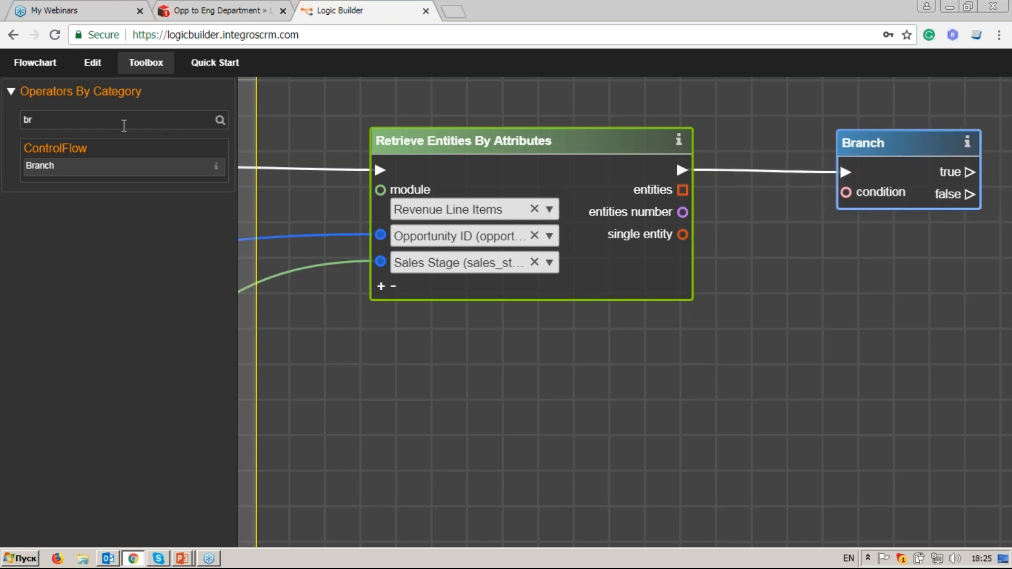
Step: Add an a > b node below Branch and wire Retrieve's entities number into input a
left_click_drag(95, 121, 13, 120)
key("BackSpace")
type("a")
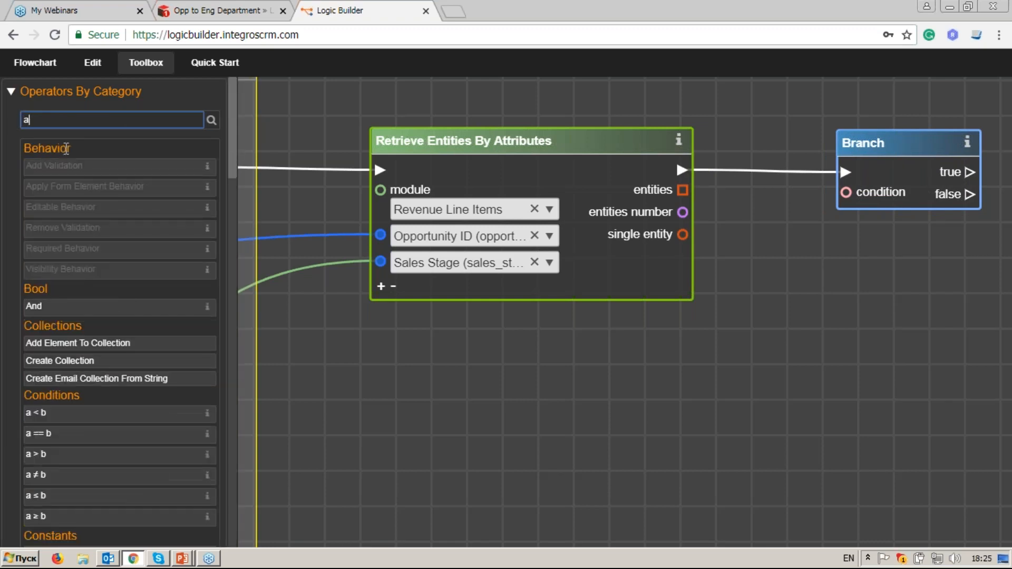
left_click(115, 457)
left_click_drag(552, 299, 784, 271)
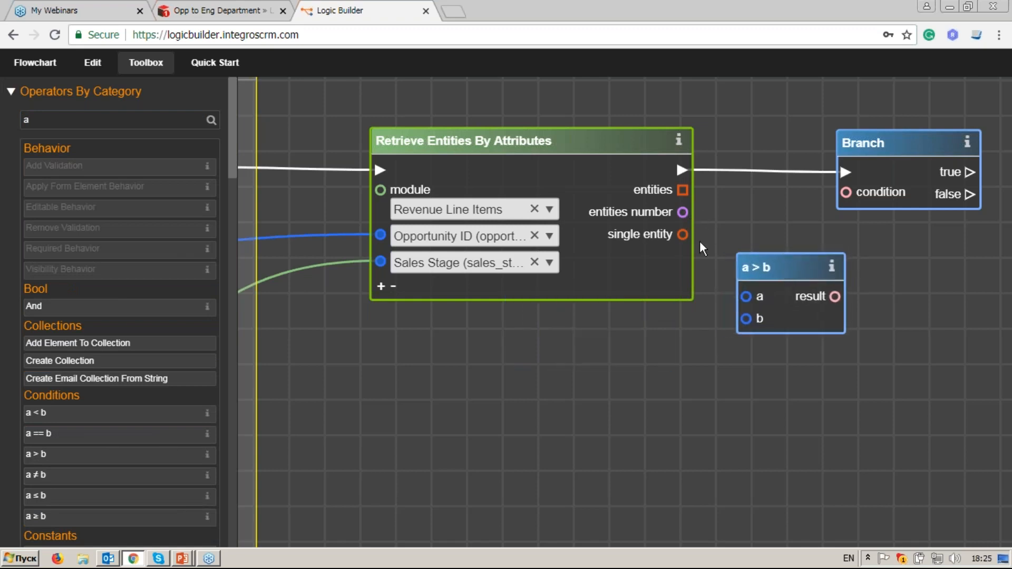
left_click_drag(755, 317, 746, 297)
Step: Feed a Number constant of 0 into input b and the comparison result into Branch's condition
left_click_drag(74, 120, 9, 124)
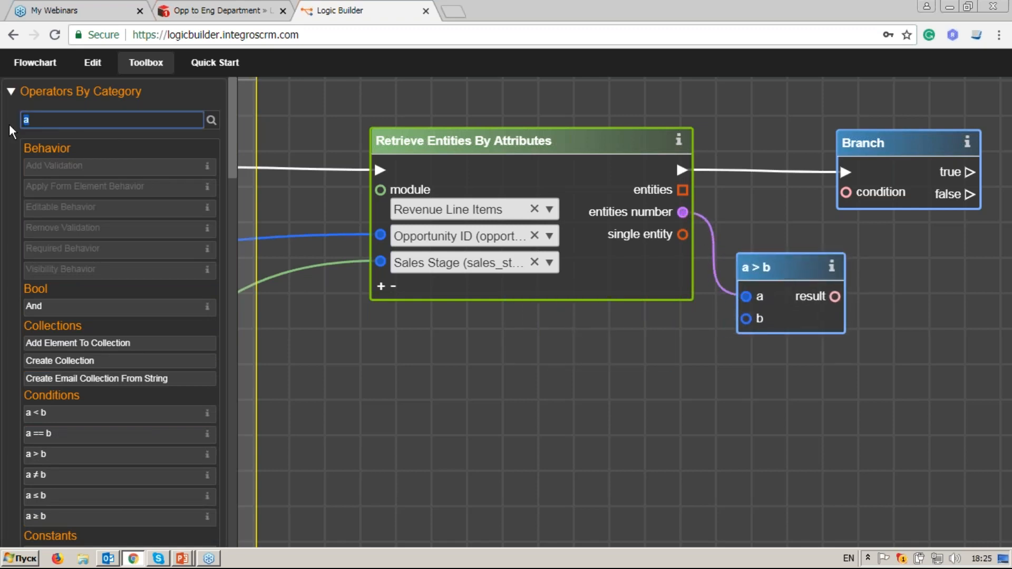
key("BackSpace")
type("num")
left_click(47, 199)
left_click_drag(592, 280, 746, 319)
left_click(655, 357)
type("0")
left_click_drag(880, 310, 770, 324)
left_click_drag(686, 321, 696, 216)
left_click_drag(725, 174, 734, 174)
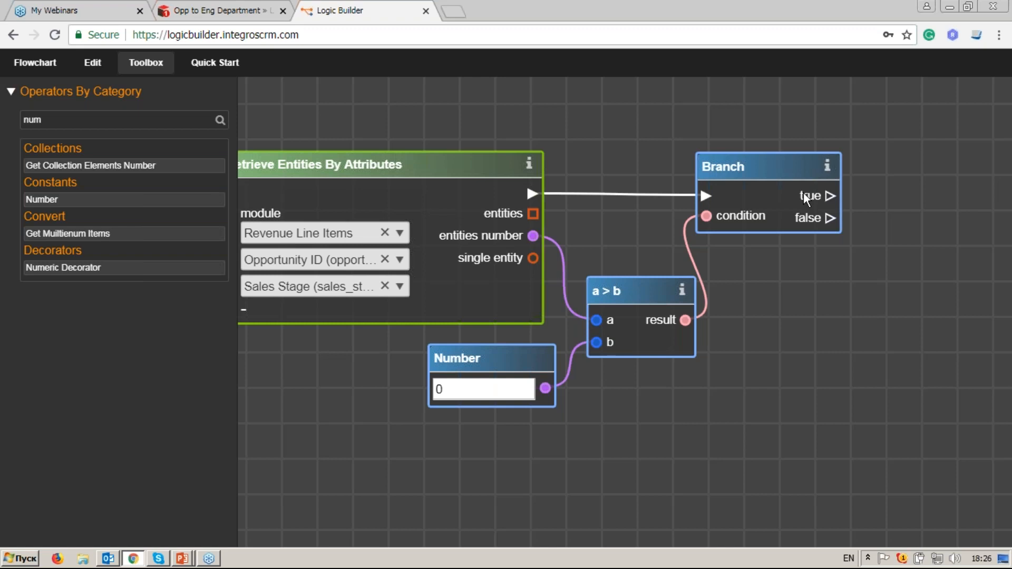
Step: Place a Create Table node level with and right of Branch, with a Table Schema node below it
left_click(101, 119)
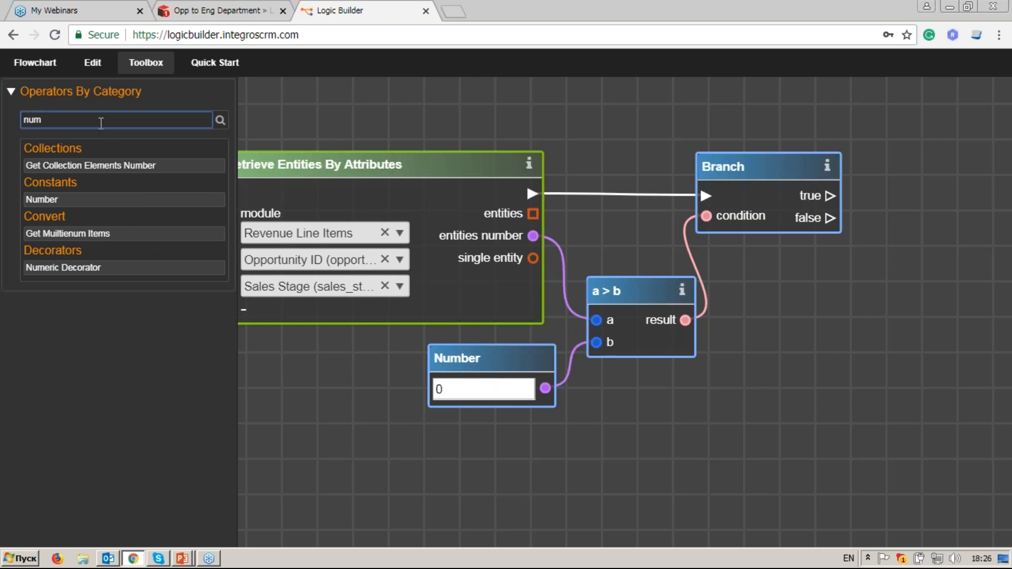
key("BackSpace")
key("BackSpace")
key("BackSpace")
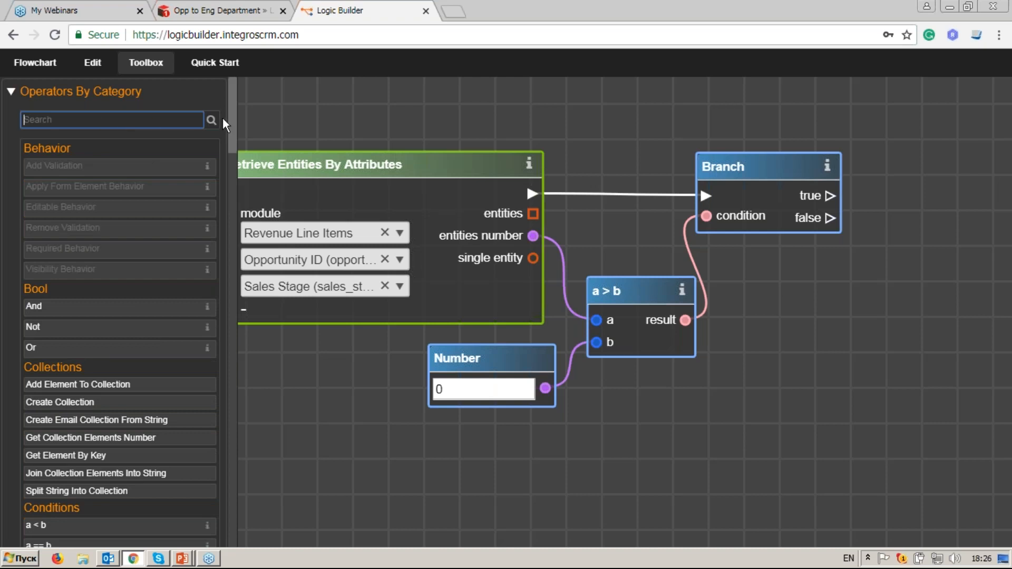
left_click_drag(231, 116, 231, 397)
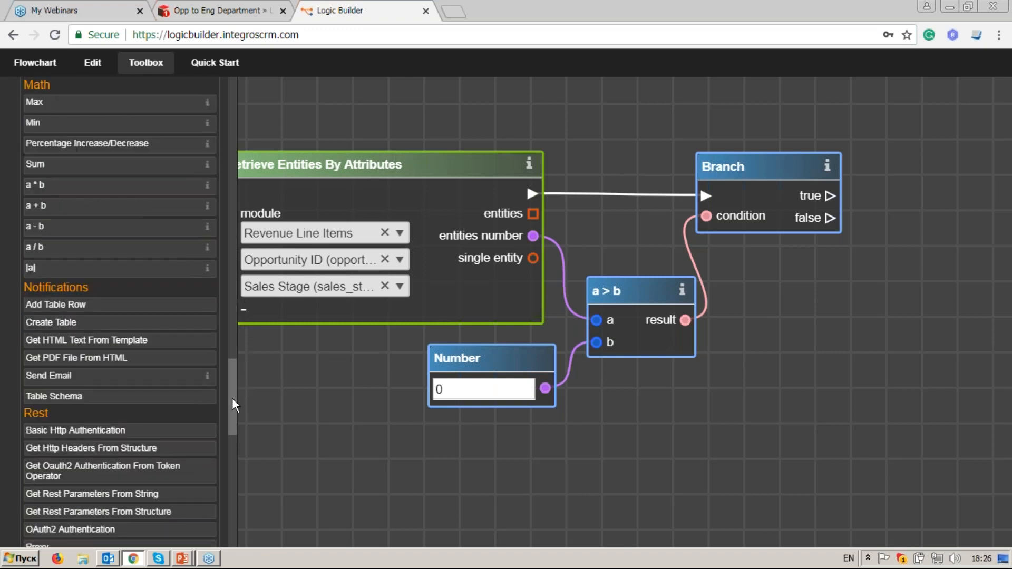
left_click(133, 329)
left_click_drag(755, 283, 634, 295)
left_click_drag(452, 306, 811, 239)
left_click_drag(765, 275, 790, 258)
left_click_drag(848, 192, 889, 139)
left_click_drag(853, 266, 658, 321)
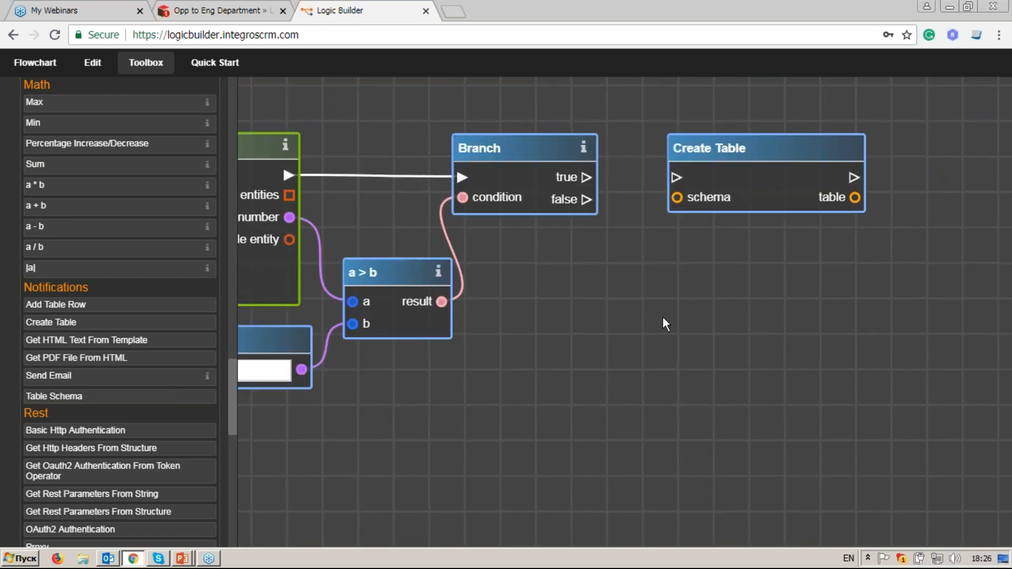
left_click_drag(730, 150, 745, 151)
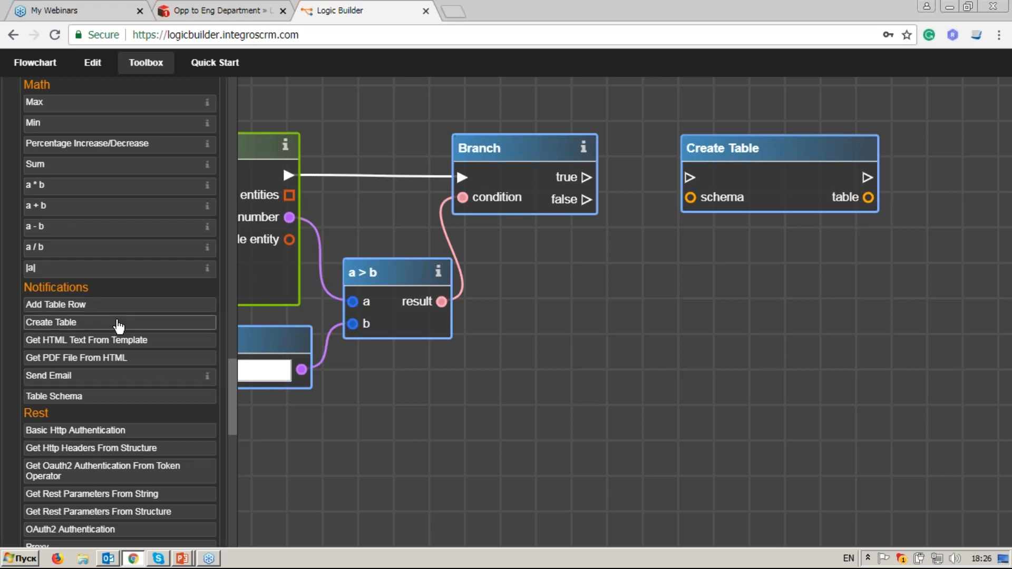
left_click(105, 396)
left_click_drag(602, 298, 638, 273)
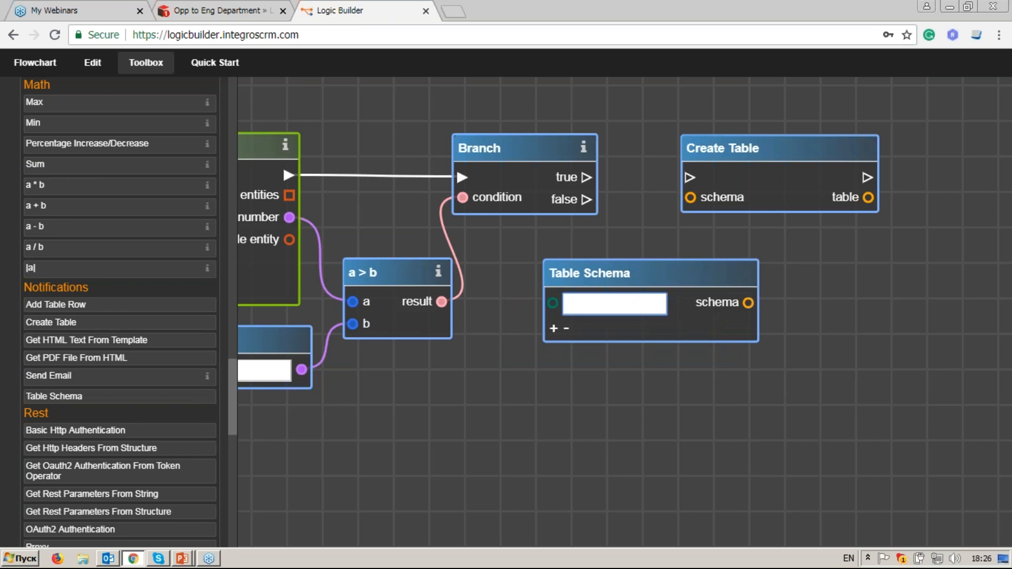
Step: Enter the Table Schema columns Name, Quantity, Part Nmbr and Comment
type("Name")
left_click(553, 328)
left_click(585, 334)
type("Quantity")
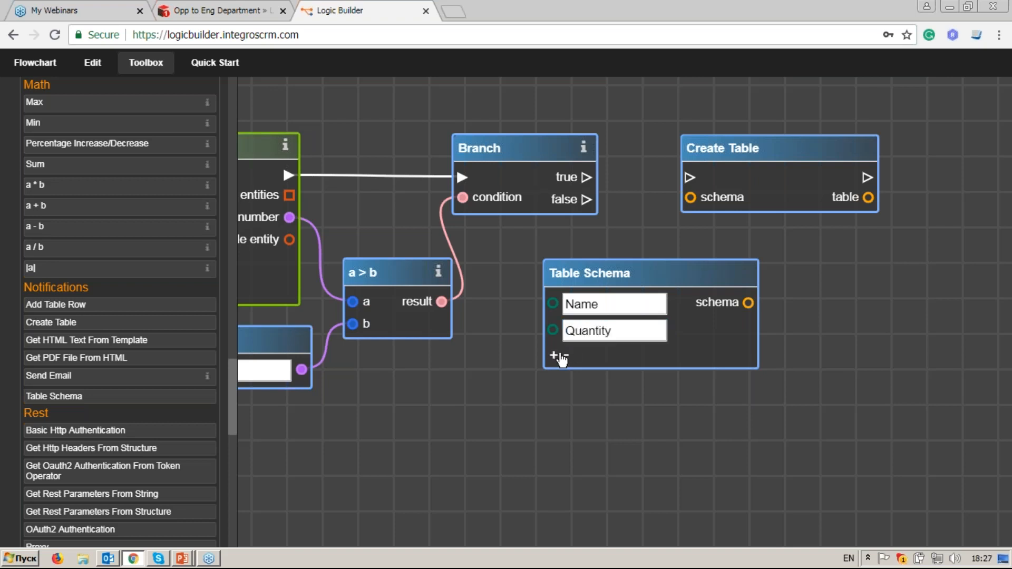
left_click(555, 356)
left_click(585, 357)
type("par")
key("BackSpace")
key("BackSpace")
key("BackSpace")
type("Pa")
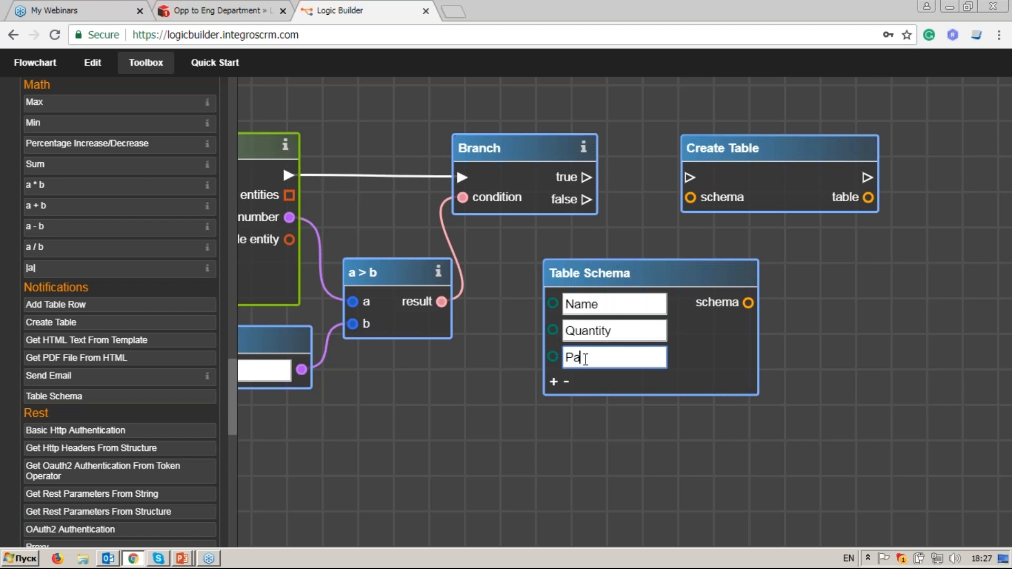
type("rt Nmbr")
left_click(554, 383)
left_click(590, 385)
type("Co")
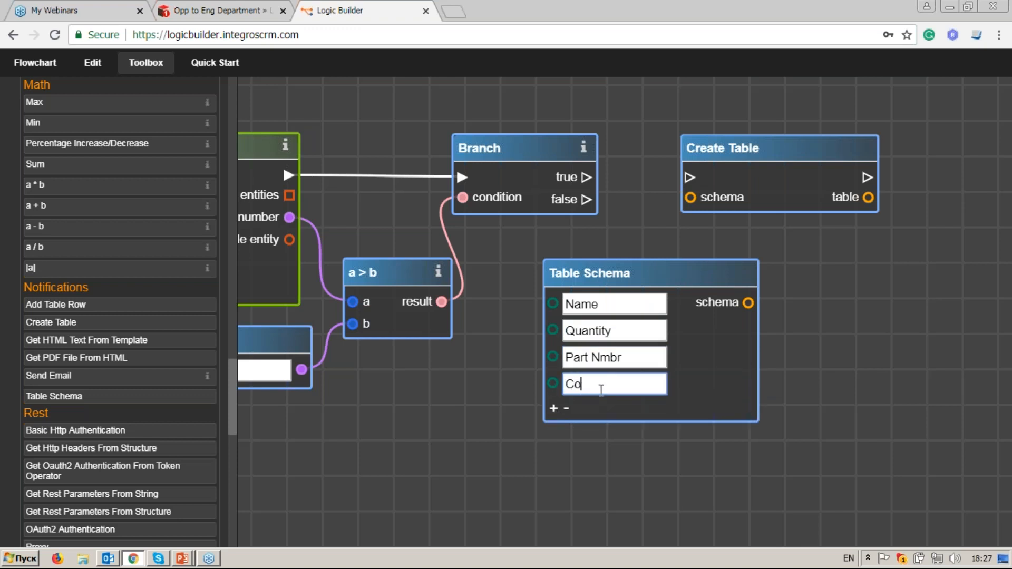
type("mment")
Step: Wire the schema into Create Table and run Create Table from Branch's true output
left_click_drag(748, 302, 693, 202)
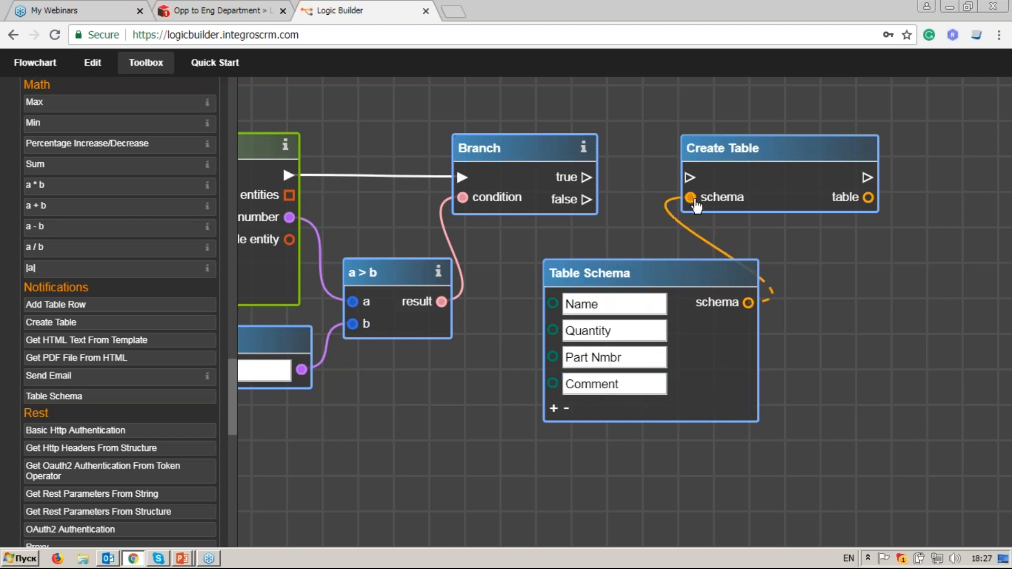
left_click_drag(590, 181, 689, 178)
left_click_drag(743, 220, 576, 221)
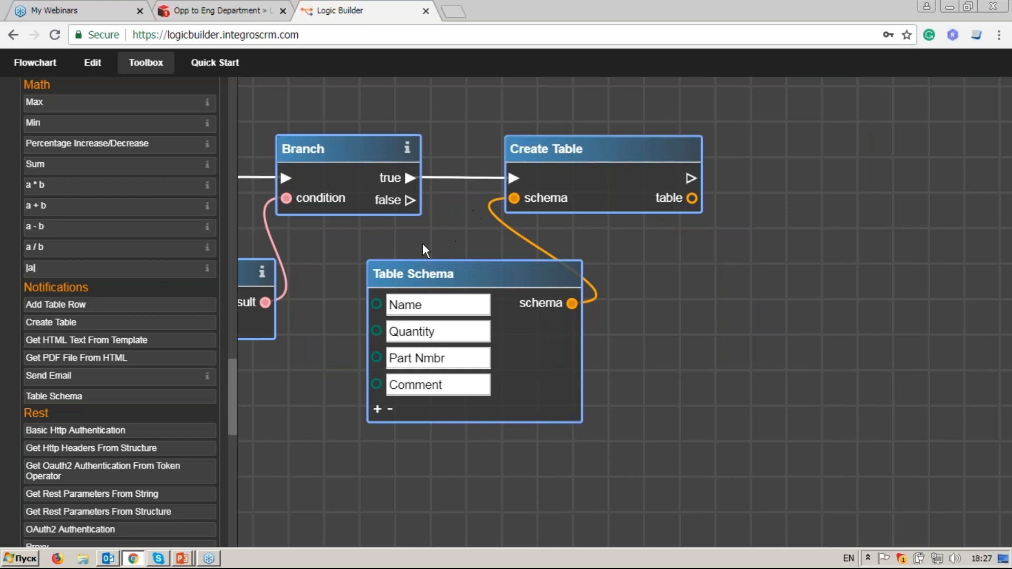
left_click_drag(350, 238, 786, 223)
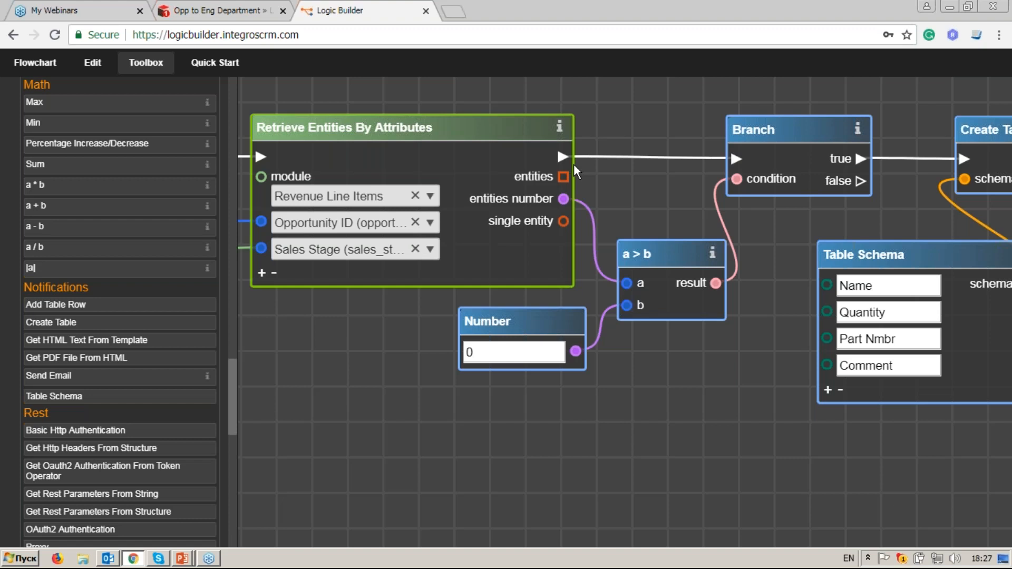
left_click_drag(233, 404, 235, 95)
Step: Place a For Each Entity node, found by searching 'for', and wire Create Table's flow output into it
left_click(155, 120)
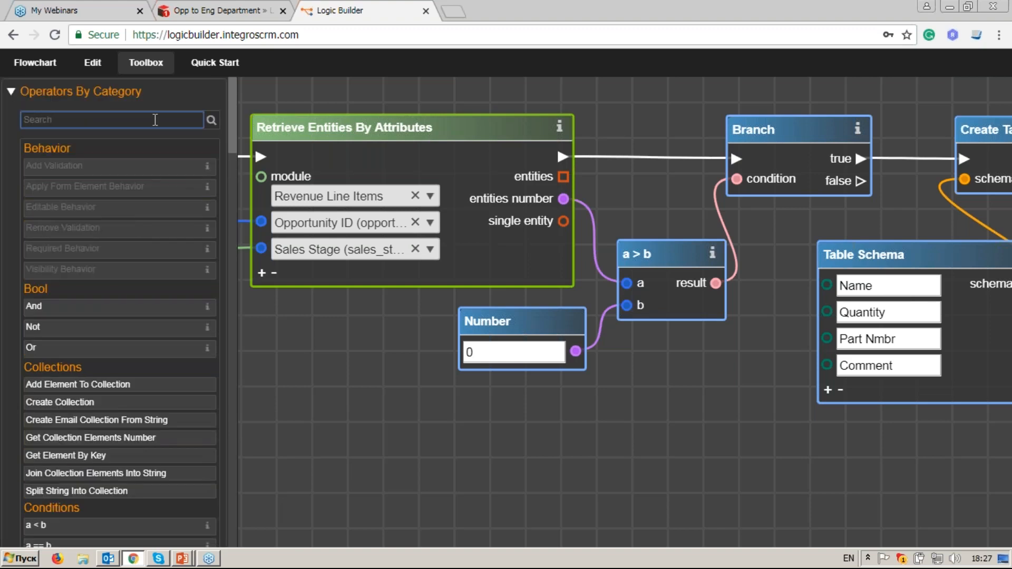
type("for")
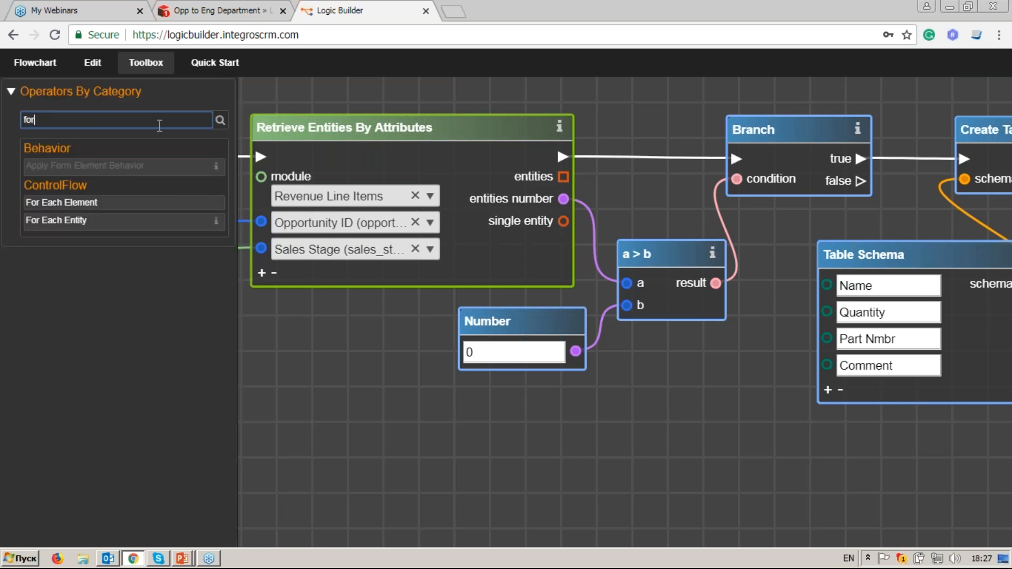
left_click_drag(862, 396, 380, 386)
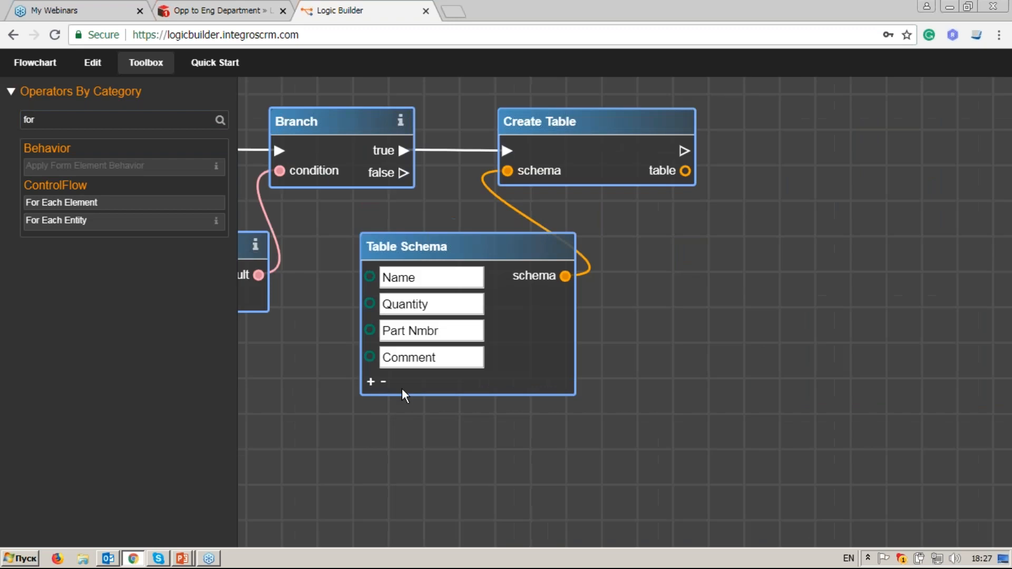
left_click_drag(622, 339, 551, 335)
left_click_drag(646, 288, 682, 182)
left_click_drag(673, 330, 640, 336)
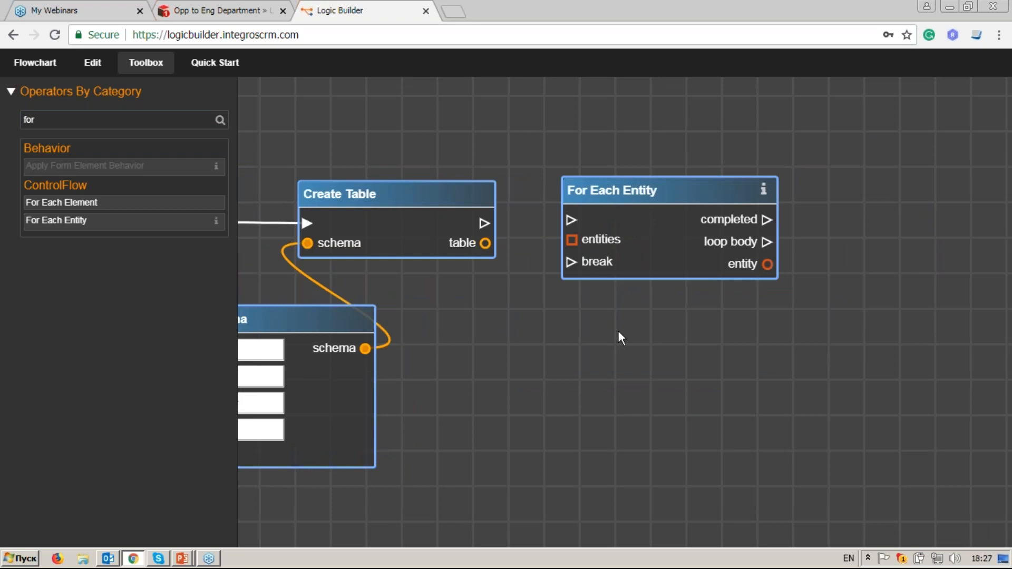
left_click_drag(659, 195, 659, 202)
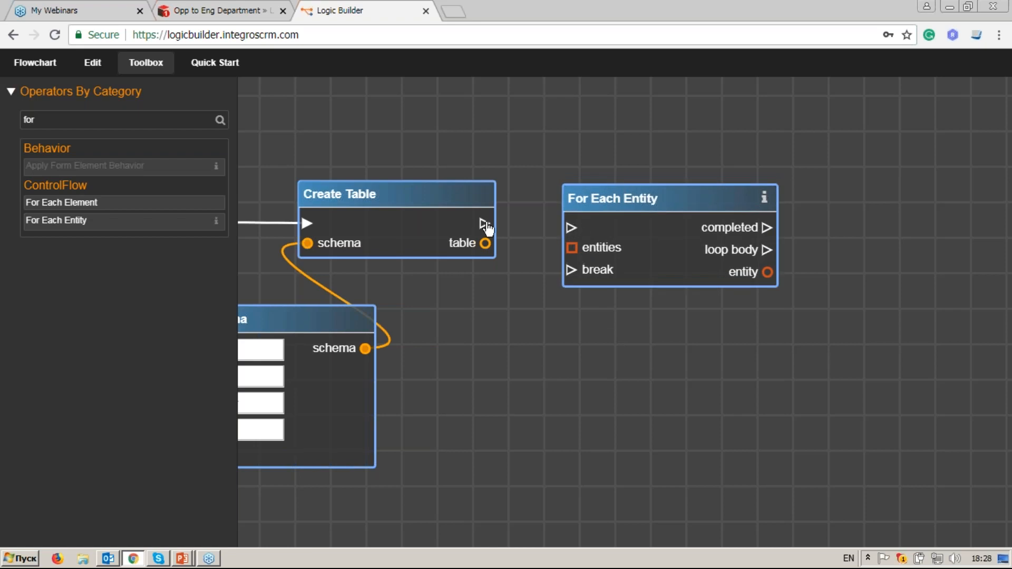
left_click_drag(487, 222, 571, 227)
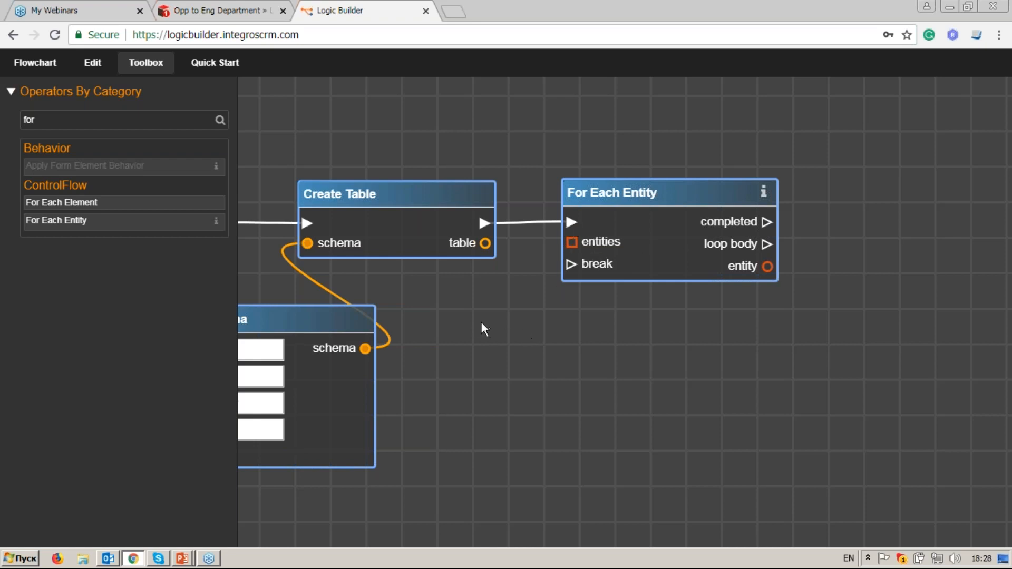
Step: Link Retrieve Entities By Attributes' entities output into For Each Entity's entities input
left_click_drag(513, 325, 896, 309)
left_click_drag(470, 282, 615, 267)
left_click_drag(511, 246, 627, 245)
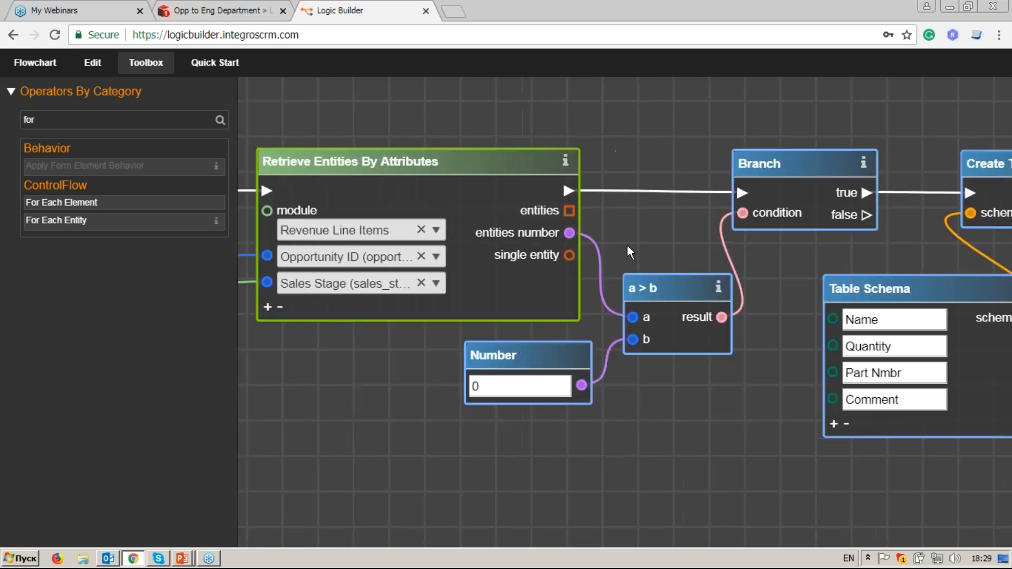
left_click_drag(569, 211, 442, 230)
left_click(824, 214)
left_click_drag(846, 288, 606, 289)
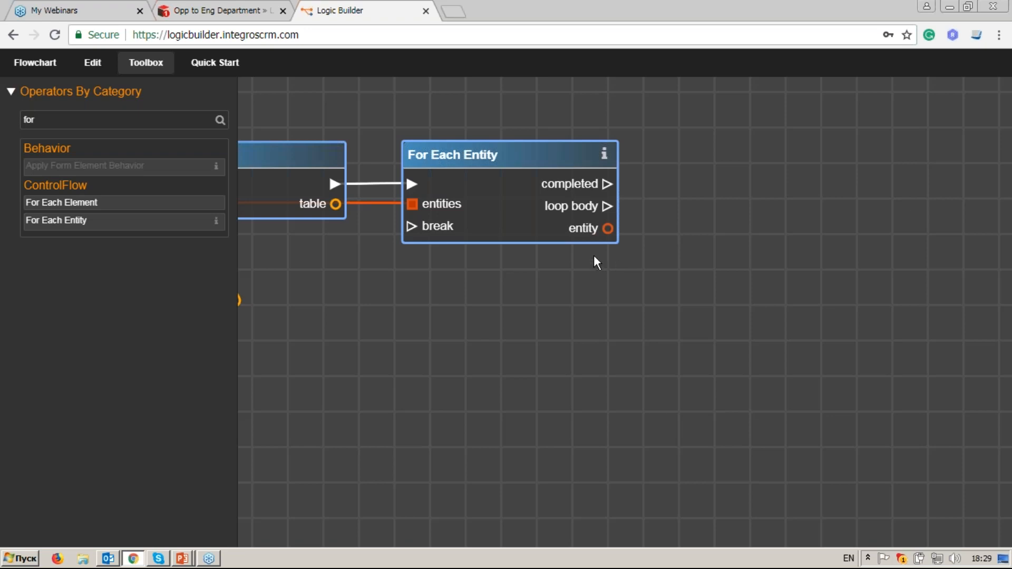
left_click_drag(92, 117, 17, 126)
Step: Add a Get Entity Attributes node reading each loop entity's Product Template ID
type("get e")
left_click(114, 200)
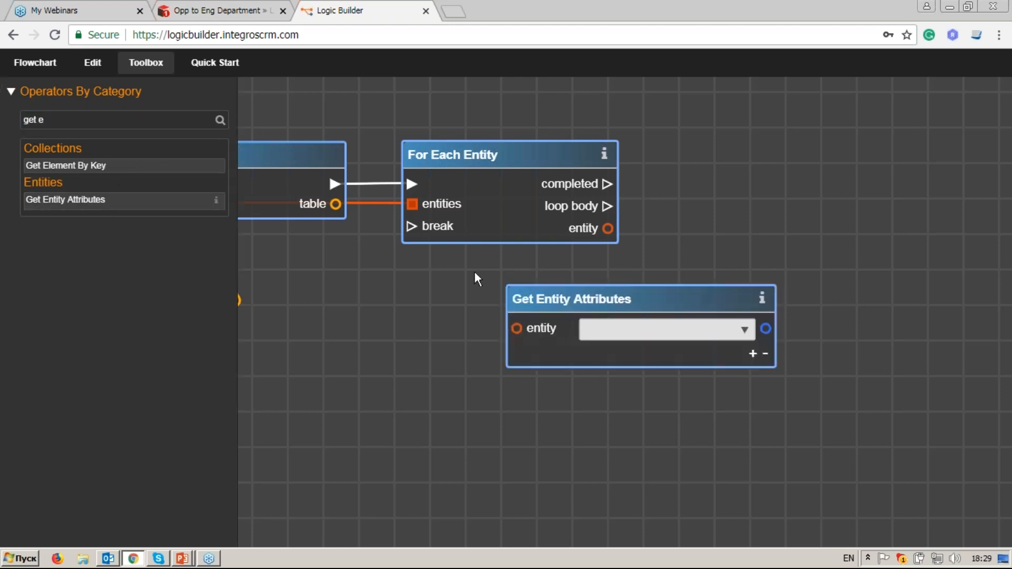
left_click_drag(626, 305, 640, 313)
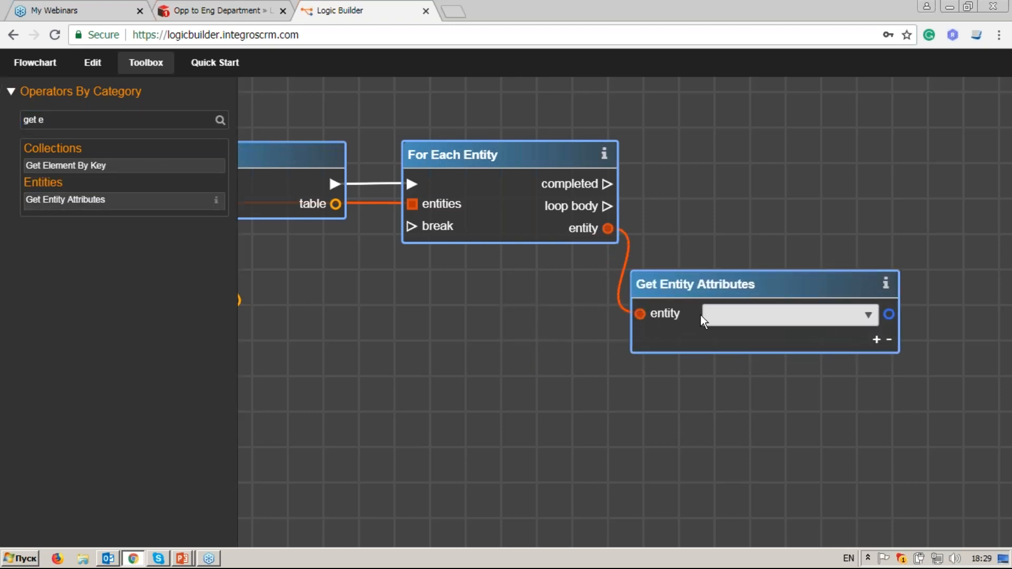
left_click(868, 314)
left_click(836, 332)
type("prod")
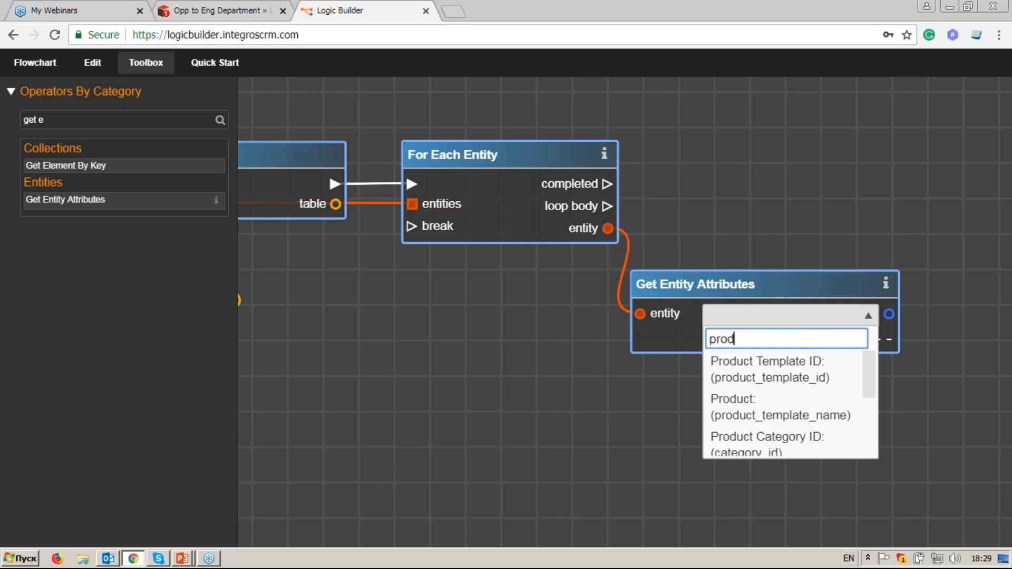
left_click(812, 369)
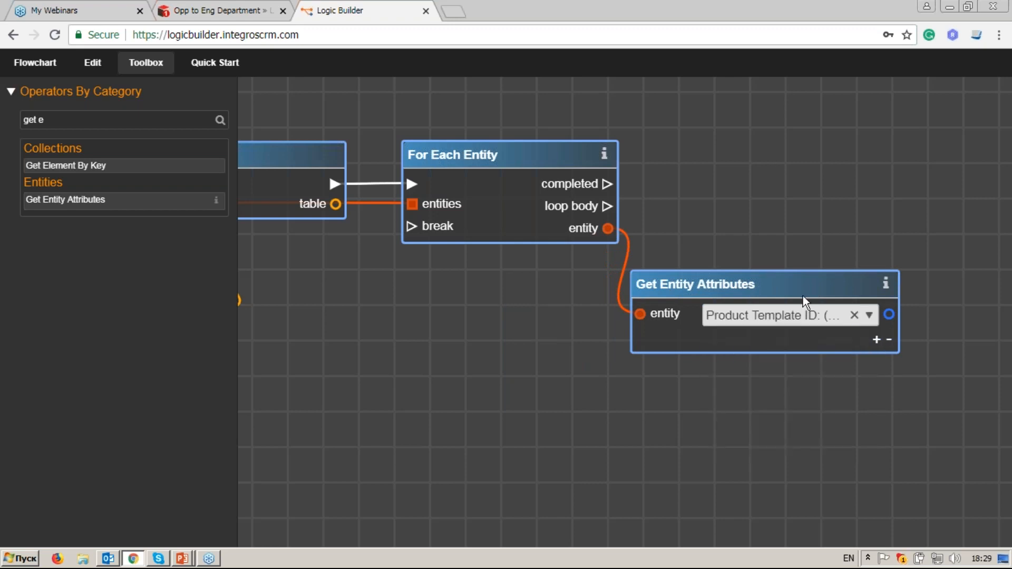
left_click_drag(802, 295, 803, 299)
Step: Add Retrieve Entity on the Product Catalog module by Product Template ID, as the loop body
left_click_drag(839, 269, 696, 288)
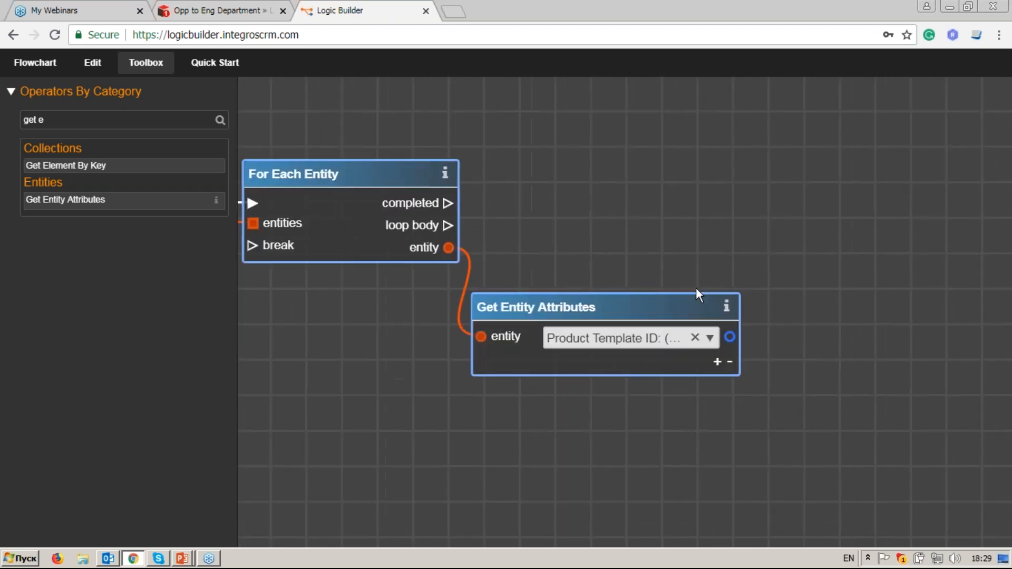
triple_click(82, 120)
type("retr")
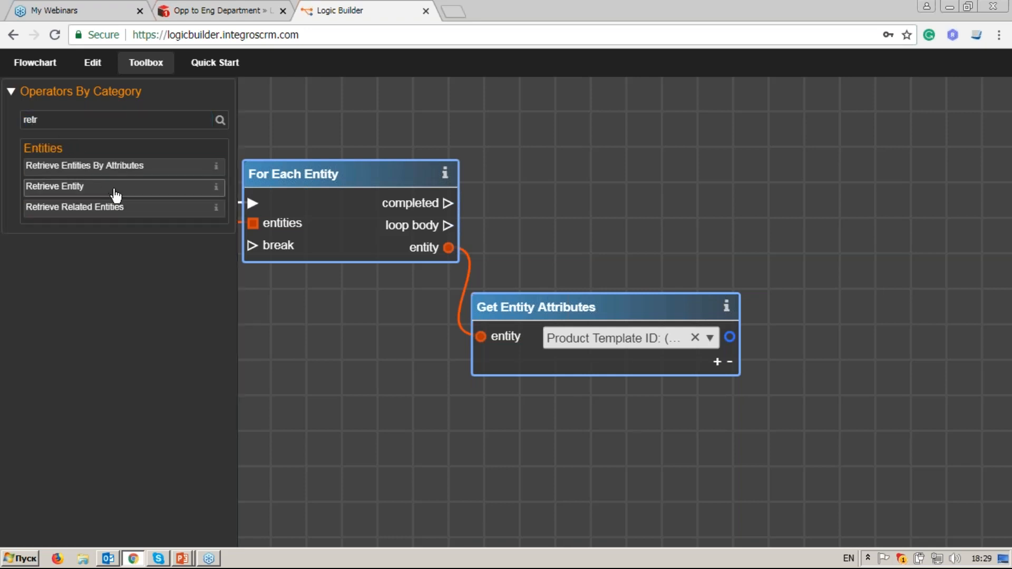
left_click_drag(113, 194, 817, 186)
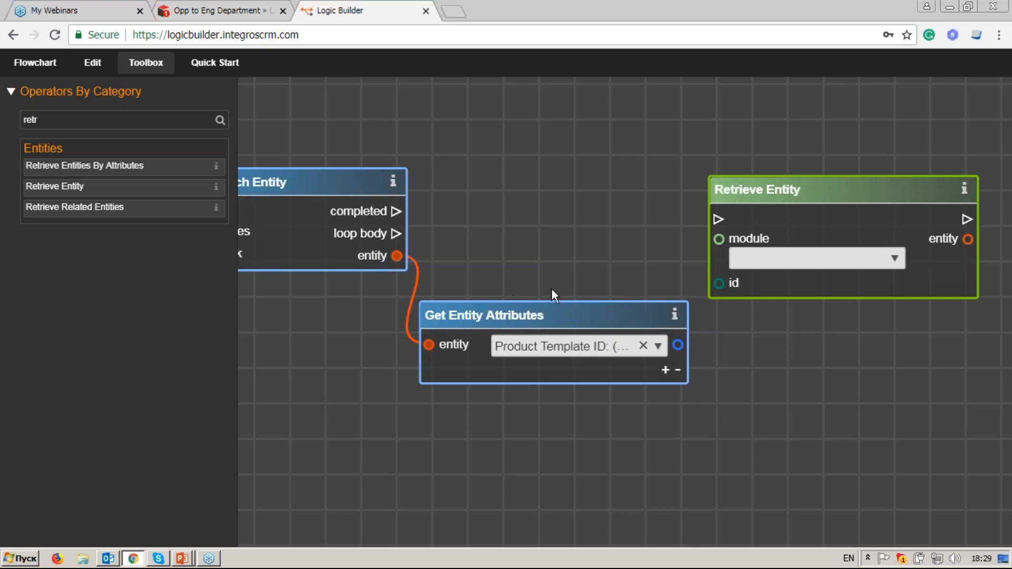
left_click_drag(677, 345, 719, 284)
left_click(896, 260)
type("prod")
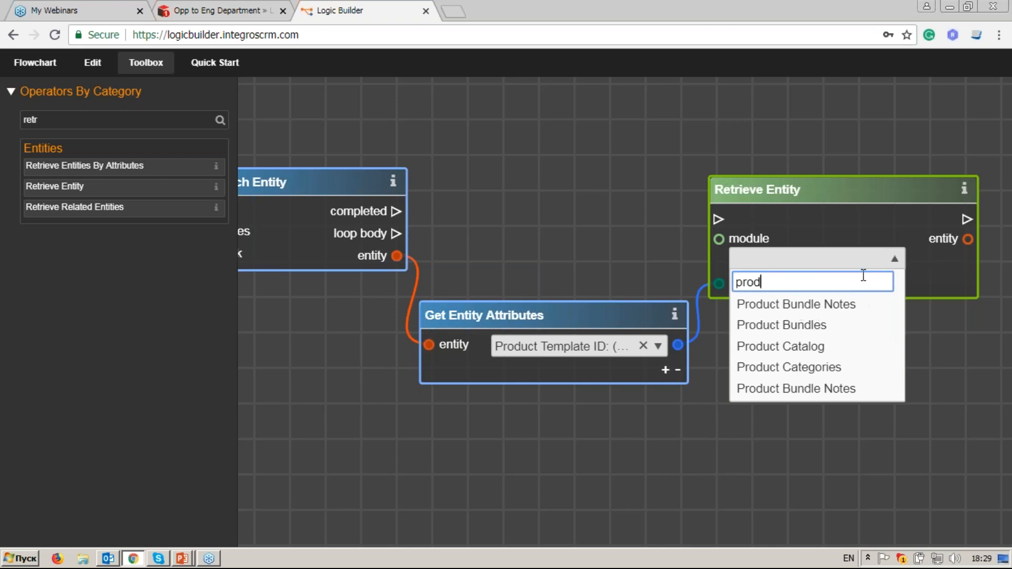
left_click(858, 347)
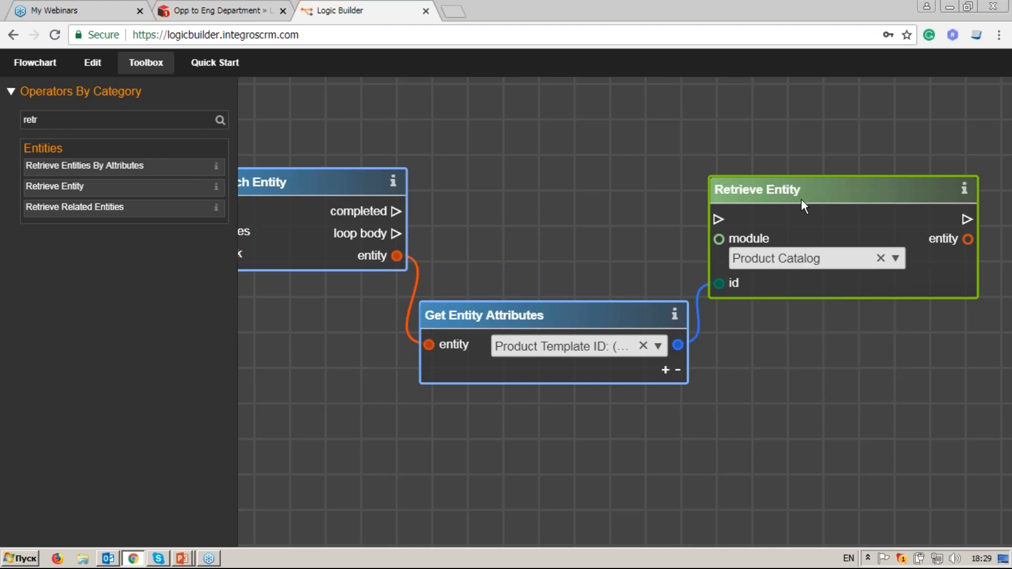
left_click_drag(828, 188, 852, 189)
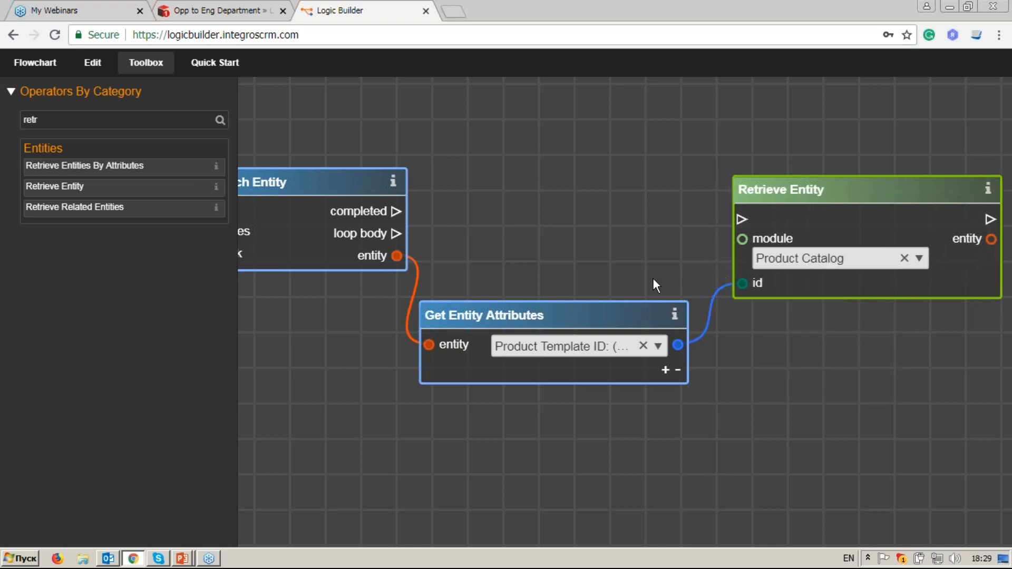
left_click_drag(396, 233, 741, 219)
left_click_drag(792, 192, 797, 207)
Step: Add a second Get Entity Attributes node fed by the retrieved product entity
left_click_drag(836, 390, 719, 372)
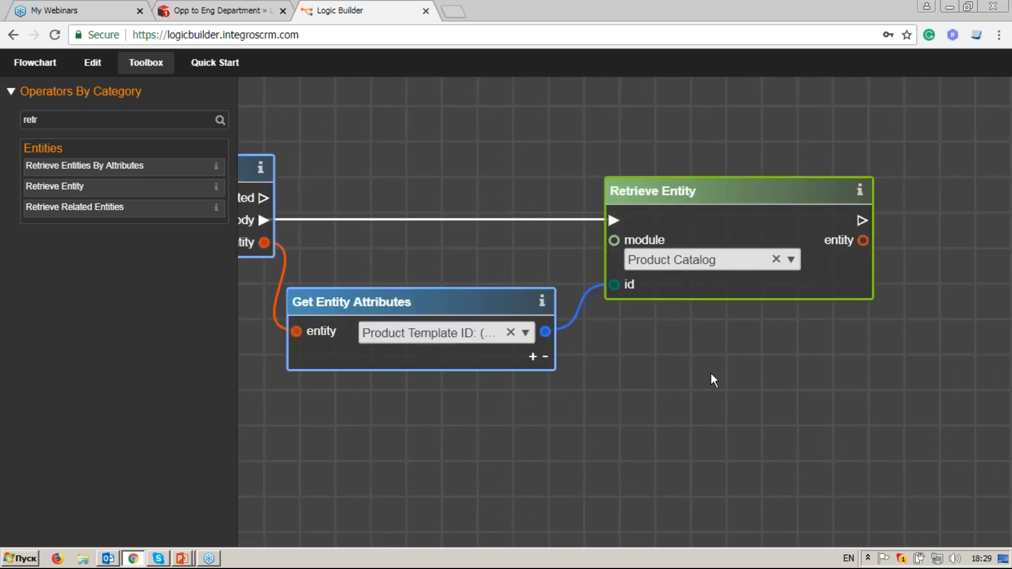
double_click(57, 120)
type("get en")
left_click_drag(131, 166, 983, 343)
left_click_drag(864, 311, 797, 320)
left_click_drag(687, 246, 722, 357)
Step: Place an Add Table Row node that runs after Retrieve Entity
scroll(768, 355, "down", 2)
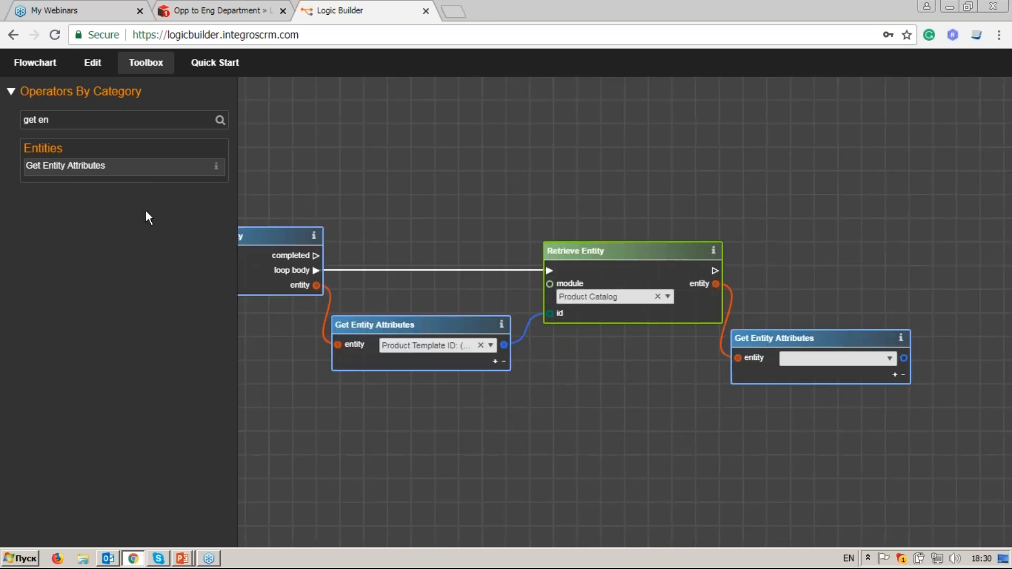
left_click(158, 73)
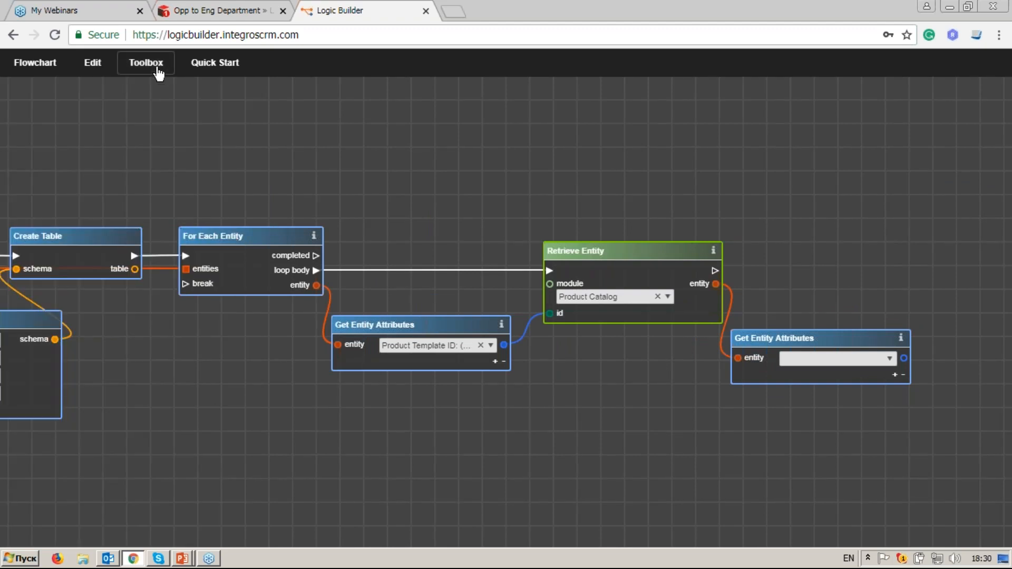
left_click_drag(206, 369, 429, 349)
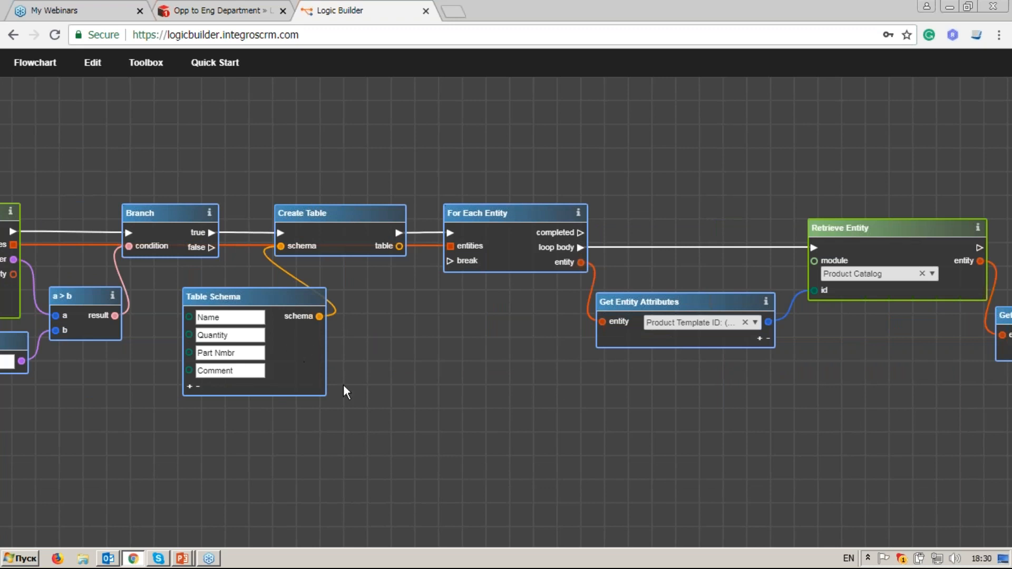
left_click_drag(853, 412, 425, 395)
left_click(129, 71)
triple_click(70, 122)
type("a")
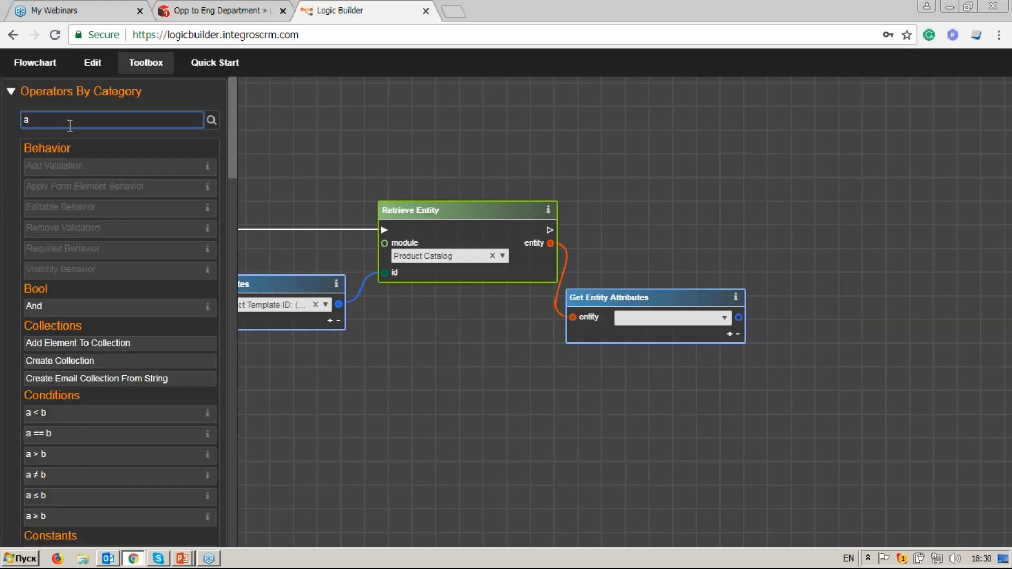
type("dd")
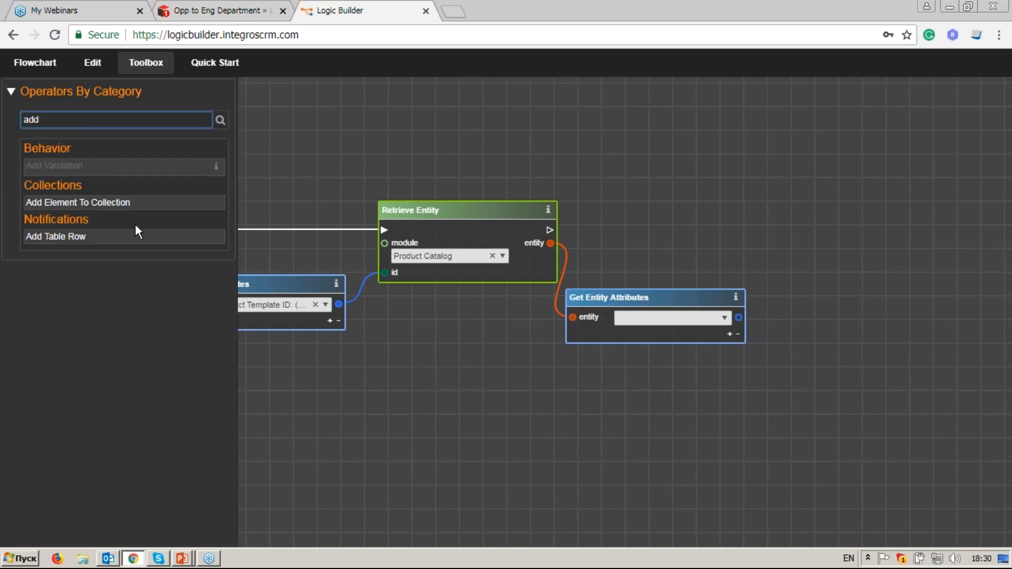
left_click(131, 236)
left_click_drag(547, 312, 816, 232)
left_click_drag(550, 232, 780, 241)
Step: Connect Create Table's table output to Add Table Row's table input
left_click(134, 66)
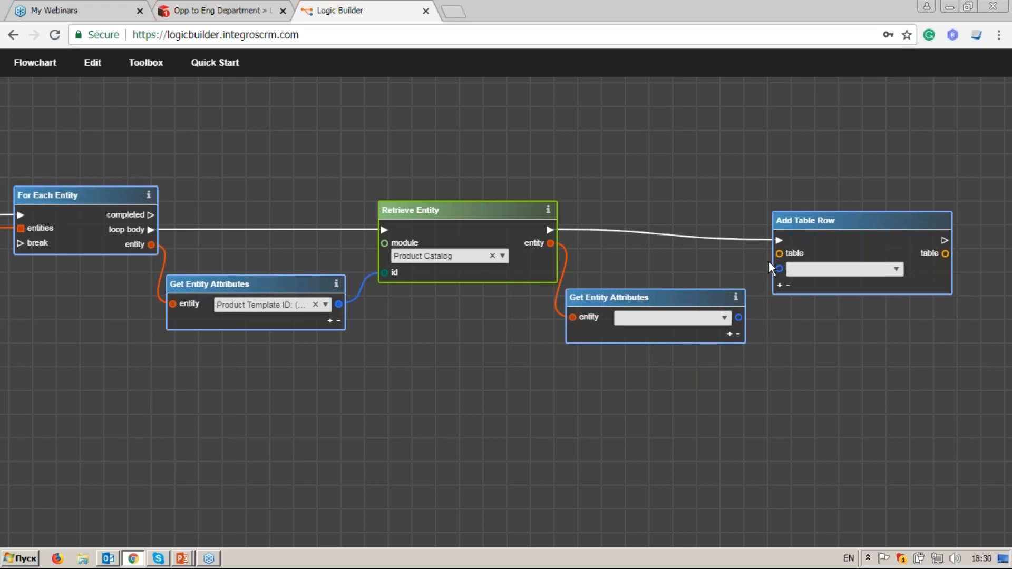
left_click_drag(150, 342, 596, 327)
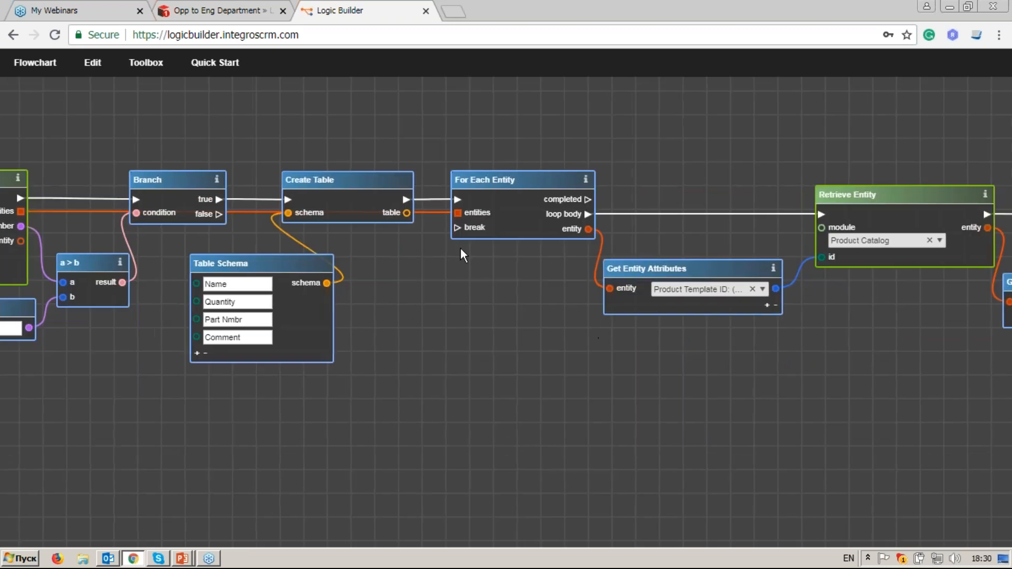
left_click_drag(622, 221, 611, 239)
left_click_drag(442, 234, 722, 252)
Step: Give Add Table Row four columns: Name, Quantity, Part Nmbr and Comment
left_click(833, 258)
left_click(785, 285)
left_click(718, 274)
left_click(717, 291)
left_click(718, 310)
left_click(834, 276)
left_click(801, 320)
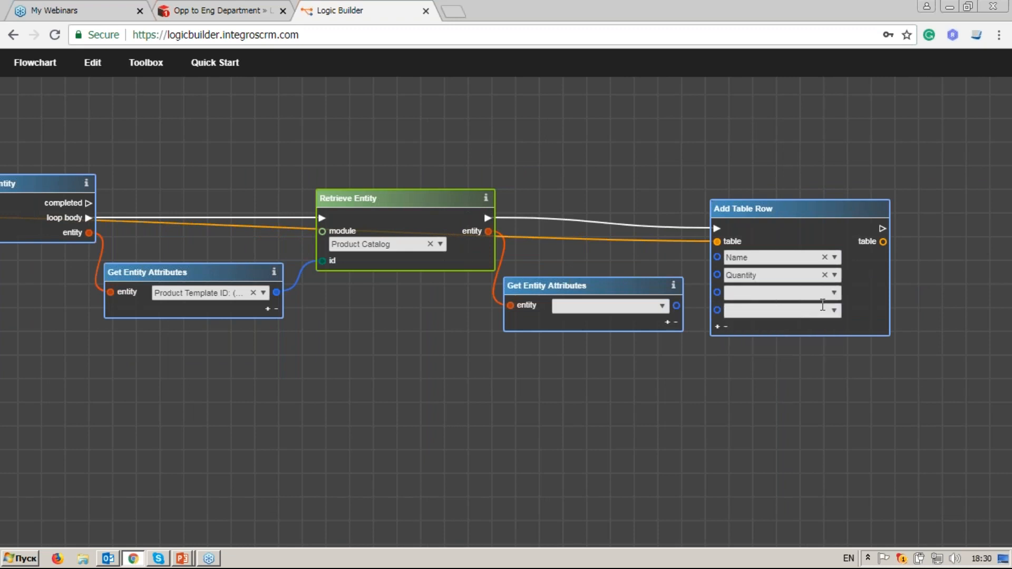
left_click(833, 293)
left_click(812, 352)
left_click(829, 311)
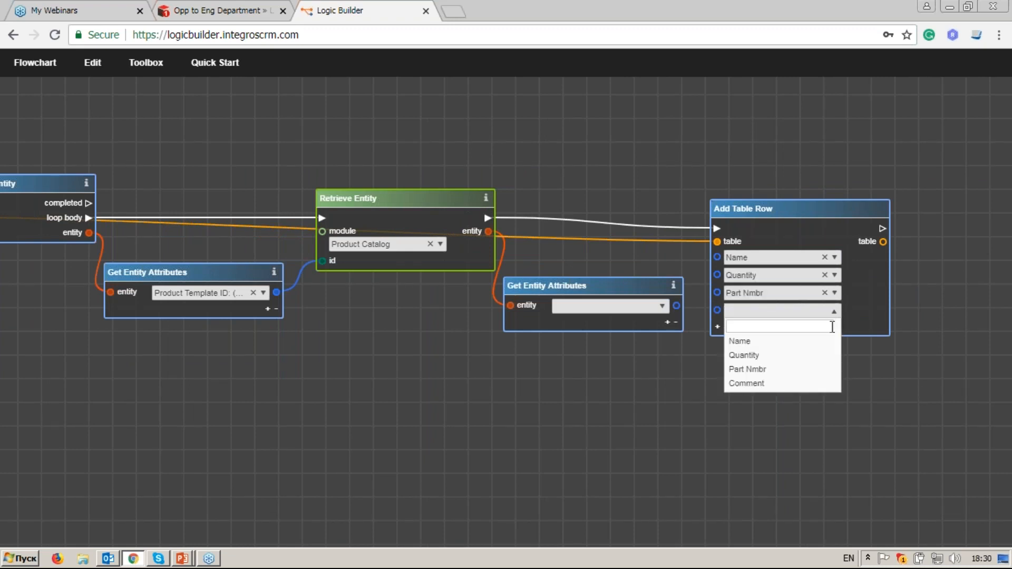
left_click(761, 384)
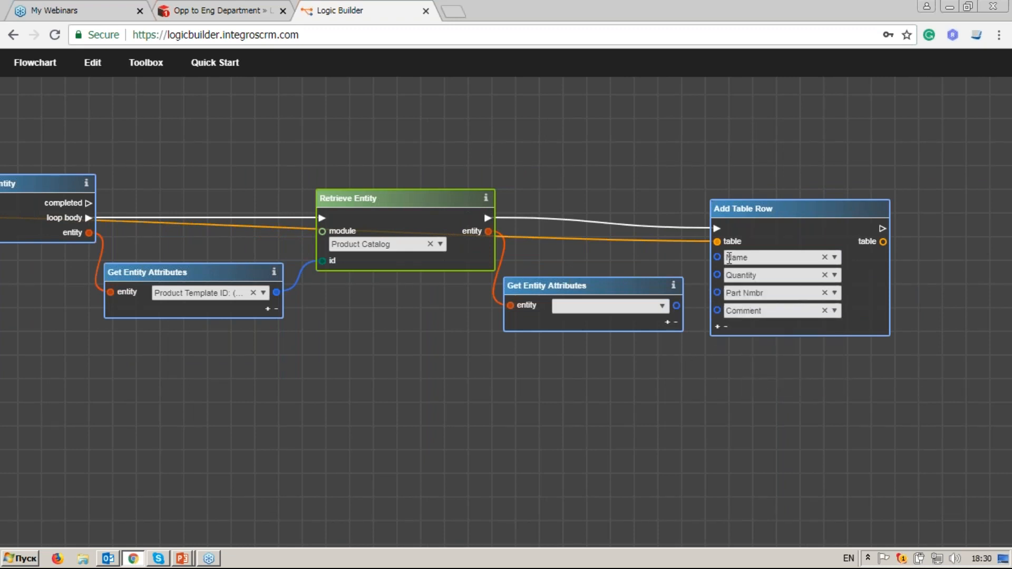
Step: Set the product attribute reader to Product Name and feed it into the Name column
left_click(662, 306)
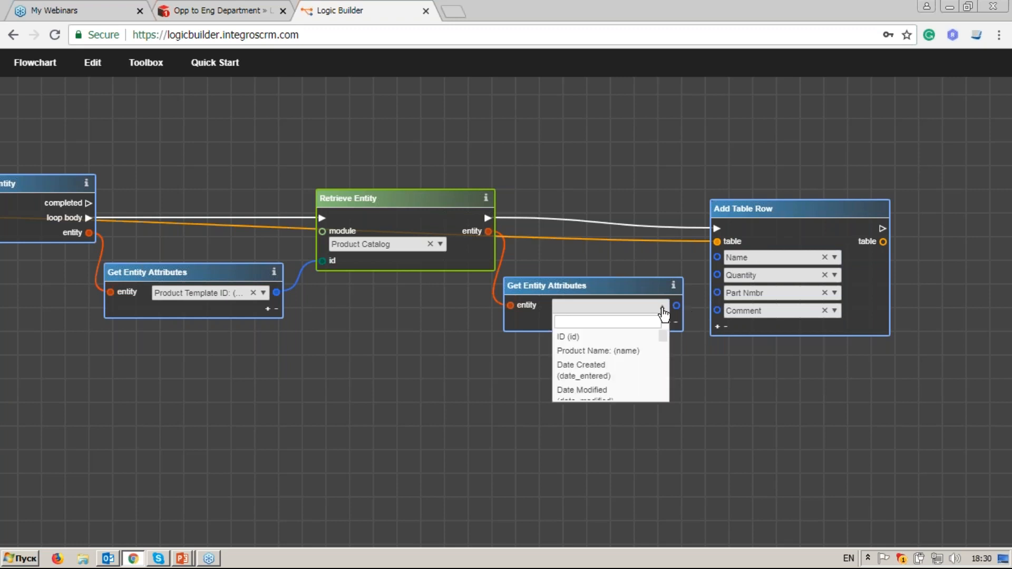
type("name")
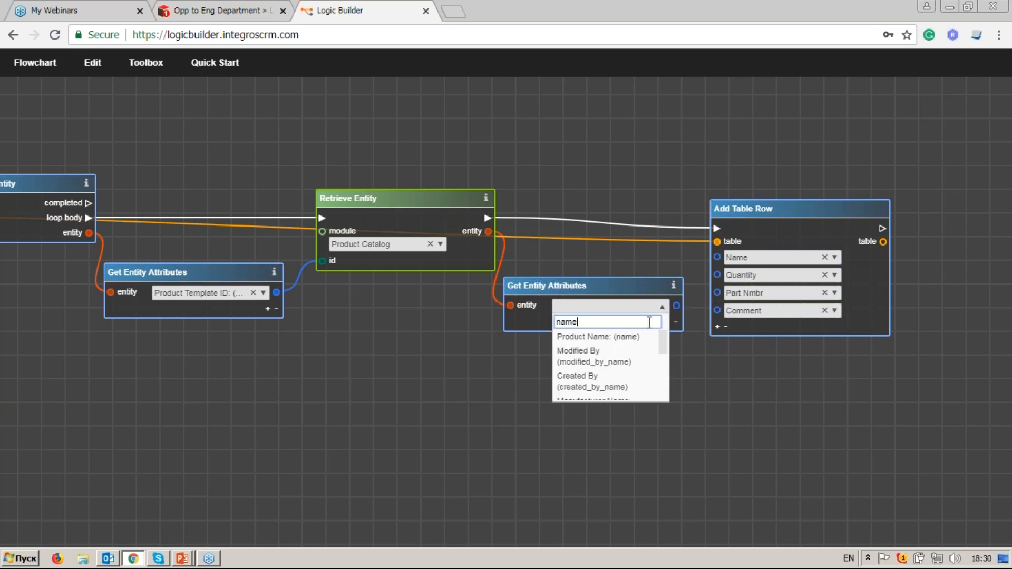
key("Return")
left_click_drag(677, 307, 719, 310)
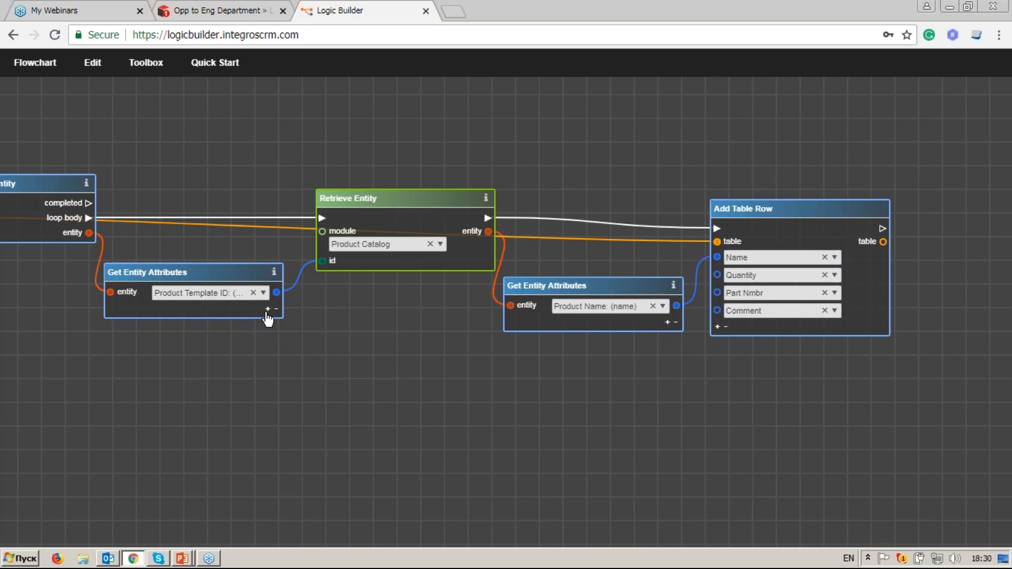
scroll(274, 338, "left", 3)
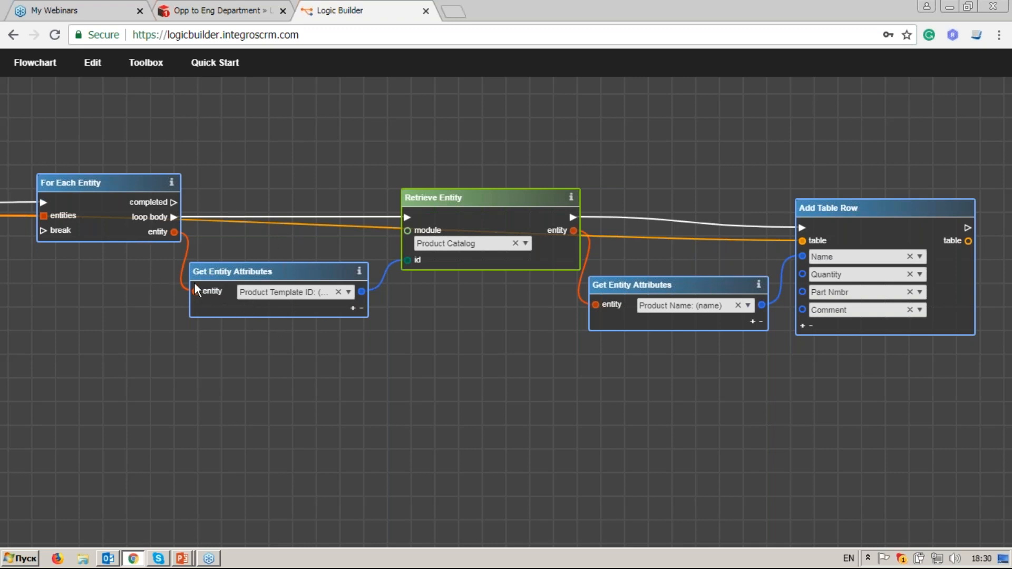
Step: Read the line item's Quantity and connect it to the row's Quantity column
left_click(352, 308)
left_click(310, 310)
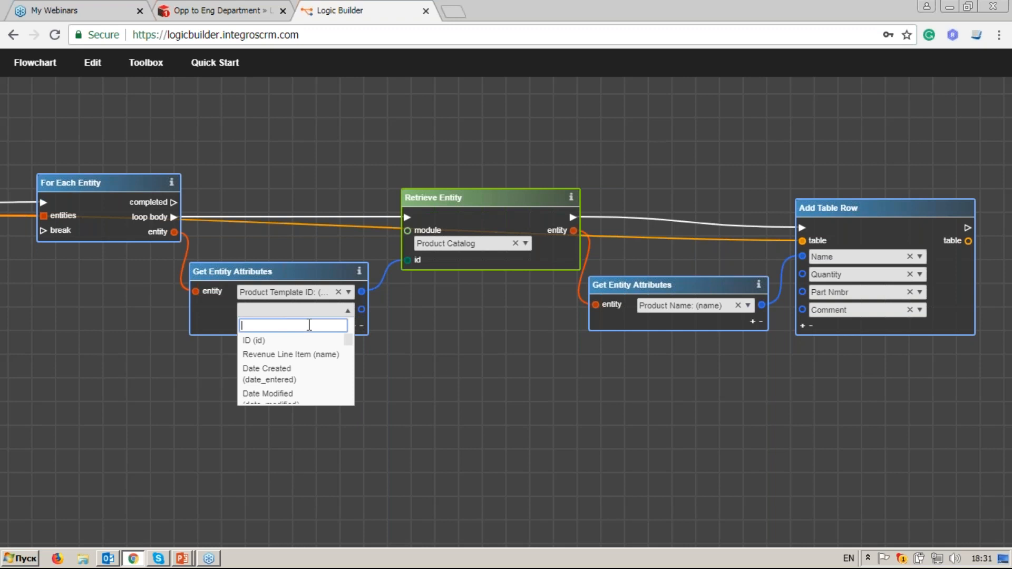
type("quant")
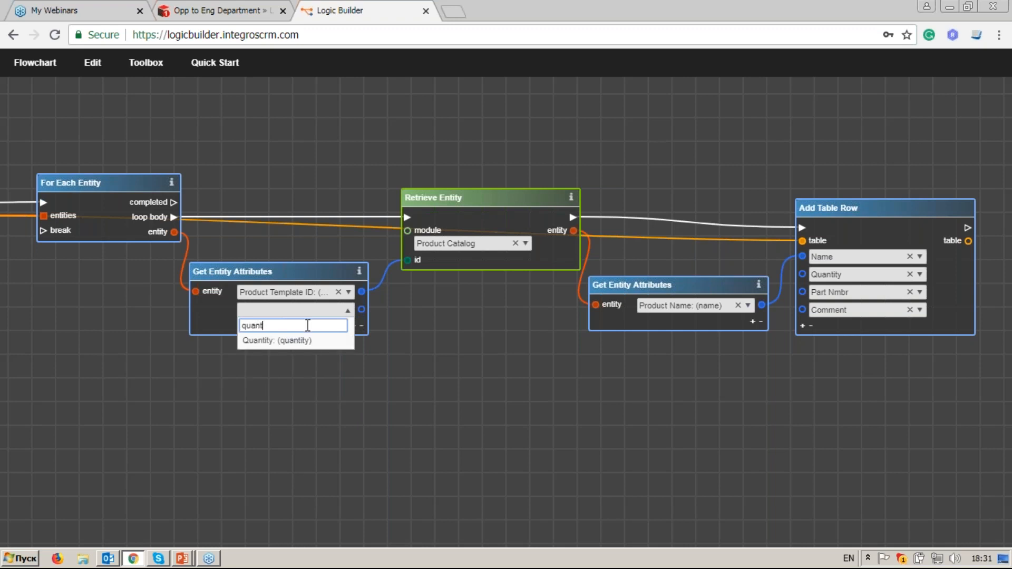
left_click(323, 337)
left_click_drag(361, 312, 802, 274)
left_click_drag(713, 288, 700, 297)
left_click_drag(761, 368, 732, 371)
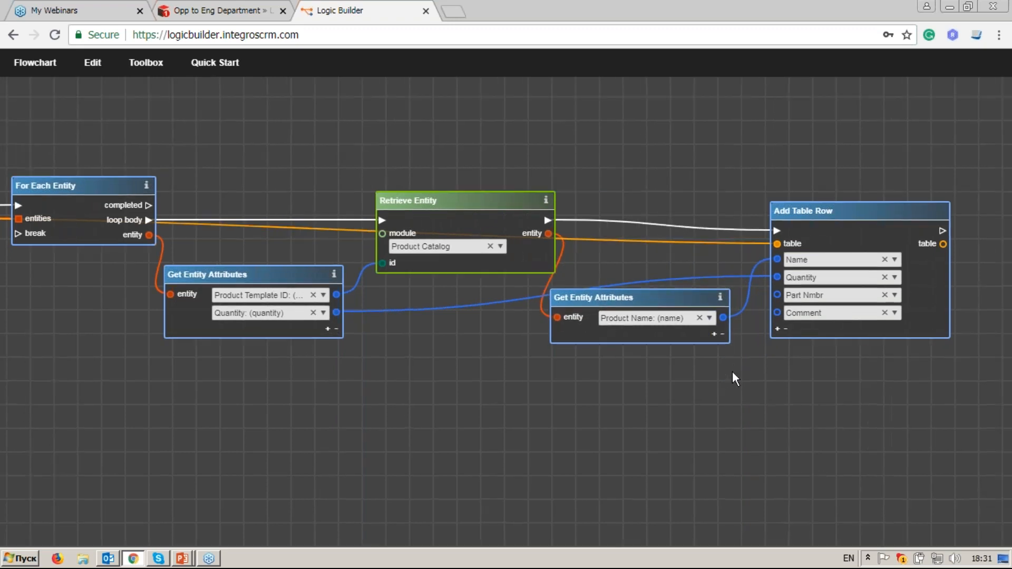
Step: Add the product's Part Number attribute for the Part Nmbr column
left_click(711, 335)
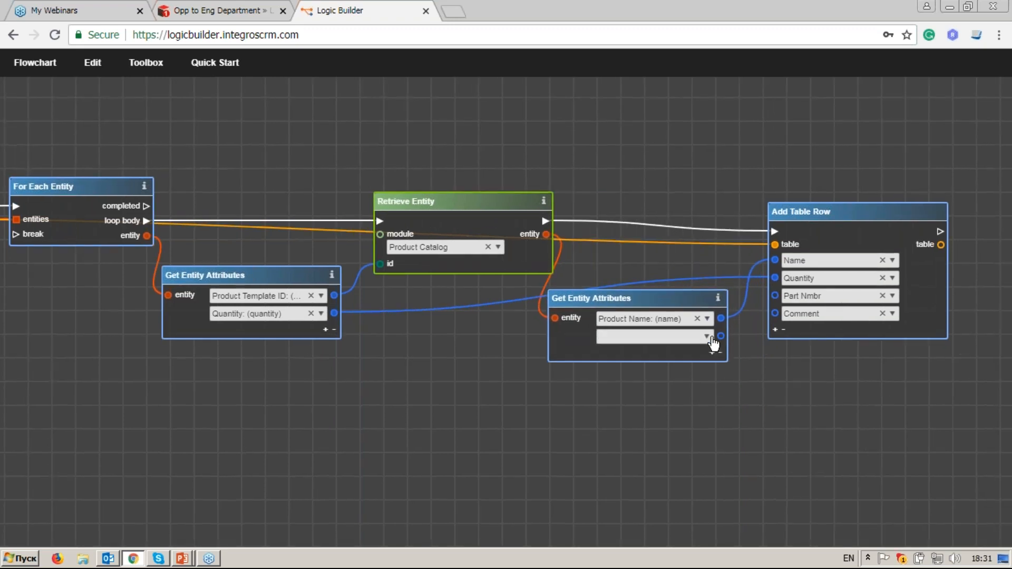
left_click(709, 338)
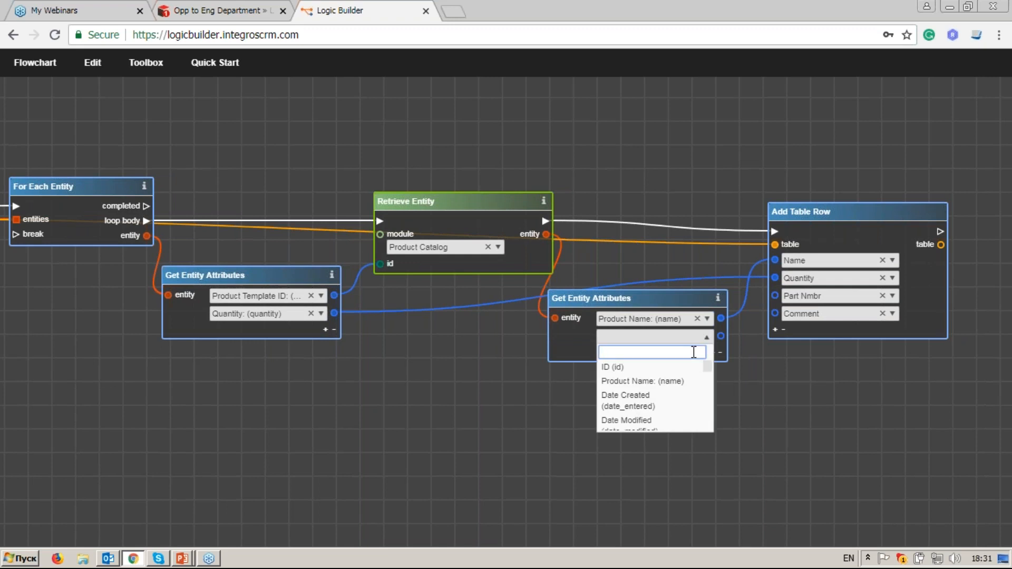
type("pa")
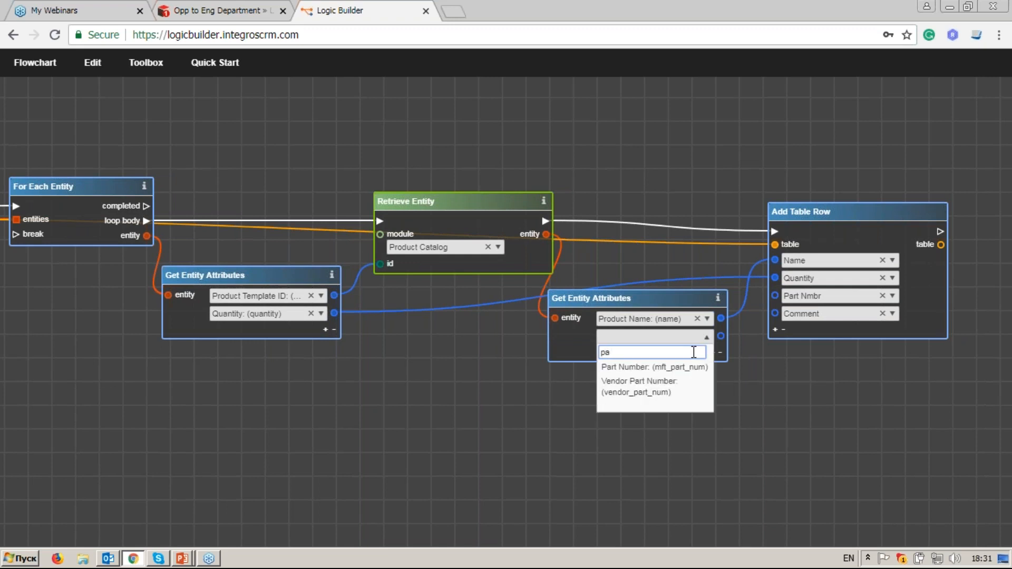
left_click(685, 367)
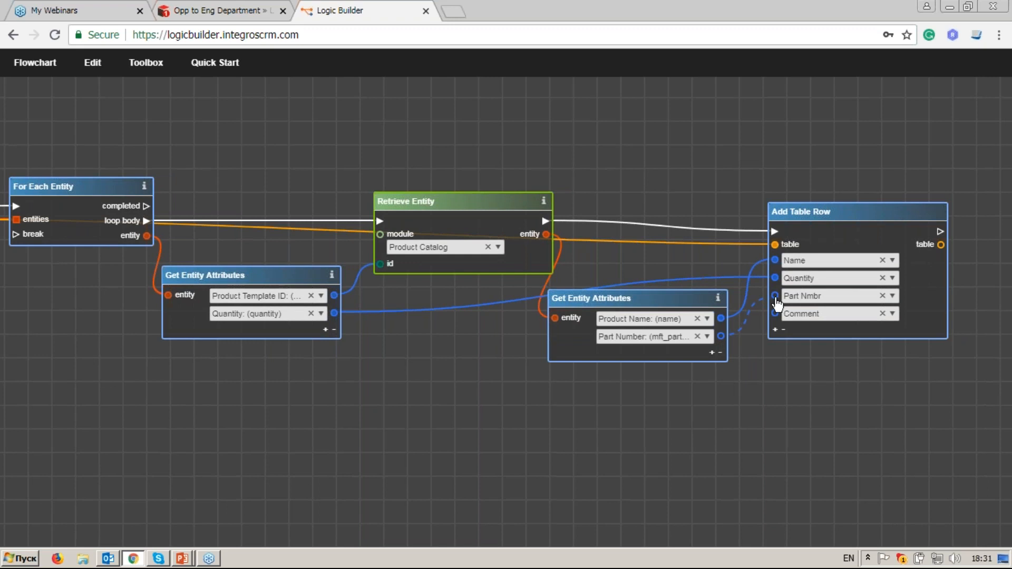
Step: Read the line item's Description and link it to the row's Comment column
left_click(325, 329)
left_click(317, 332)
type("d")
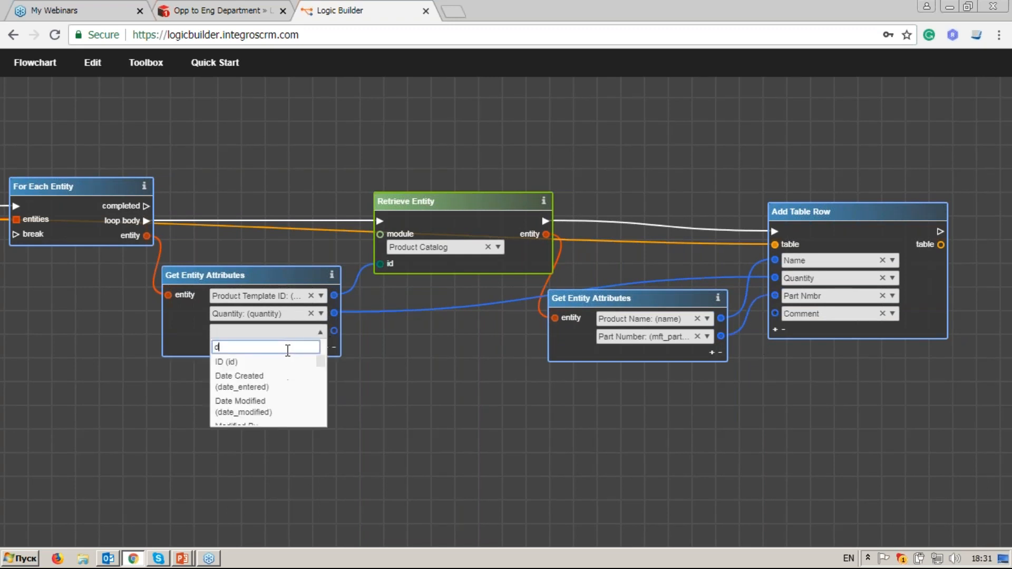
type("esc")
key("Return")
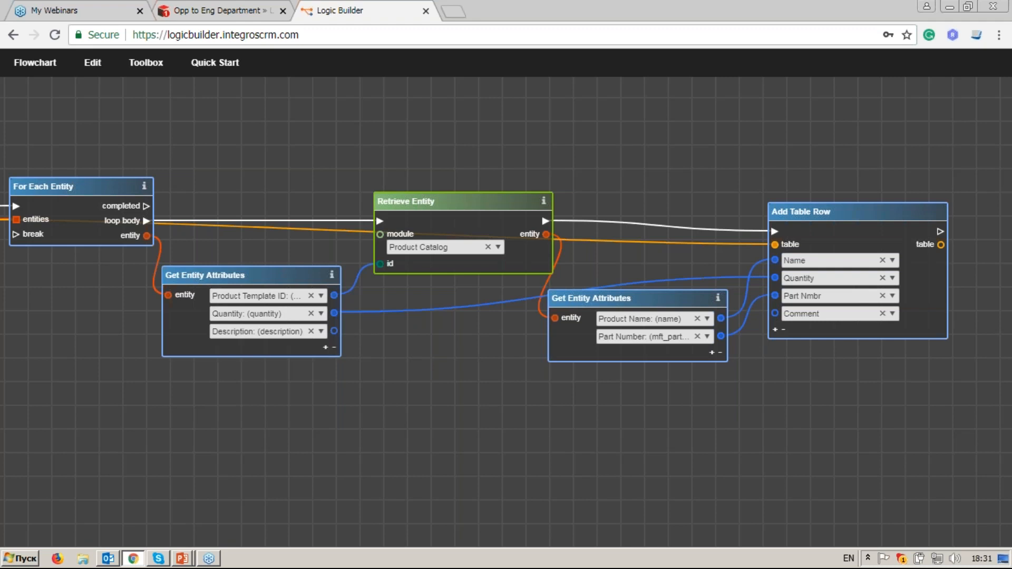
left_click_drag(334, 331, 775, 313)
Step: Lower For Each Entity, both attribute nodes, Retrieve Entity and Add Table Row into line
left_click_drag(818, 210, 816, 205)
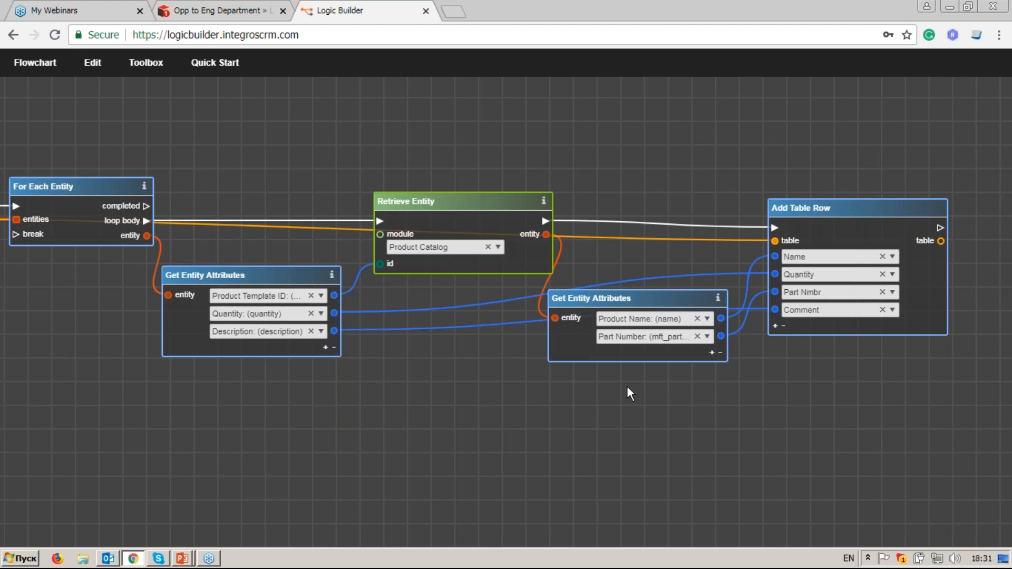
left_click_drag(358, 176, 502, 255)
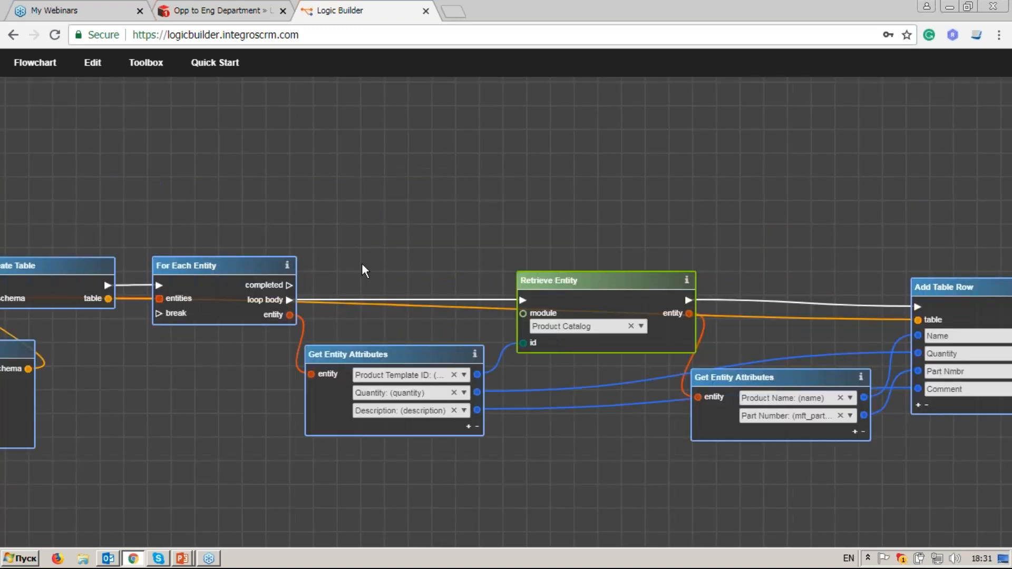
left_click_drag(231, 262, 233, 285)
left_click_drag(340, 350, 335, 368)
left_click_drag(534, 290, 523, 323)
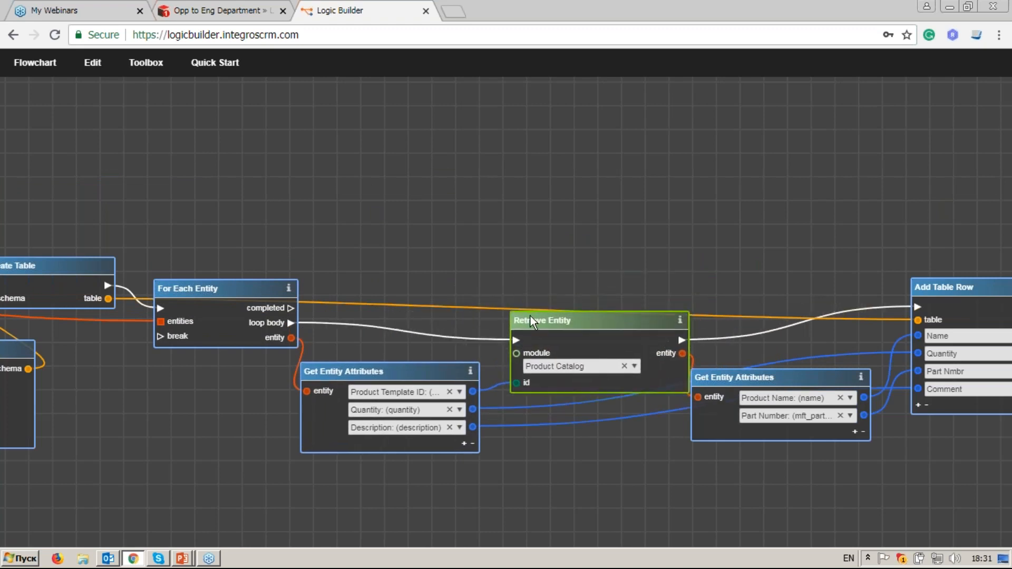
left_click_drag(724, 377, 729, 402)
left_click_drag(941, 297, 951, 329)
Step: Cancel the stray link started from Add Table Row's table output
left_click_drag(825, 240, 779, 210)
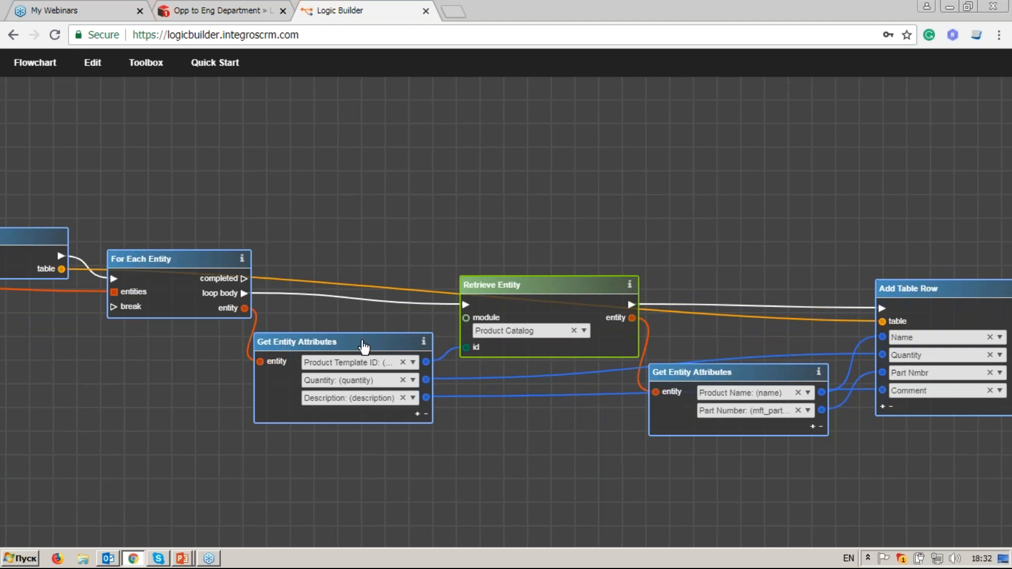
left_click_drag(137, 344, 182, 333)
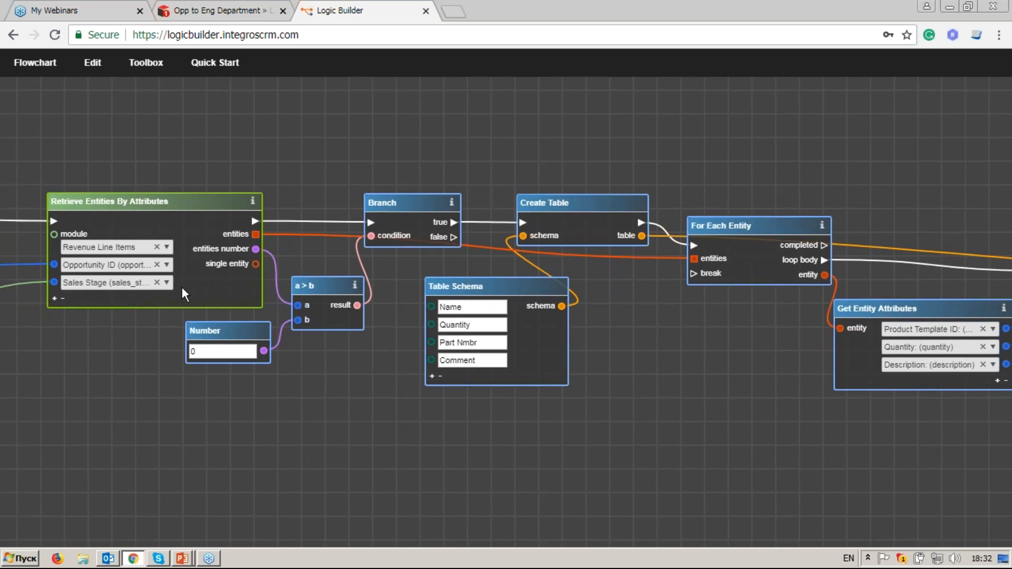
left_click_drag(786, 350, 235, 337)
left_click_drag(696, 388, 561, 398)
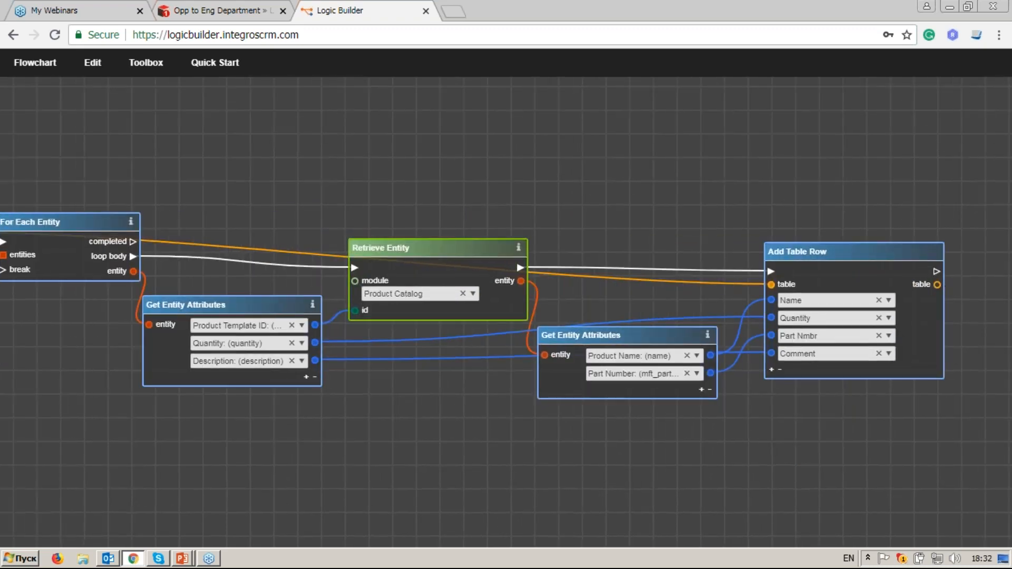
scroll(898, 305, "down", 2)
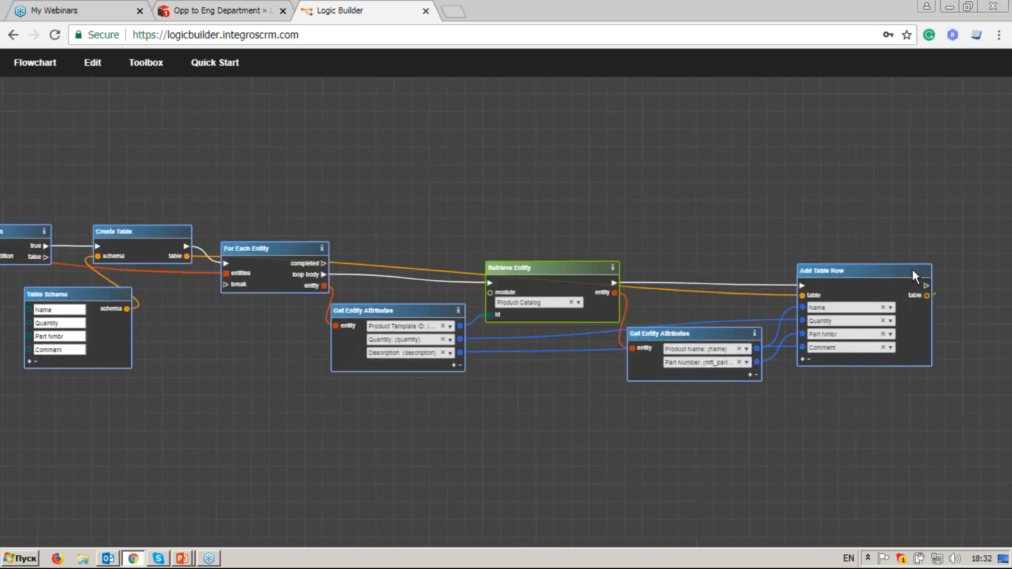
left_click_drag(519, 111, 328, 103)
left_click(730, 220)
left_click(775, 314)
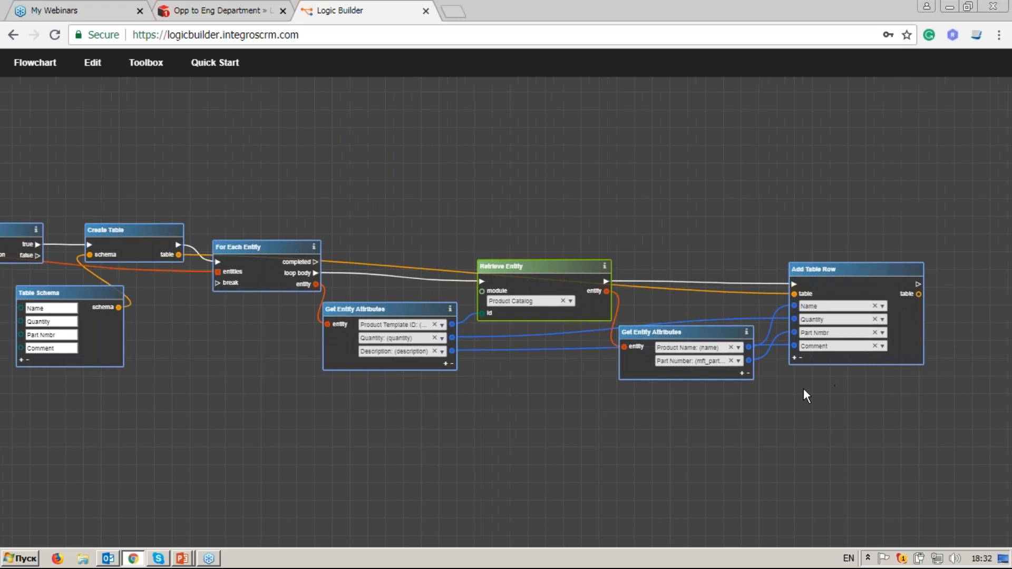
left_click_drag(803, 387, 684, 378)
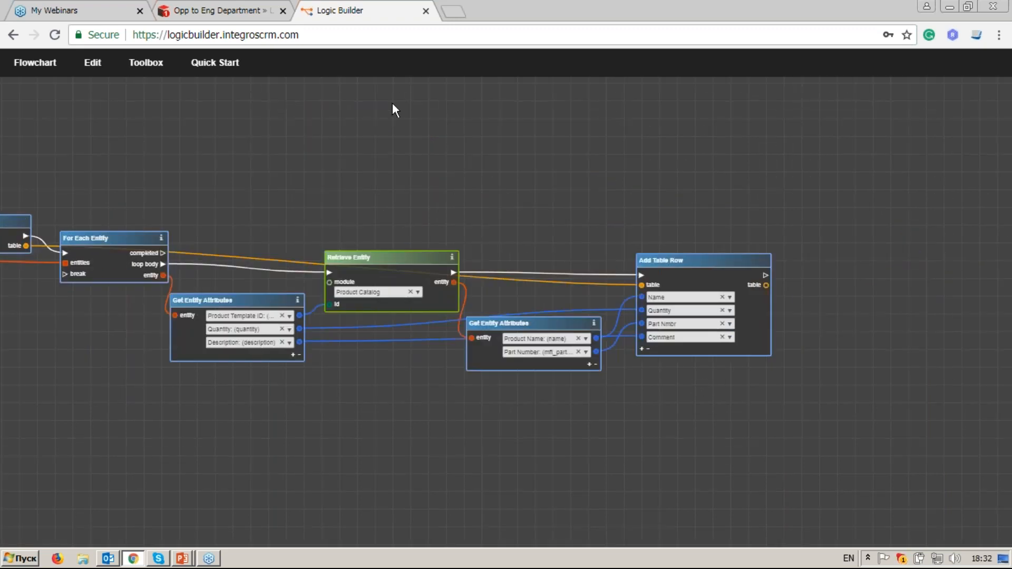
Step: Add a Set Variable node named pr_table right of Add Table Row
left_click(141, 67)
left_click_drag(99, 126, 15, 125)
key("BackSpace")
type("set v")
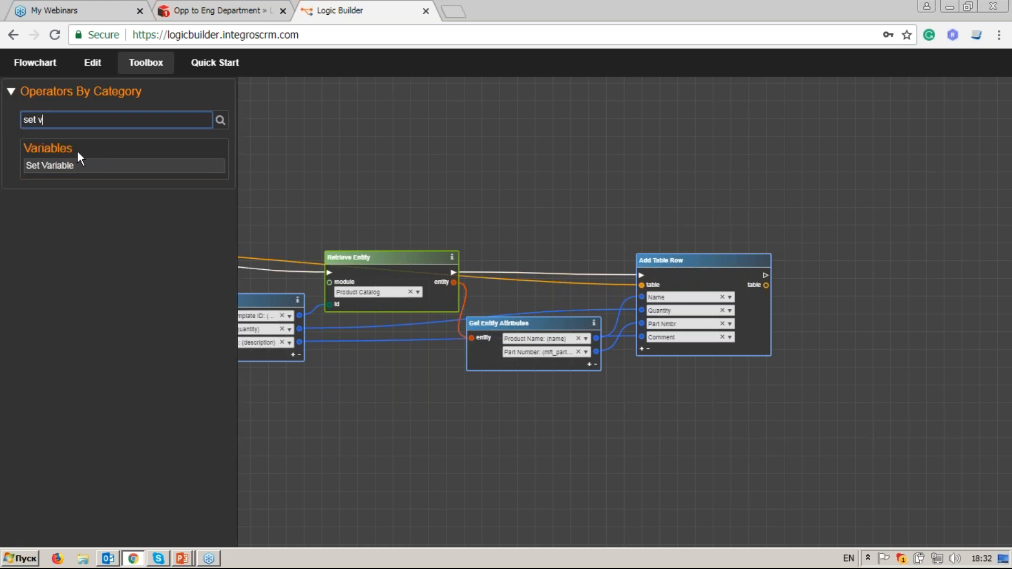
left_click_drag(80, 158, 860, 270)
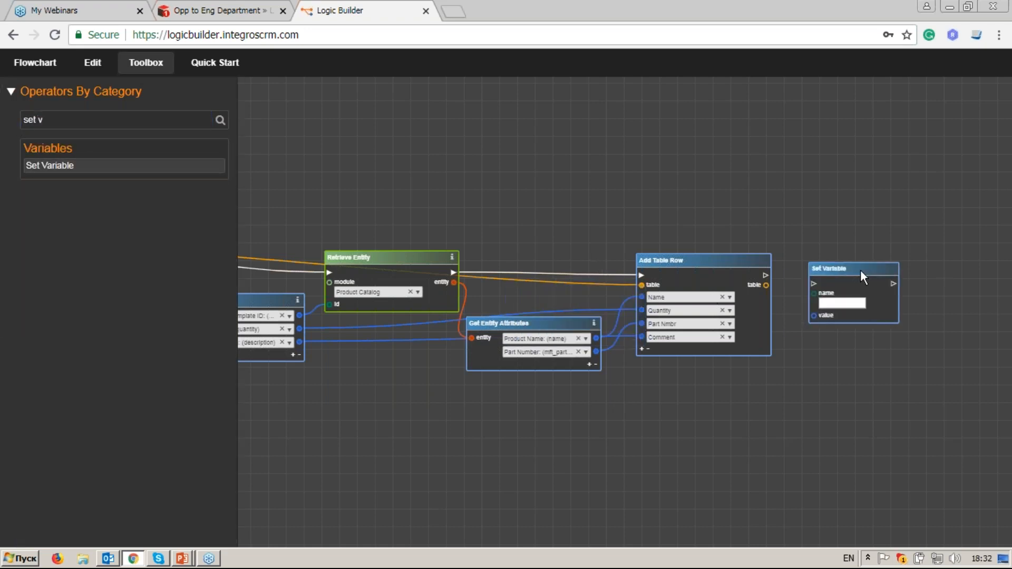
scroll(897, 296, "up", 2)
scroll(881, 321, "up", 3)
left_click(813, 265)
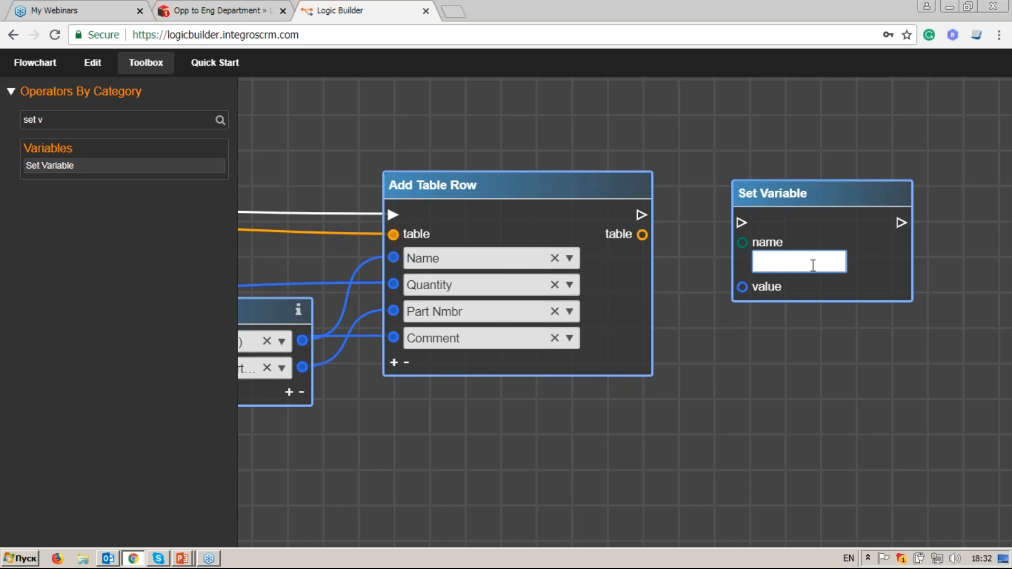
type("pr_table")
Step: Feed Add Table Row's table into pr_table's value and run it after Add Table Row
left_click_drag(642, 234, 742, 287)
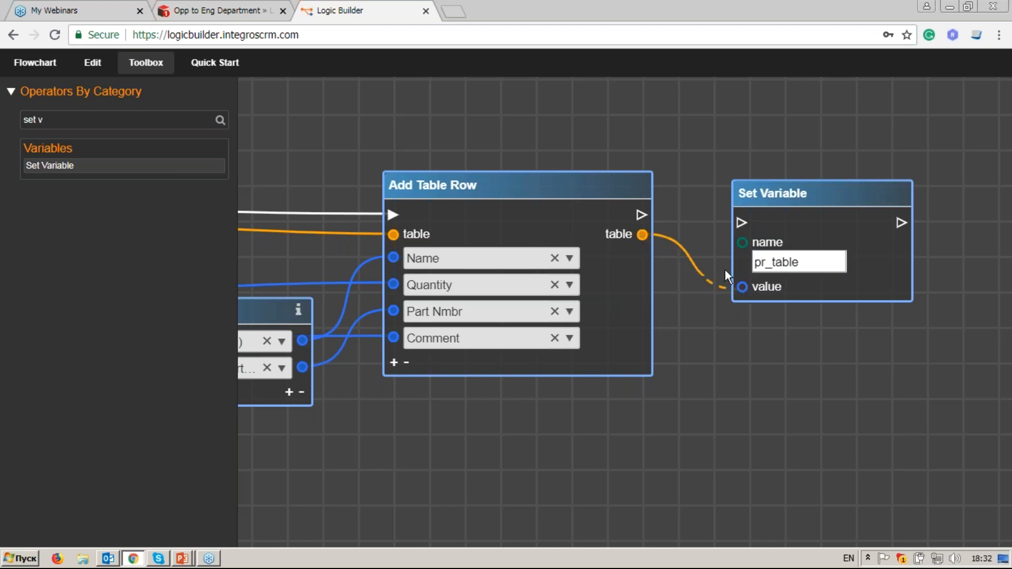
left_click_drag(640, 215, 748, 221)
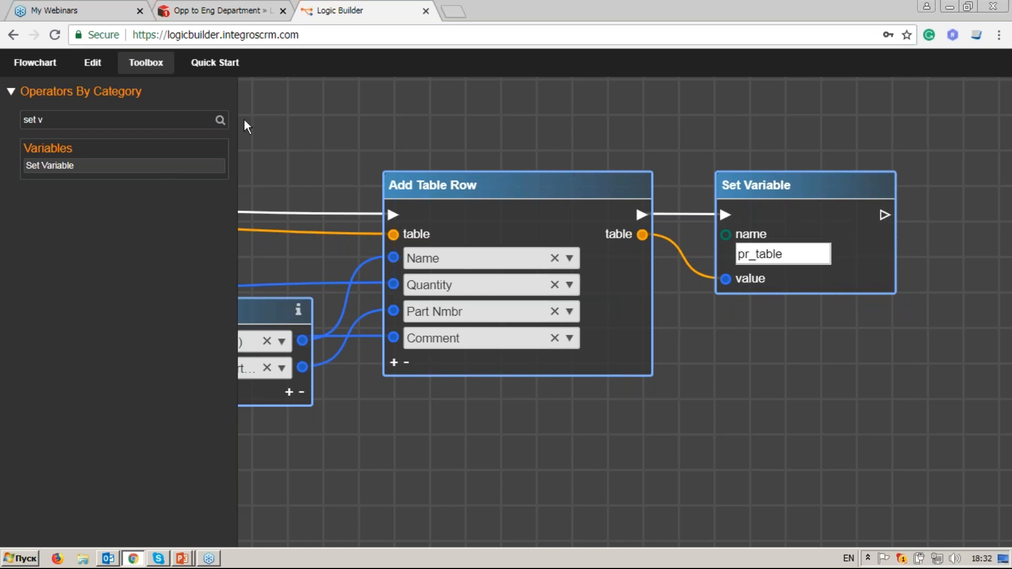
left_click(148, 65)
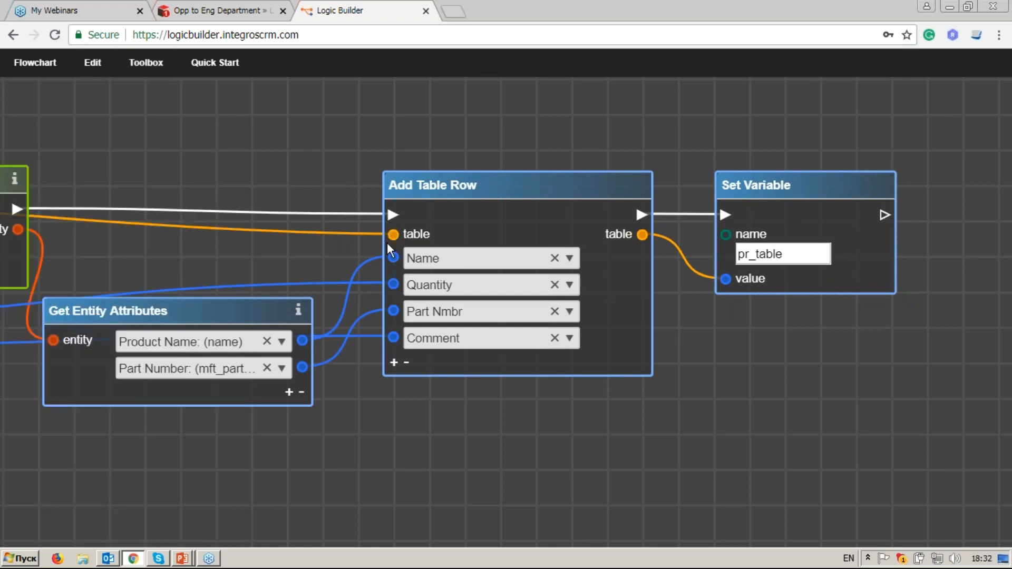
scroll(387, 244, "down", 2)
left_click_drag(201, 211, 344, 221)
scroll(343, 221, "down", 2)
left_click_drag(258, 206, 520, 209)
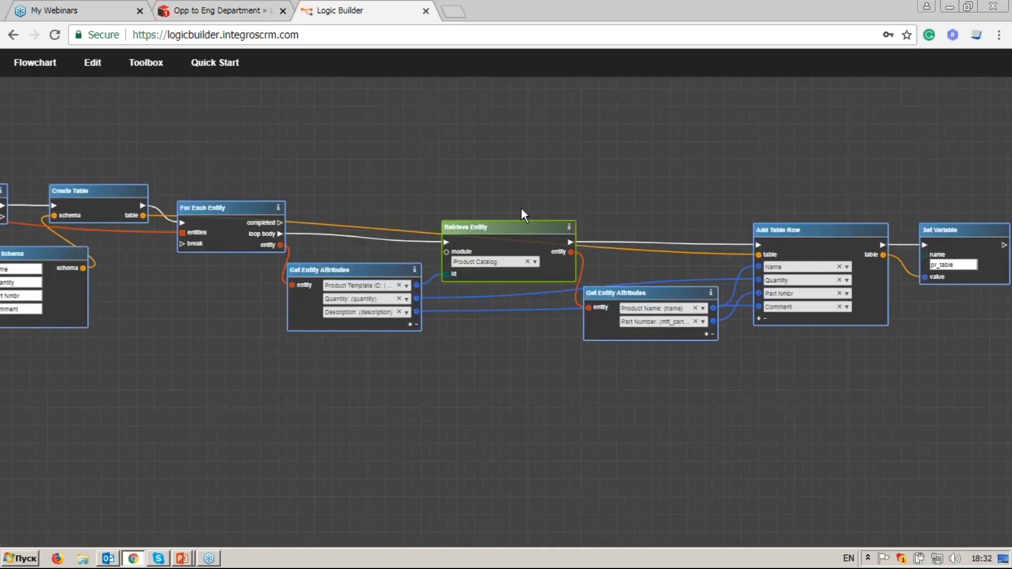
scroll(521, 209, "down", 2)
left_click_drag(296, 197, 372, 207)
Step: Wrap the selected loop and table nodes in a comment block titled '1. Collect Products'
left_click_drag(67, 178, 917, 364)
right_click(882, 240)
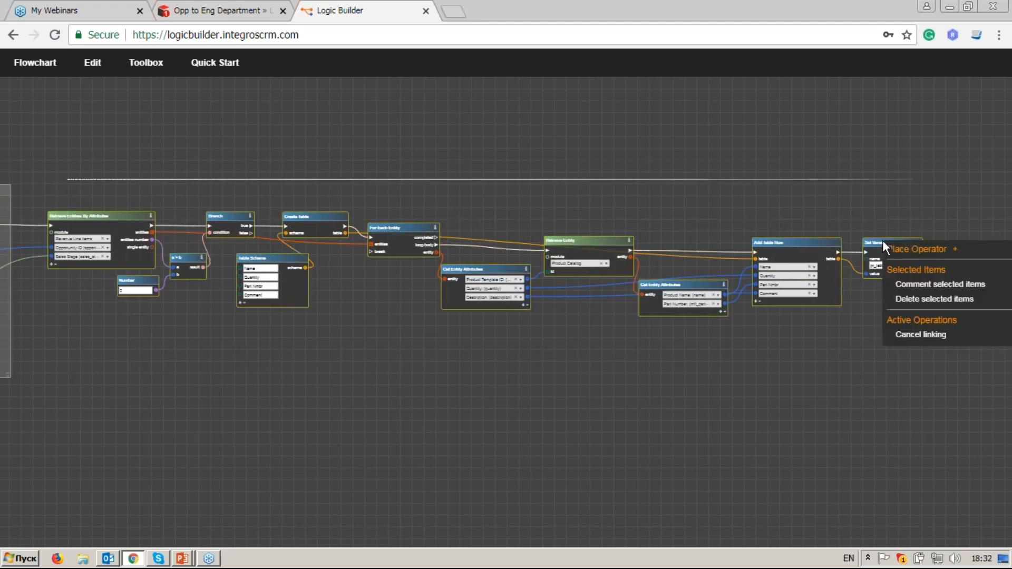
left_click(921, 289)
scroll(74, 204, "up", 2)
left_click_drag(73, 203, 407, 242)
double_click(402, 222)
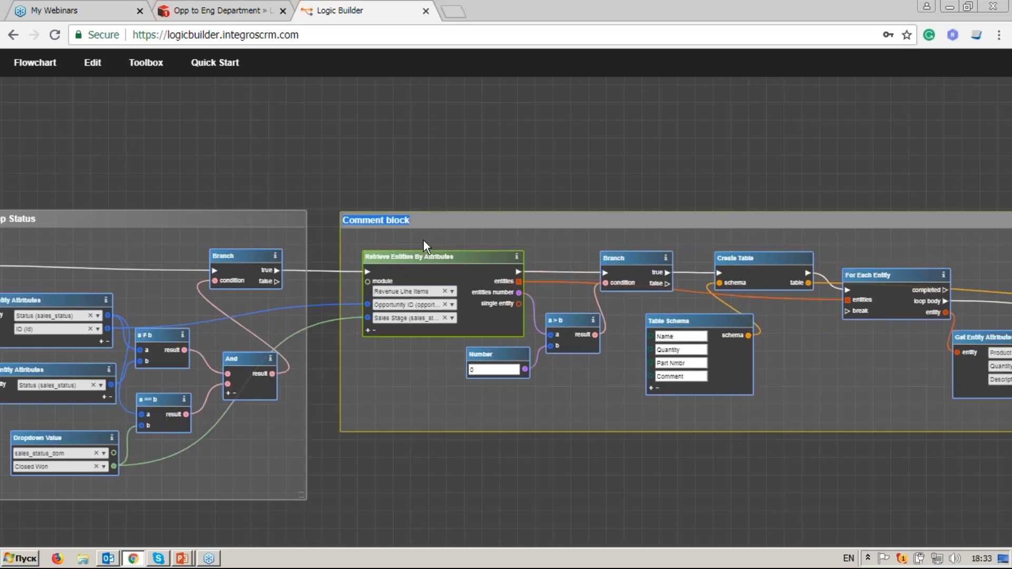
type("1")
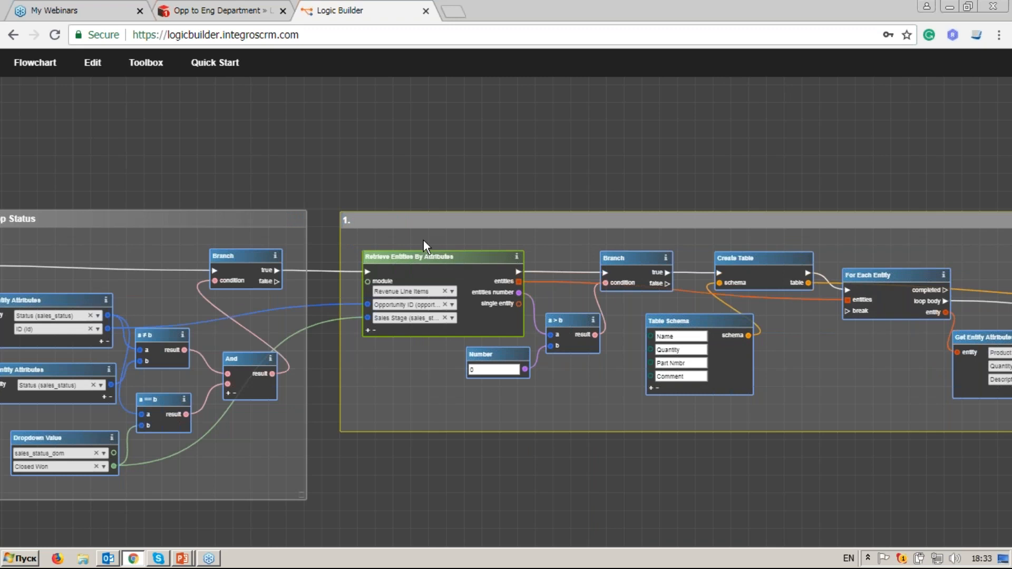
type(". Collect Products")
left_click_drag(937, 352, 772, 309)
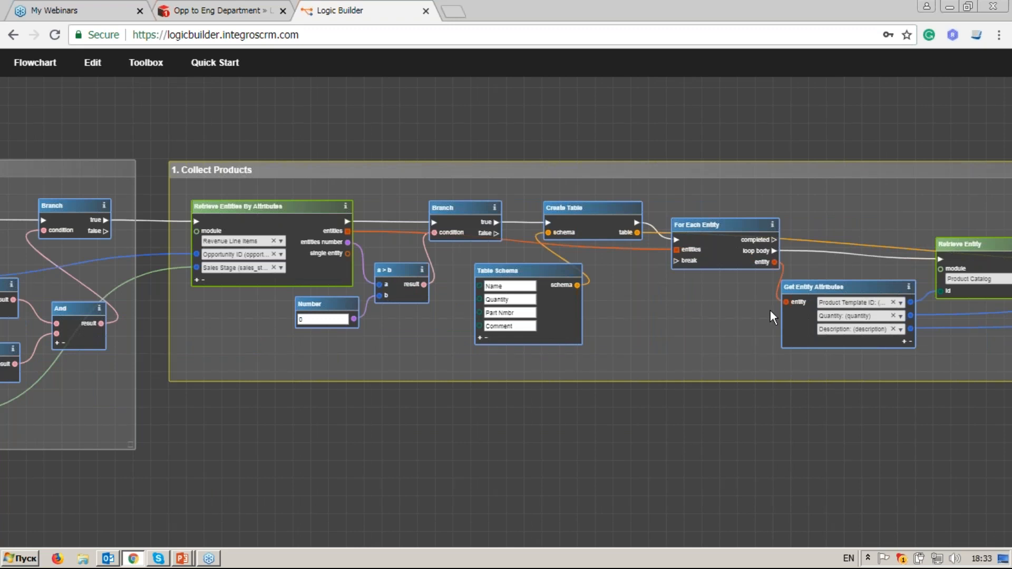
Step: Search 'retr' and place a Retrieve Related Entities node below the Collect Products group
left_click_drag(648, 428, 652, 397)
left_click(145, 65)
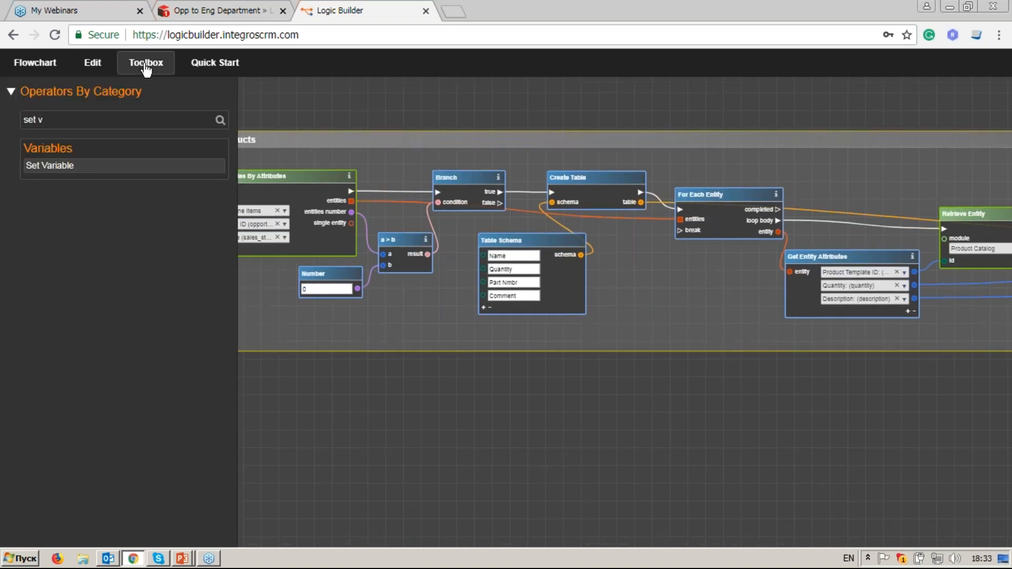
triple_click(46, 120)
type("retr")
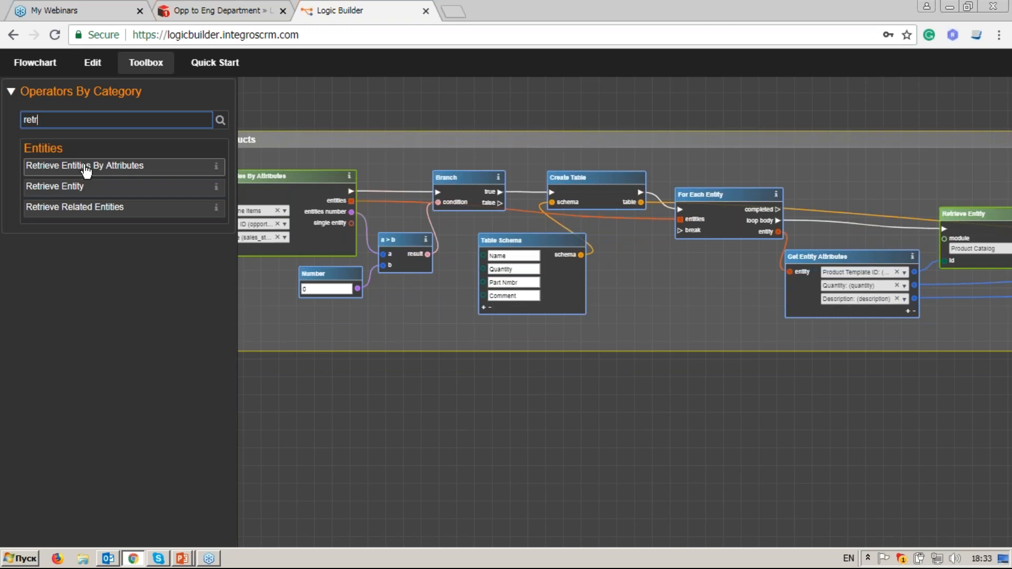
left_click_drag(568, 293, 350, 379)
left_click(146, 62)
left_click_drag(122, 267, 219, 261)
scroll(328, 396, "up", 1)
left_click_drag(328, 395, 318, 352)
mouse_move(432, 322)
left_mouse_down()
mouse_move(466, 366)
mouse_move(435, 339)
left_mouse_up()
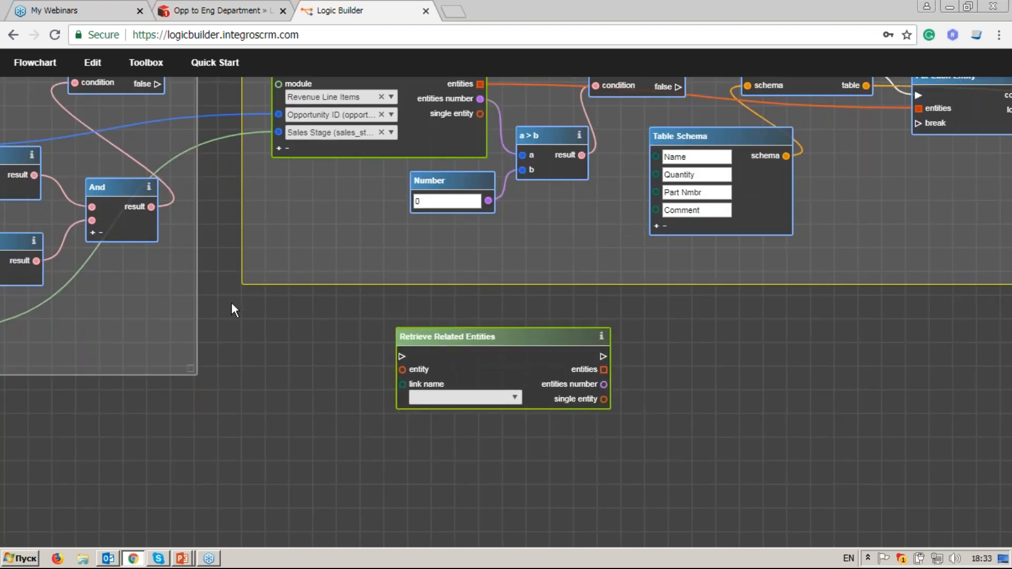
left_click_drag(261, 305, 668, 332)
left_click_drag(101, 237, 161, 311)
Step: Feed the changed opportunity into its entity input and set the link name to contacts
left_click_drag(155, 182, 192, 186)
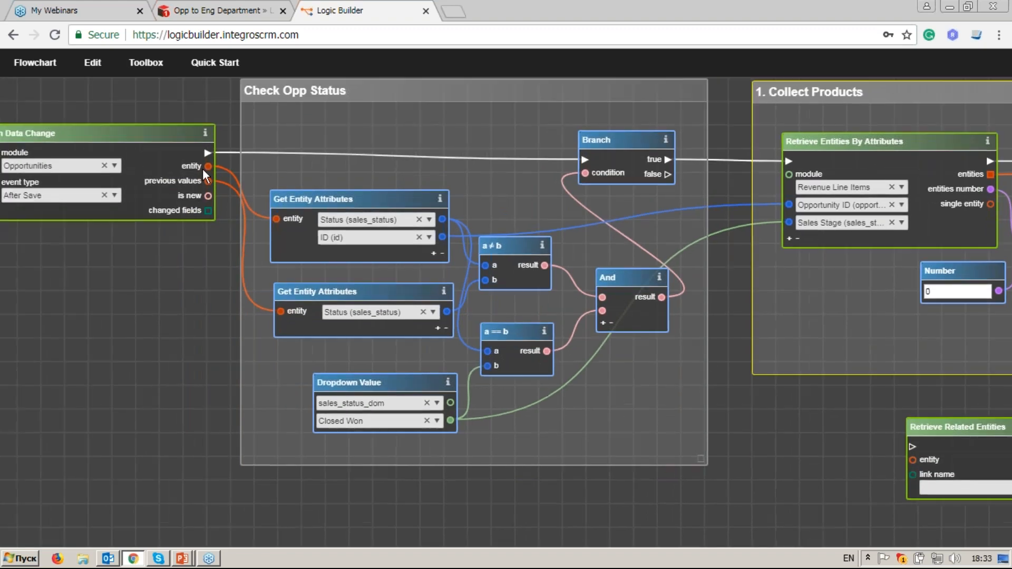
left_click_drag(915, 458, 913, 460)
left_click_drag(763, 484, 283, 380)
left_click(542, 390)
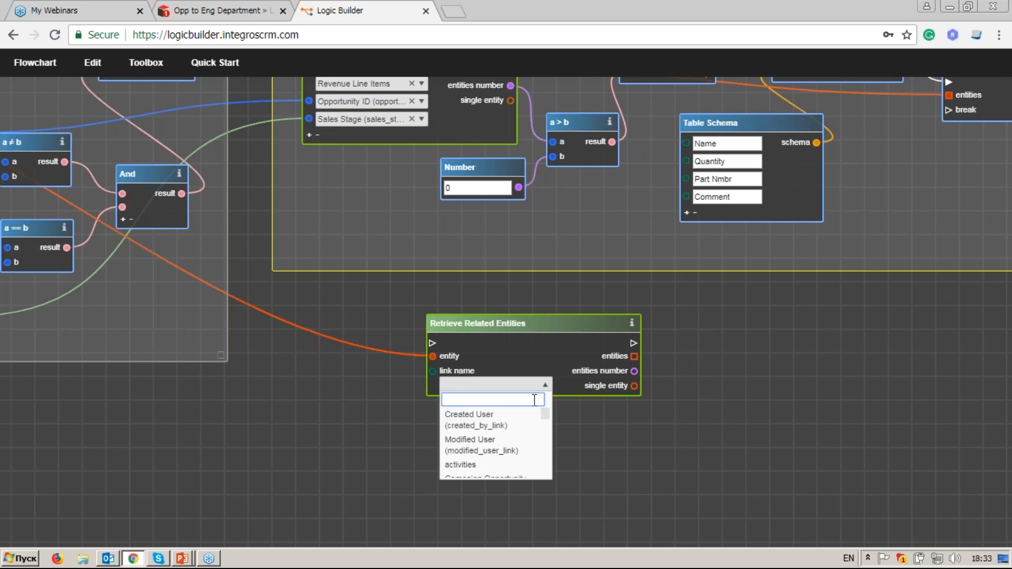
type("co")
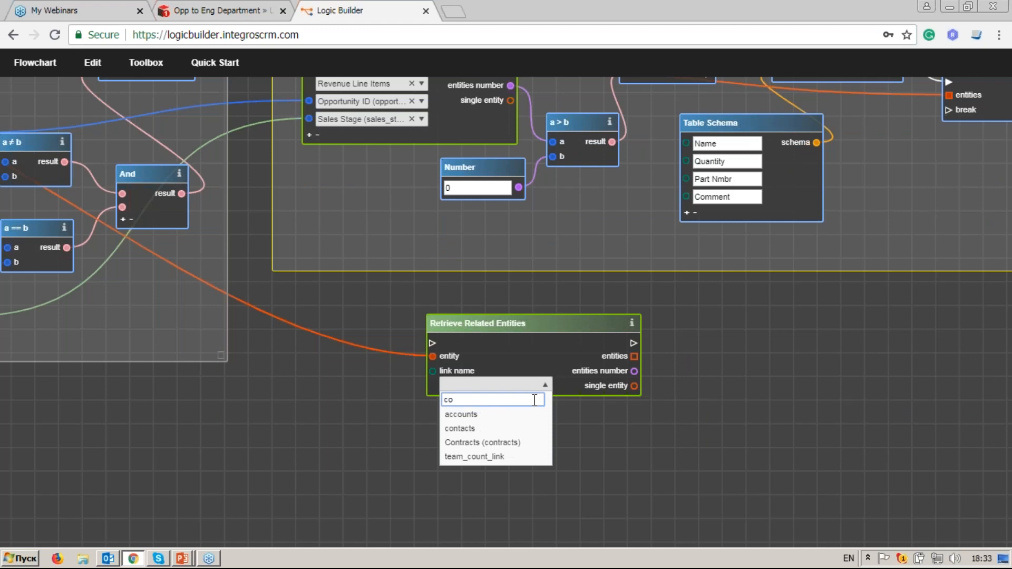
left_click(515, 429)
left_click_drag(788, 253, 777, 309)
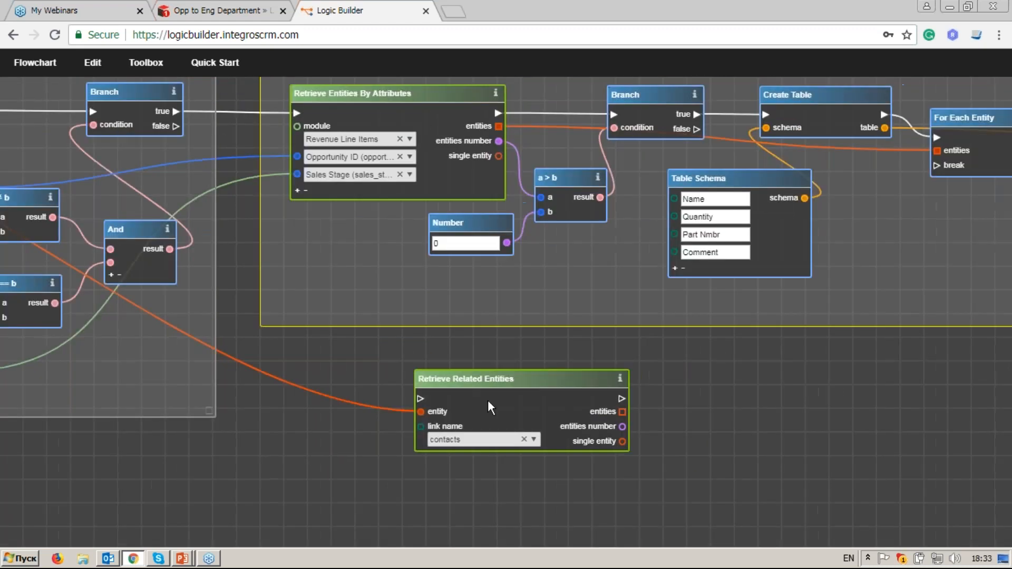
left_click_drag(523, 384, 513, 424)
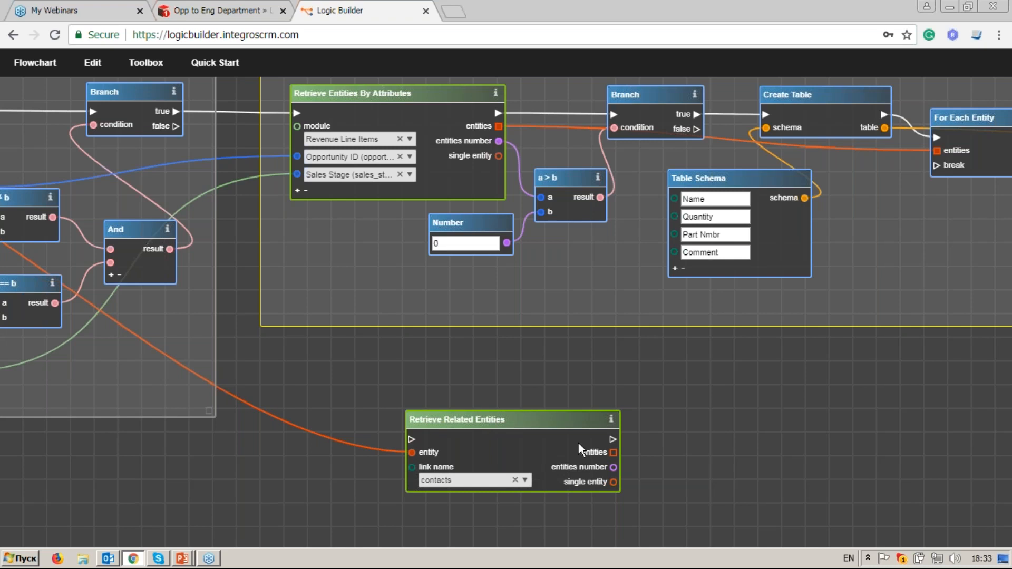
left_click_drag(755, 405, 668, 411)
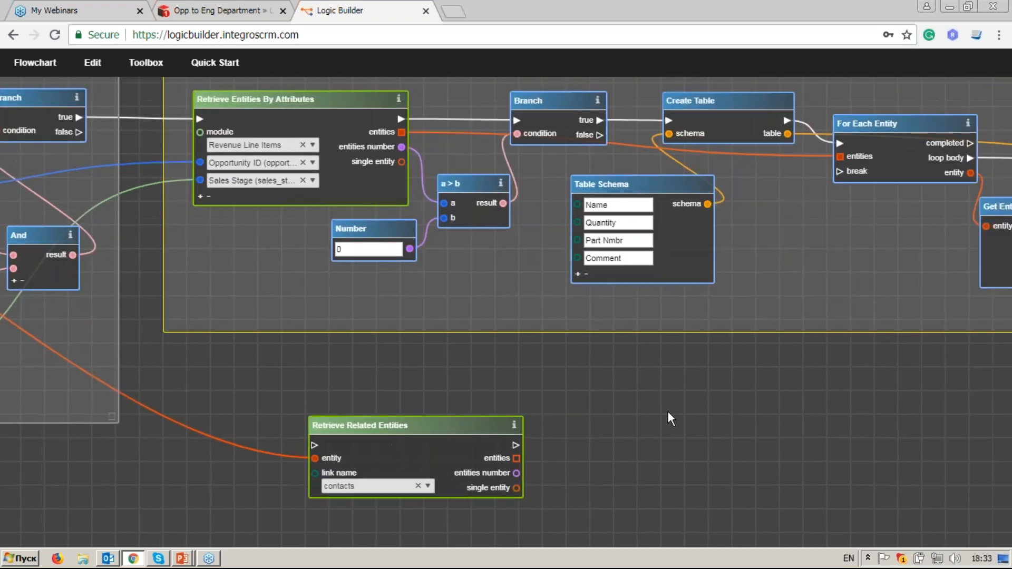
left_click_drag(783, 369, 634, 422)
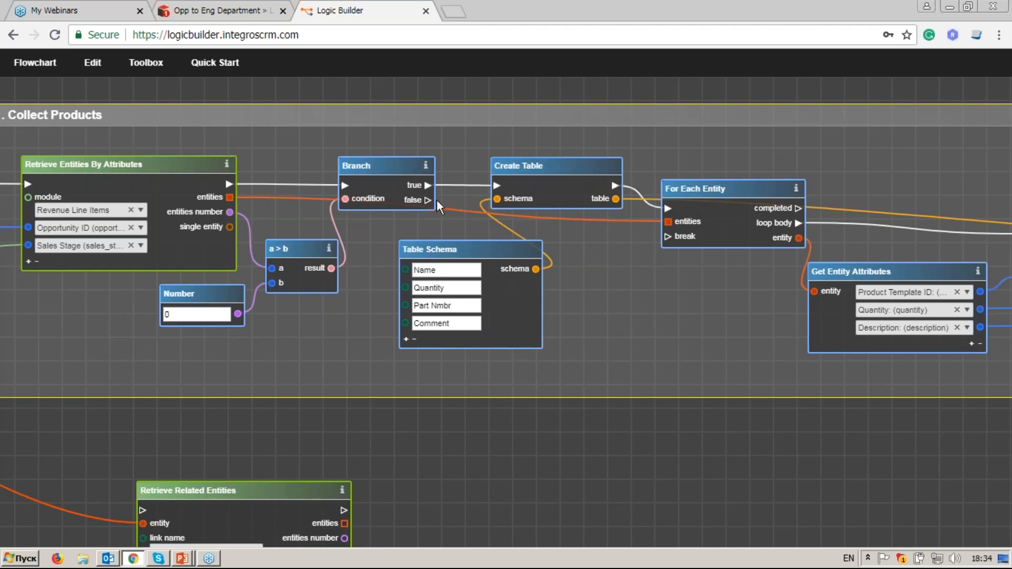
Step: Wire For Each Entity's completed port into Retrieve Related Entities and reposition that node
left_click_drag(619, 224, 495, 206)
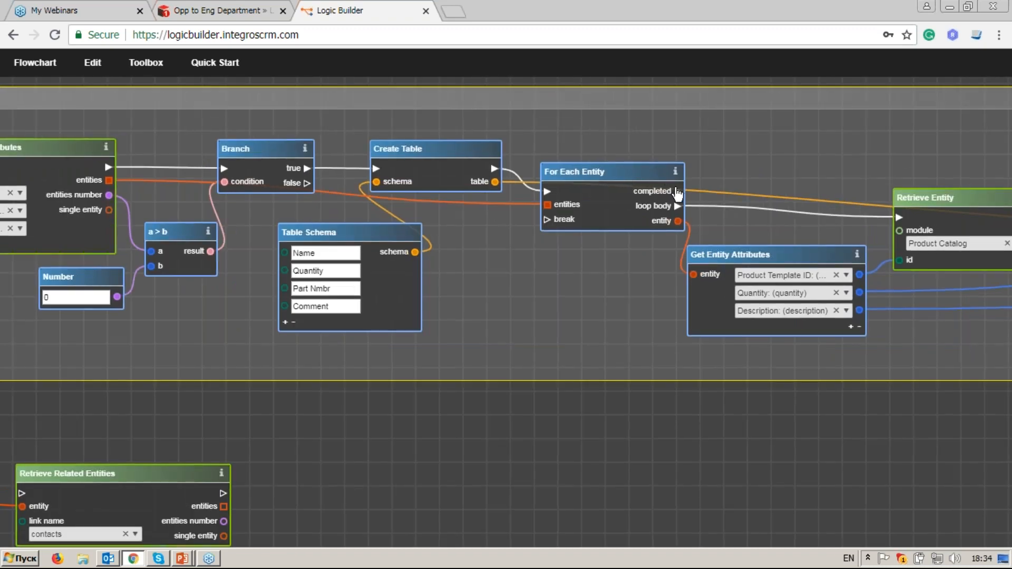
left_click_drag(679, 193, 175, 386)
left_click_drag(729, 293, 533, 354)
left_click_drag(132, 453, 461, 419)
left_click_drag(598, 409, 575, 407)
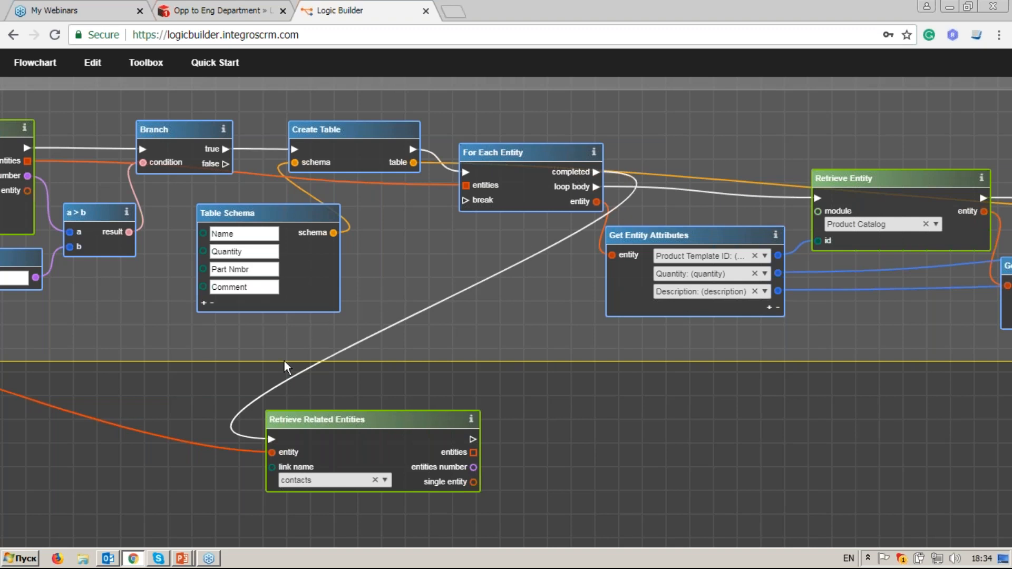
left_click_drag(351, 425, 291, 360)
left_click_drag(391, 369, 392, 372)
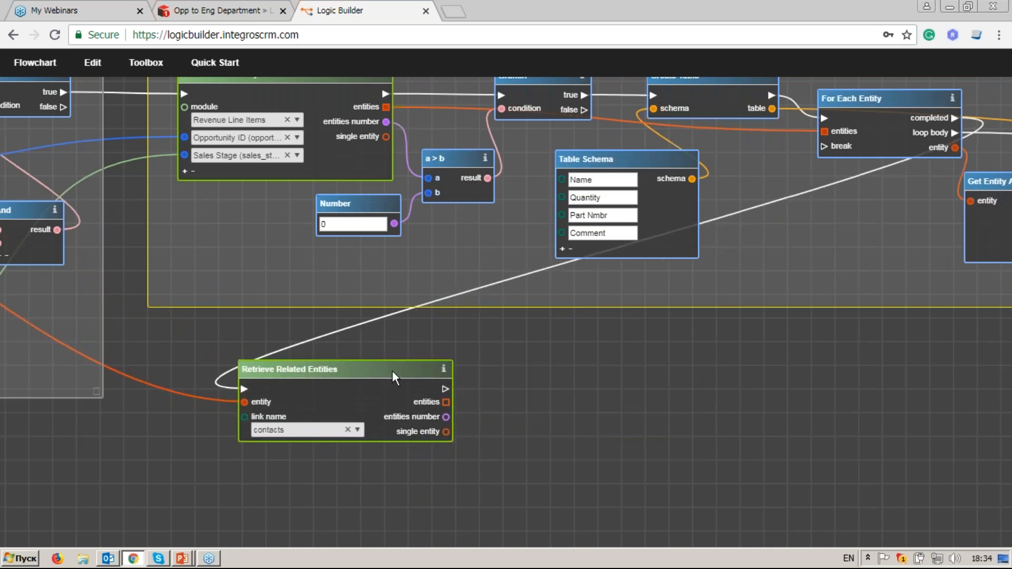
left_click(146, 63)
Step: Add a Create Table node that runs after the contacts are retrieved
left_click(90, 120)
key("BackSpace")
key("BackSpace")
key("BackSpace")
type("crea")
left_click_drag(139, 328, 590, 372)
left_click_drag(445, 388, 627, 372)
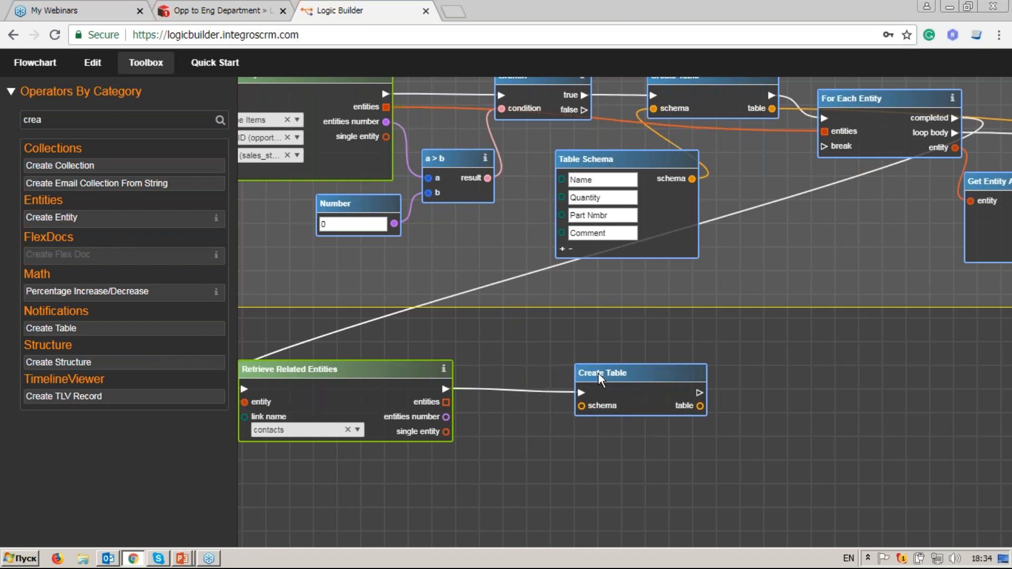
Step: Feed Create Table a new Table Schema with columns Name, Phone and Email
left_click_drag(78, 118, 11, 120)
type("t")
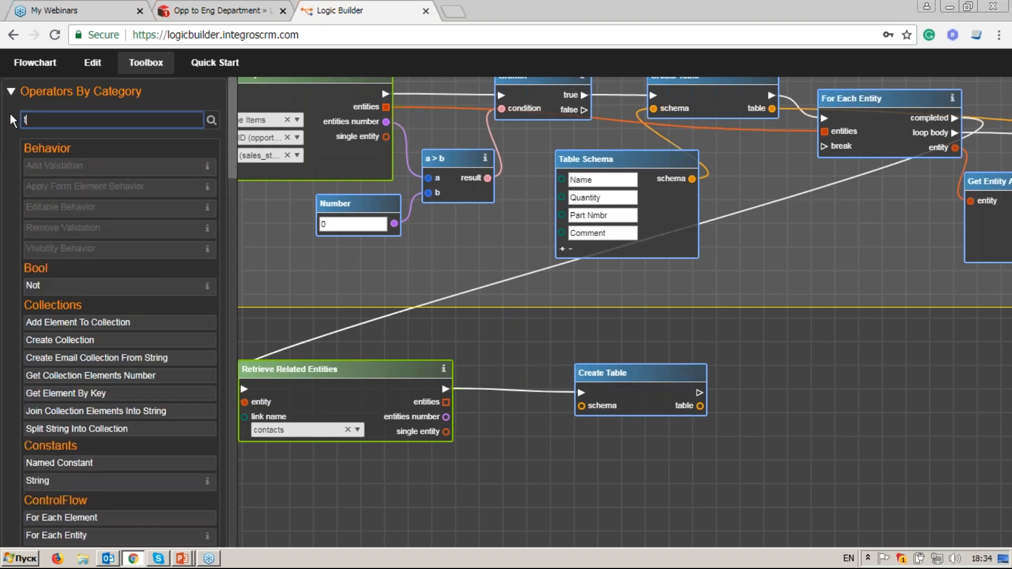
type("ab")
left_click_drag(54, 237, 581, 406)
left_click(516, 468)
type("Name")
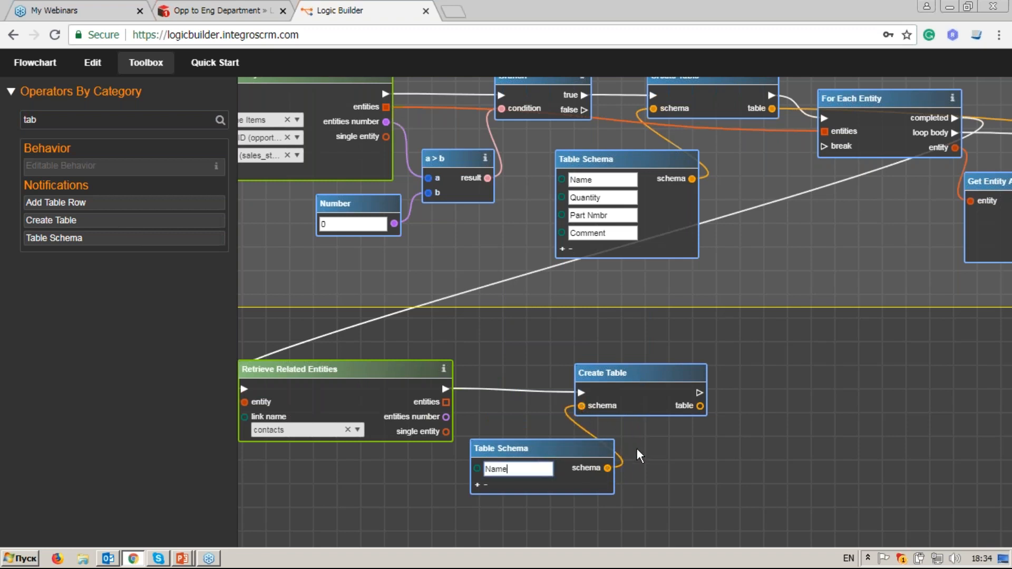
left_click(477, 484)
left_click(540, 488)
type("Ph")
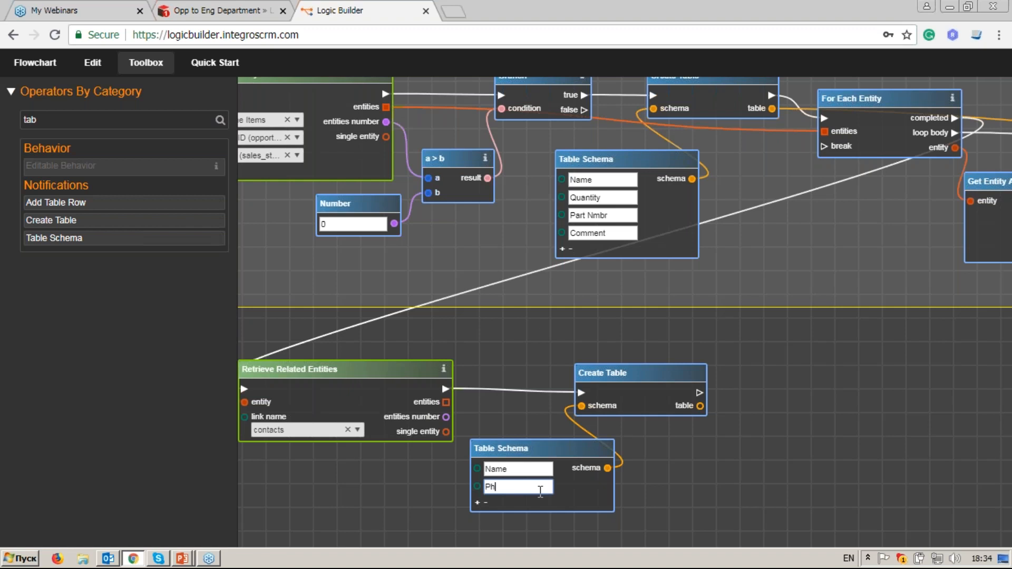
type("one")
left_click(477, 502)
left_click(502, 505)
type("Email")
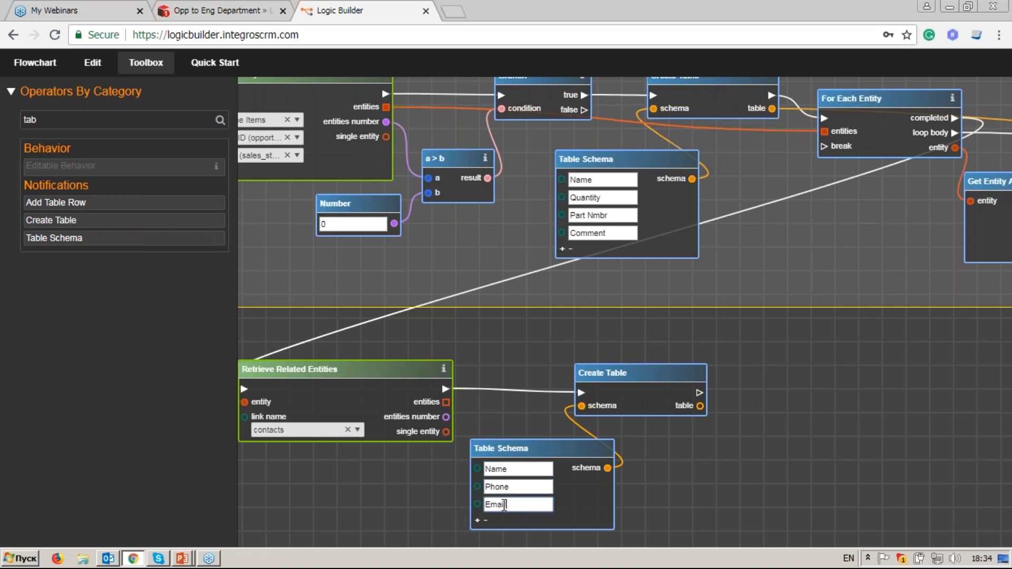
Step: Add a For Each Entity loop after the table, iterating the retrieved contacts
left_click_drag(753, 396, 634, 375)
double_click(79, 120)
type("for")
left_click_drag(102, 224, 710, 341)
left_click_drag(580, 368, 680, 365)
left_click_drag(327, 377, 682, 373)
Step: Add a Get Entity Attributes node fed by the loop's current contact
left_click_drag(754, 395, 673, 361)
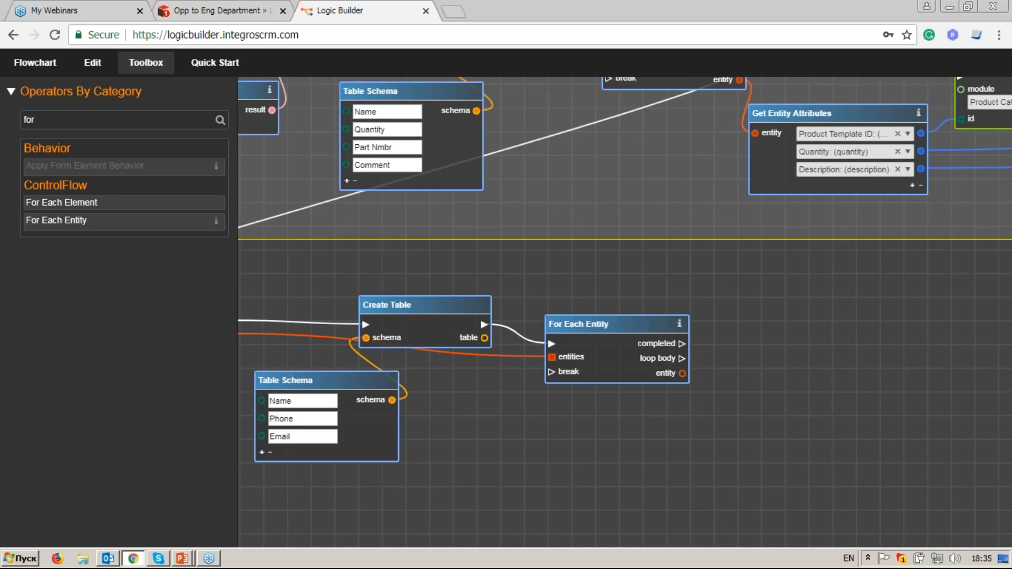
double_click(29, 121)
type("get en")
left_click_drag(100, 167, 758, 368)
left_click_drag(684, 374, 718, 391)
Step: Read the attributes Name, Mobile (phone_mobile) and Email Address (email1)
left_click(804, 374)
type("name")
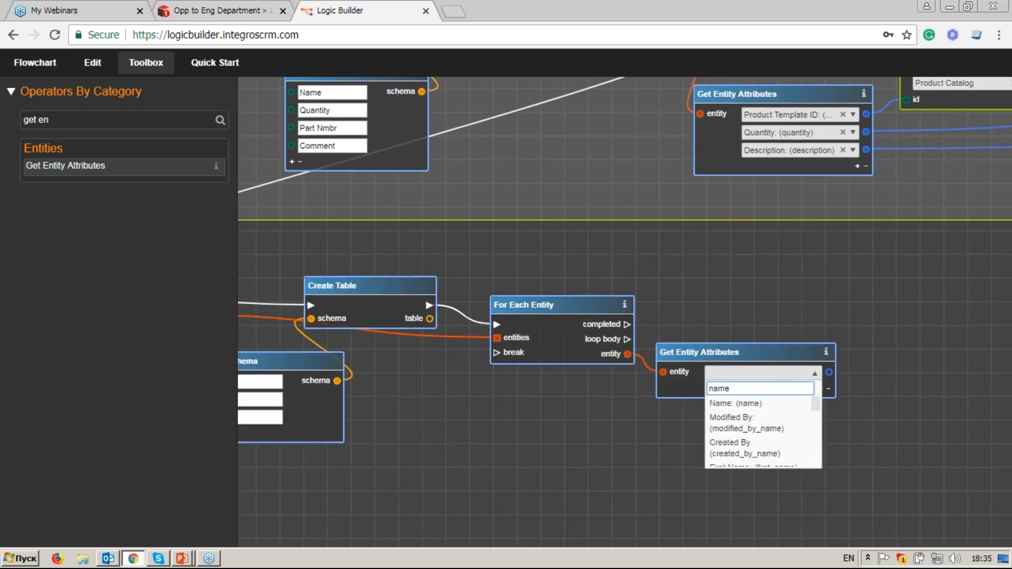
left_click(730, 405)
left_click(820, 388)
left_click(815, 390)
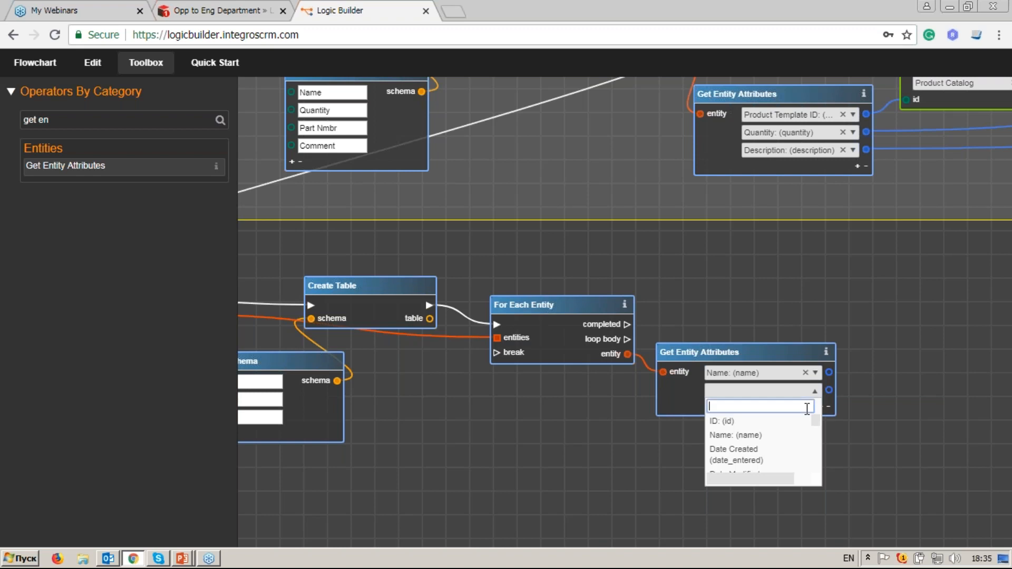
type("phon")
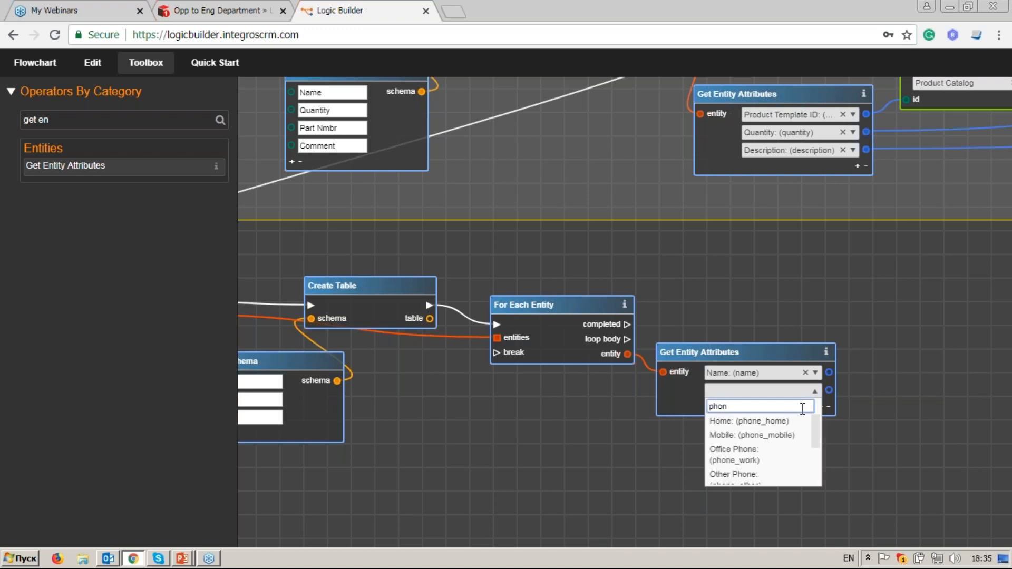
left_click(798, 434)
left_click(820, 407)
left_click(809, 408)
type("email")
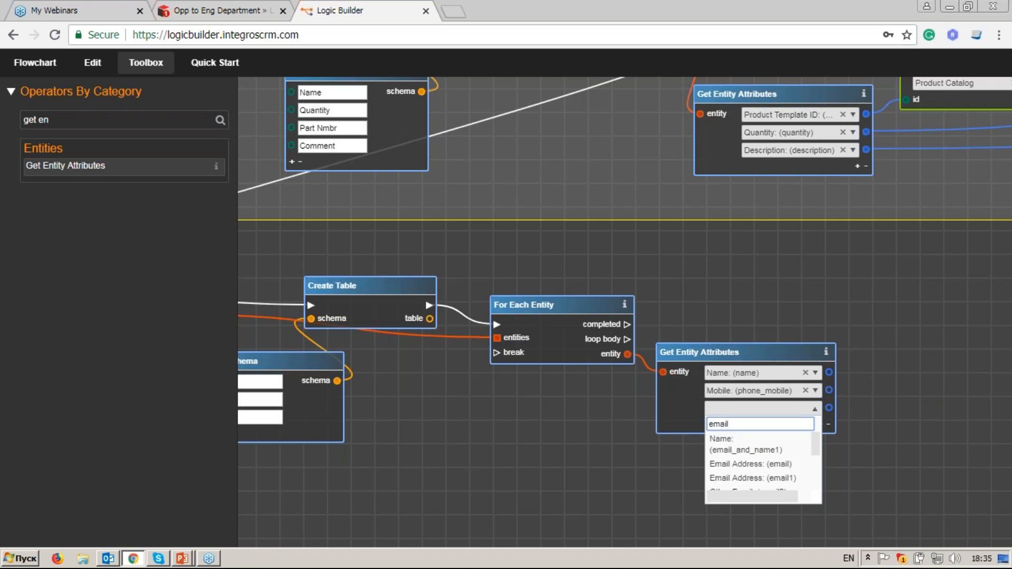
left_click(788, 478)
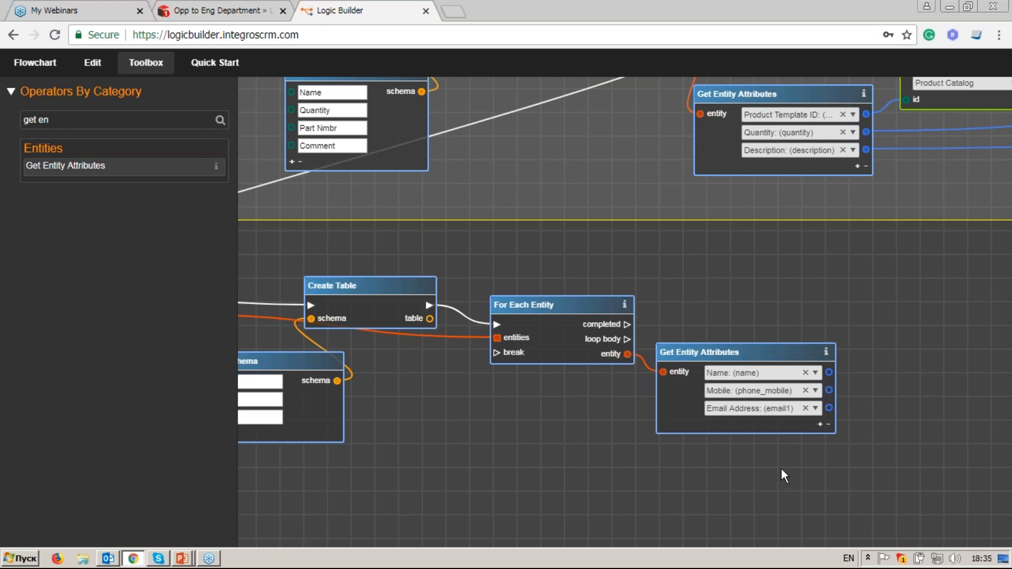
Step: Add an Add Table Row node run on each loop pass, using the contacts table
left_click_drag(821, 466, 682, 431)
left_click_drag(620, 354, 622, 358)
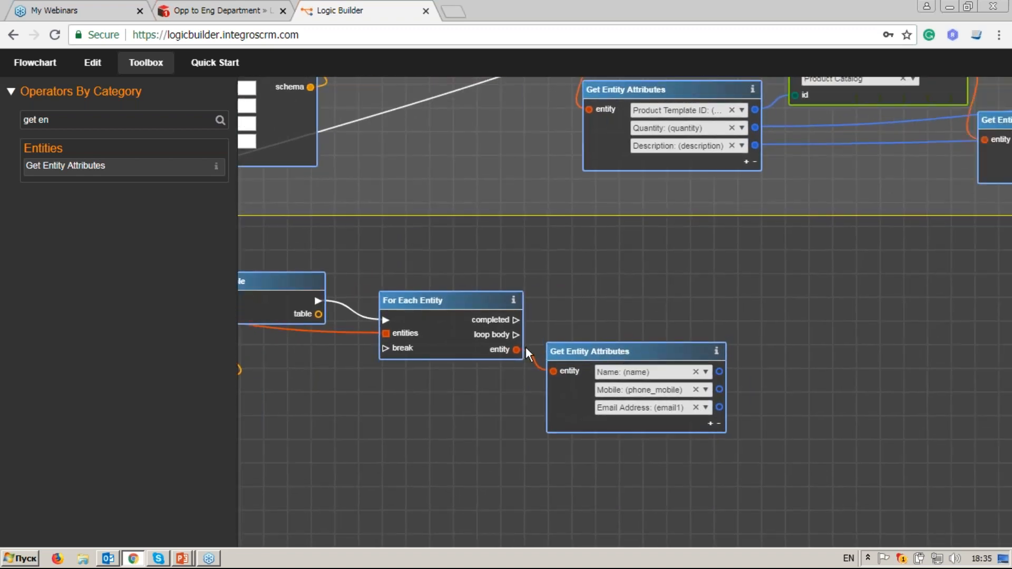
left_click_drag(55, 124, 8, 121)
type("add")
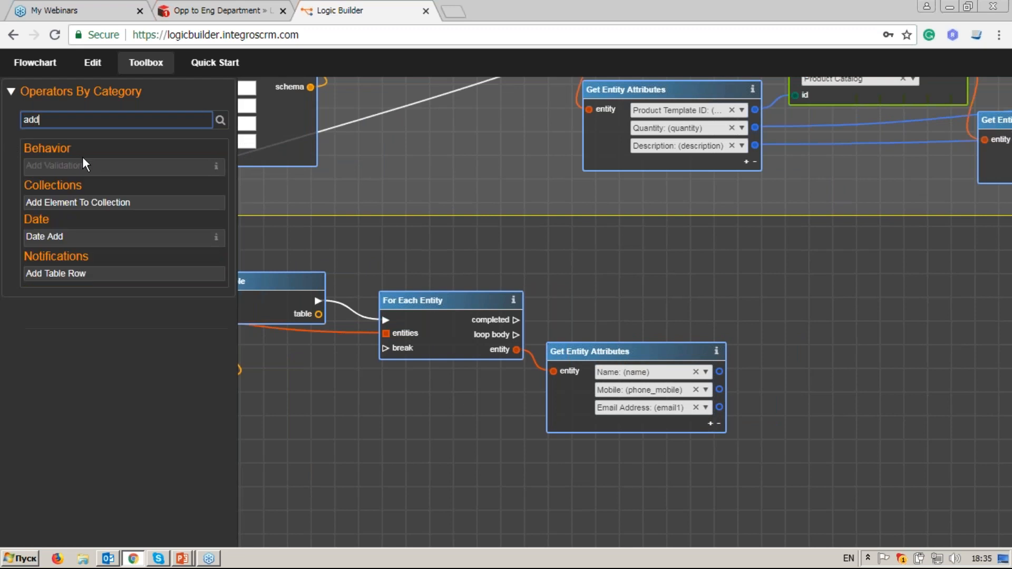
left_click_drag(115, 272, 603, 346)
left_click_drag(589, 298, 862, 307)
left_click_drag(522, 334, 816, 311)
left_click_drag(289, 359, 498, 334)
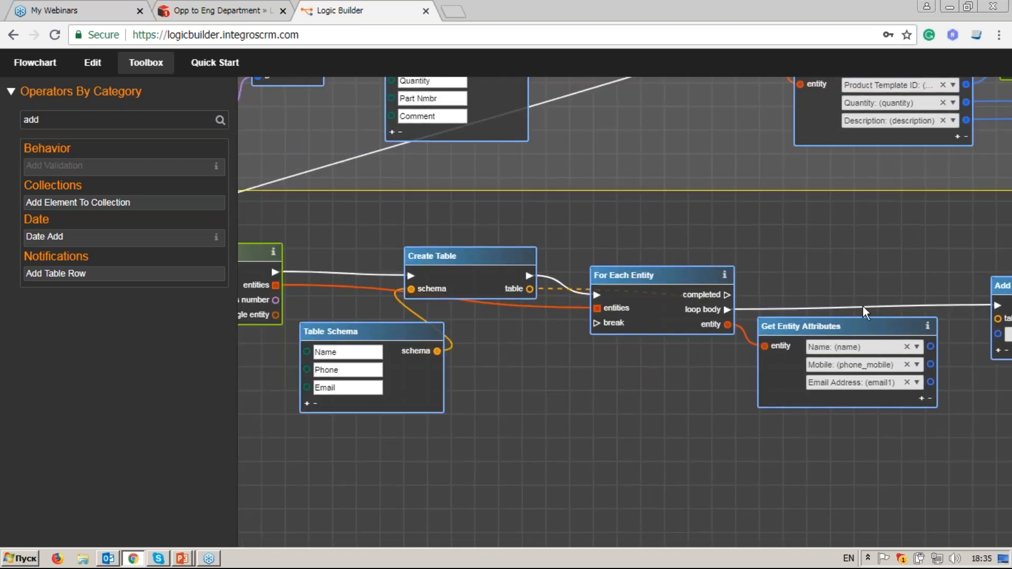
left_click_drag(826, 303, 691, 292)
left_click(722, 306)
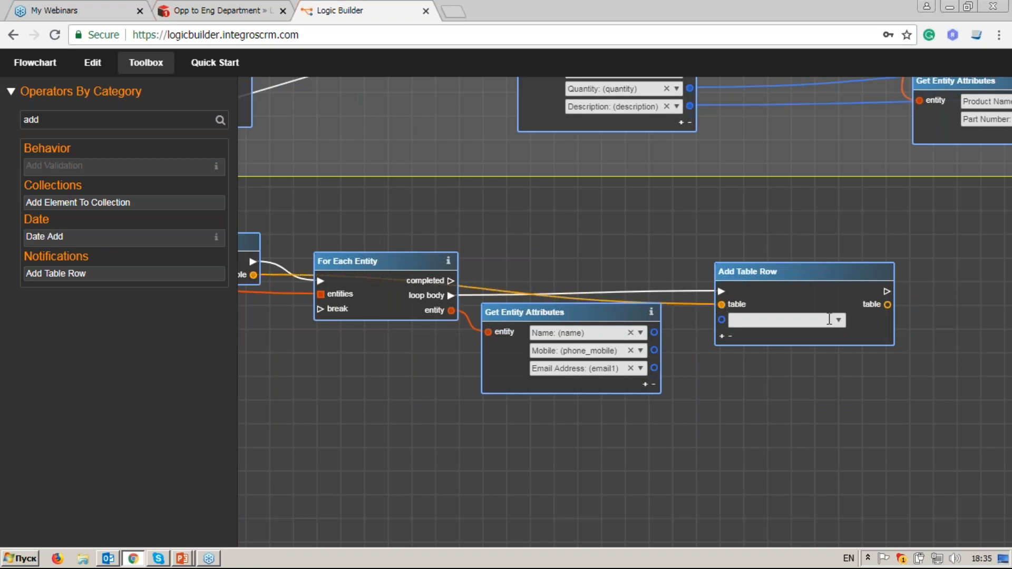
Step: Give Add Table Row three column rows: Name, Phone and Email
left_click(846, 319)
left_click(738, 350)
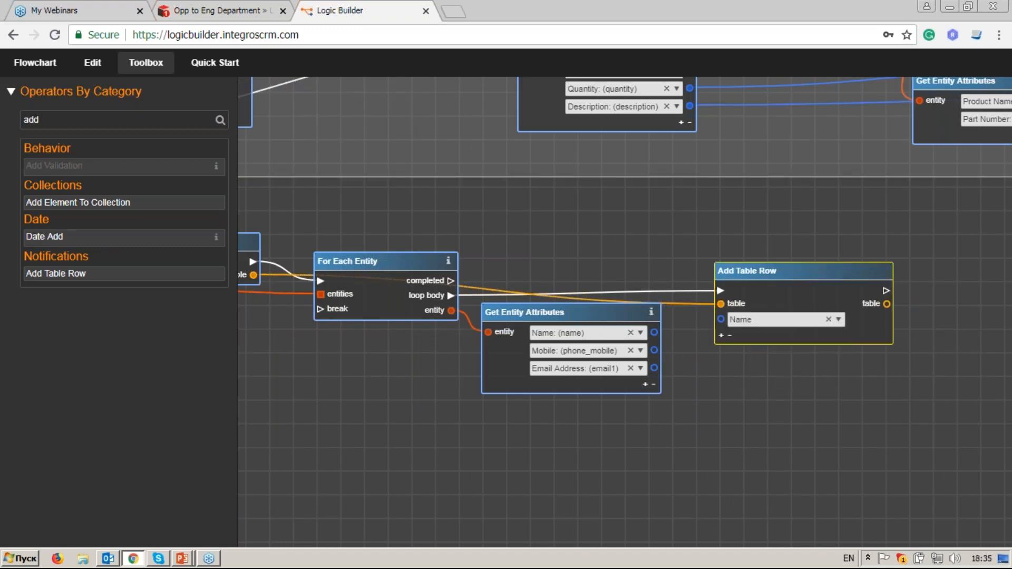
left_click(722, 335)
left_click(721, 353)
left_click(838, 337)
left_click(822, 377)
left_click(838, 355)
left_click(820, 411)
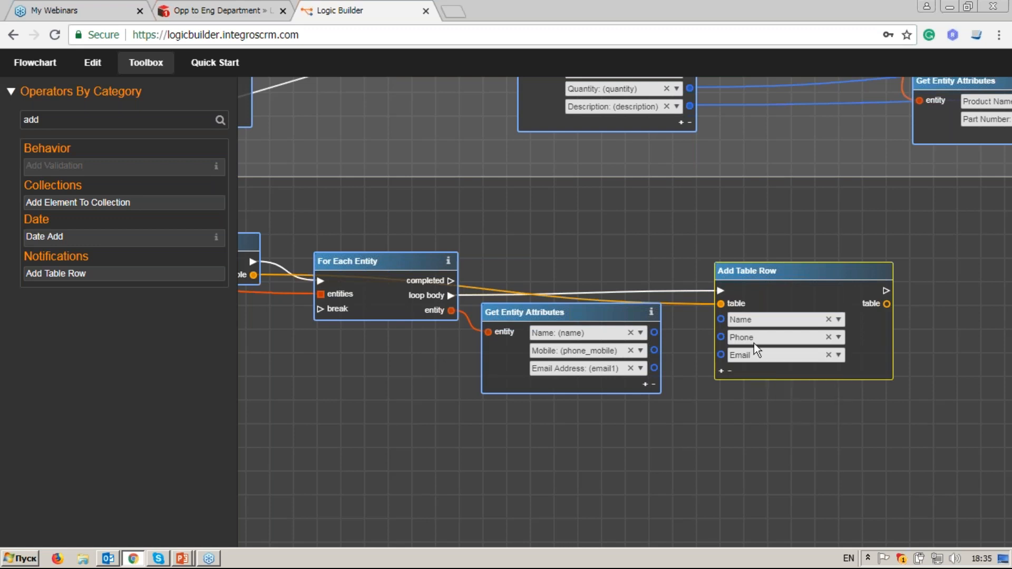
Step: Wire the contact's Name, Mobile and Email Address outputs into the Name, Phone and Email columns
left_click_drag(654, 332, 720, 319)
left_click_drag(613, 312, 609, 328)
left_click_drag(650, 366, 720, 337)
left_click_drag(650, 384, 720, 355)
left_click_drag(884, 353, 681, 356)
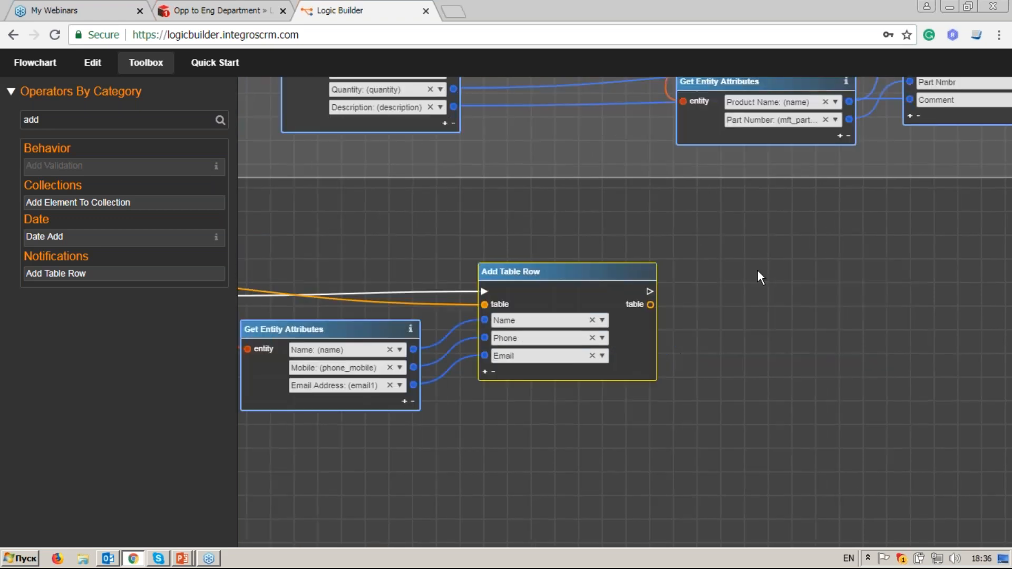
left_click_drag(87, 127, 8, 120)
Step: Add a Set Variable after Add Table Row, storing the contacts table as cntcts_table
type("set ")
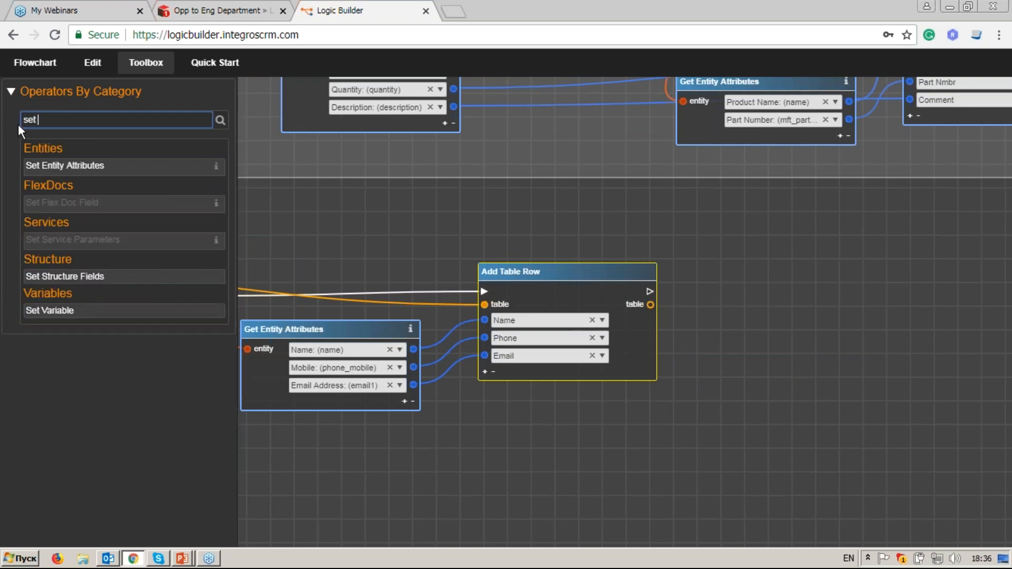
type("v")
left_click_drag(91, 172, 811, 269)
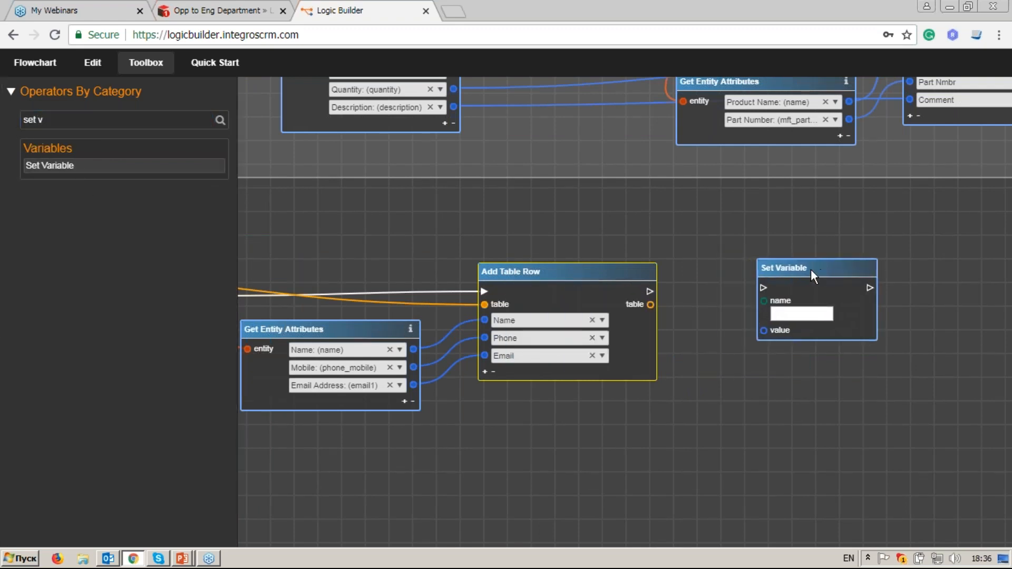
left_click_drag(649, 291, 798, 268)
left_click_drag(651, 304, 785, 332)
left_click_drag(830, 266, 783, 277)
left_click(780, 322)
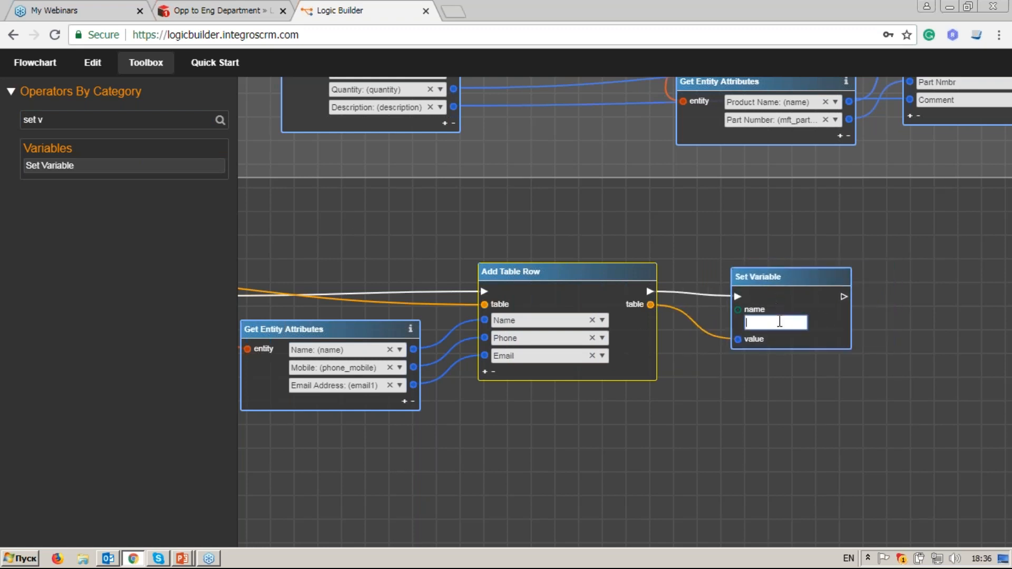
type("cntcts_table")
Step: Select the contact-collecting nodes and wrap them in a comment group titled '2. Collect Contacts'
scroll(715, 351, "down", 2)
scroll(422, 384, "down", 3)
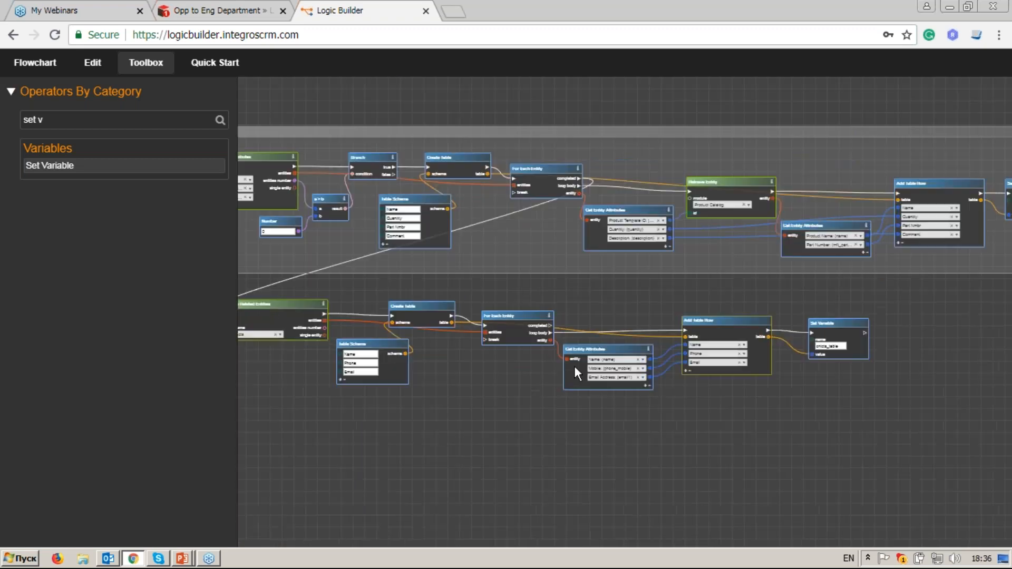
scroll(586, 390, "up", 1)
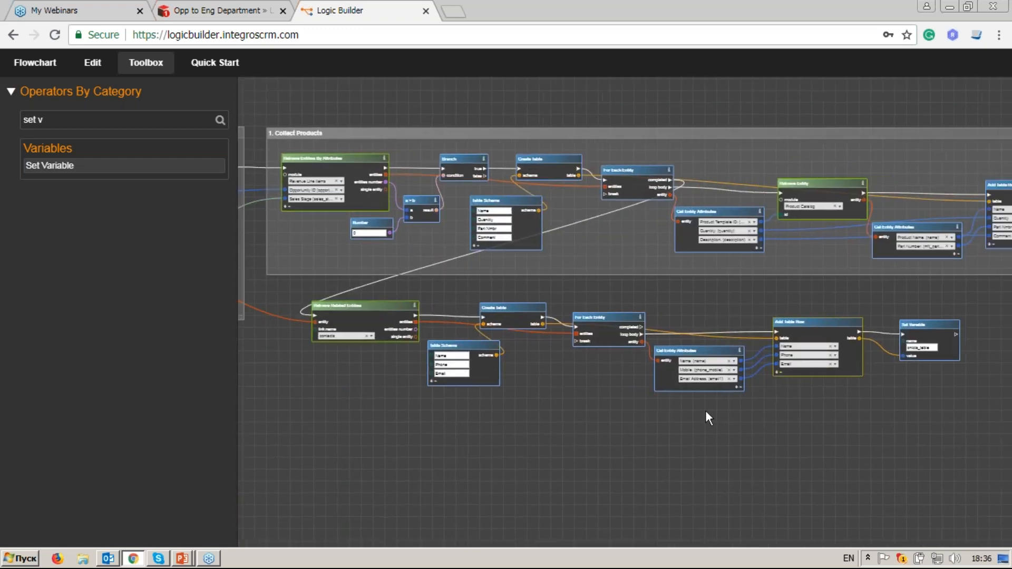
left_click_drag(273, 284, 959, 418)
right_click(935, 329)
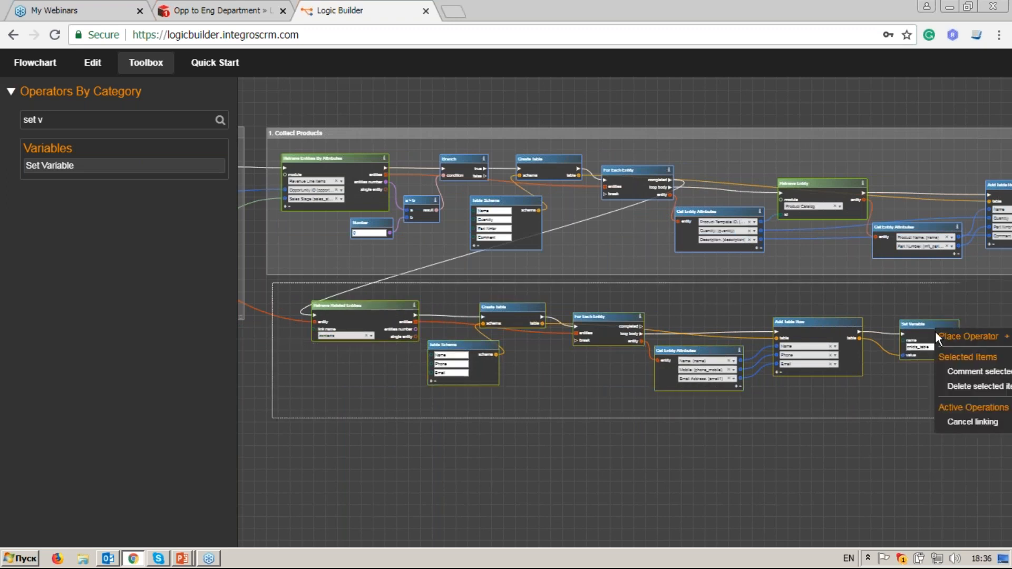
left_click(956, 367)
left_click_drag(665, 280, 657, 296)
double_click(657, 296)
type("2")
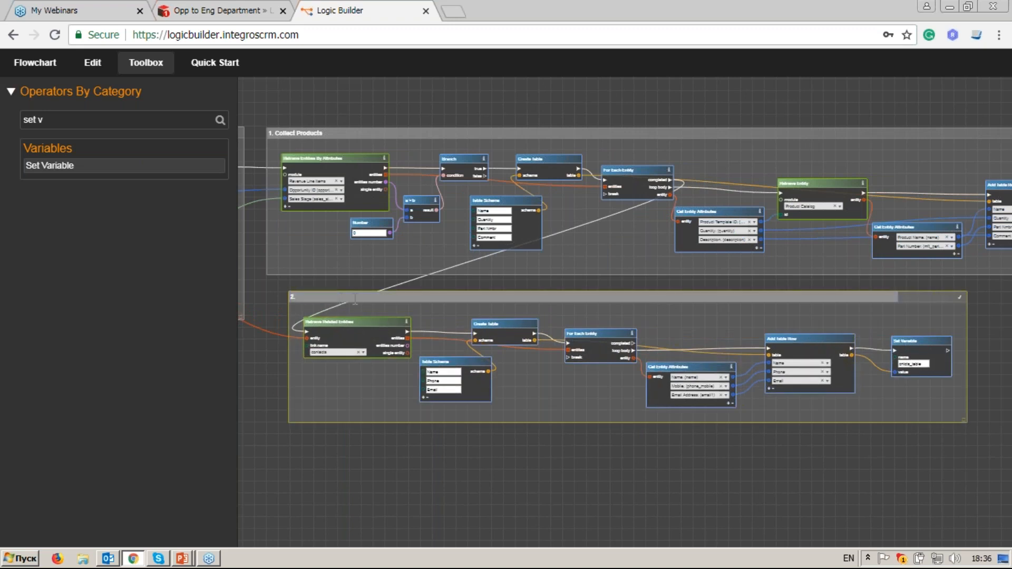
type(". Collect Contacts")
key("Return")
scroll(492, 488, "up", 2)
left_click_drag(465, 422, 647, 423)
Step: Scroll through the Opp to Eng Department template's Context list and Template field, then return to Logic Builder
left_click(214, 12)
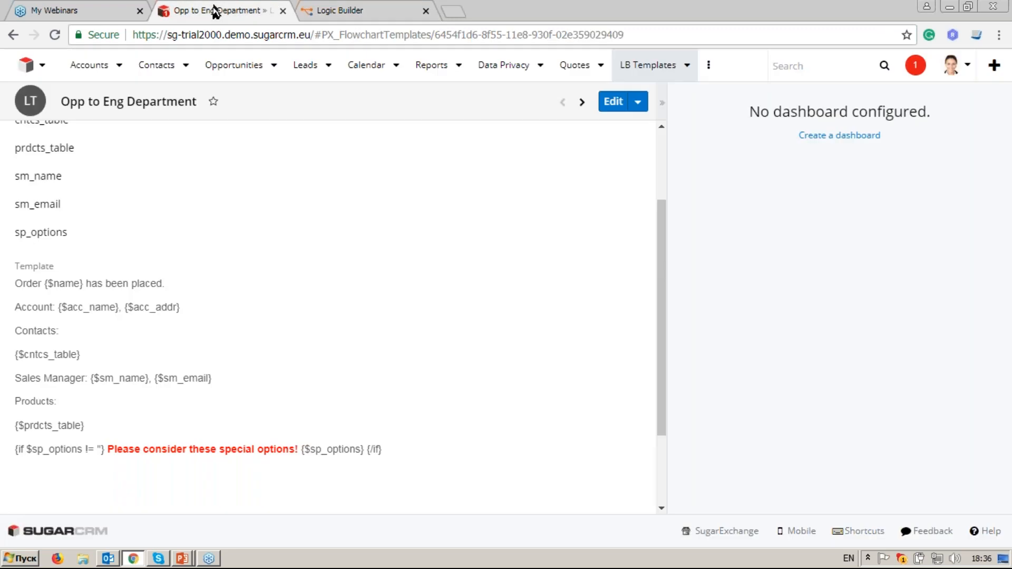
scroll(102, 272, "up", 3)
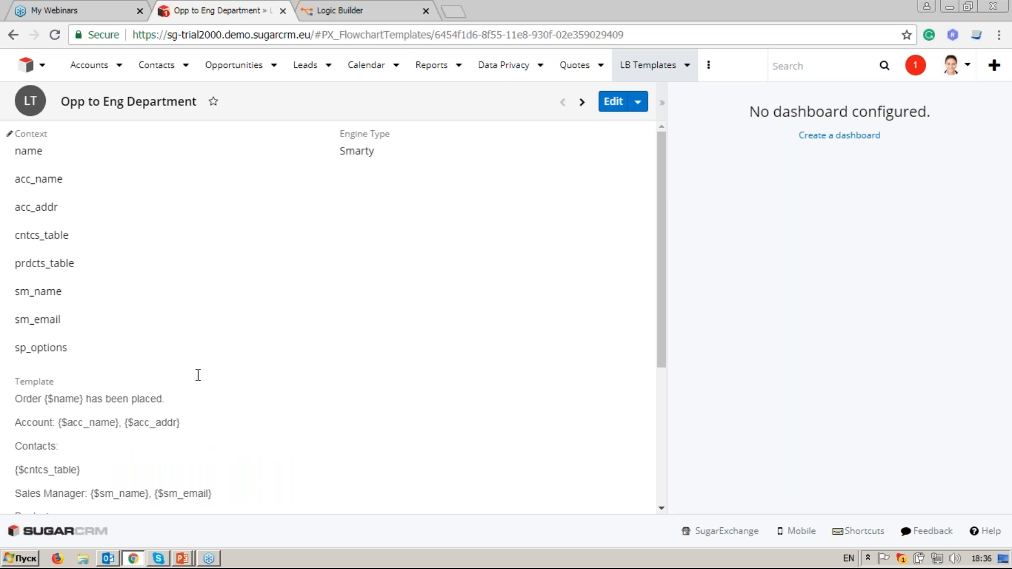
scroll(191, 379, "down", 2)
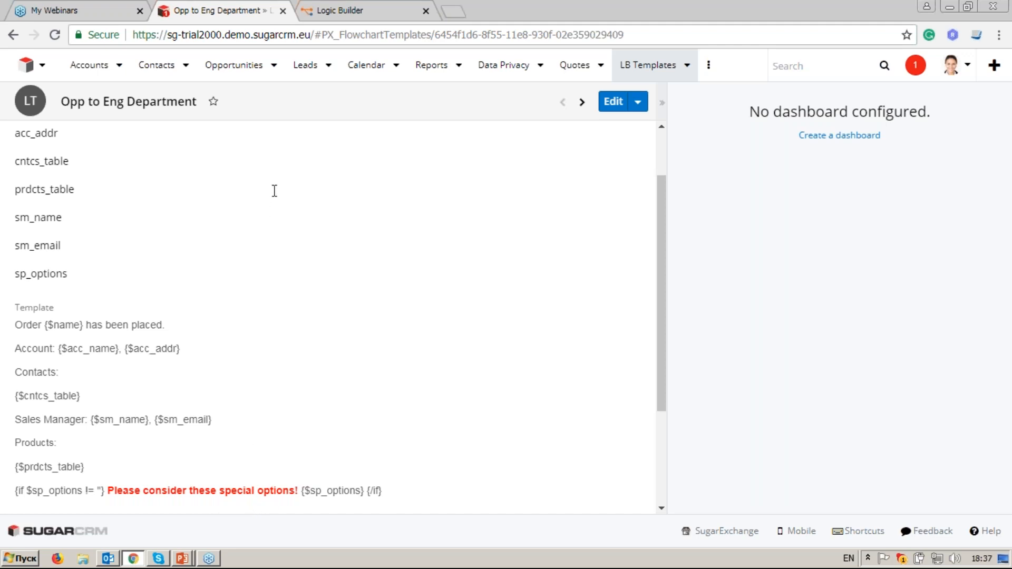
left_click(336, 8)
Step: Search 'retr' and place a Retrieve Related Entities node below the Collect Contacts group
left_click_drag(678, 374, 529, 327)
scroll(370, 265, "up", 2)
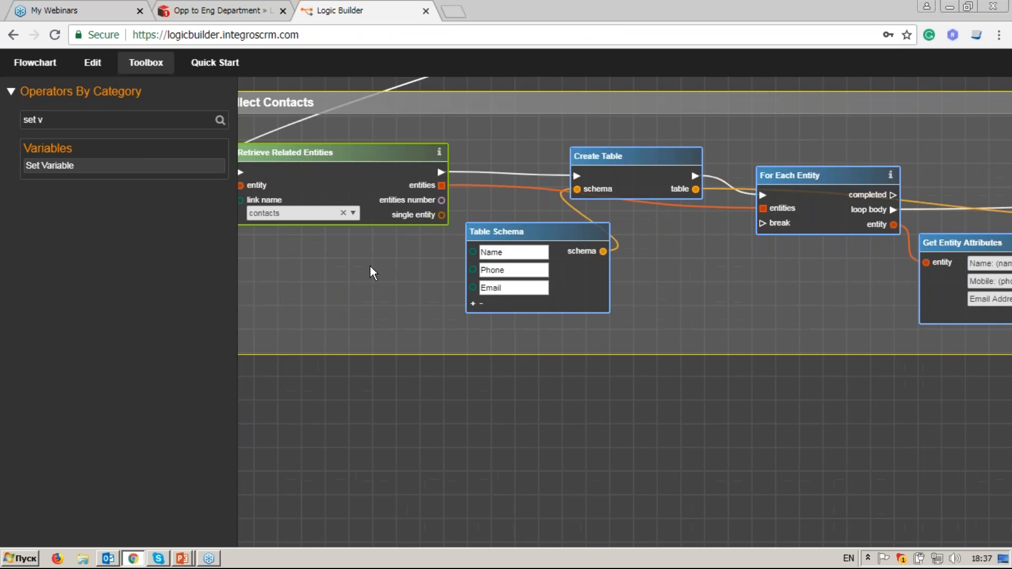
triple_click(106, 119)
type("retr")
left_click_drag(136, 213, 441, 440)
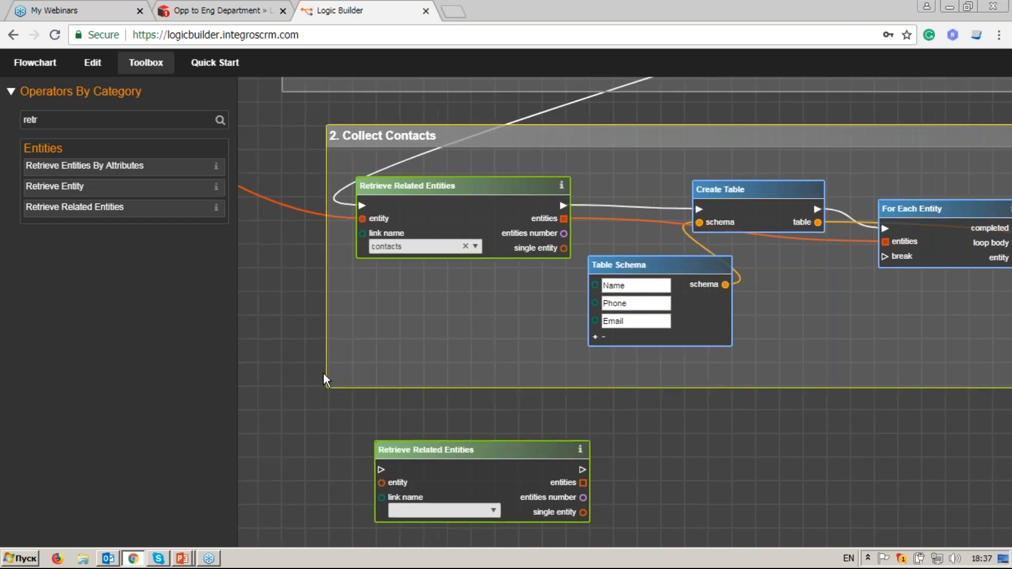
scroll(303, 300, "down", 2)
left_click_drag(302, 299, 558, 344)
left_click_drag(272, 234, 555, 361)
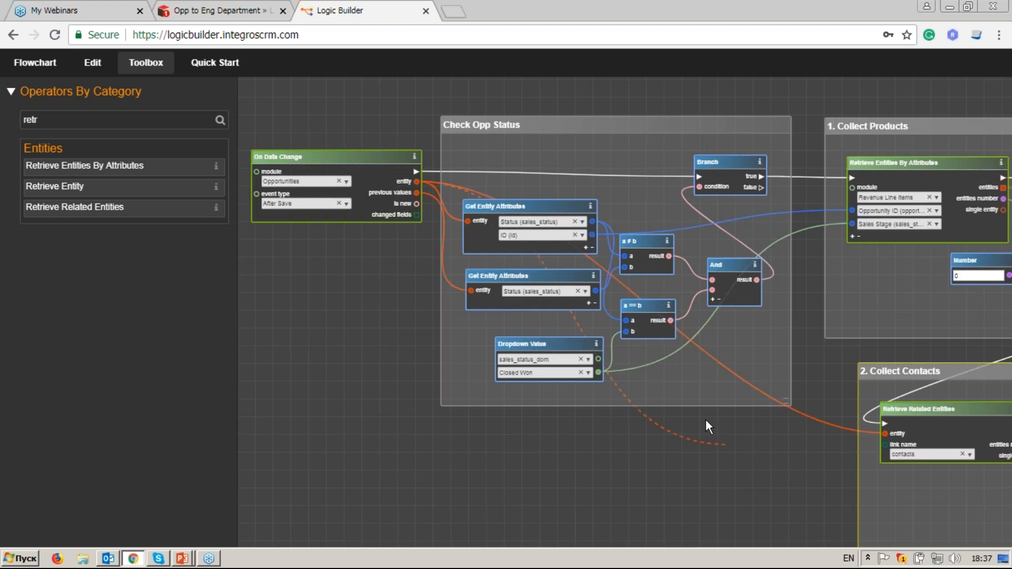
Step: Connect the On Data Change entity output to the node and set its link name to notes
left_click_drag(758, 451, 457, 280)
scroll(549, 446, "up", 3)
scroll(549, 444, "up", 3)
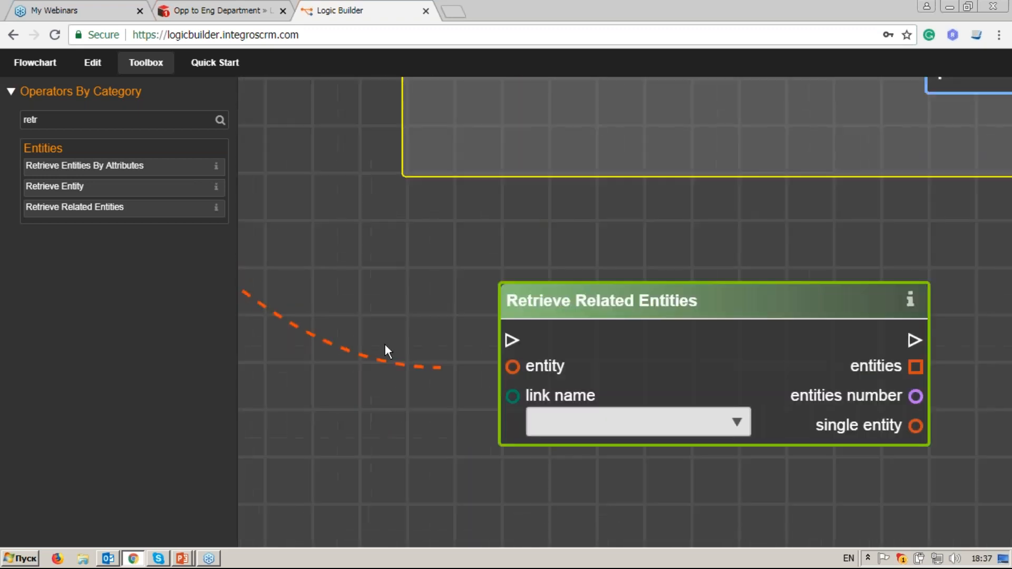
left_click(454, 341)
left_click(659, 401)
type("notes")
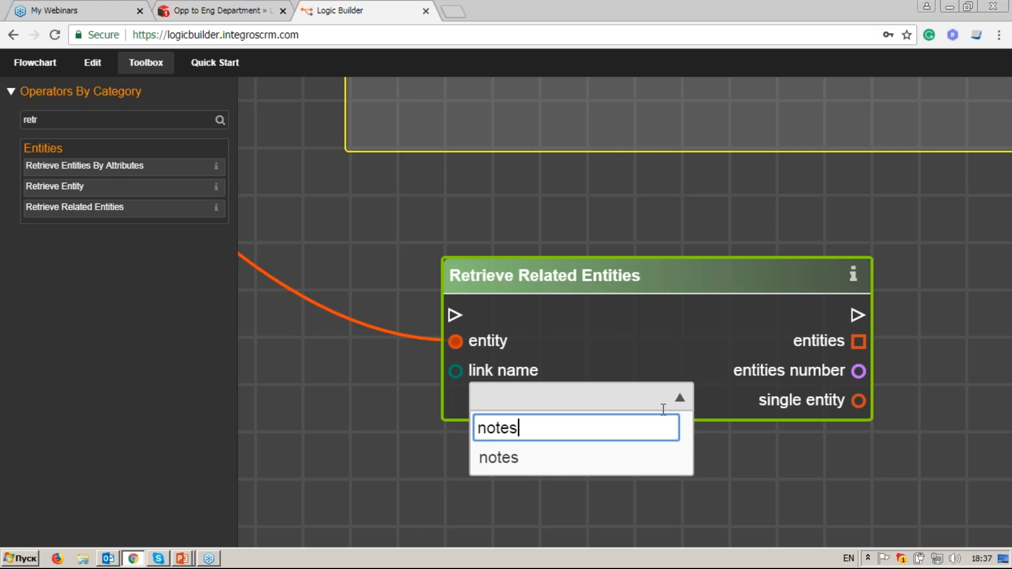
left_click(653, 457)
left_click_drag(609, 276, 574, 267)
left_click_drag(800, 354, 643, 334)
left_click_drag(609, 406, 677, 397)
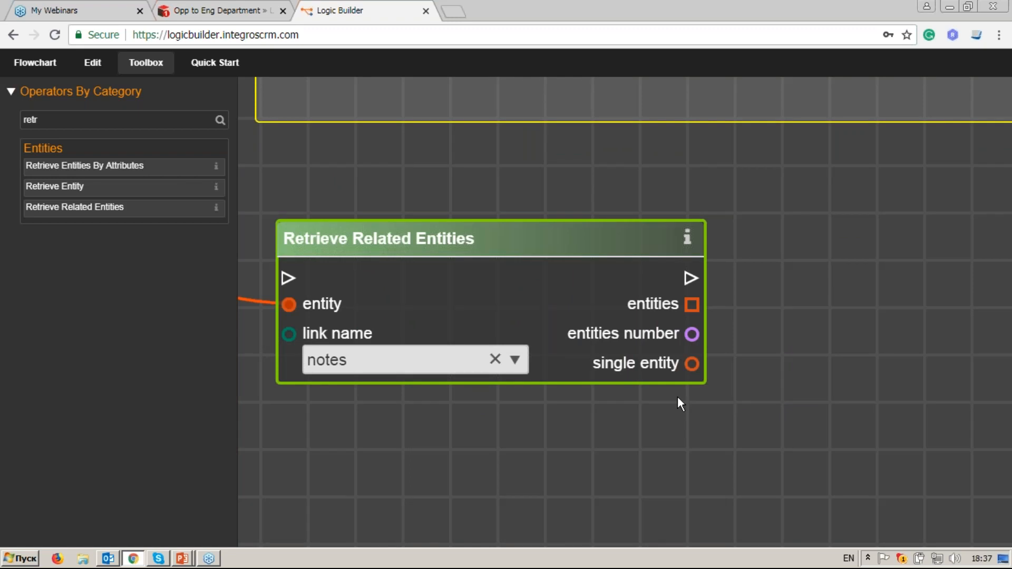
left_click_drag(79, 120, 16, 120)
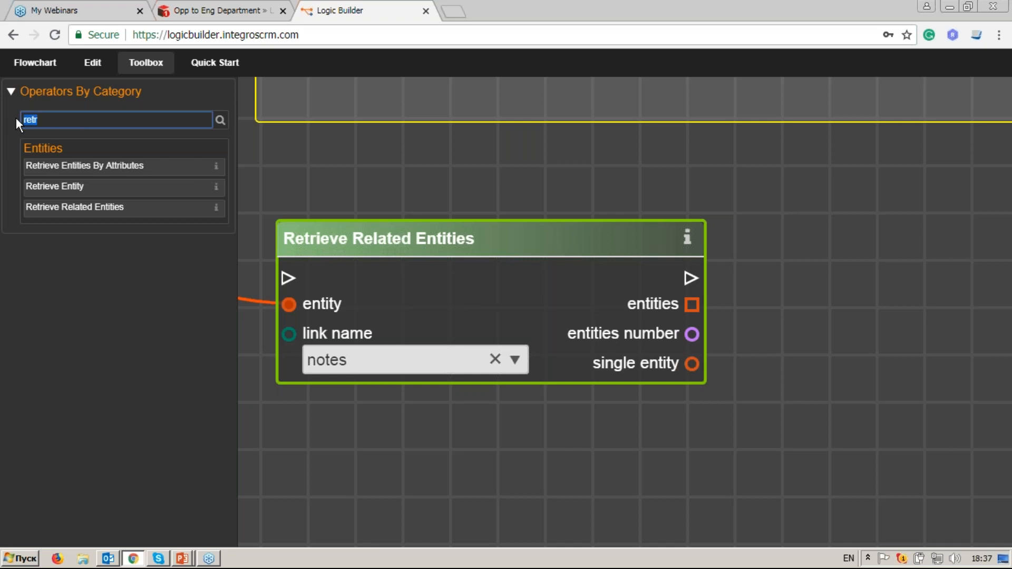
Step: Add a Set Variable node named sp_options that runs after Retrieve Related Entities
key("BackSpace")
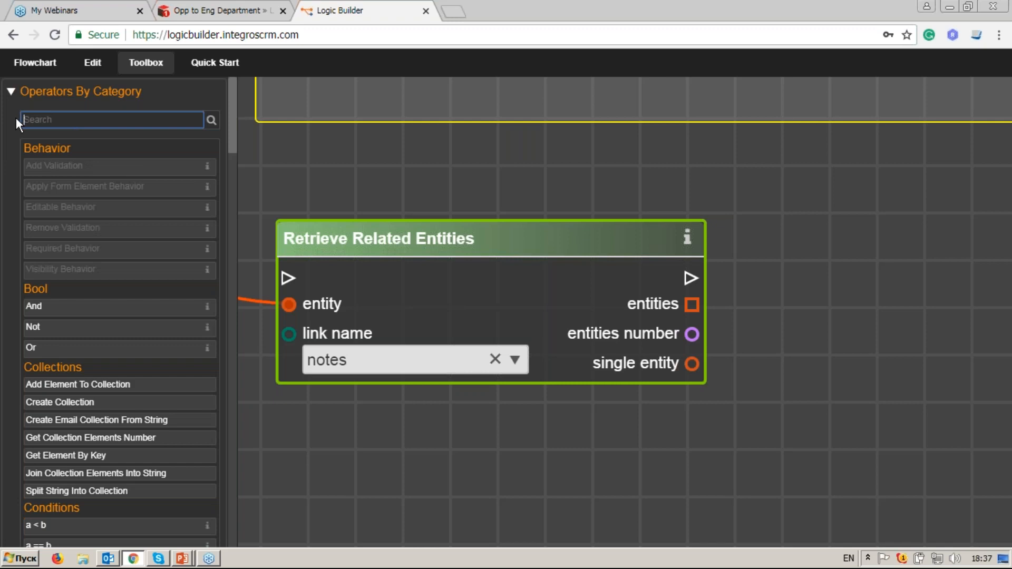
type("set")
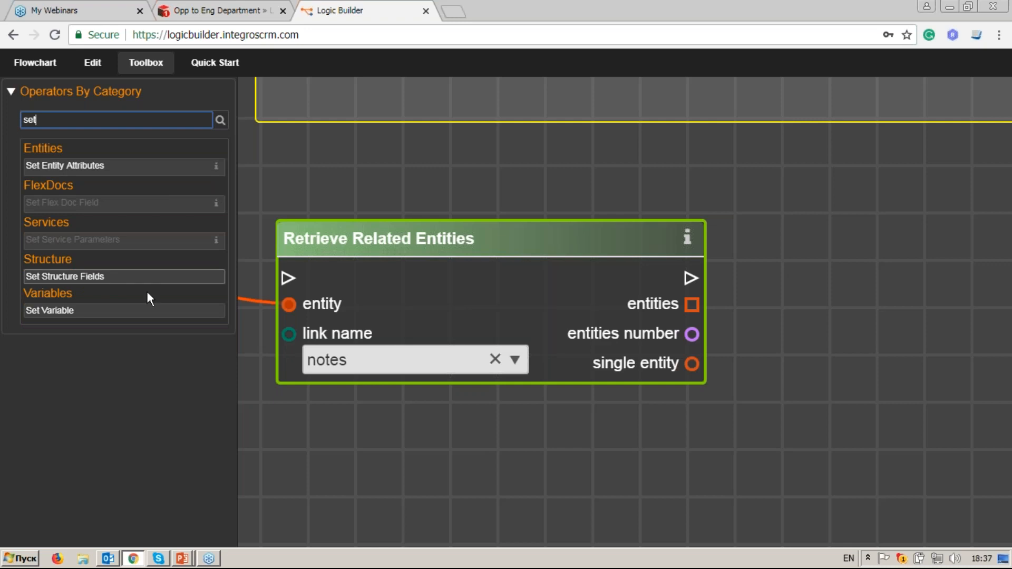
left_click_drag(147, 310, 883, 243)
left_click_drag(793, 388, 564, 326)
left_click_drag(458, 215, 578, 209)
left_click(632, 279)
type("sp")
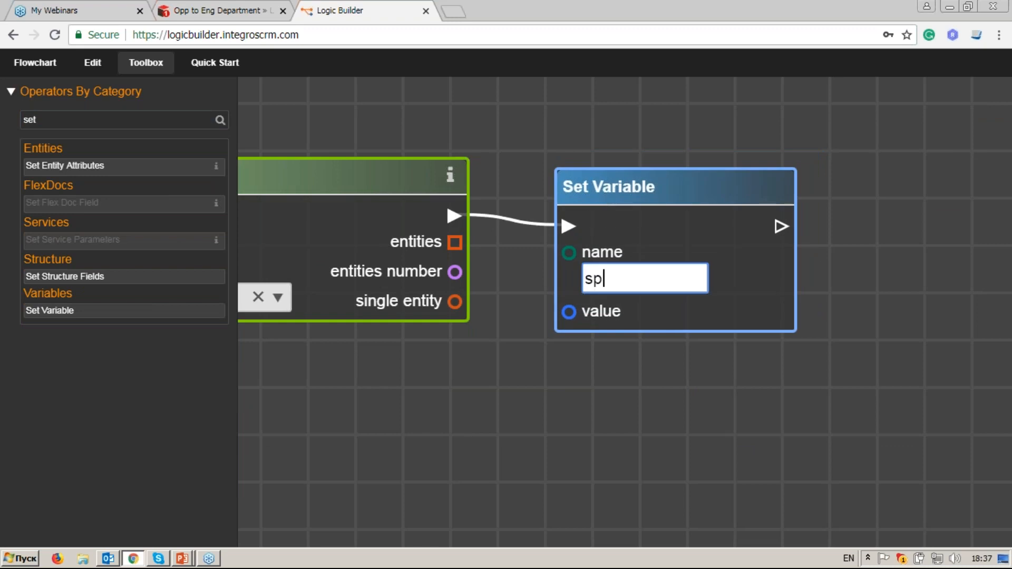
type("_options")
Step: Feed a new String constant node into the sp_options value input
double_click(76, 120)
type("str")
left_click_drag(37, 235, 579, 317)
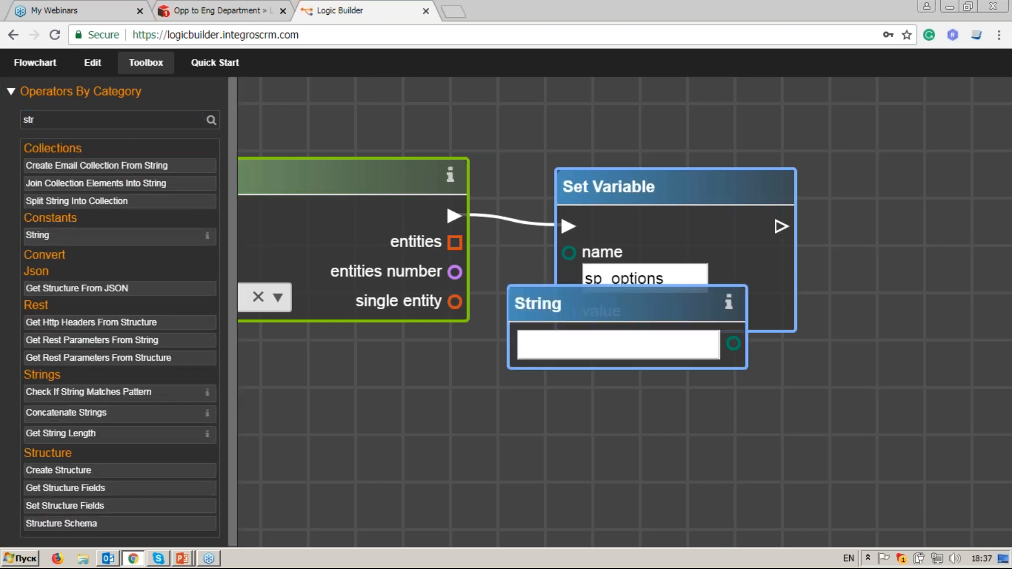
left_click_drag(781, 431, 568, 315)
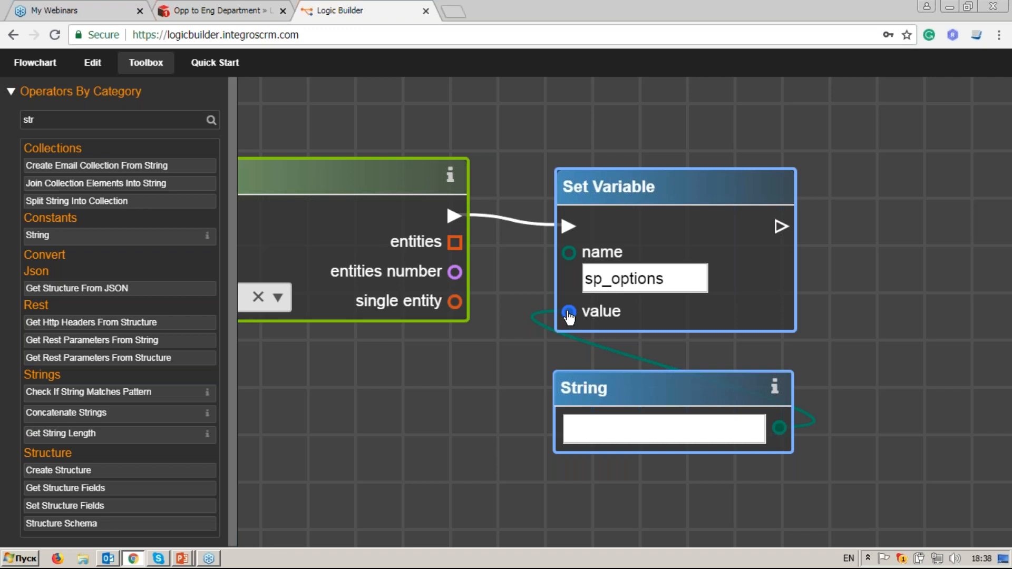
Step: Add a For Each Entity loop after Set Variable, iterating over the retrieved related entities
left_click_drag(445, 349, 456, 345)
left_click_drag(63, 121, 18, 122)
key("BackSpace")
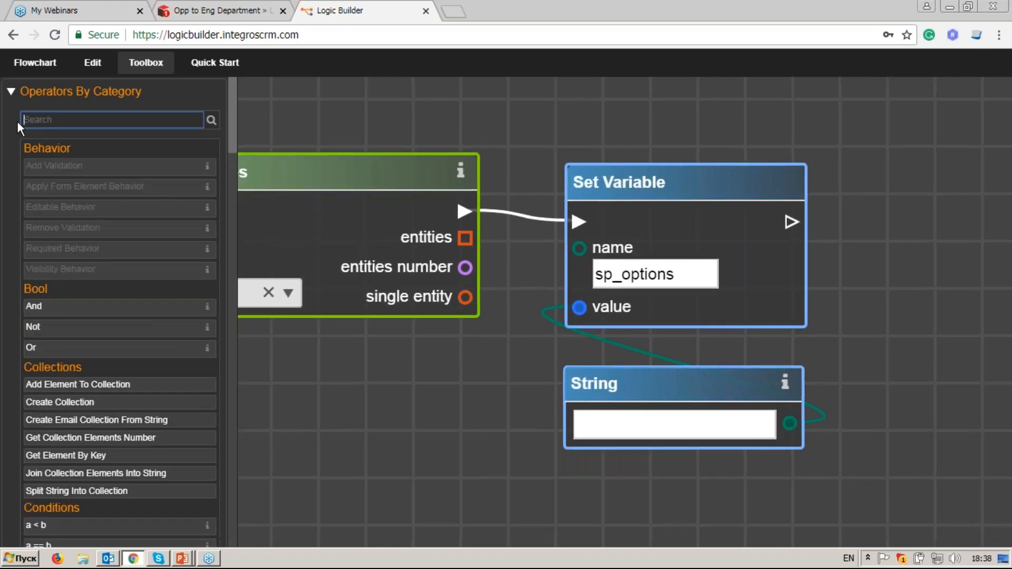
type("for")
left_click_drag(120, 232, 592, 325)
left_click_drag(791, 221, 889, 240)
left_click_drag(465, 241, 497, 273)
left_click_drag(590, 207, 597, 209)
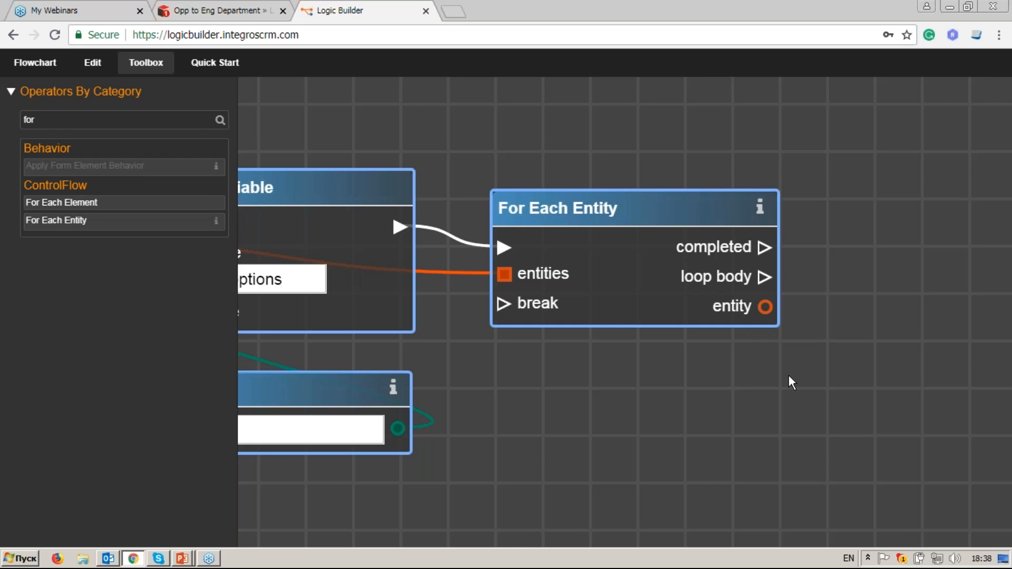
Step: In the loop body, retrieve each entity's related records through the Tags (tag_link) link
left_click_drag(48, 120, 7, 121)
key("BackSpace")
type("retr")
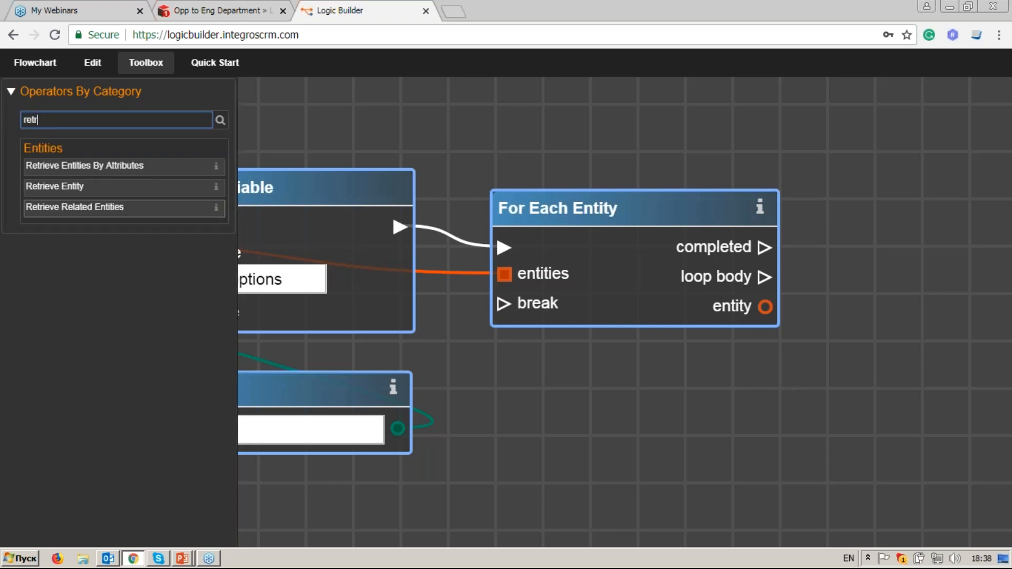
mouse_move(144, 210)
left_mouse_down()
mouse_move(673, 332)
mouse_move(888, 316)
mouse_move(611, 292)
mouse_move(684, 263)
mouse_move(749, 205)
left_mouse_up()
mouse_move(469, 214)
left_mouse_down()
mouse_move(551, 254)
mouse_move(605, 263)
left_mouse_up()
left_click_drag(471, 245, 606, 290)
left_click(830, 347)
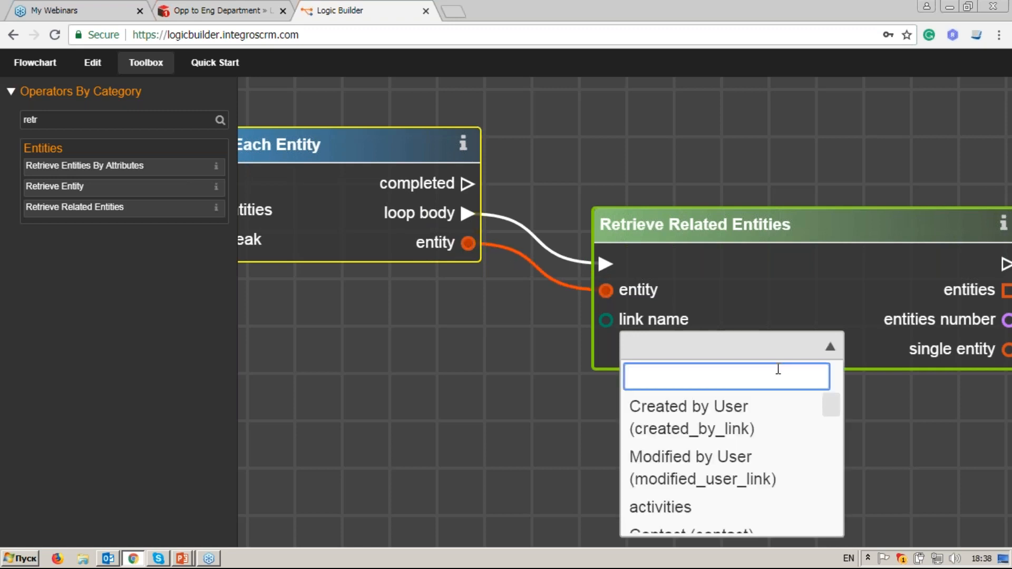
type("tag")
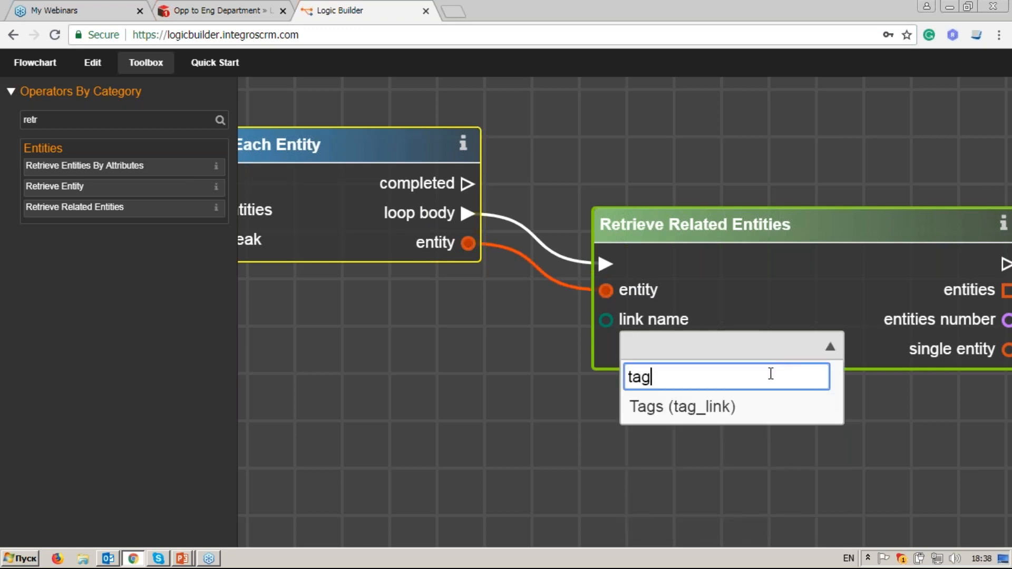
left_click(774, 407)
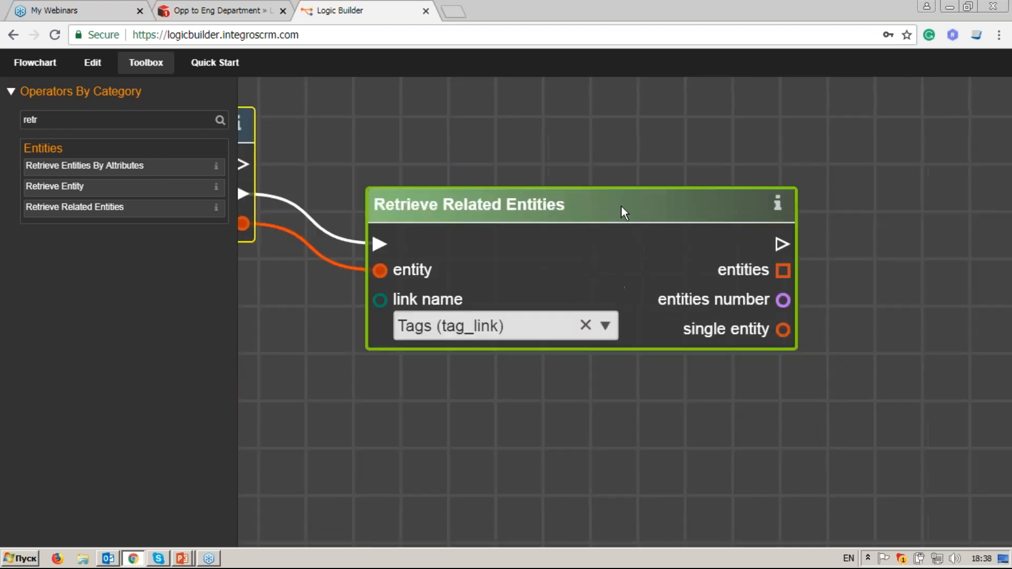
Step: Add a For Each Entity loop over the retrieved tags, wired into the execution flow
left_click_drag(43, 120, 7, 117)
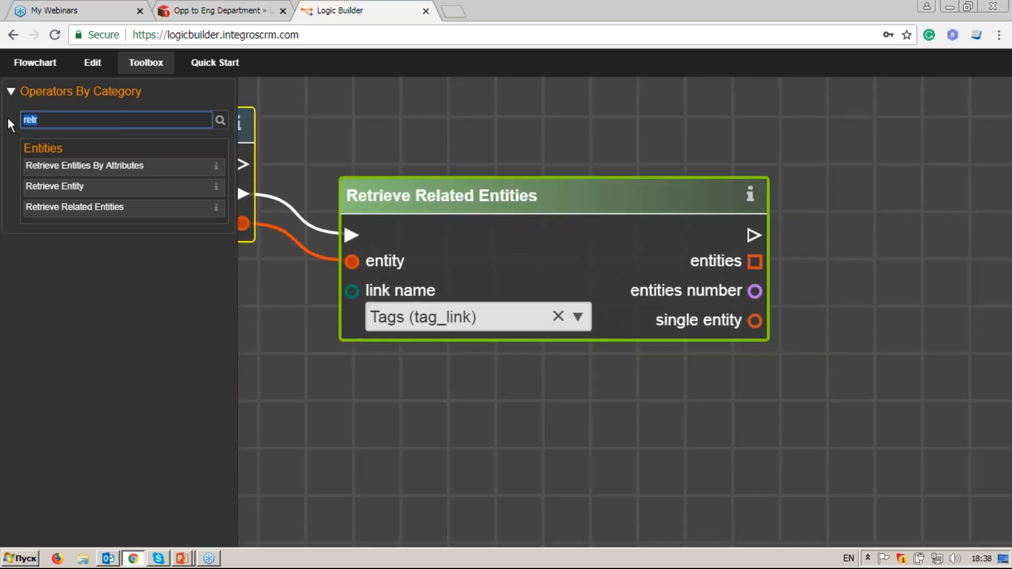
key("BackSpace")
type("for")
left_click_drag(108, 221, 915, 279)
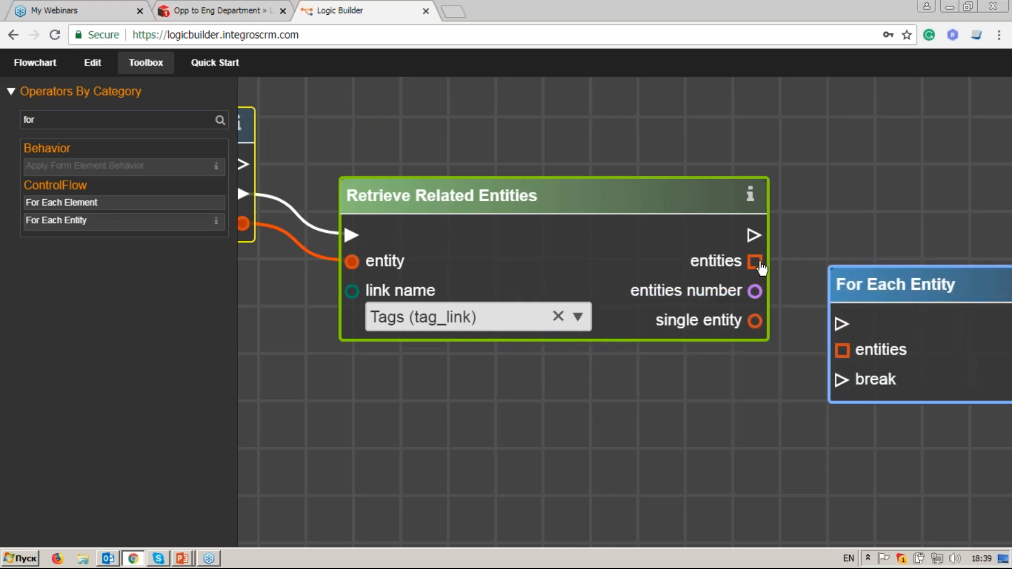
left_click_drag(757, 264, 841, 348)
left_click_drag(753, 235, 844, 320)
left_click_drag(849, 287, 853, 260)
left_click_drag(881, 370, 479, 342)
Step: Add a Branch node that runs on each pass of the tag loop body
double_click(58, 120)
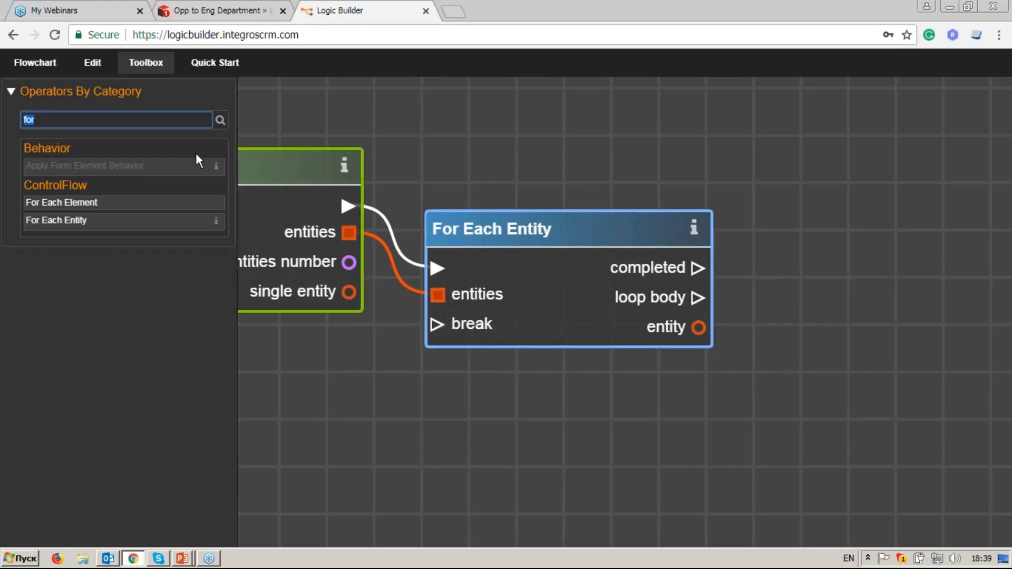
type("has")
left_click_drag(64, 122, 2, 121)
key("BackSpace")
type("bra")
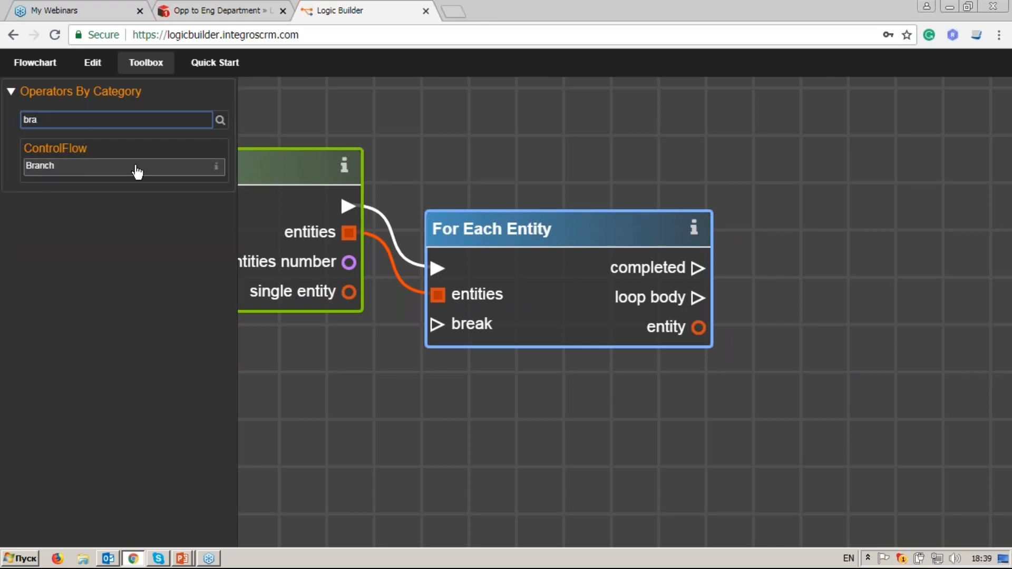
left_click_drag(137, 171, 911, 261)
left_click_drag(697, 299, 881, 303)
left_click_drag(850, 365, 586, 332)
left_click_drag(673, 239, 774, 234)
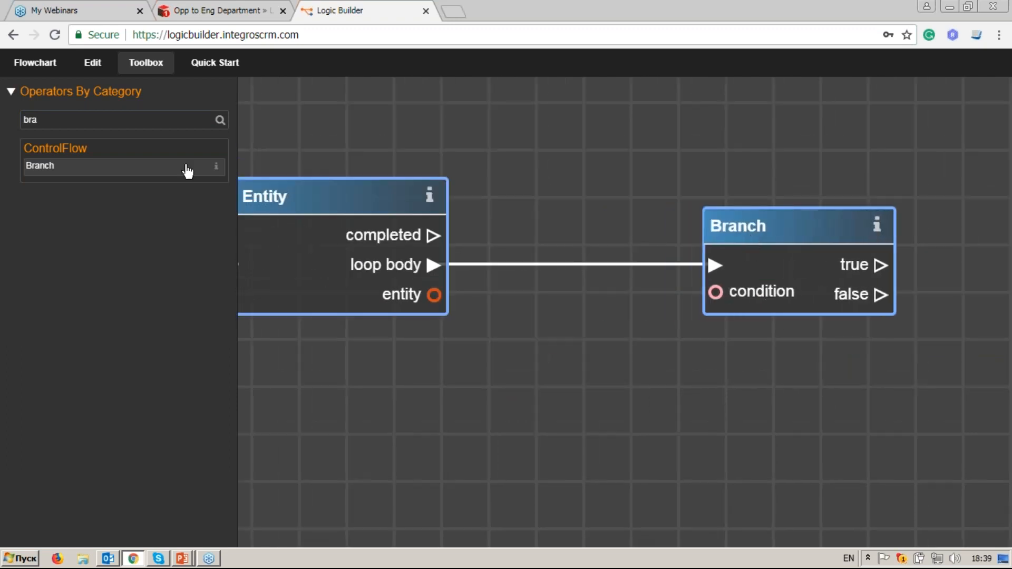
left_click_drag(113, 118, 11, 118)
type("get ")
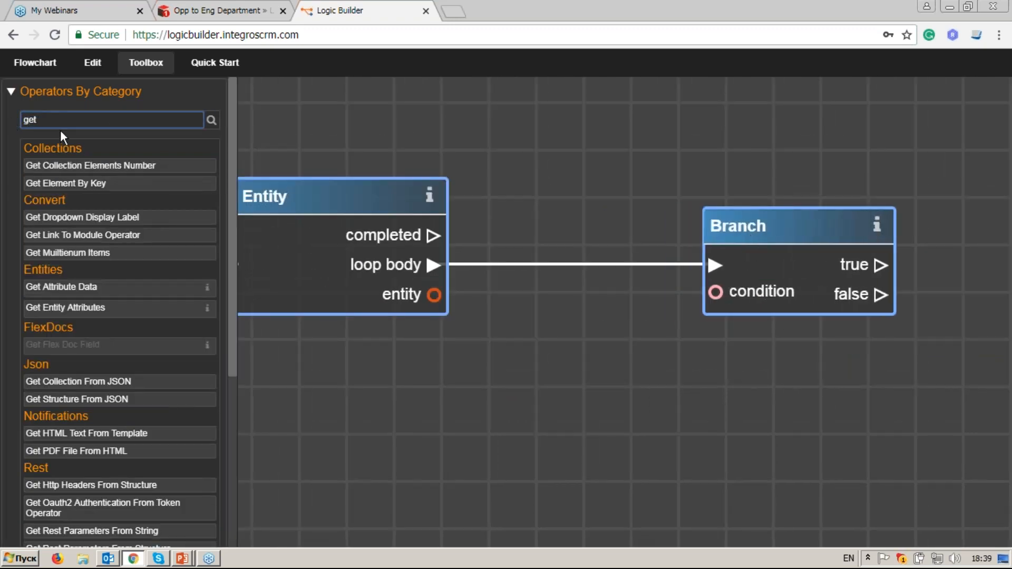
type("en")
Step: Read the looped entity's Name with a Get Entity Attributes node
left_click_drag(91, 167, 526, 400)
left_click_drag(434, 294, 491, 436)
left_click(707, 314)
type("name")
left_click(632, 382)
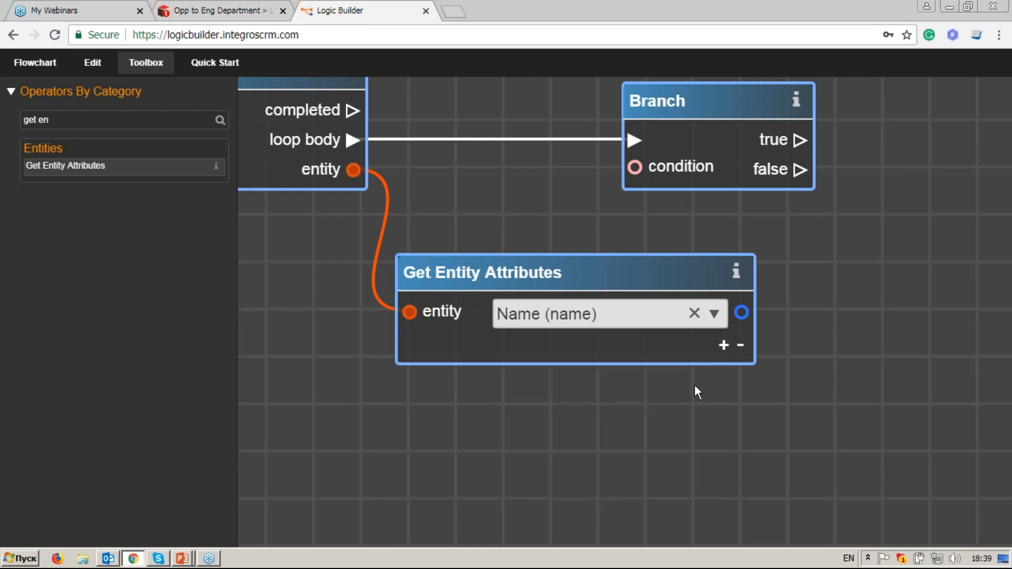
Step: Add an a == b comparison using the Name attribute as input a
left_click(98, 121)
key("ctrl+a")
type("a")
left_click_drag(103, 189, 761, 301)
left_click_drag(709, 339, 657, 280)
Step: Feed a String constant 'Special Requirements' into comparison input b
left_click(63, 120)
key("ctrl+a")
type("str")
left_click_drag(125, 236, 502, 392)
left_click_drag(651, 418, 710, 369)
left_click(564, 419)
type("Spe")
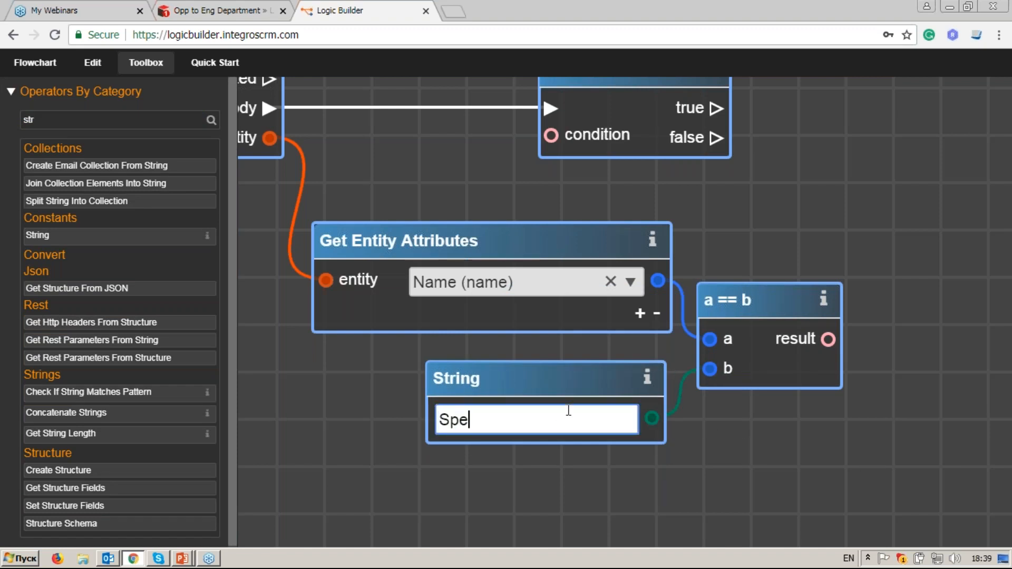
type("cial Requirements")
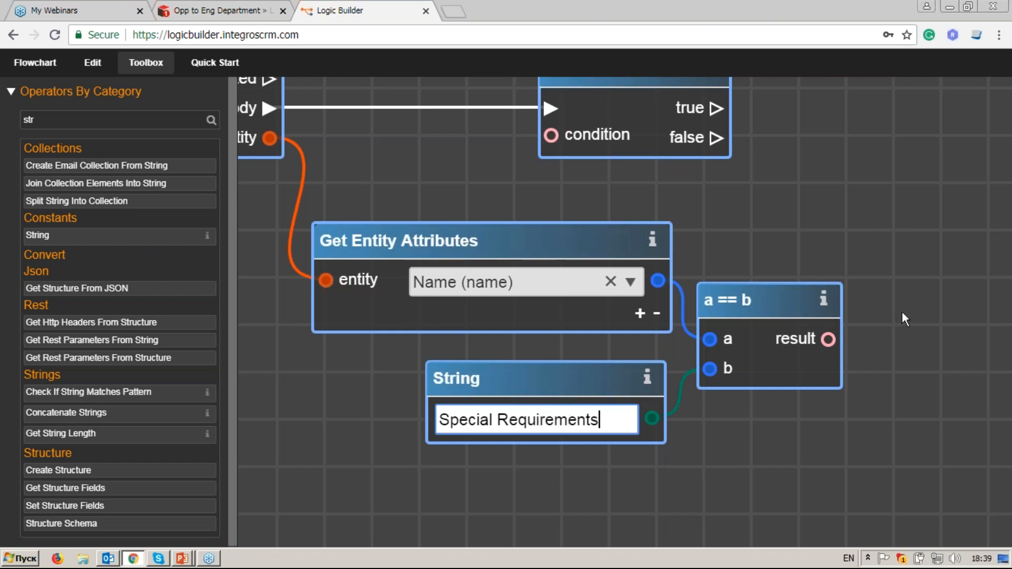
Step: Use the comparison result as the Branch condition
left_click_drag(903, 312, 850, 349)
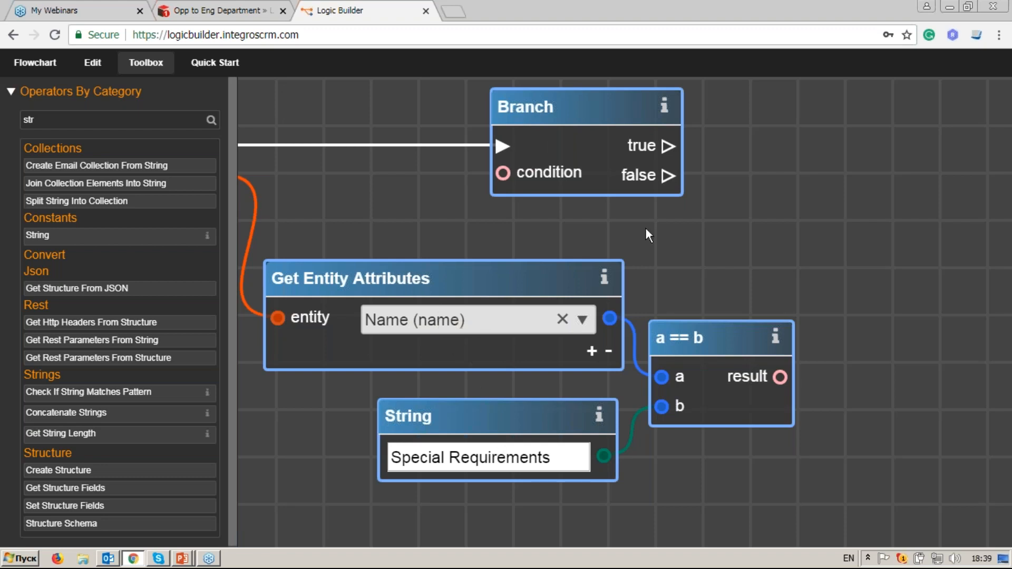
left_click_drag(779, 376, 503, 173)
left_click_drag(560, 100, 741, 100)
left_click_drag(851, 277, 733, 327)
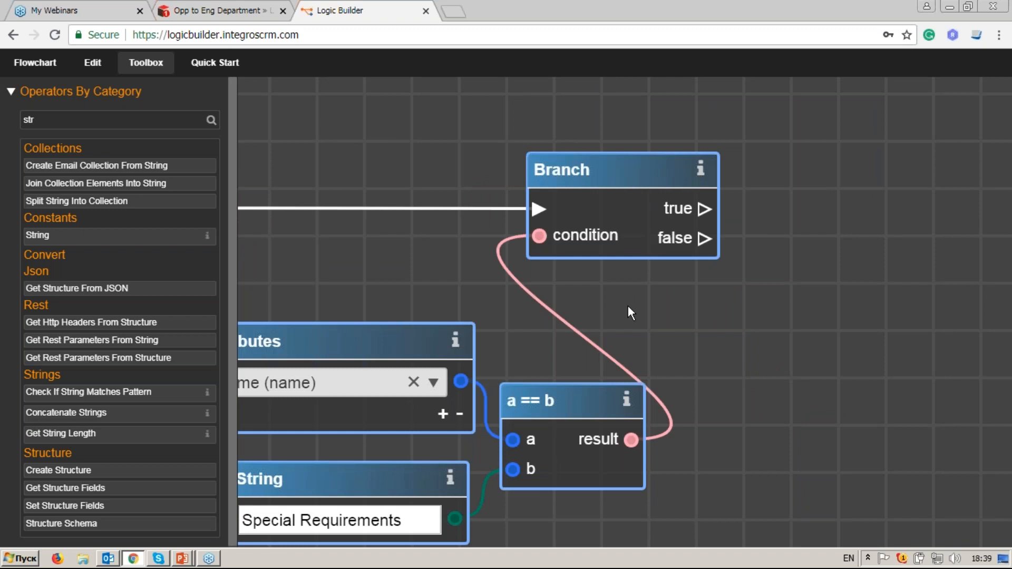
Step: Add a Get Variable node above the Branch for the sp_options variable
left_click(37, 120)
key("BackSpace")
key("BackSpace")
key("BackSpace")
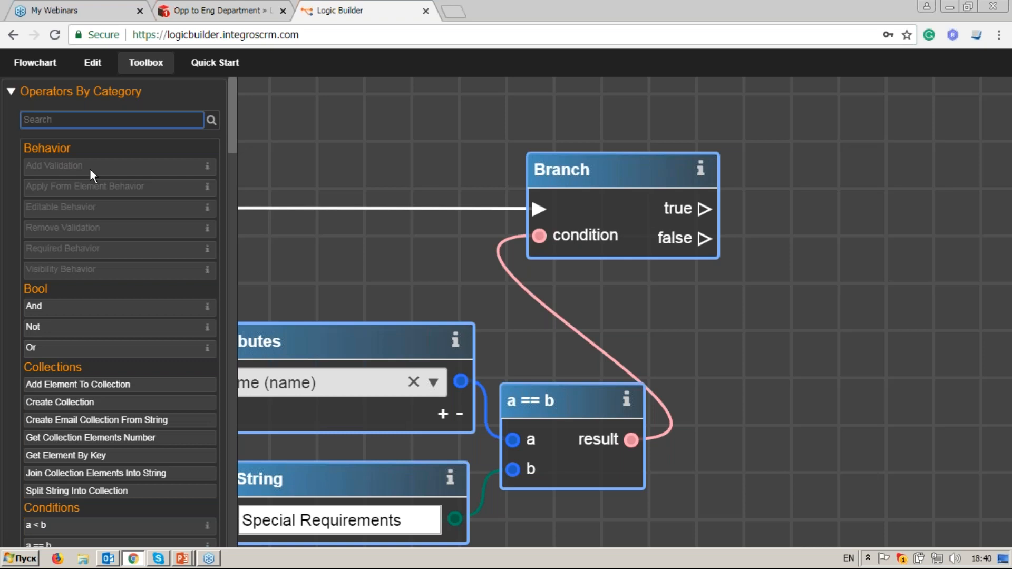
type("c")
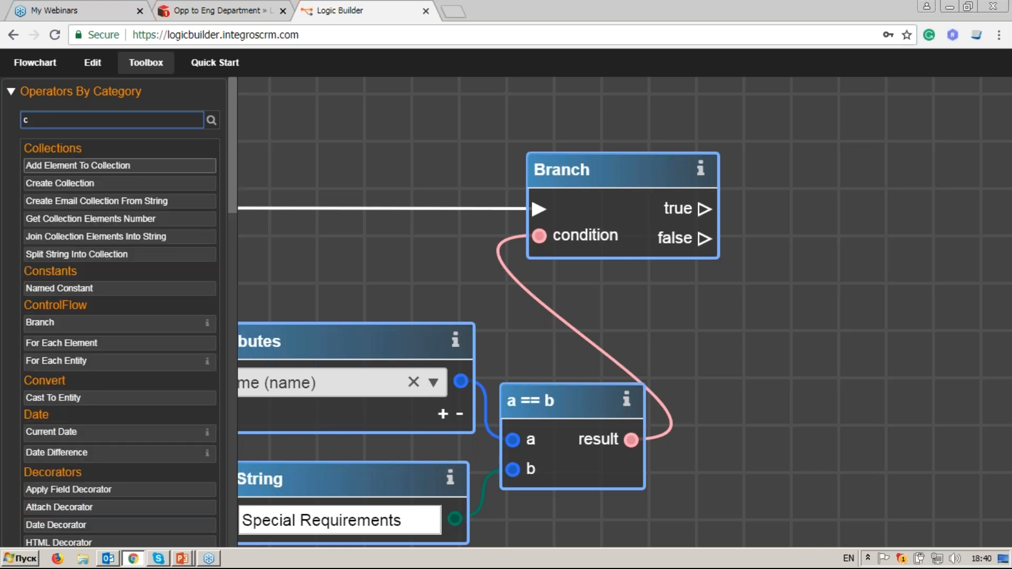
key("BackSpace")
type("get")
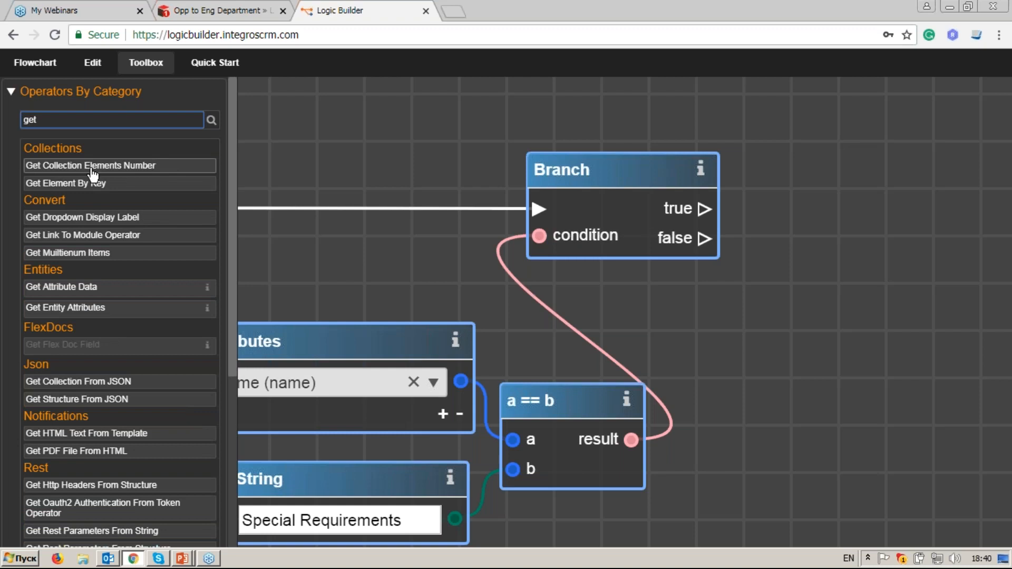
type(" b")
key("BackSpace")
type("v")
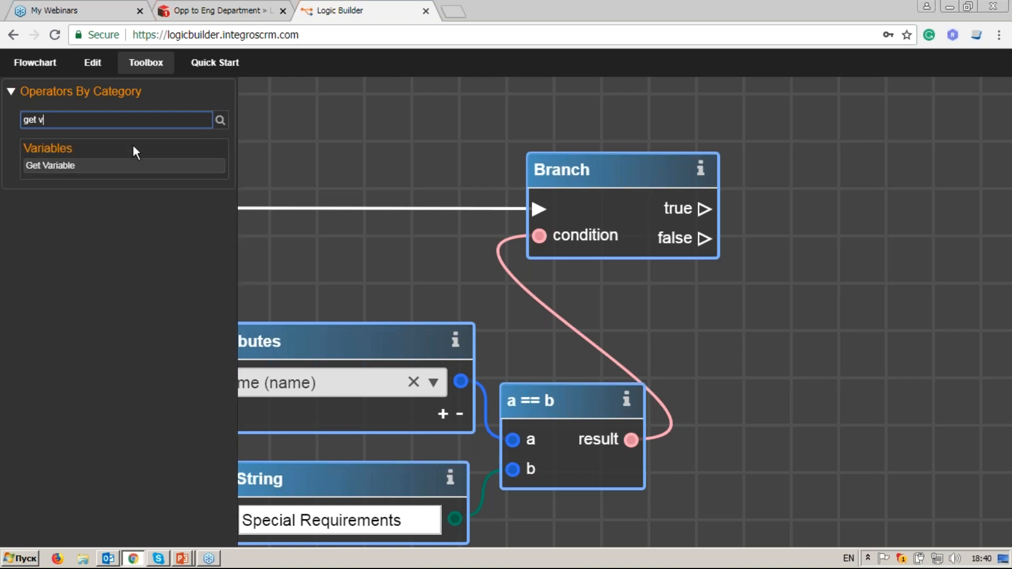
left_click_drag(50, 165, 904, 159)
left_click_drag(874, 384, 641, 432)
left_click(666, 217)
Step: Check the sp_options name on the earlier Set Variable node, then return to the Branch section
scroll(629, 306, "down", 3)
mouse_move(457, 330)
left_mouse_down()
mouse_move(606, 323)
mouse_move(801, 296)
left_mouse_up()
left_click_drag(380, 283, 880, 293)
left_click_drag(286, 220, 756, 308)
left_click_drag(416, 231, 342, 232)
left_click_drag(858, 348, 437, 332)
left_click_drag(859, 319, 462, 312)
mouse_move(953, 293)
left_mouse_down()
mouse_move(814, 292)
mouse_move(467, 247)
left_mouse_up()
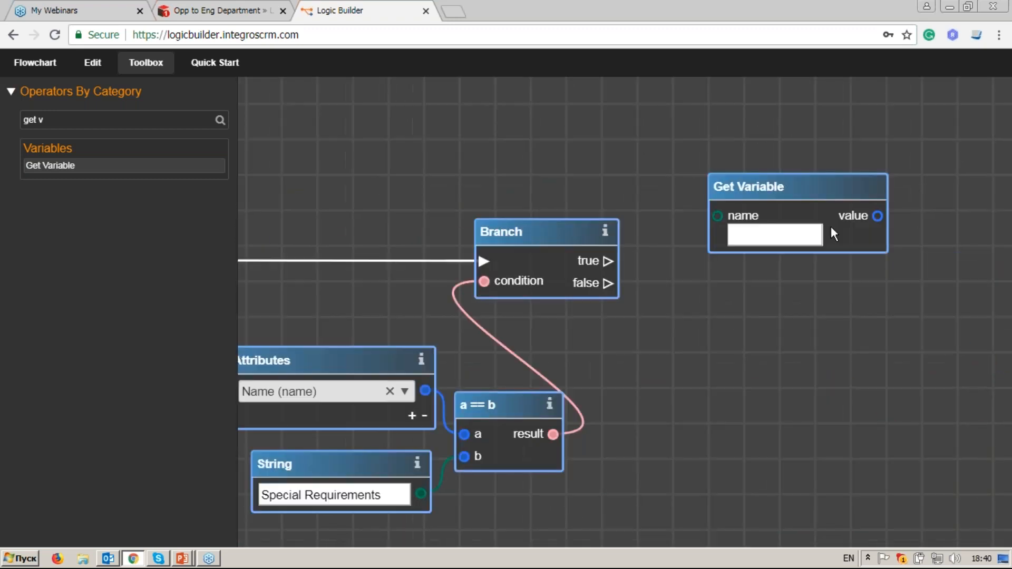
triple_click(78, 120)
type("get en")
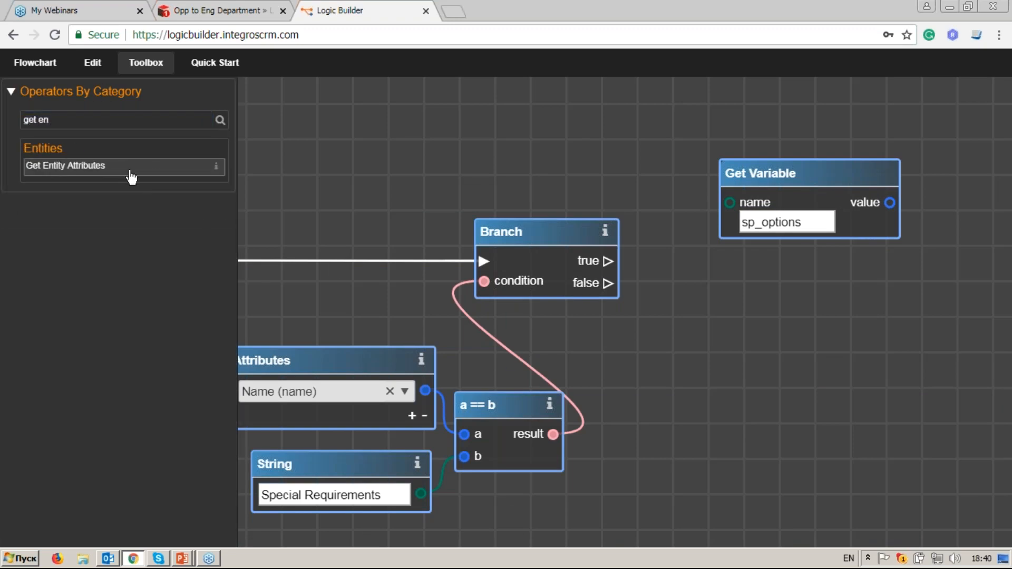
Step: Add another Get Entity Attributes node fed by the For Each Entity loop's entity output
left_click_drag(129, 170, 825, 284)
left_click(147, 66)
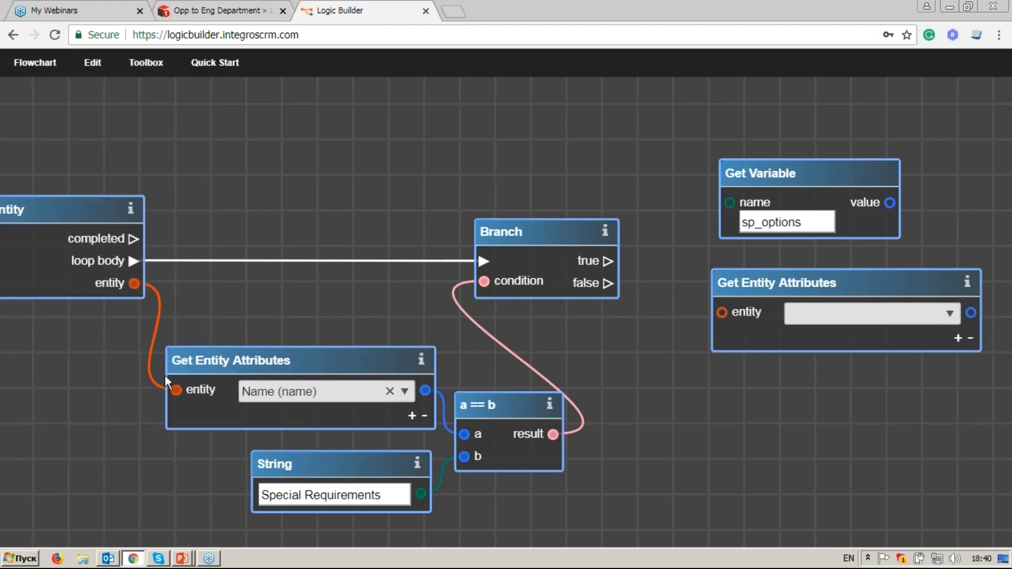
left_click_drag(159, 366, 586, 366)
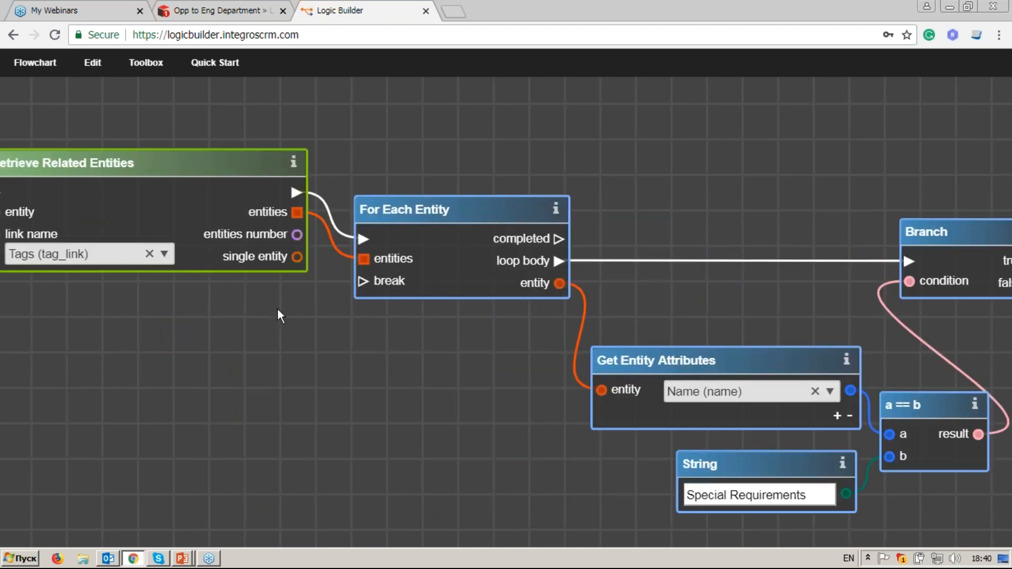
left_click_drag(309, 312, 830, 361)
left_click_drag(385, 219, 487, 336)
right_click(495, 329)
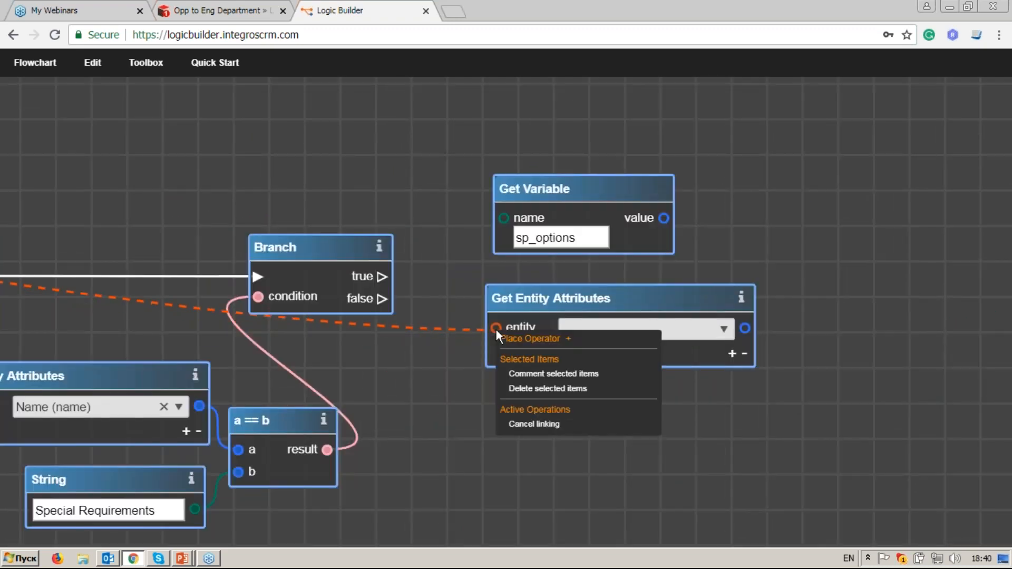
left_click(496, 330)
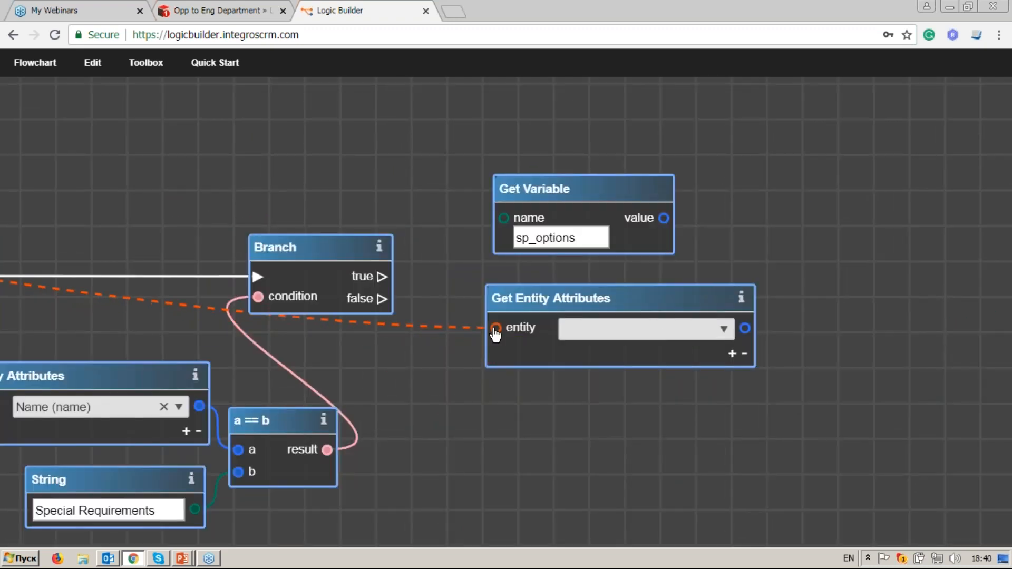
Step: Make the node return Description and Subject attributes
left_click(723, 329)
type("de")
key("Return")
left_click(732, 353)
left_click(725, 356)
type("s")
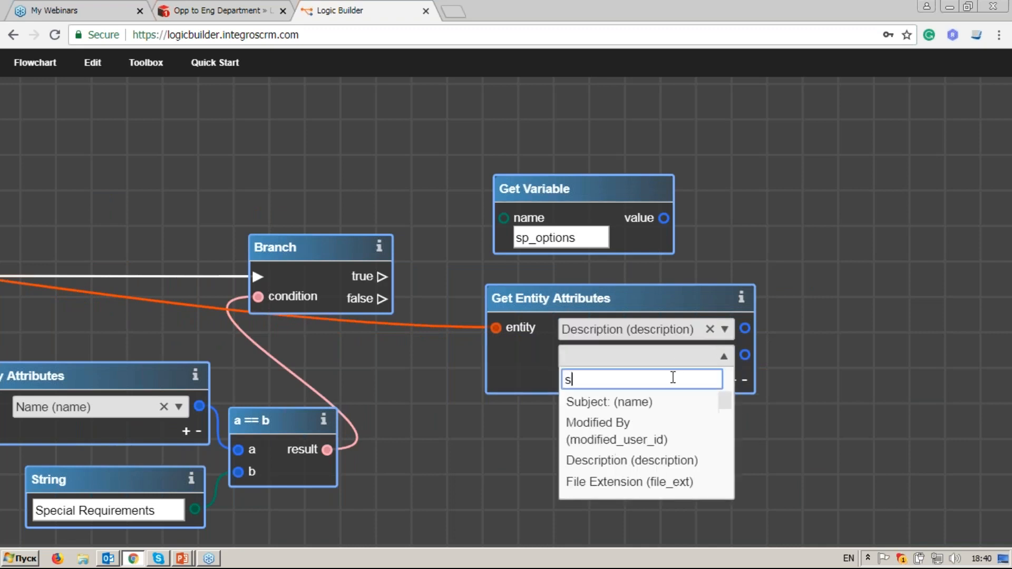
type("ubj")
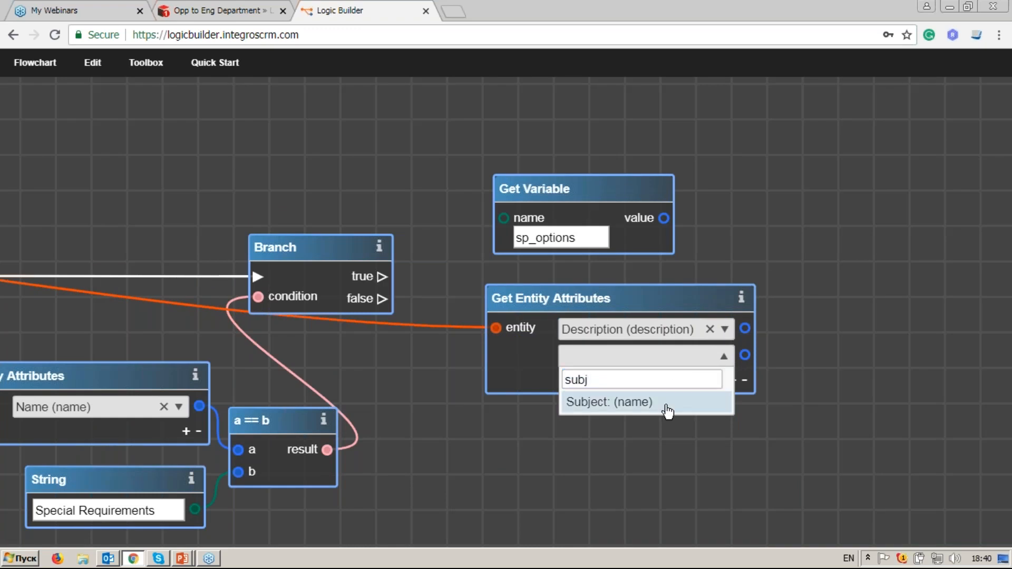
left_click(671, 409)
left_click_drag(631, 311, 617, 314)
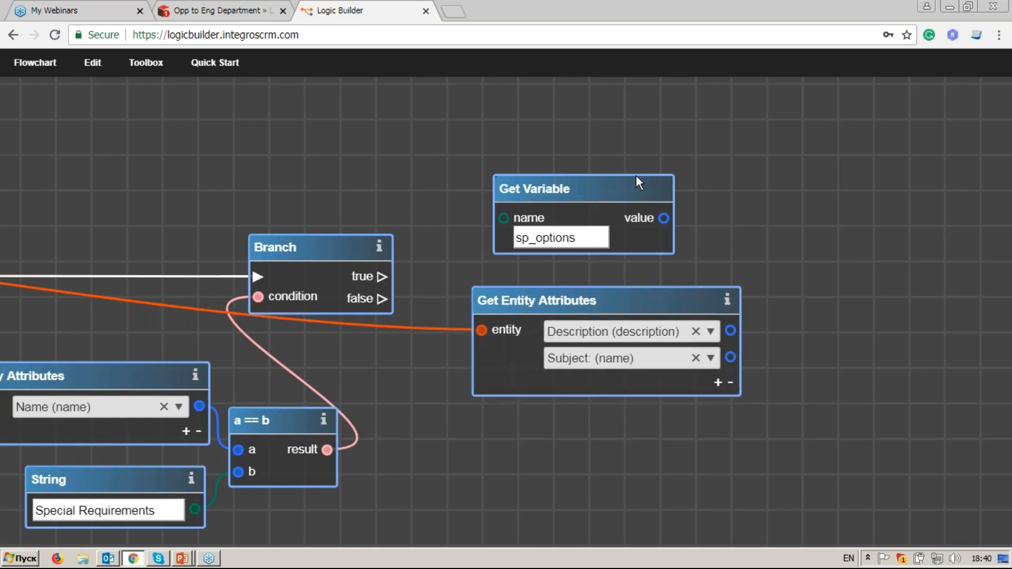
Step: Add a New Line node and a Concatenate Strings node to the canvas
left_click(146, 62)
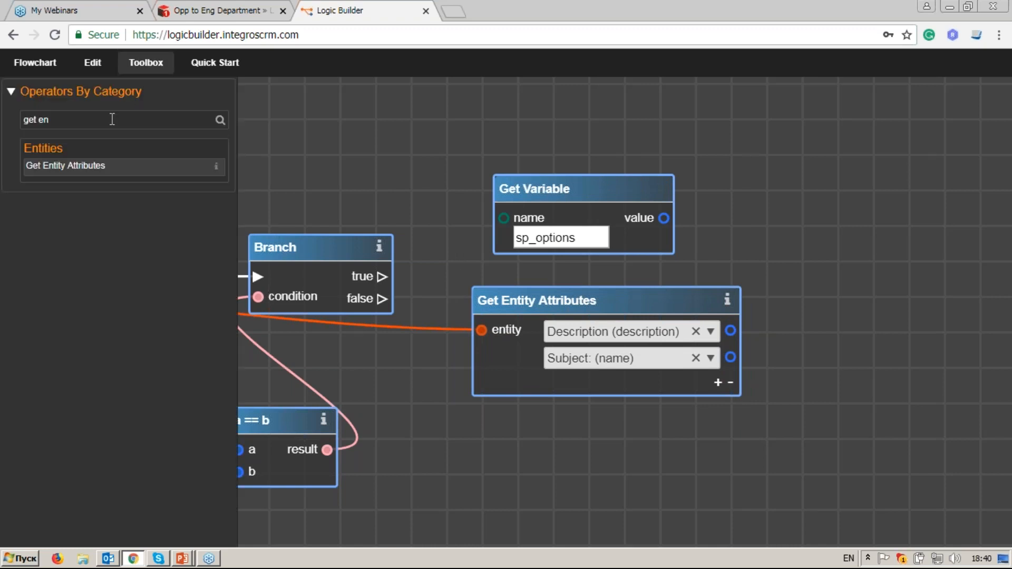
triple_click(108, 120)
type("new")
left_click_drag(52, 166, 648, 424)
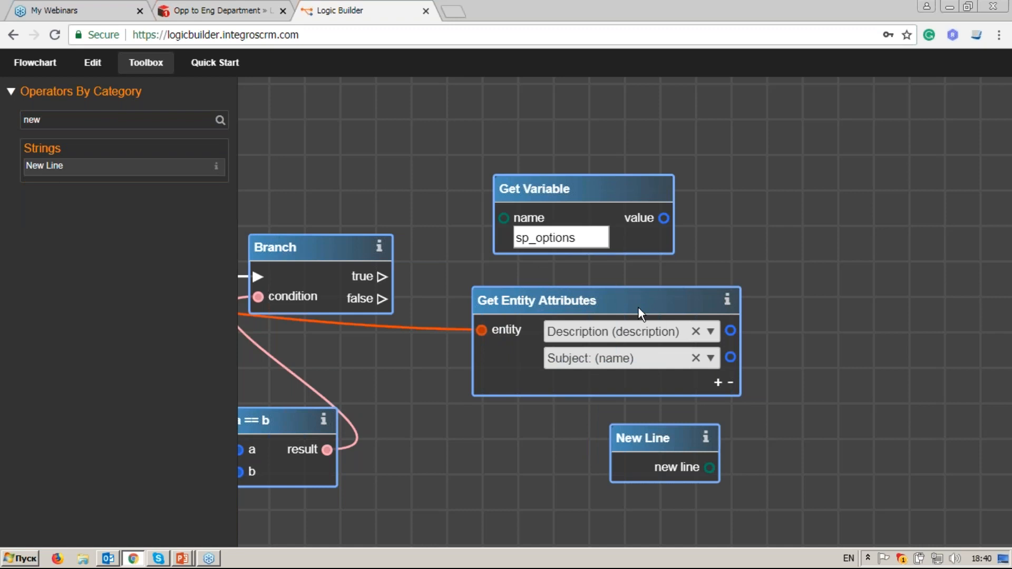
double_click(77, 120)
type("con")
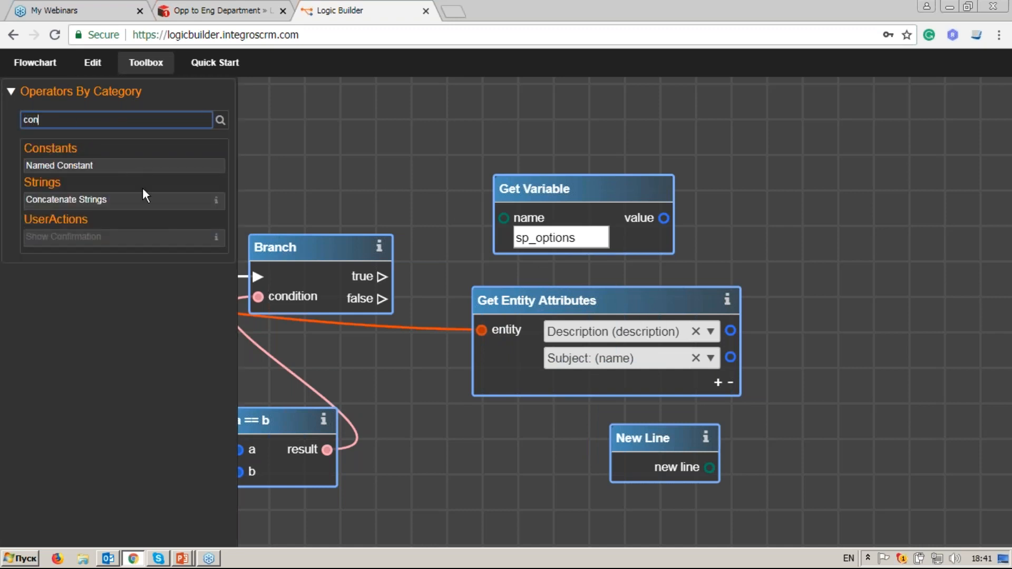
left_click_drag(143, 199, 823, 286)
Step: Concatenate the sp_options value, Subject, New Line and Description in separate inputs
left_click(807, 309)
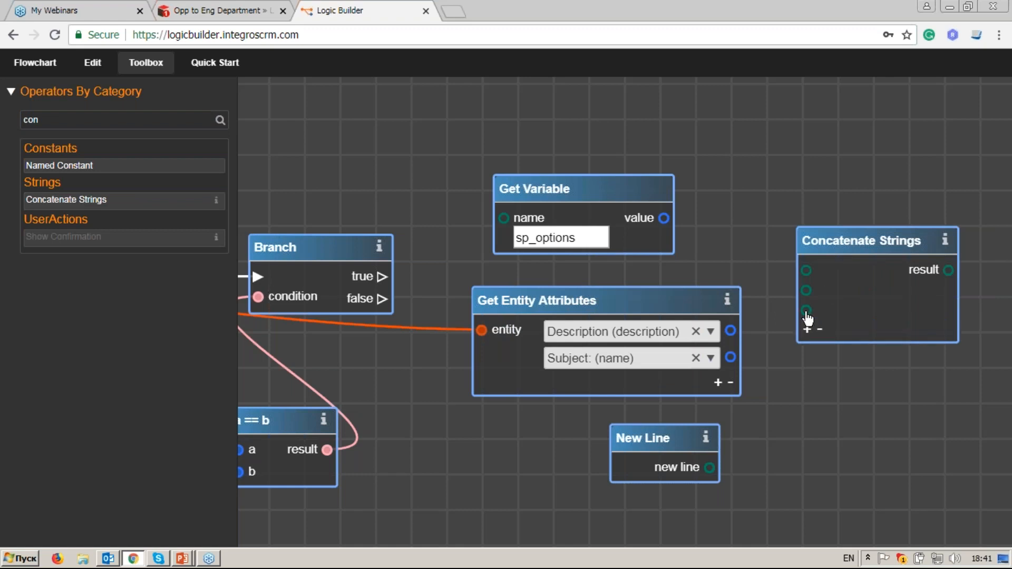
left_click_drag(663, 219, 807, 290)
left_click(806, 329)
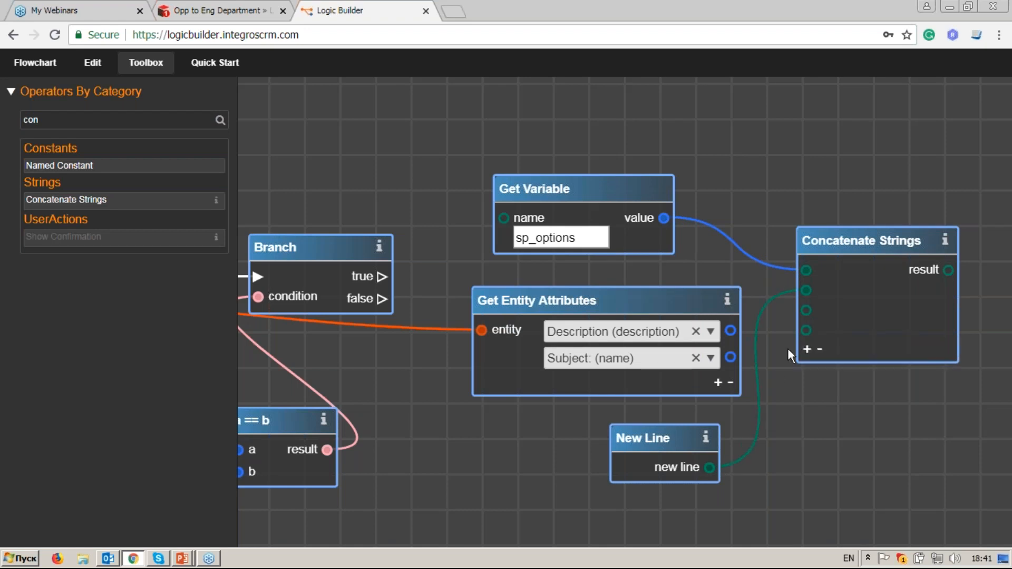
left_click_drag(731, 358, 807, 330)
left_click(807, 348)
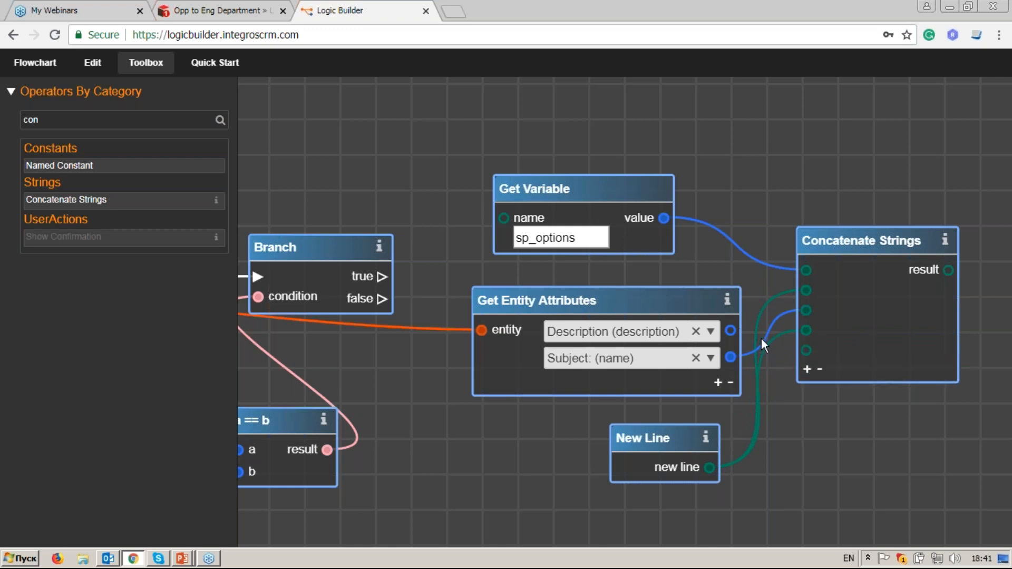
left_click_drag(730, 331, 806, 350)
Step: Filter the operators with 'set v' and pick Set Variable
double_click(45, 121)
type("set v")
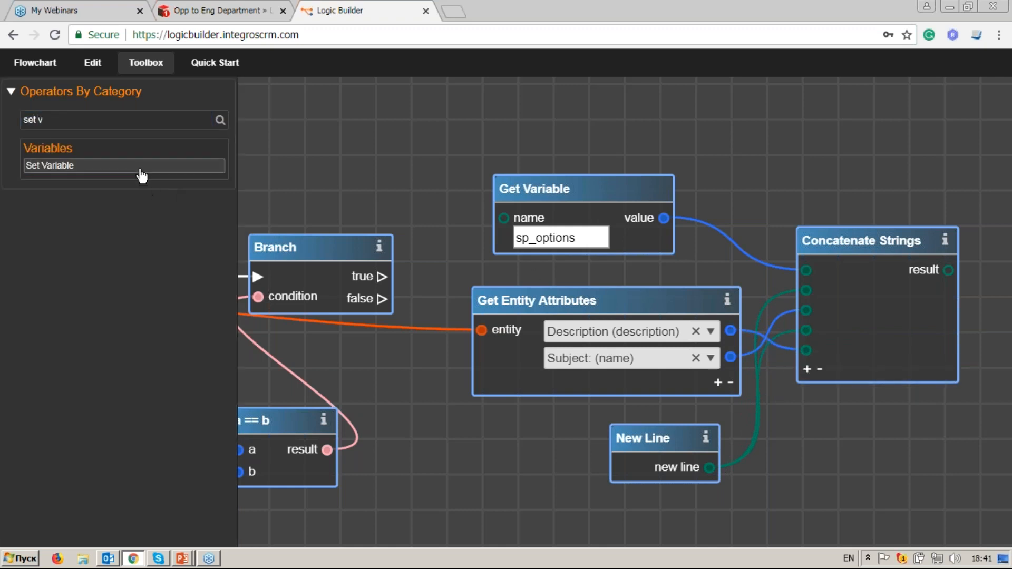
left_click(140, 166)
Step: Place a Set Variable node right of Concatenate Strings, name it sp_options, and feed it from Branch true
left_click_drag(717, 314, 587, 304)
left_click_drag(422, 289, 934, 146)
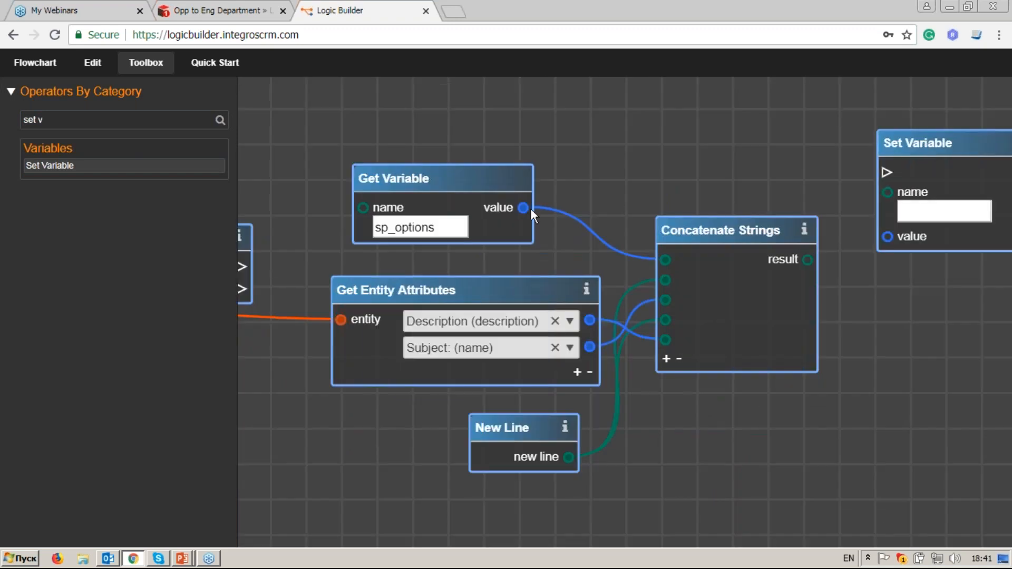
left_click_drag(447, 227, 341, 226)
key("ctrl+c")
left_click(944, 211)
key("ctrl+v")
left_click_drag(246, 267, 900, 168)
Step: Pan across the flowchart to review the Branch, a == b, Get Variable and new Set Variable nodes
scroll(845, 262, "down", 5)
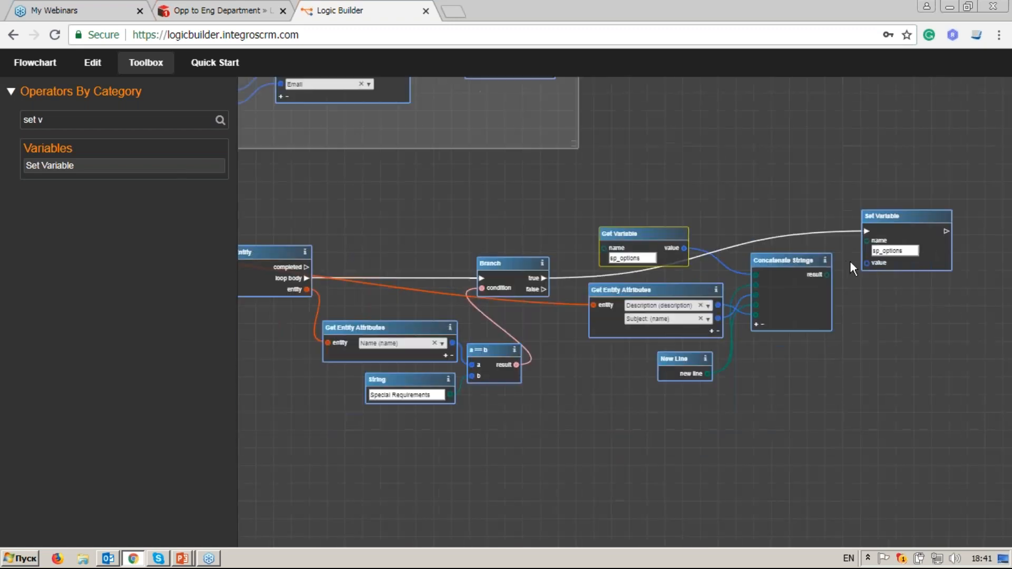
left_click_drag(565, 323, 887, 315)
left_click_drag(375, 277, 592, 289)
left_click_drag(320, 297, 613, 312)
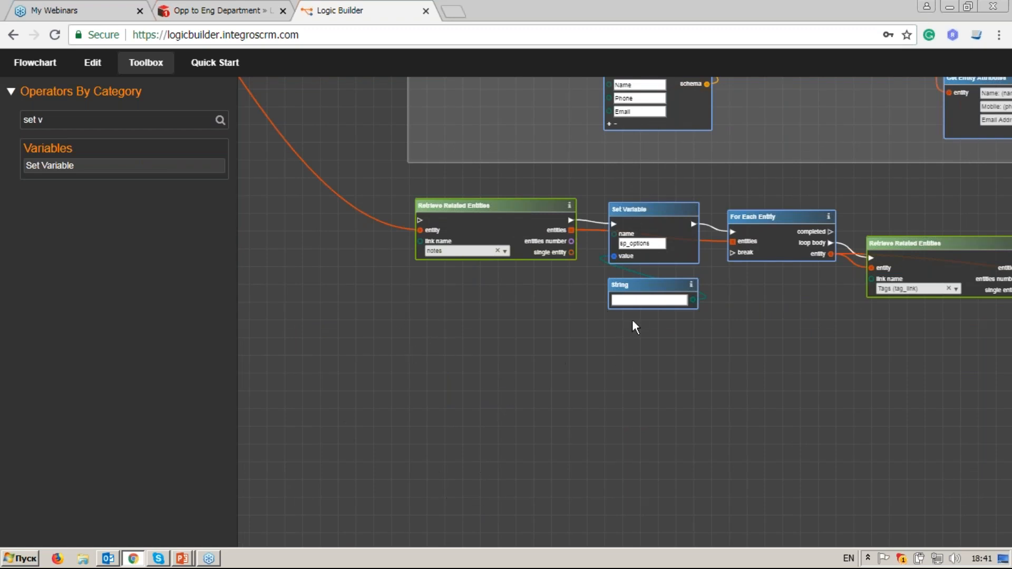
left_click_drag(814, 316, 503, 297)
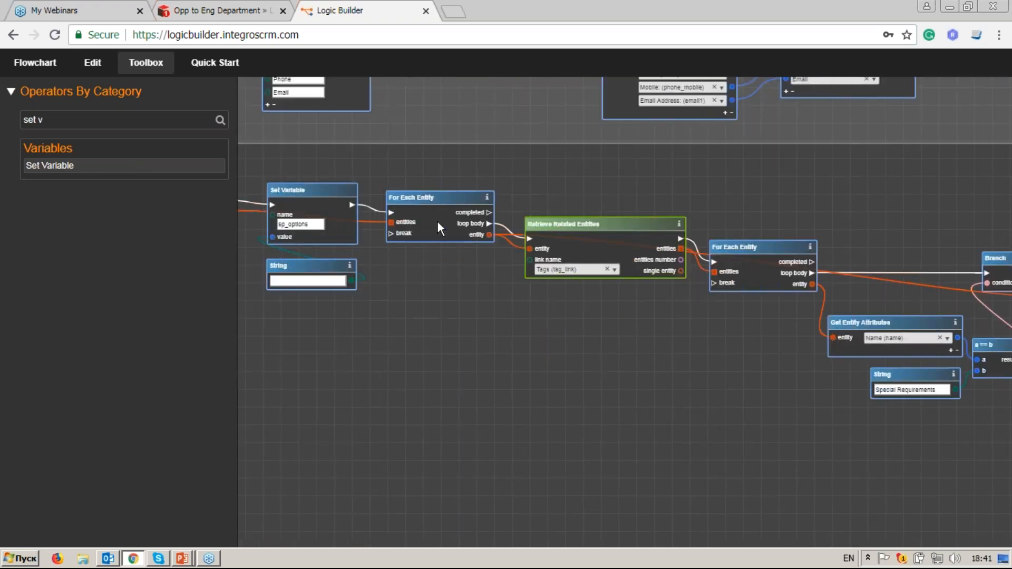
scroll(437, 220, "up", 1)
left_click_drag(496, 264, 451, 251)
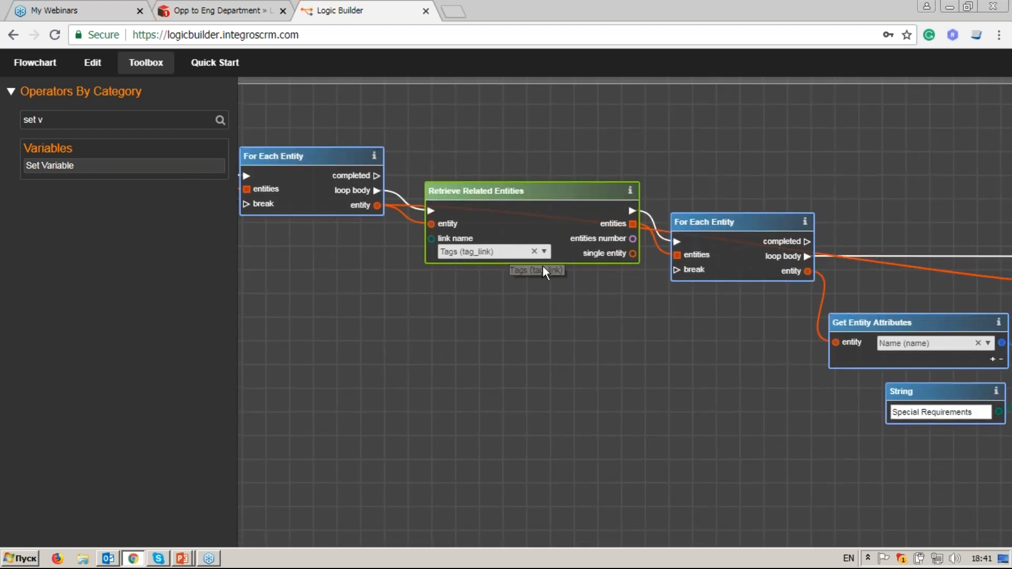
left_click_drag(770, 362, 452, 274)
left_click_drag(620, 321, 573, 312)
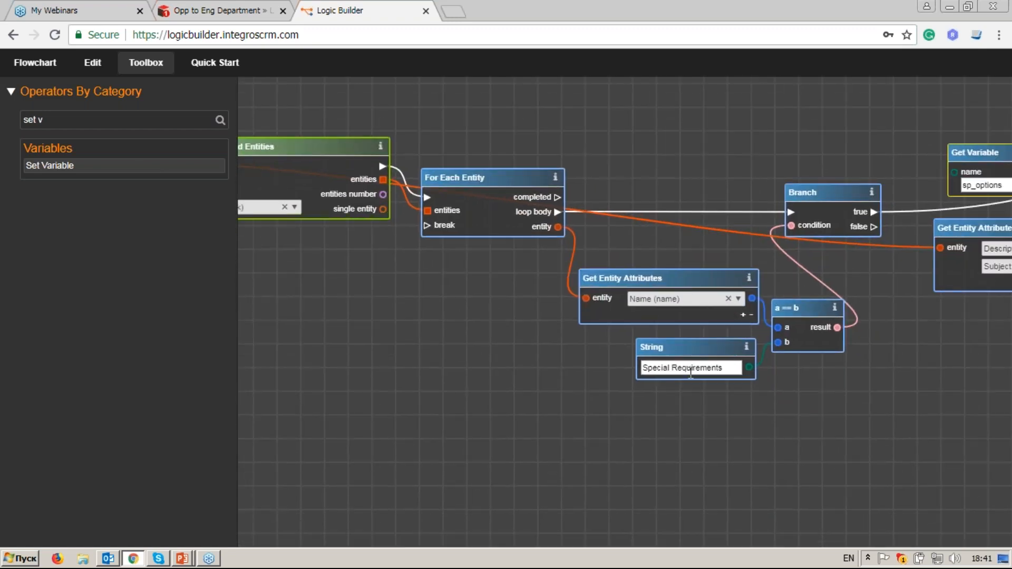
left_click_drag(830, 324, 586, 352)
left_click_drag(745, 260, 610, 261)
scroll(609, 261, "down", 1)
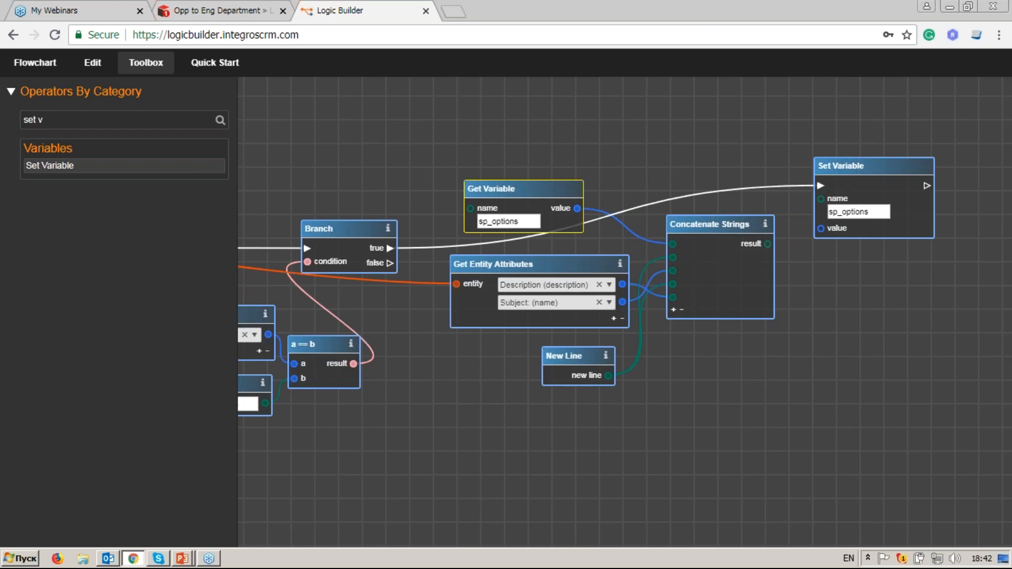
Step: Pan back through the For Each Entity loops to the Branch and Concatenate Strings nodes
left_click_drag(366, 285, 697, 280)
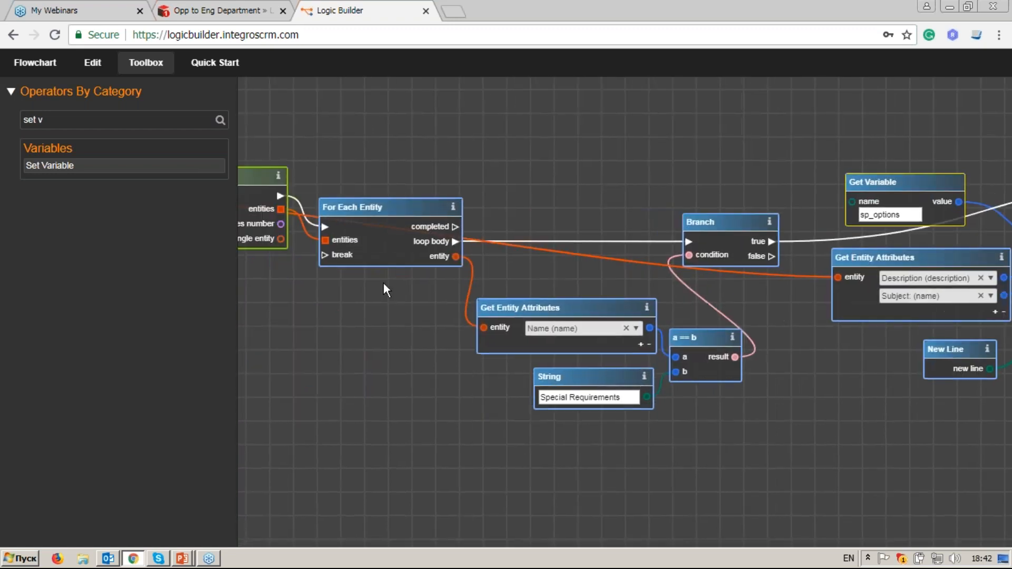
left_click_drag(334, 283, 669, 309)
left_click_drag(444, 293, 631, 333)
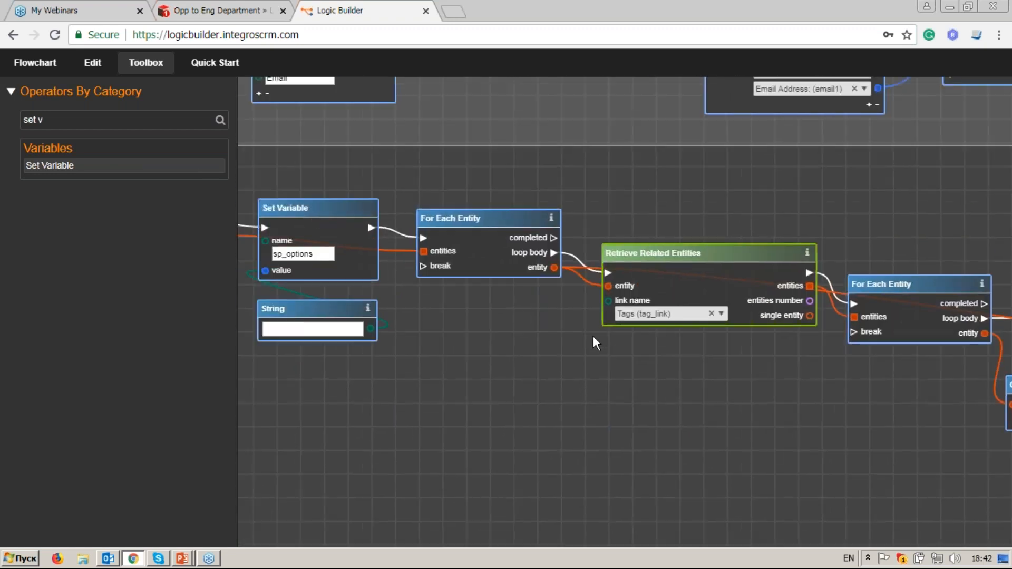
left_click_drag(378, 317, 565, 301)
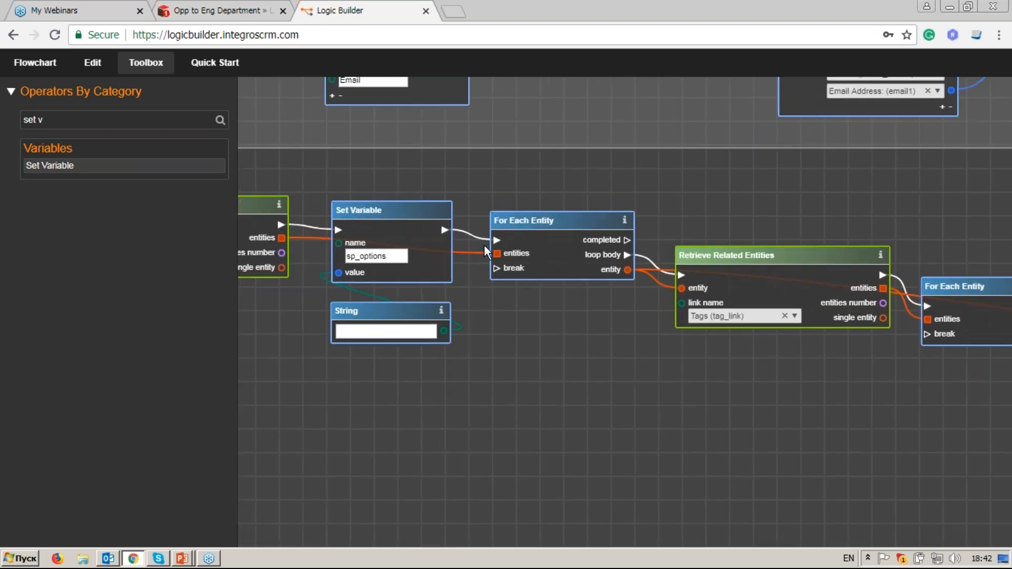
left_click_drag(688, 346, 567, 311)
left_click_drag(789, 316, 606, 311)
left_click_drag(682, 252, 629, 248)
left_click_drag(682, 347, 542, 320)
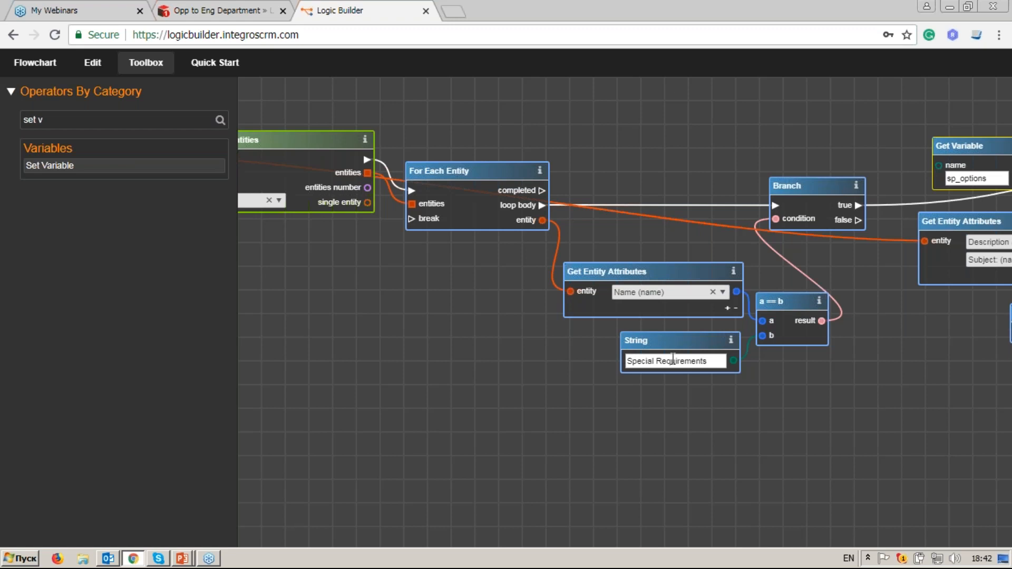
left_click_drag(865, 346, 429, 359)
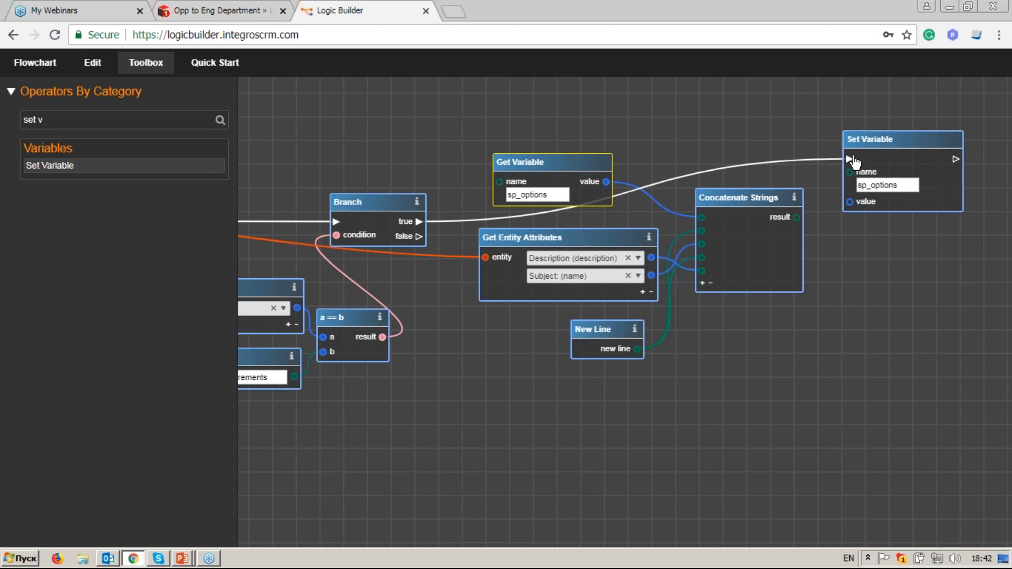
Step: Link the 2. Collect Contacts For Each Entity completed output to the notes Retrieve Related Entities input
left_click(883, 138)
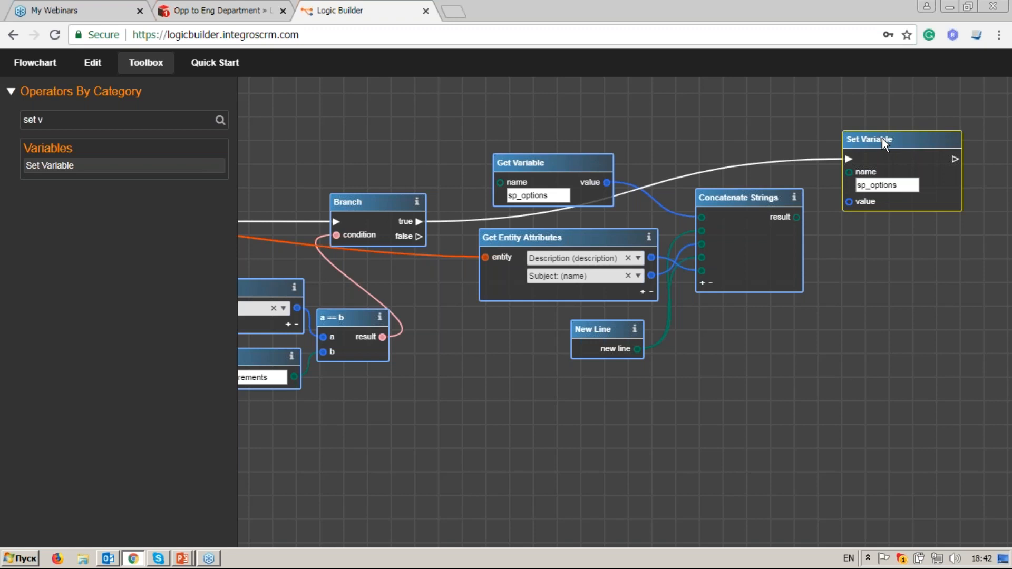
left_click(137, 69)
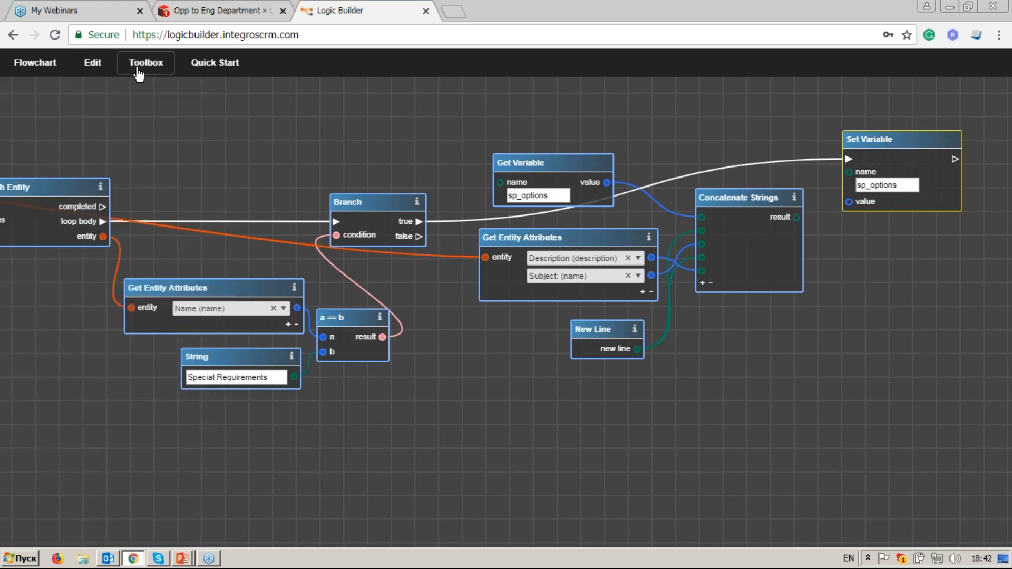
scroll(302, 219, "down", 1)
scroll(283, 254, "down", 3)
left_click_drag(283, 254, 590, 316)
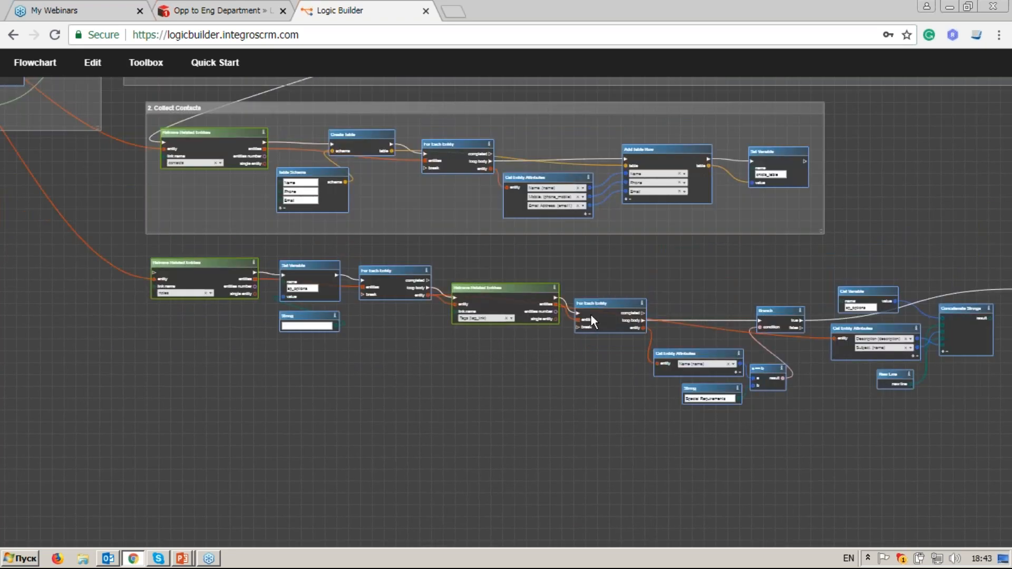
scroll(309, 325, "up", 2)
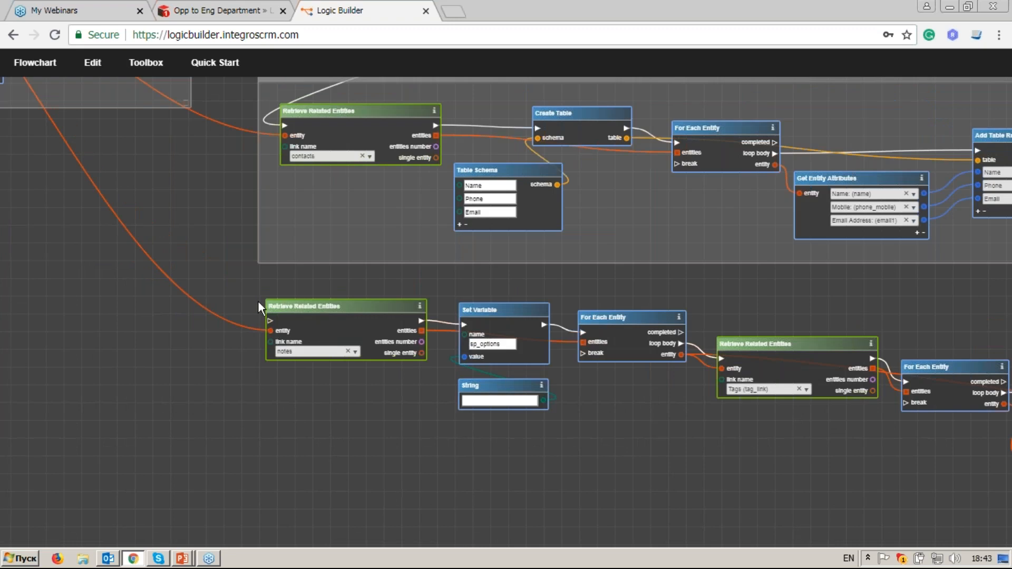
left_click_drag(540, 291, 363, 332)
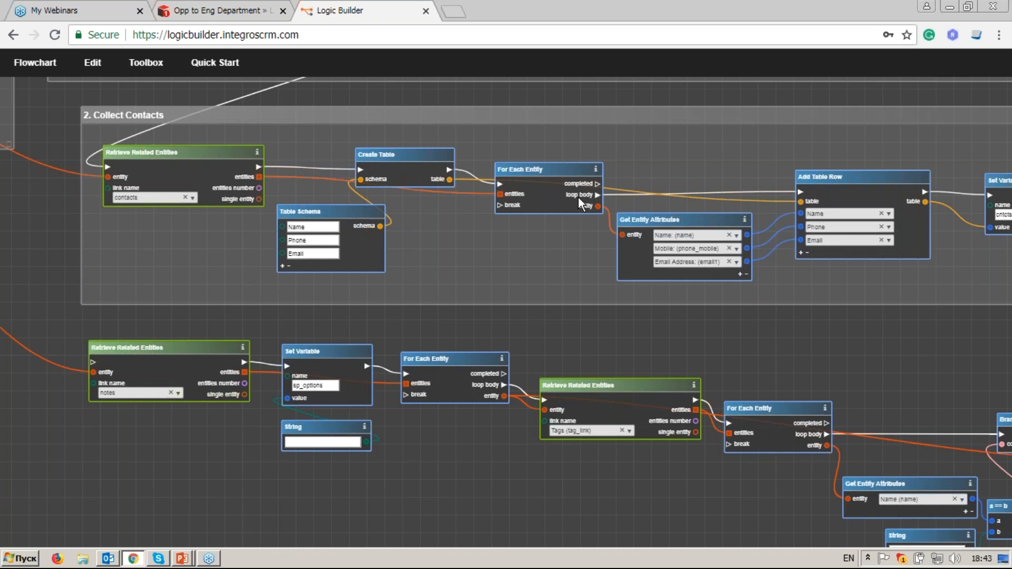
left_click_drag(598, 184, 93, 369)
left_click_drag(513, 303, 464, 308)
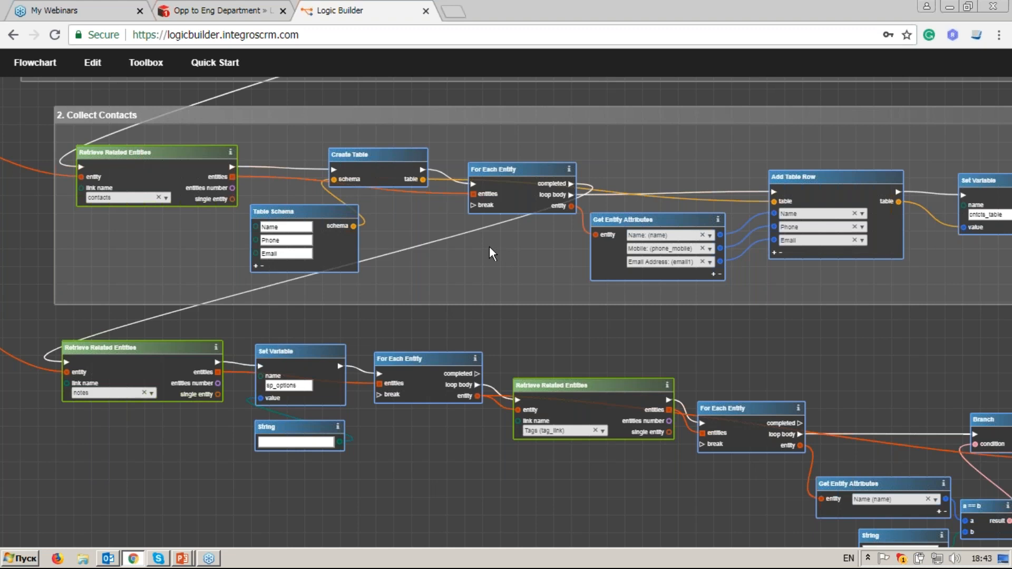
left_click_drag(247, 483, 314, 337)
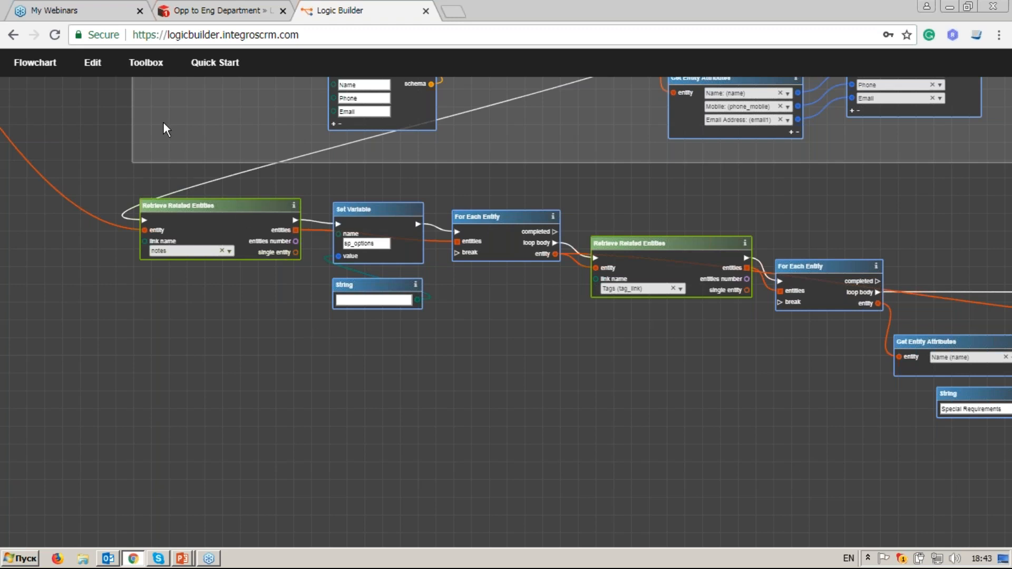
Step: Search 'html' among the operators and place a Get HTML Text From Template node on the canvas
left_click(153, 64)
left_click_drag(99, 120, 7, 120)
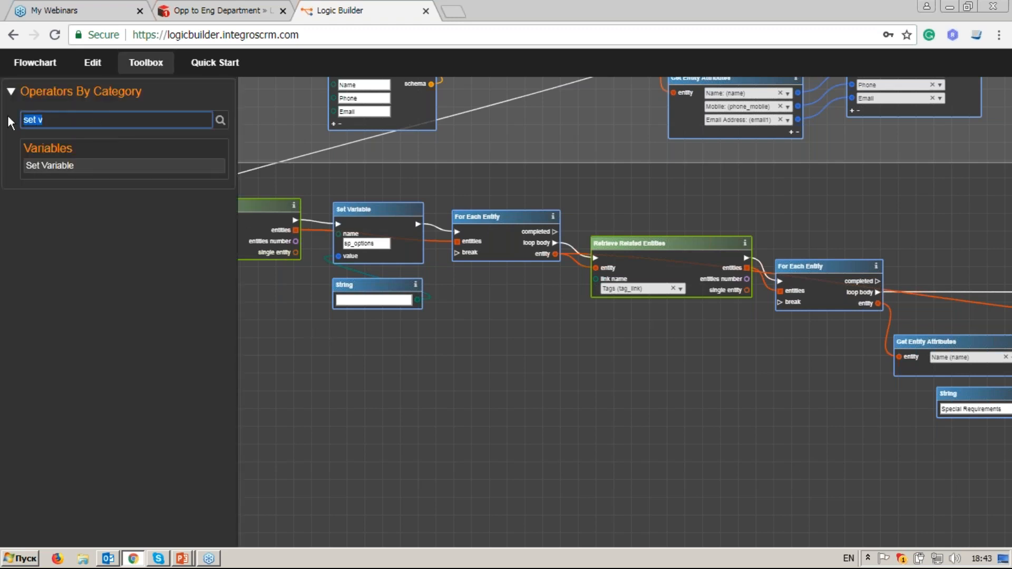
key("BackSpace")
type("h")
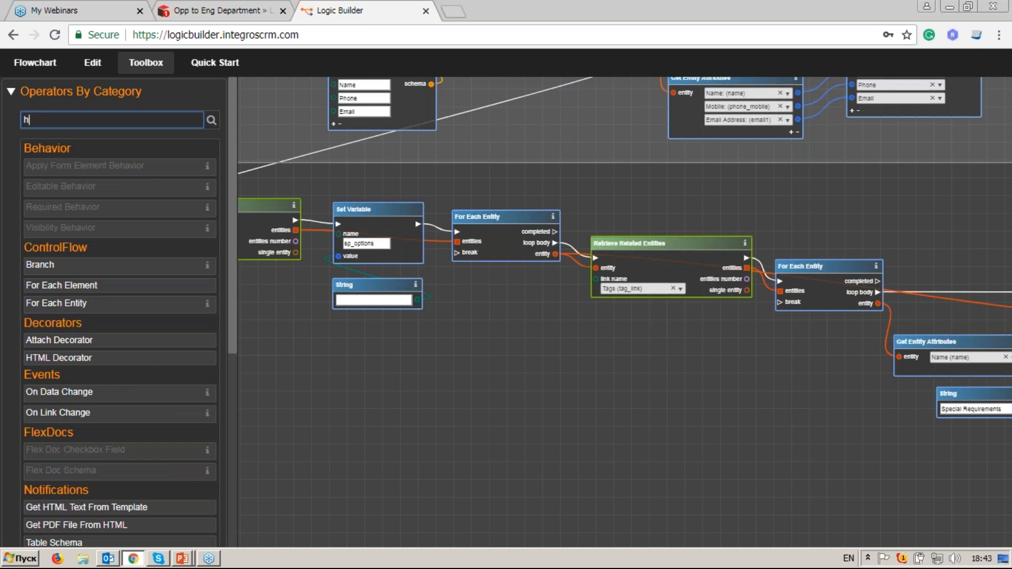
type("tml")
left_click_drag(131, 203, 738, 398)
scroll(738, 397, "up", 2)
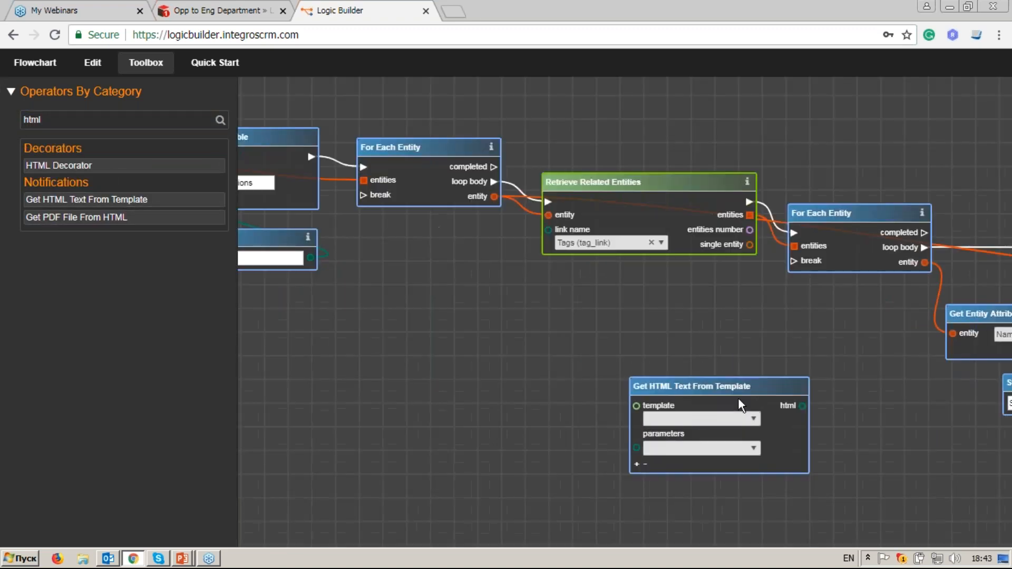
scroll(738, 398, "up", 3)
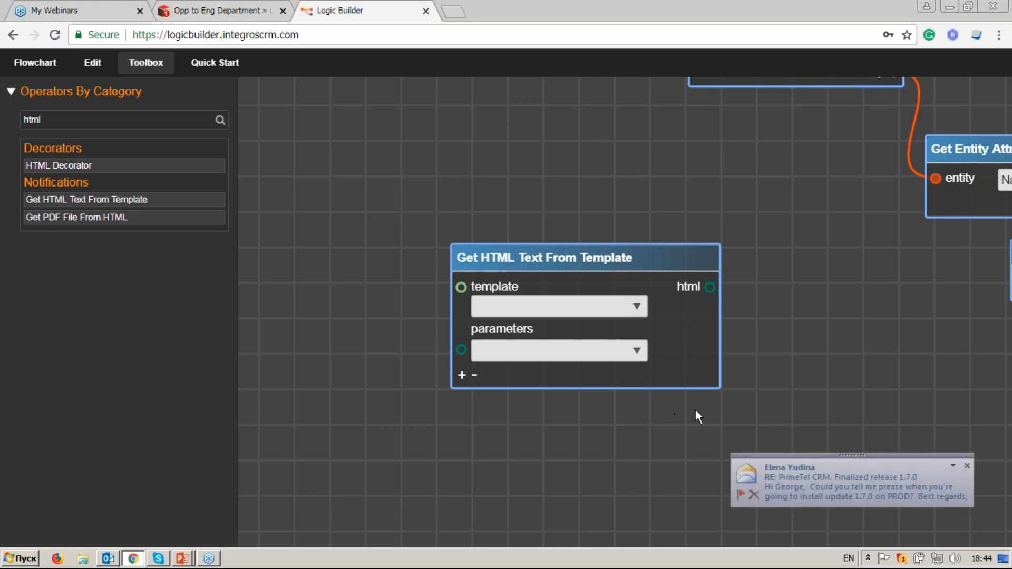
left_click(967, 466)
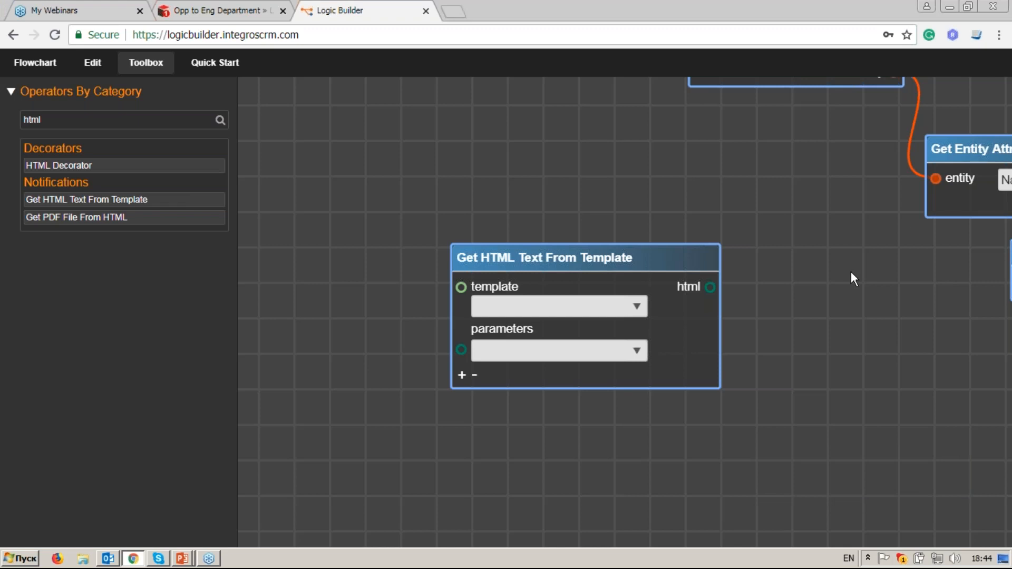
Step: Re-import the Sugar metadata to refresh templates, then choose the Opp to Eng Department template
left_click(637, 307)
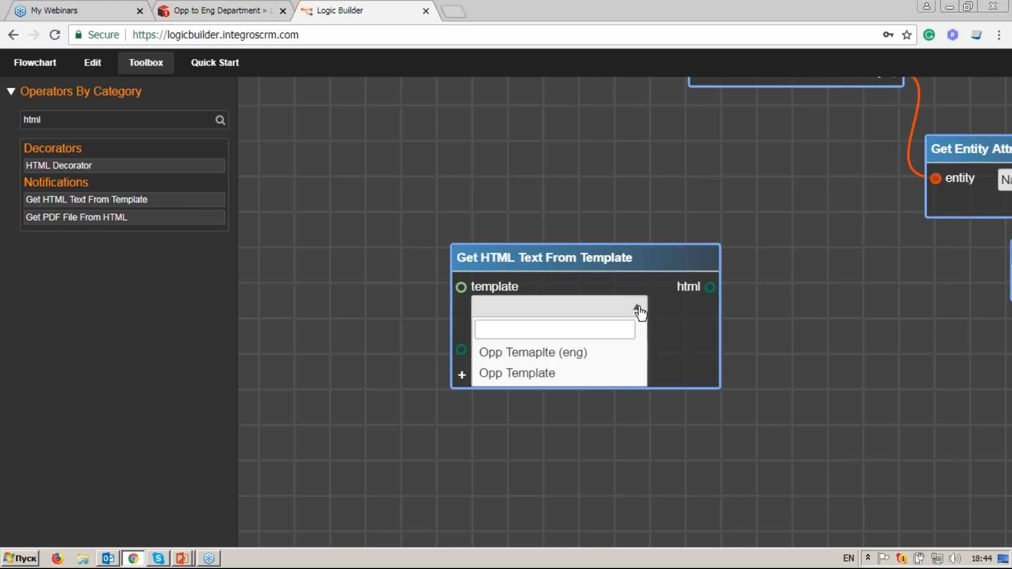
left_click(638, 309)
left_click(639, 311)
left_click(50, 73)
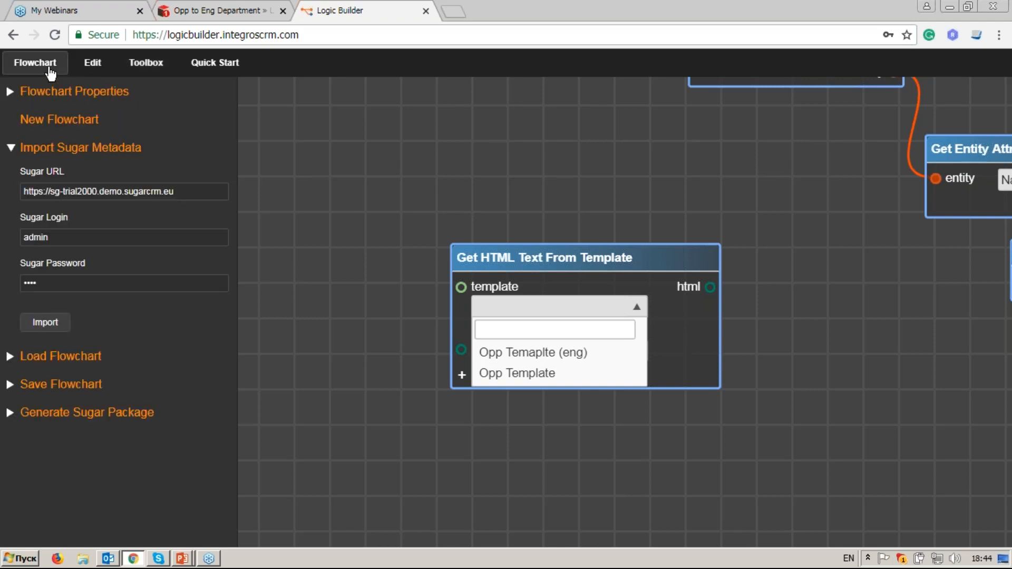
left_click(51, 325)
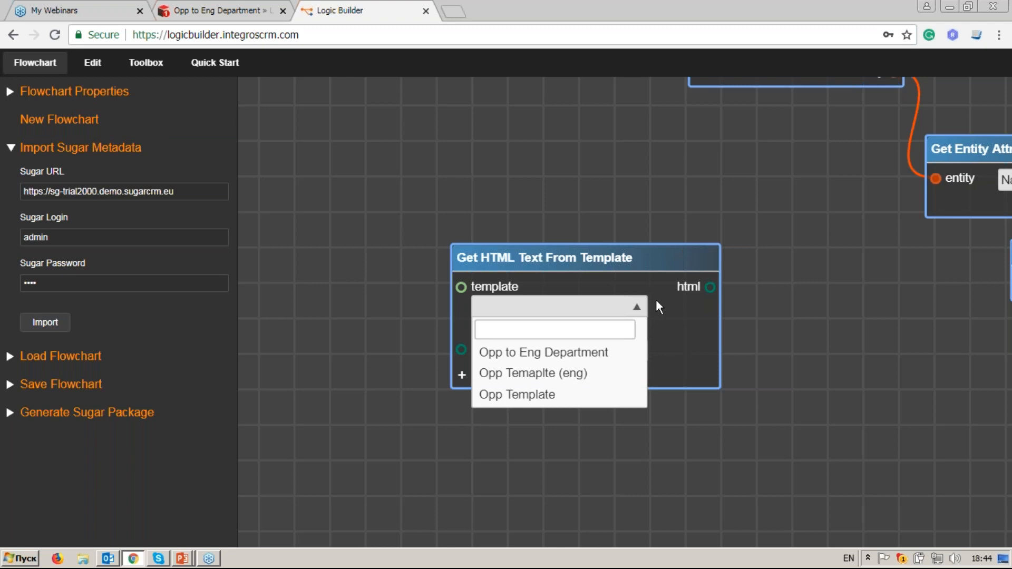
left_click(628, 353)
Step: Set the template's three parameters to name, acc_name and acc_addr
left_click_drag(611, 258, 635, 313)
left_click_drag(731, 343, 718, 219)
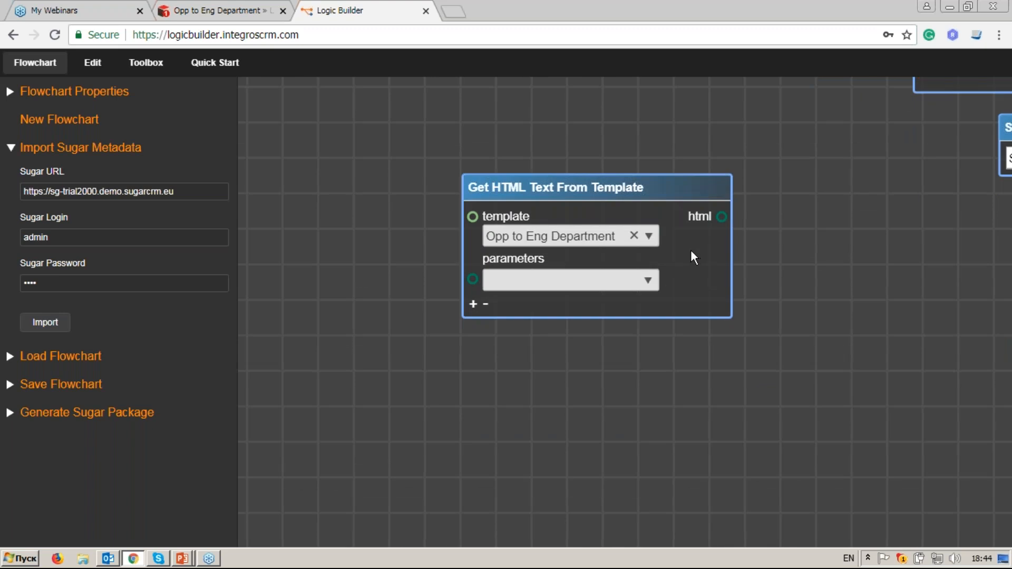
left_click(649, 280)
left_click(635, 326)
left_click(474, 306)
left_click(649, 307)
left_click(506, 373)
left_click(473, 331)
left_click(648, 334)
left_click(607, 418)
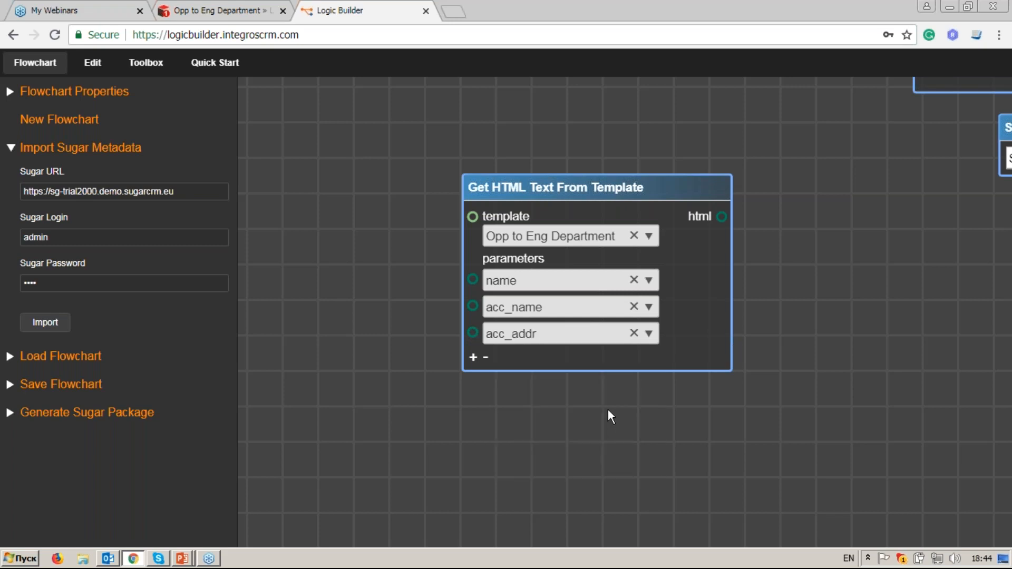
left_click(584, 270)
Step: Search 'get en' and place a Get Entity Attributes node on the canvas
scroll(545, 284, "down", 5)
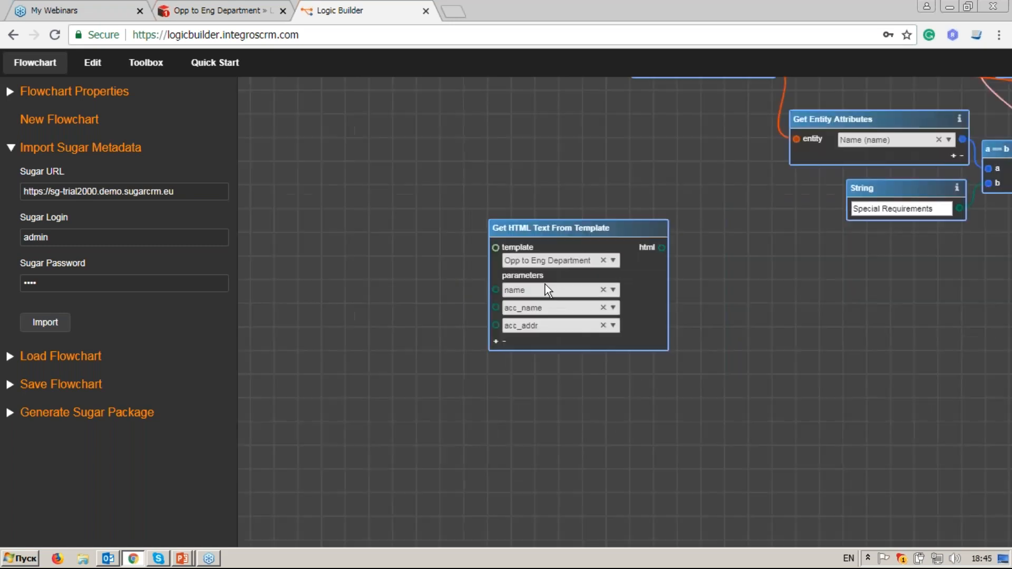
left_click_drag(476, 247, 495, 265)
left_click(146, 63)
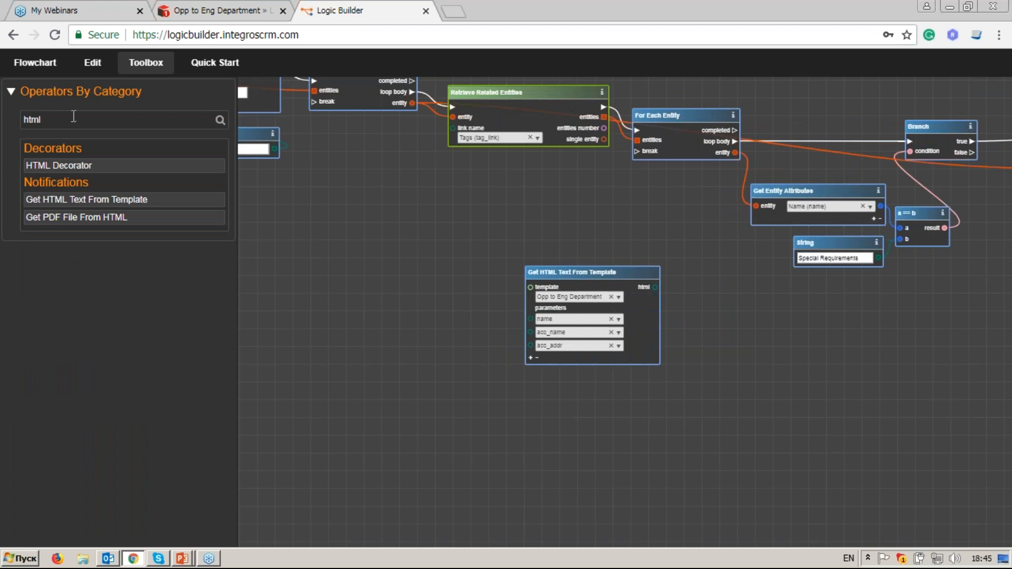
left_click_drag(73, 117, 23, 119)
type("get ")
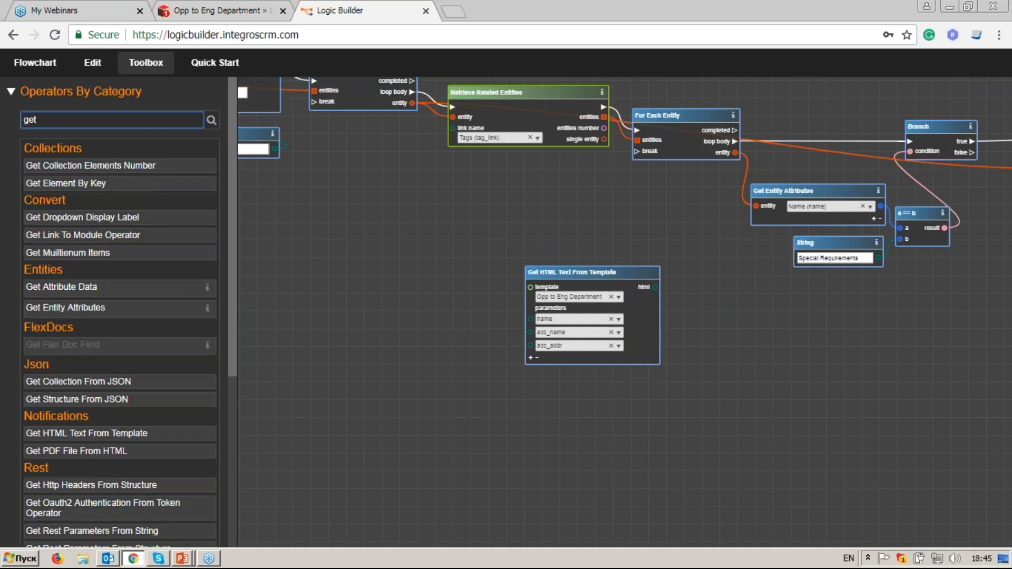
type("en")
left_click_drag(65, 165, 393, 273)
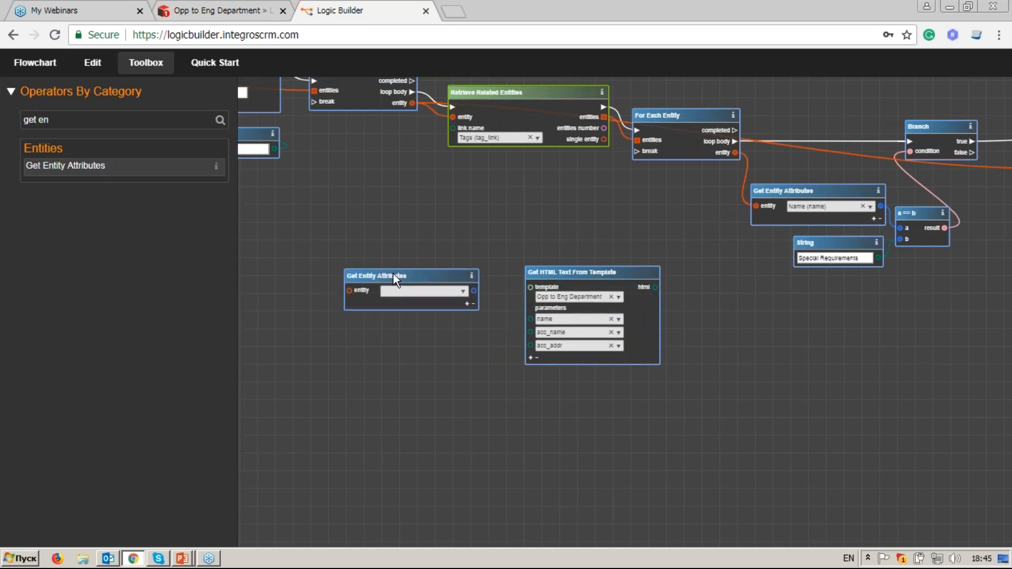
Step: Feed the trigger's opportunity entity into the new node and select its Opportunity Name attribute
left_click_drag(343, 252, 535, 281)
left_click_drag(254, 164, 382, 179)
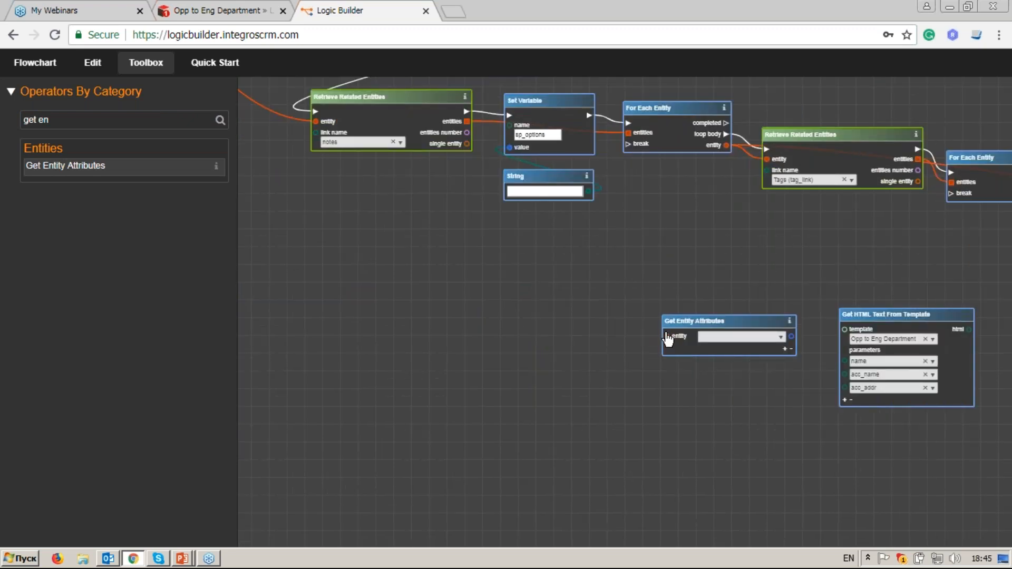
left_click_drag(307, 190, 663, 384)
left_click_drag(433, 167, 627, 378)
left_click_drag(427, 100, 503, 216)
scroll(474, 264, "up", 3)
left_click_drag(490, 261, 558, 329)
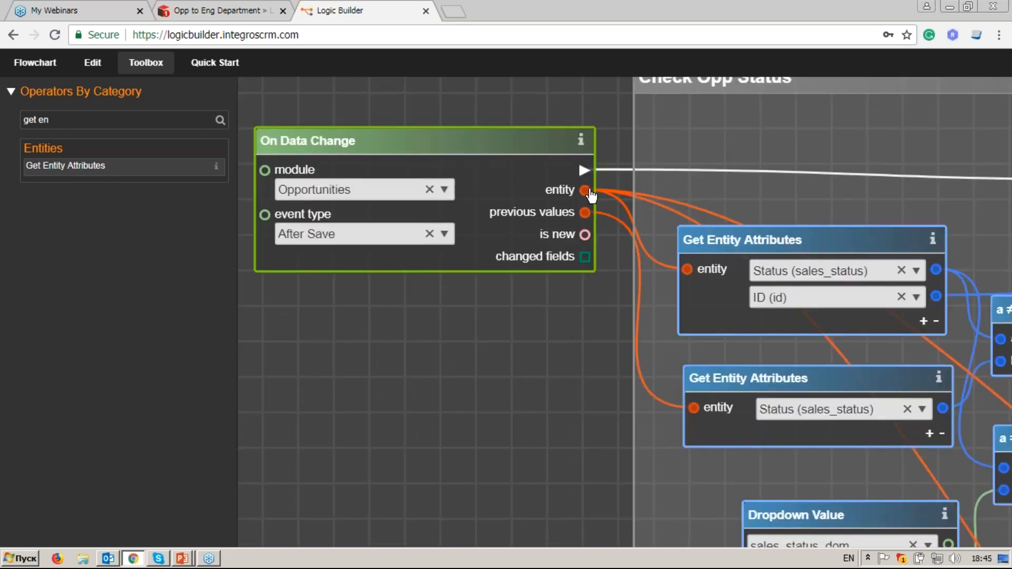
left_click_drag(509, 349, 299, 114)
left_click_drag(917, 517, 506, 216)
left_click_drag(949, 517, 469, 226)
left_click_drag(843, 446, 469, 209)
left_click_drag(705, 420, 489, 251)
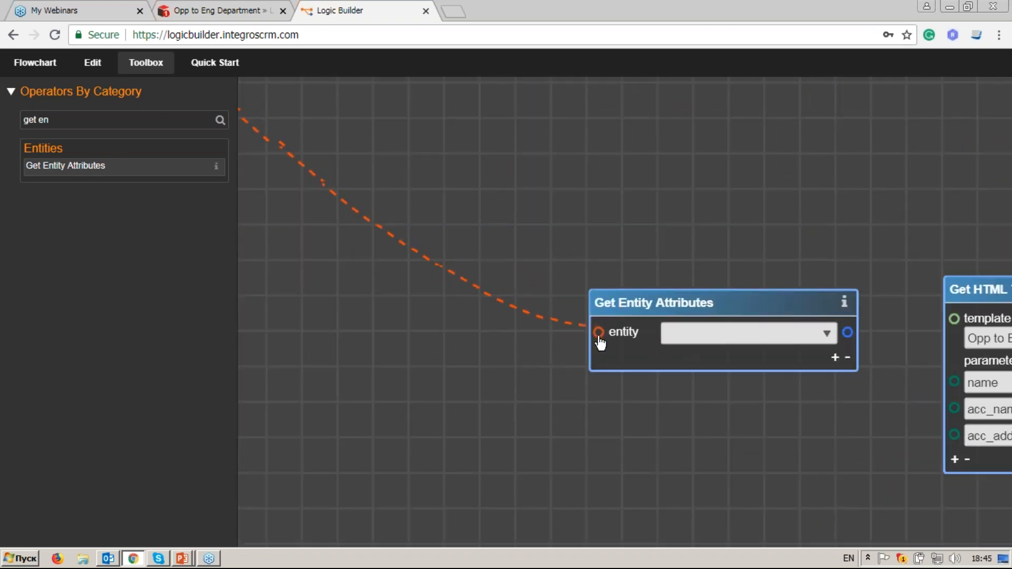
left_click(599, 333)
left_click(759, 334)
type("name")
left_click(787, 377)
Step: Connect the Opportunity Name output to the template's name parameter
left_click_drag(690, 303, 538, 313)
left_click(700, 344)
left_click_drag(867, 353, 768, 335)
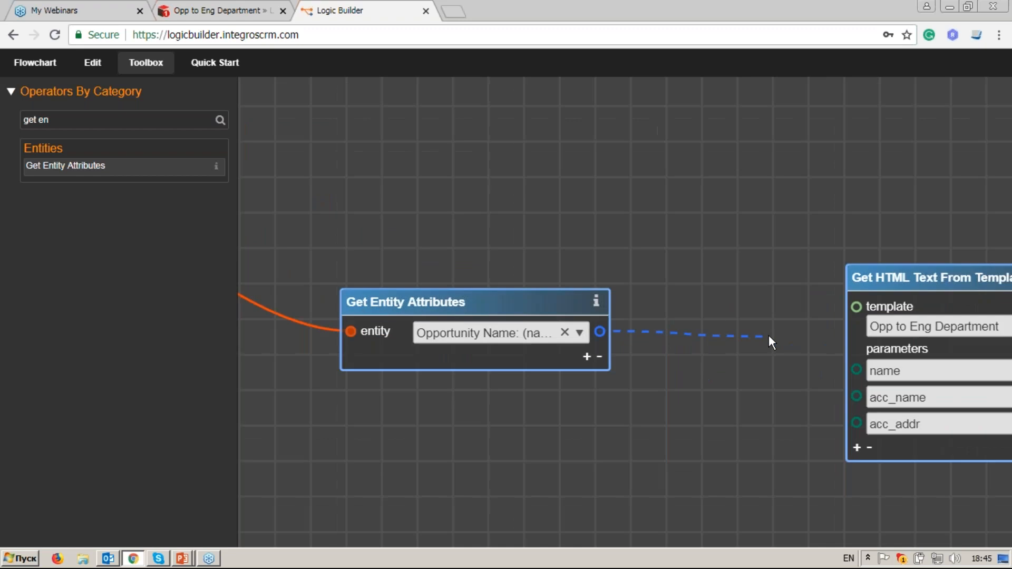
left_click(856, 370)
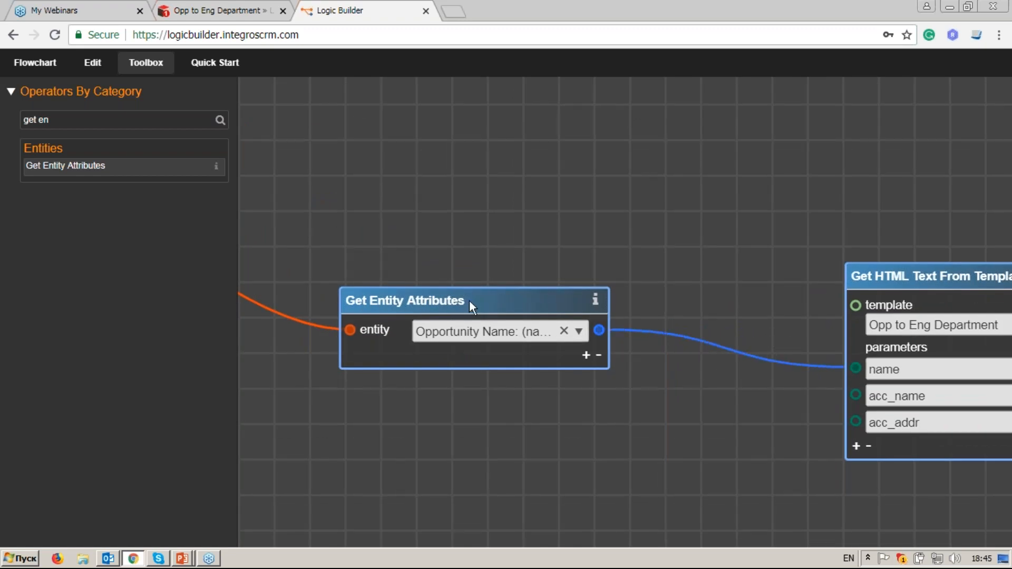
left_click_drag(476, 309, 482, 323)
left_click_drag(717, 359, 580, 317)
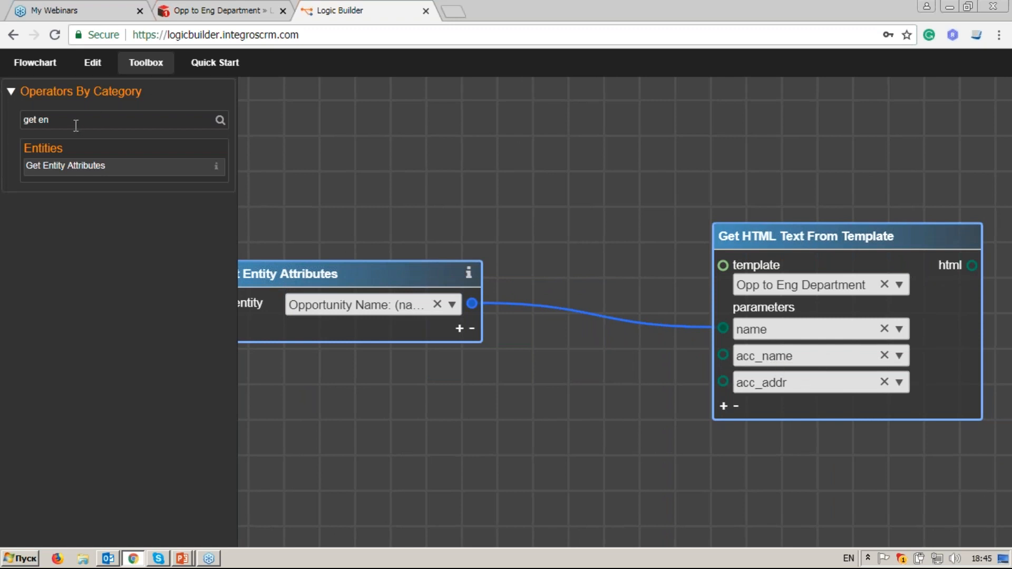
left_click_drag(76, 127, 17, 121)
Step: Search 'retr' and place a Retrieve Related Entities node below the attributes node
type("re")
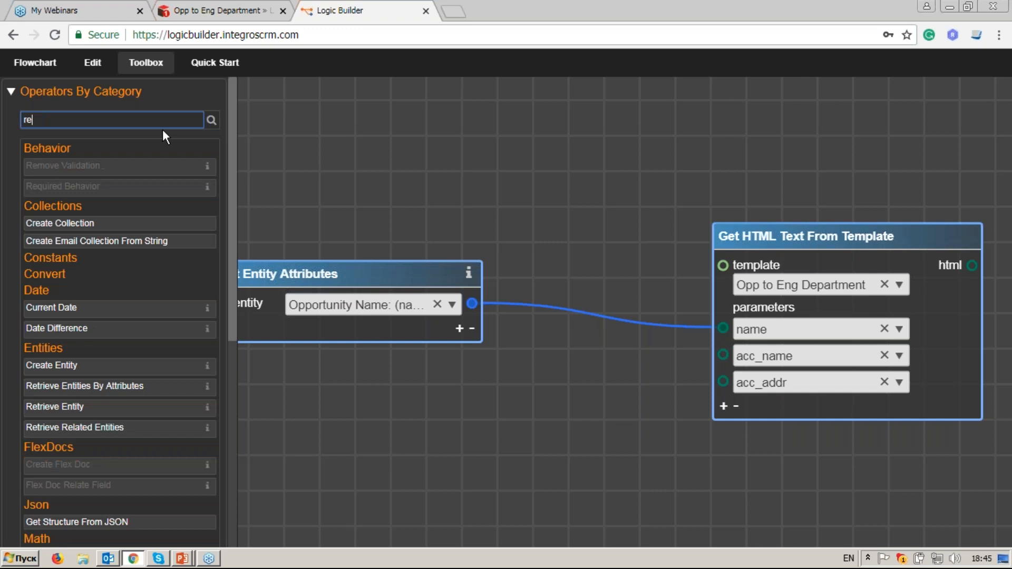
type("tr")
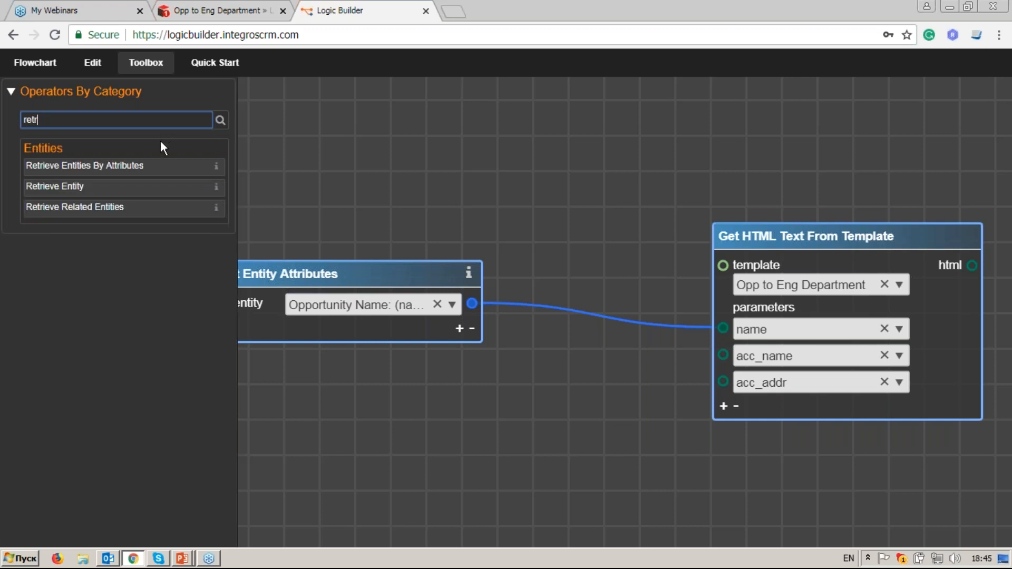
left_click_drag(165, 211, 603, 291)
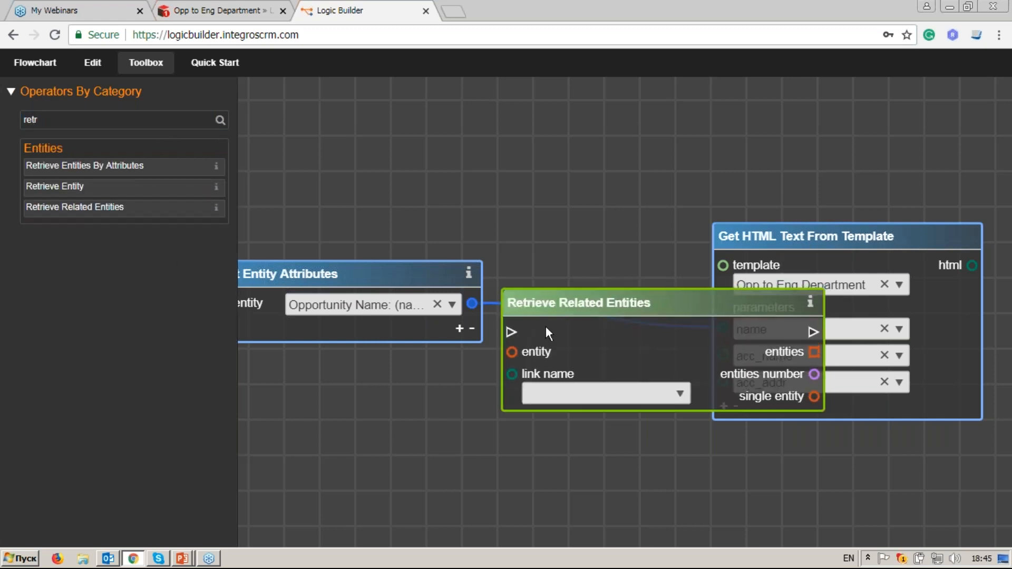
left_click_drag(545, 327, 323, 415)
left_click_drag(490, 206, 635, 147)
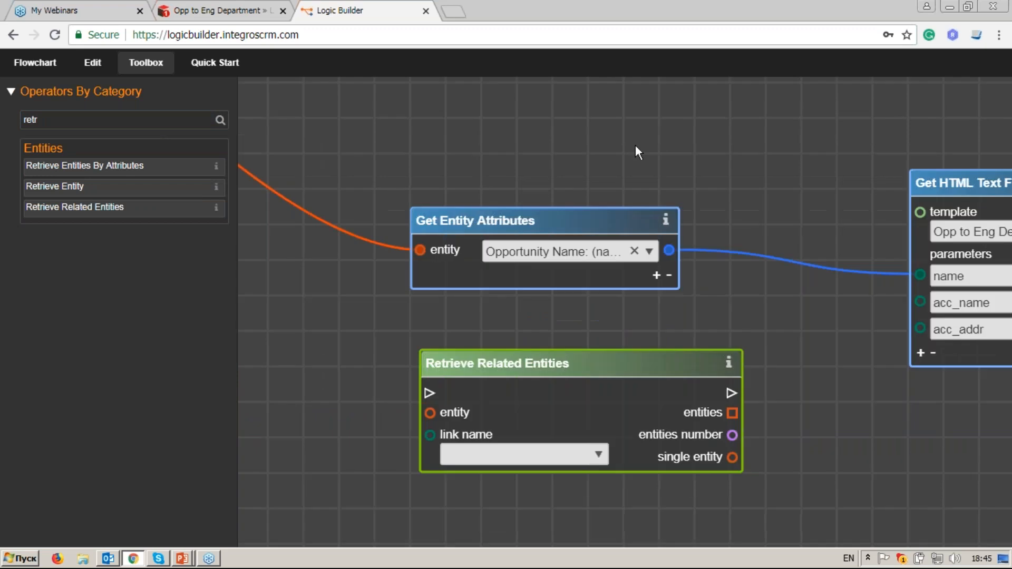
scroll(625, 200, "down", 4)
scroll(553, 317, "up", 4)
scroll(506, 276, "down", 2)
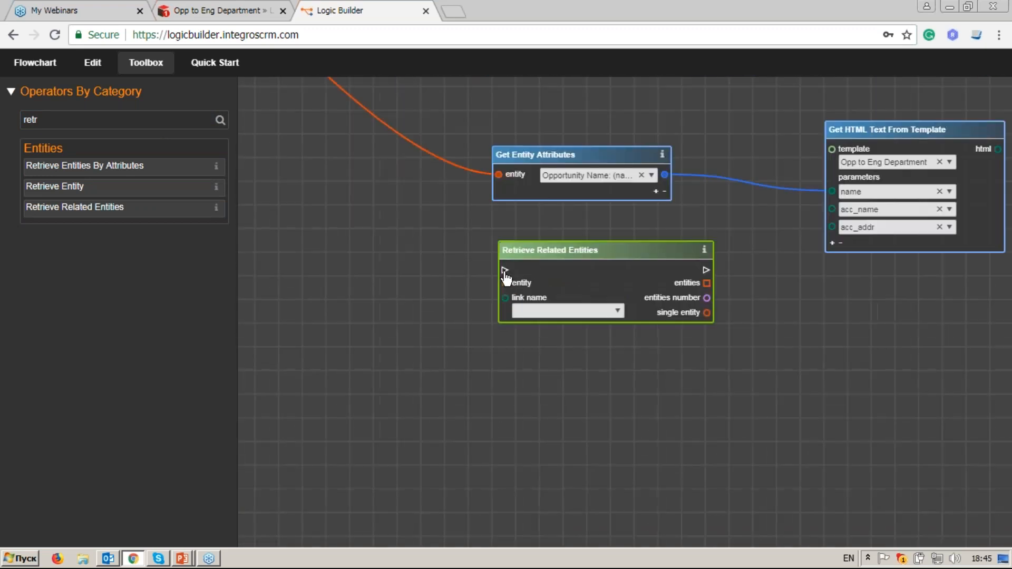
scroll(506, 277, "down", 2)
left_click_drag(342, 135, 575, 338)
left_click_drag(337, 95, 684, 384)
left_click_drag(331, 169, 405, 288)
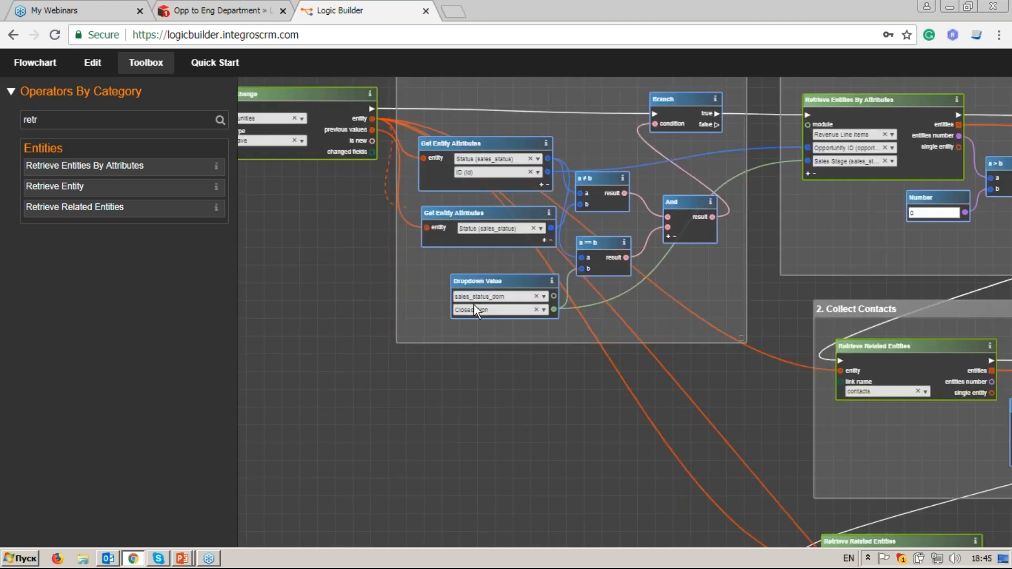
left_click_drag(520, 311, 388, 211)
left_click_drag(635, 453, 279, 156)
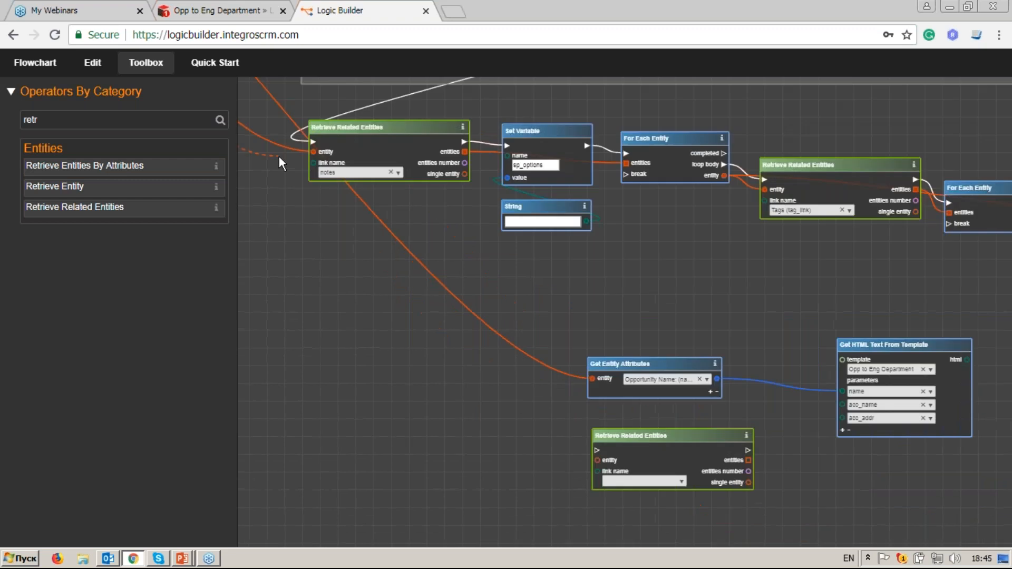
scroll(504, 410, "up", 5)
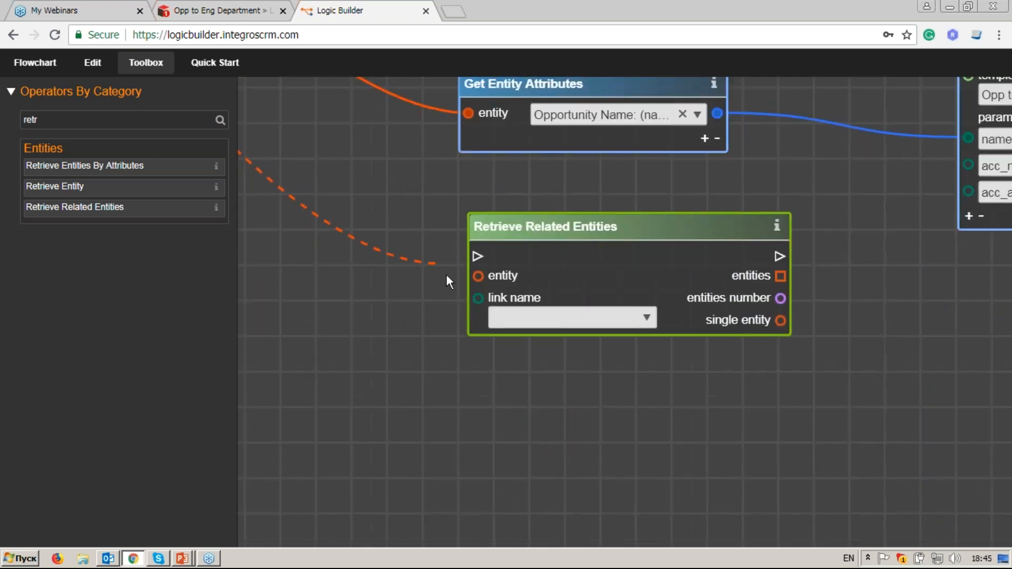
Step: Connect the opportunity entity to the Retrieve Related Entities node and set its link name to accounts
left_click(647, 318)
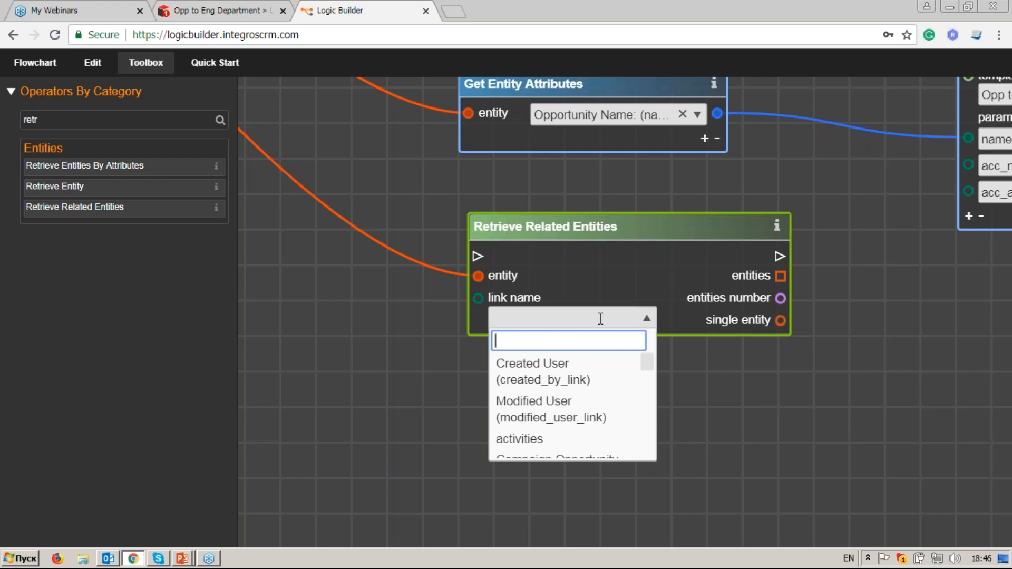
type("acc")
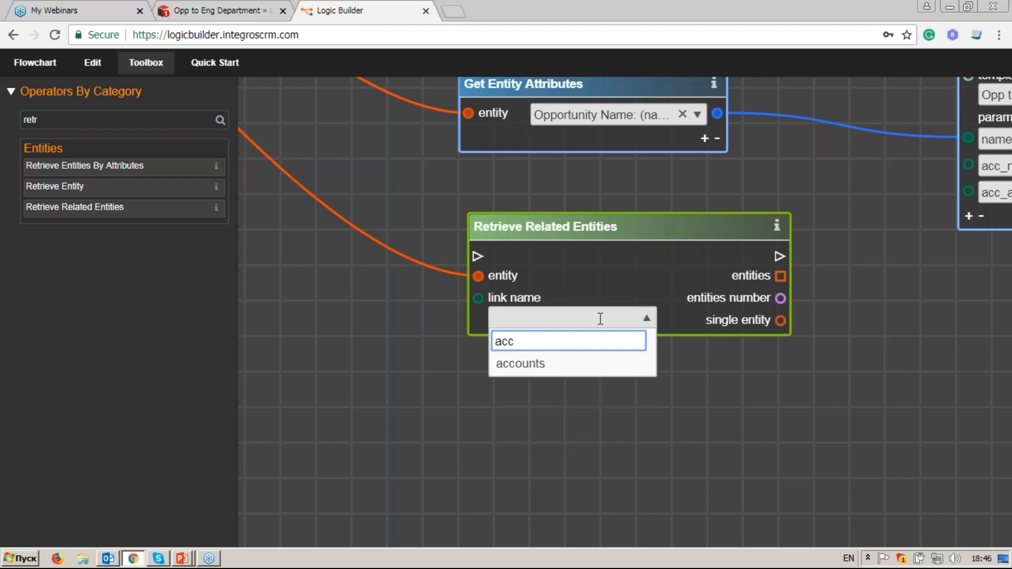
left_click(584, 363)
left_click_drag(631, 216, 569, 246)
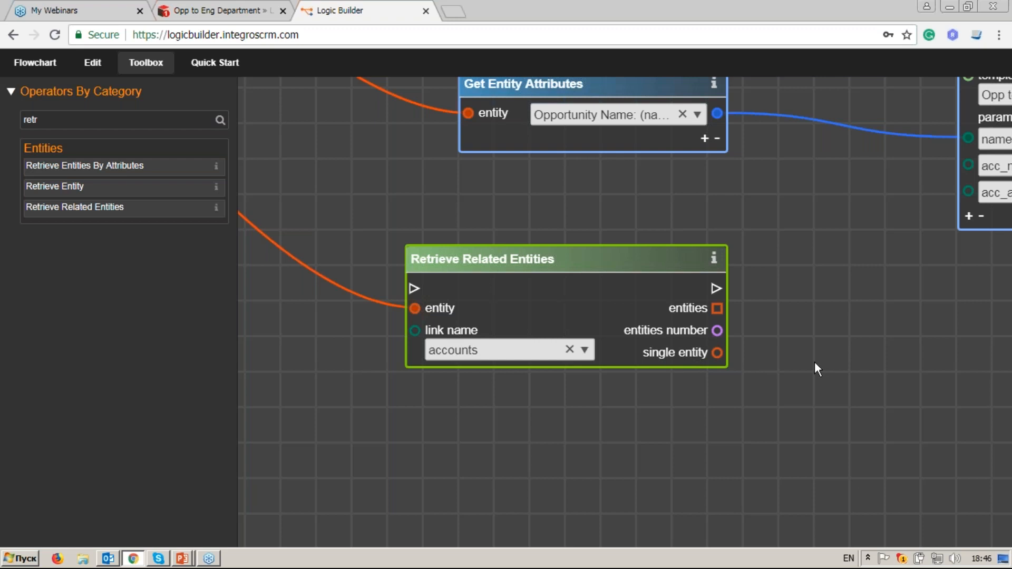
left_click_drag(814, 361, 769, 359)
left_click(73, 121)
key("ctrl+a")
Step: Add a Get Entity Attributes node for the account, read its Name, and feed it into acc_name
type("get e")
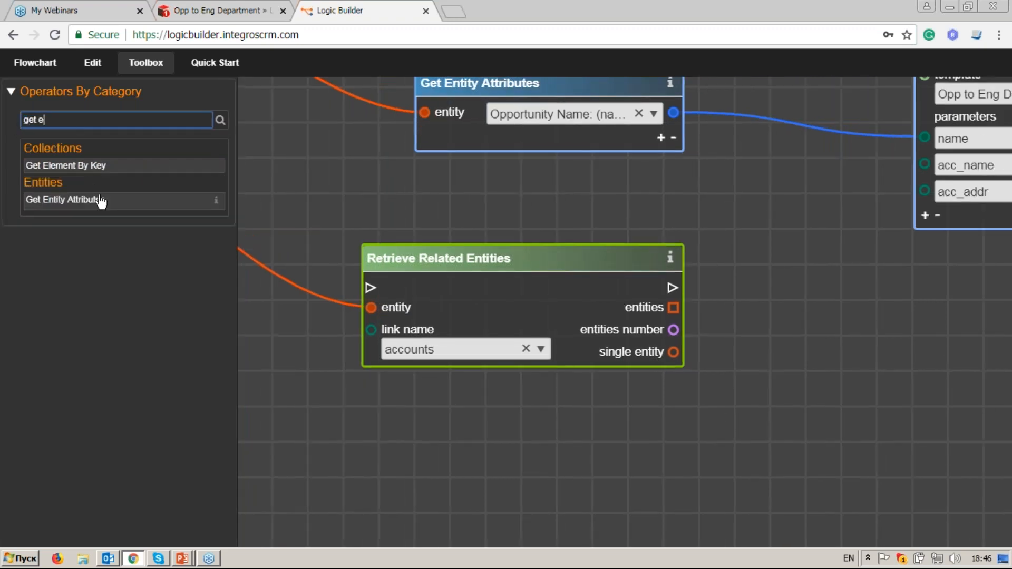
left_click_drag(101, 202, 787, 335)
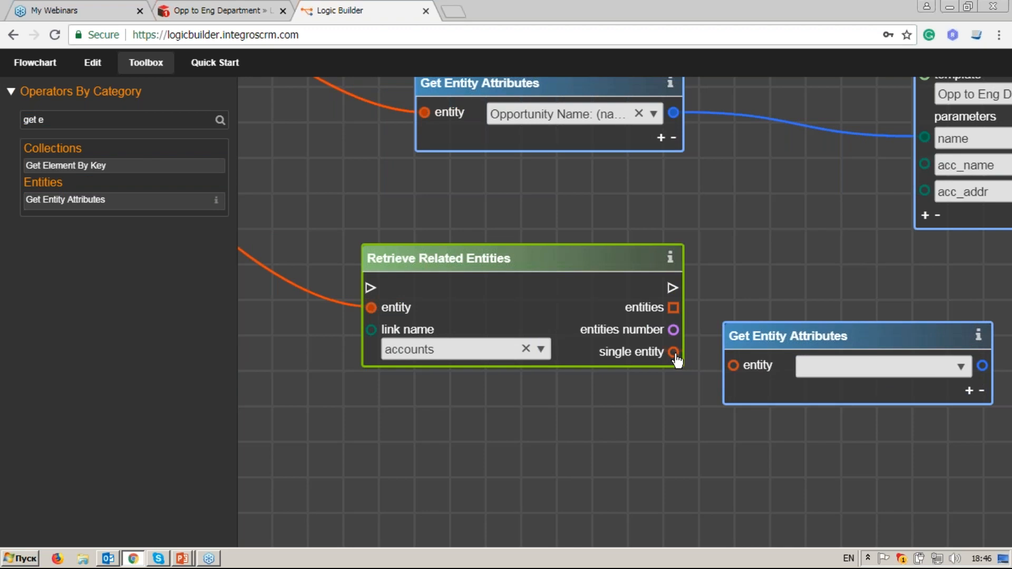
mouse_move(726, 368)
left_mouse_down()
mouse_move(685, 359)
mouse_move(734, 367)
left_mouse_up()
left_click_drag(827, 385, 757, 378)
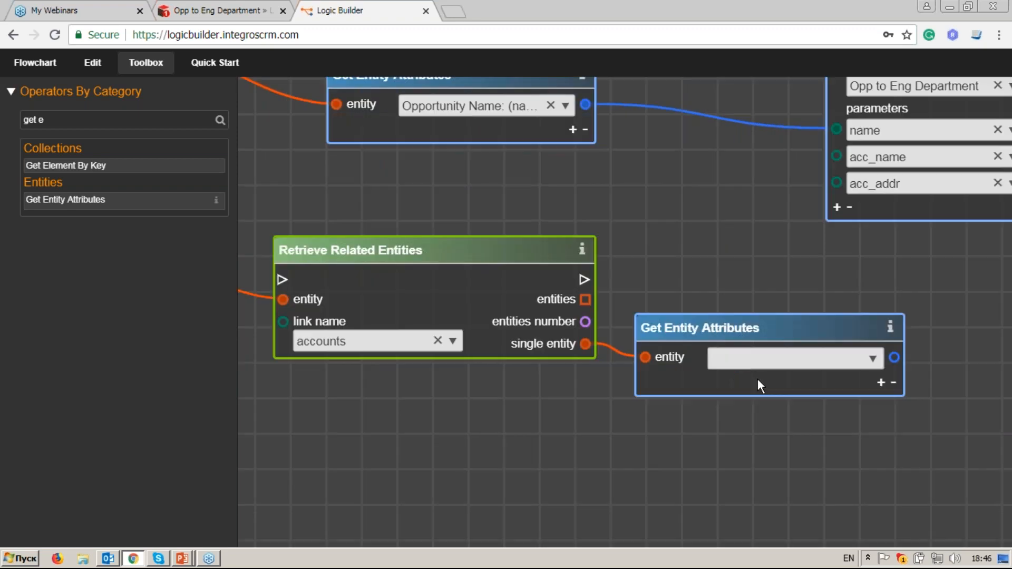
left_click(871, 359)
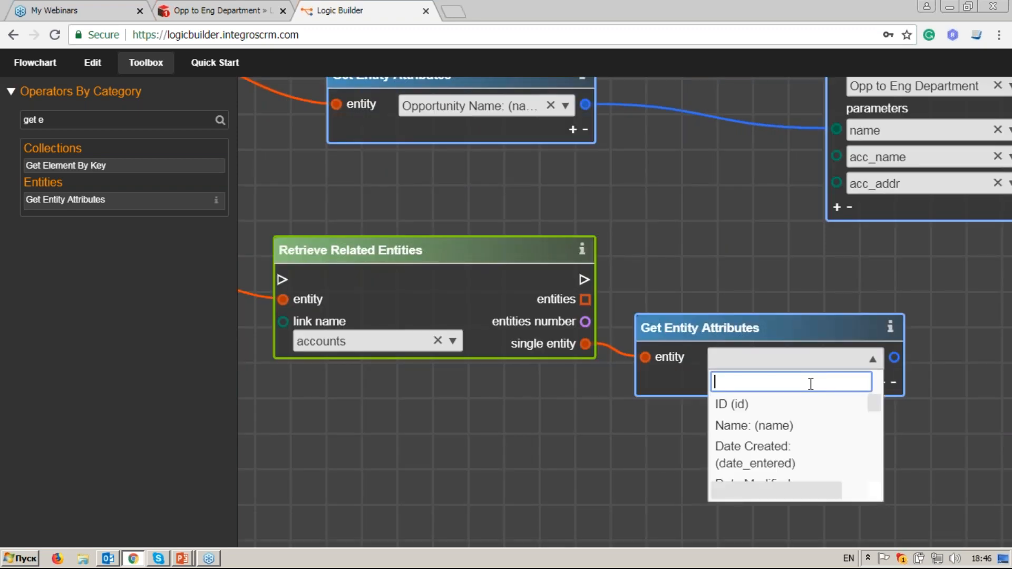
type("na")
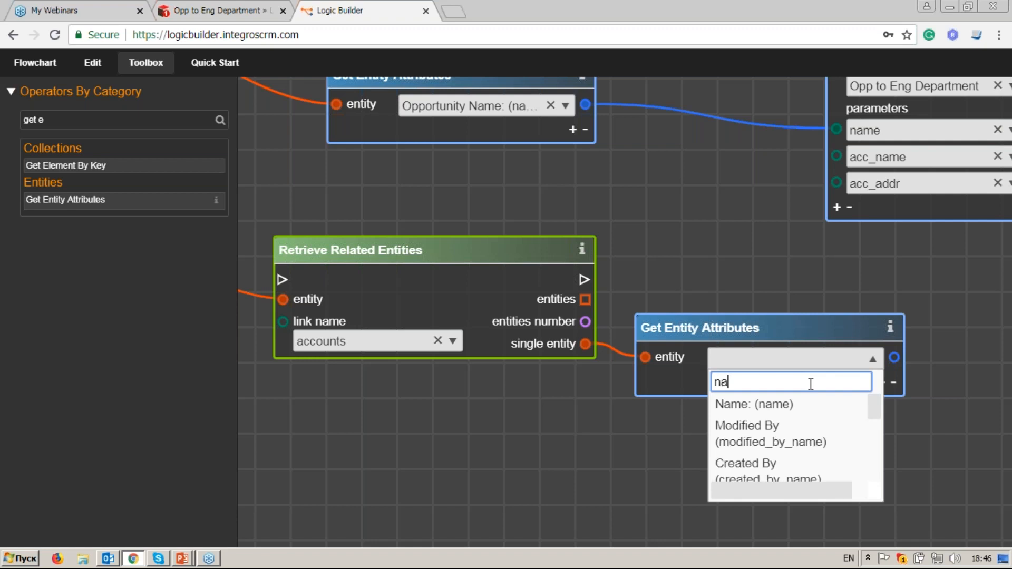
type("me")
left_click(801, 404)
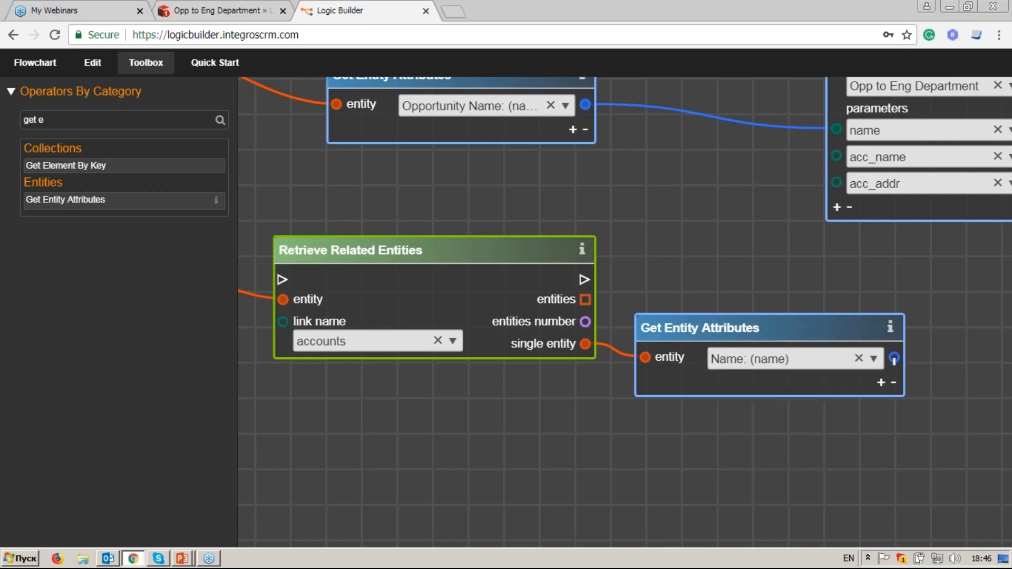
left_click_drag(892, 357, 837, 157)
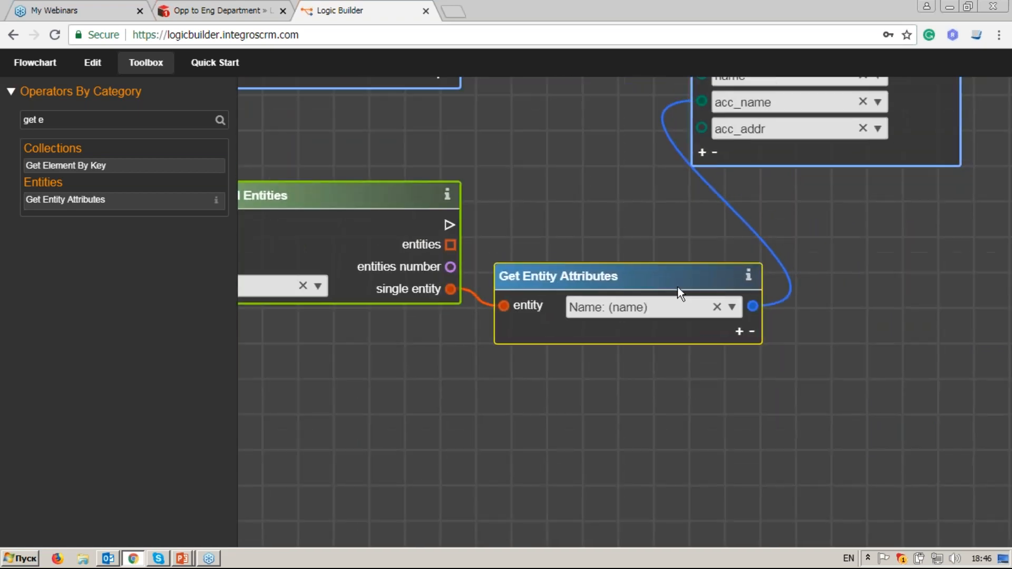
Step: Add Shipping Street and Shipping City attribute rows to the account node
left_click(735, 344)
left_click(728, 347)
type("shi")
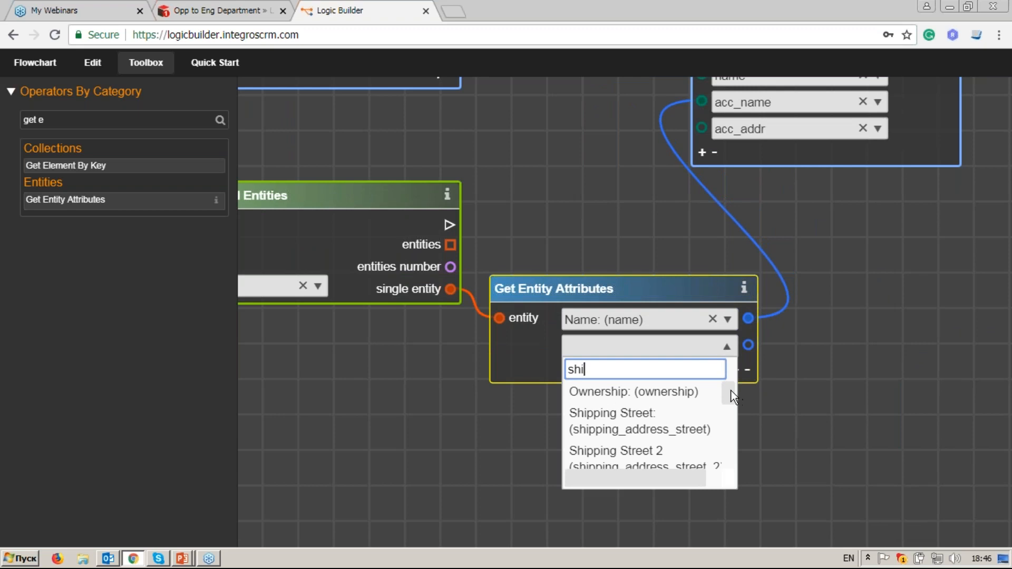
left_click(702, 422)
left_click(735, 370)
left_click(726, 374)
type("ship")
scroll(732, 443, "down", 2)
scroll(733, 453, "down", 3)
left_click(705, 466)
Step: Add a fourth attribute row reading the account's Shipping Postal Code
left_click(734, 396)
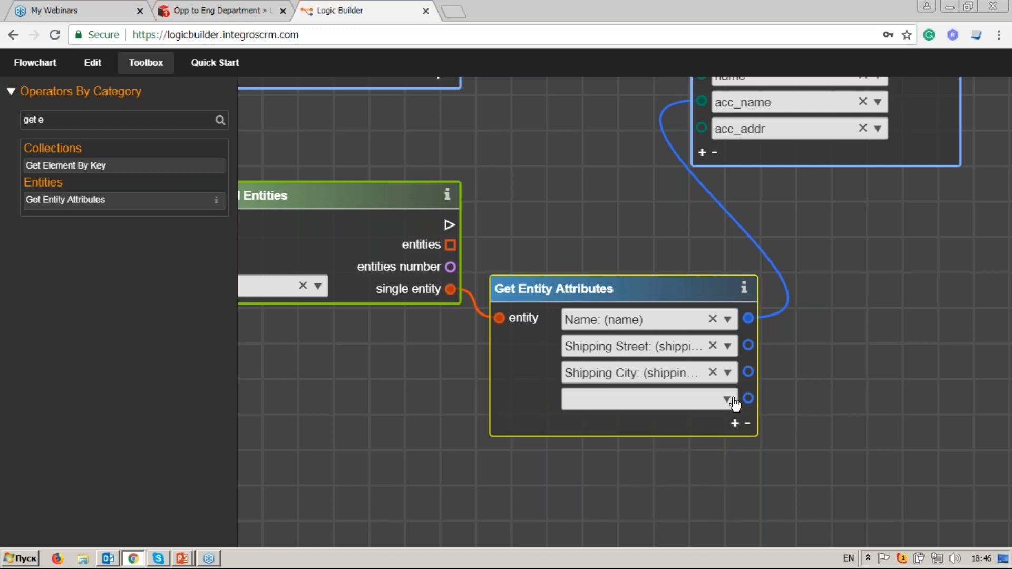
left_click(734, 401)
type("shi")
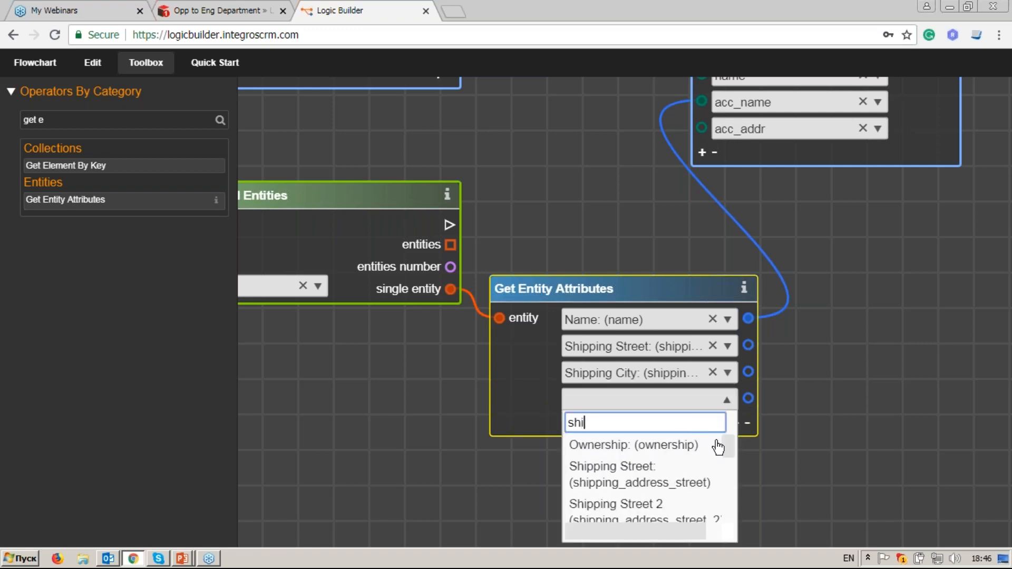
left_click_drag(729, 449, 727, 501)
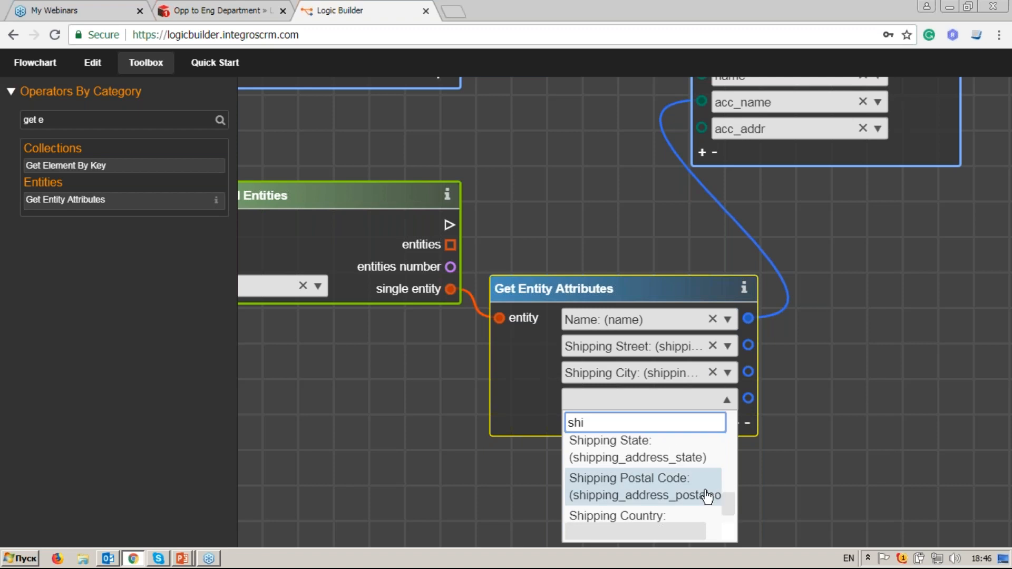
left_click(706, 491)
left_click_drag(883, 448, 805, 410)
left_click(46, 120)
left_click_drag(47, 119, 8, 122)
Step: Add a Concatenate Strings node with extra inputs and connect Shipping Street to its first input
type("con")
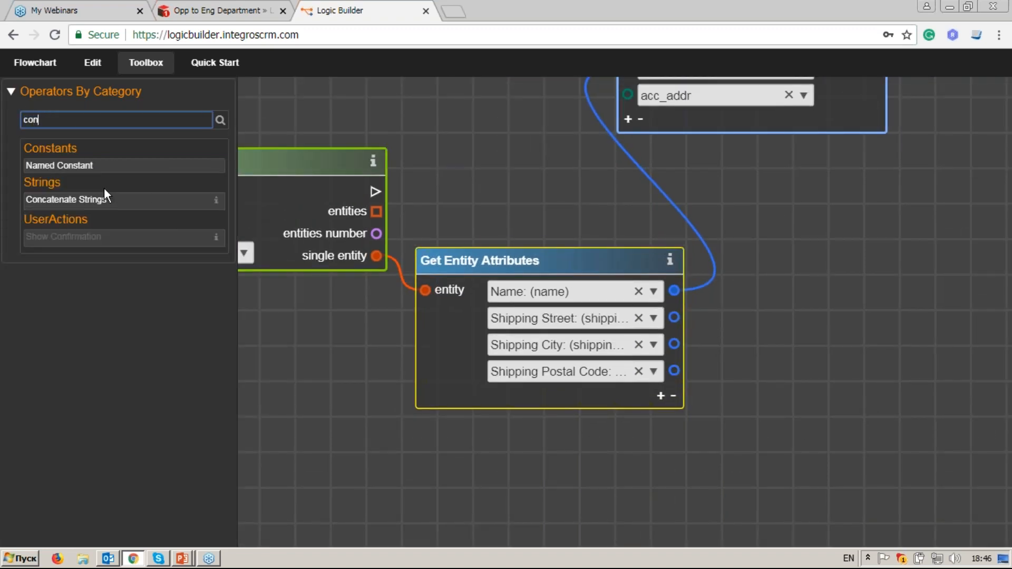
left_click_drag(133, 206, 813, 290)
left_click_drag(598, 296, 908, 295)
left_click(692, 357)
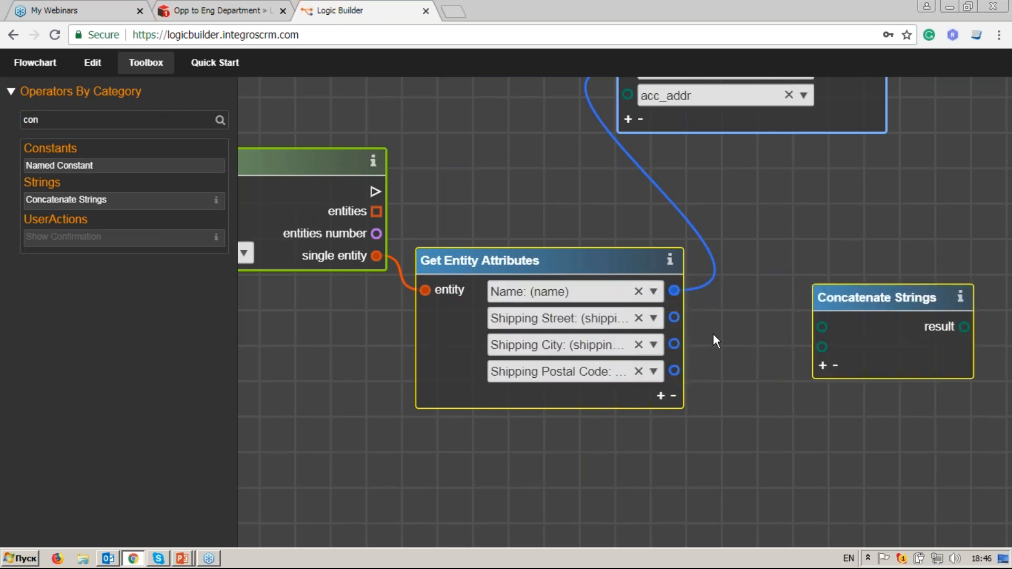
left_click(822, 365)
left_click(822, 385)
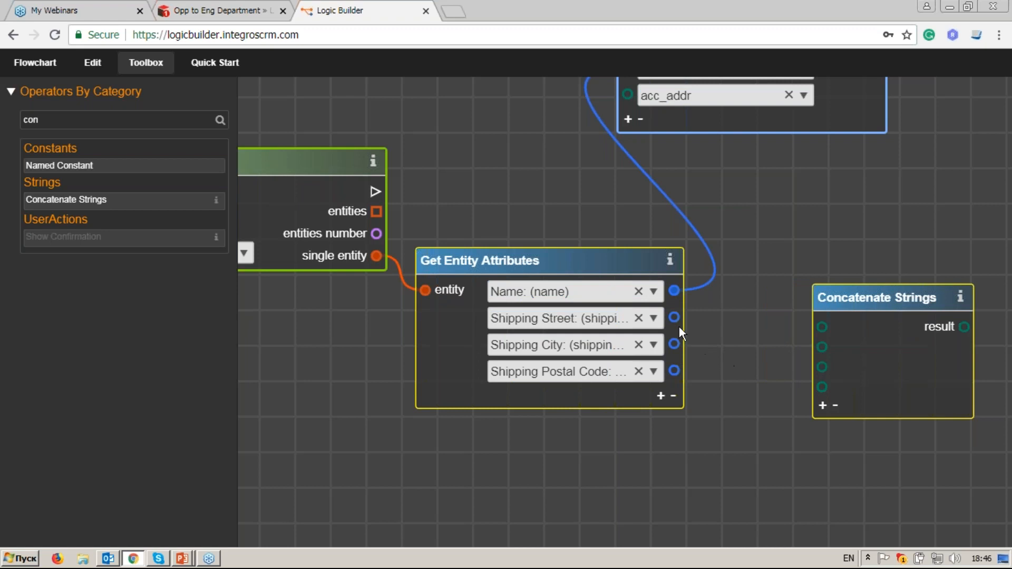
left_click_drag(796, 325, 822, 327)
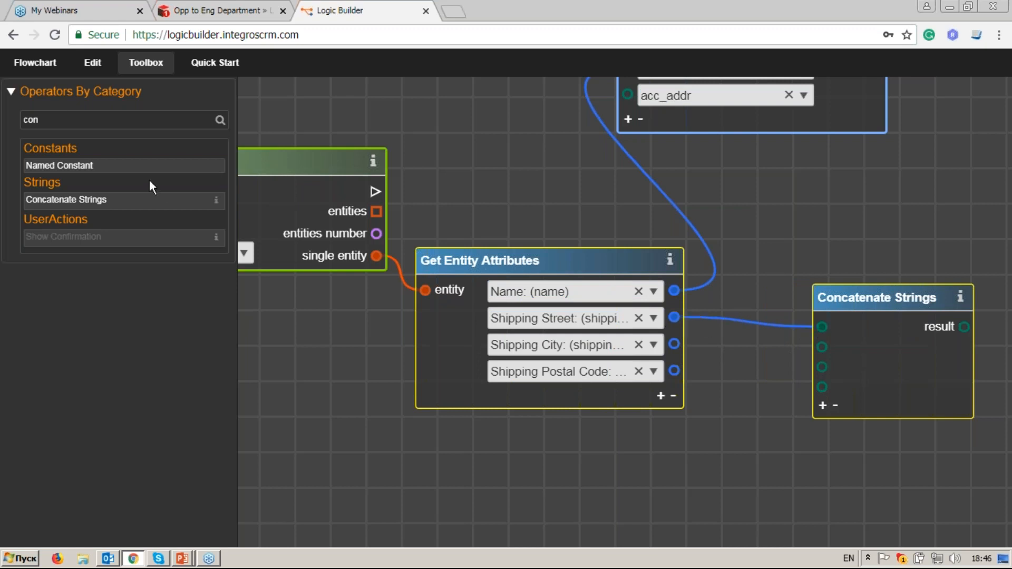
Step: Add a String constant ', ' and link it into the concatenation as a separator
double_click(65, 119)
type("str")
left_click(157, 242)
left_click_drag(609, 300, 682, 463)
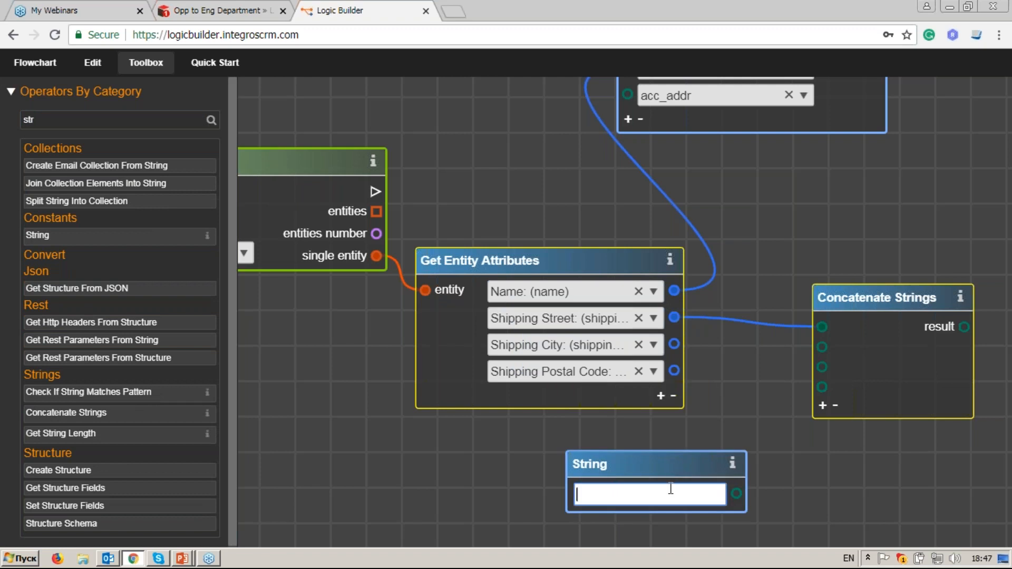
type(",")
left_click_drag(736, 493, 823, 391)
Step: Connect Shipping Postal Code to the concatenation and wire its result into acc_addr
left_click_drag(675, 374, 822, 407)
left_click_drag(870, 277, 744, 403)
left_click_drag(838, 451, 508, 225)
scroll(685, 337, "down", 4)
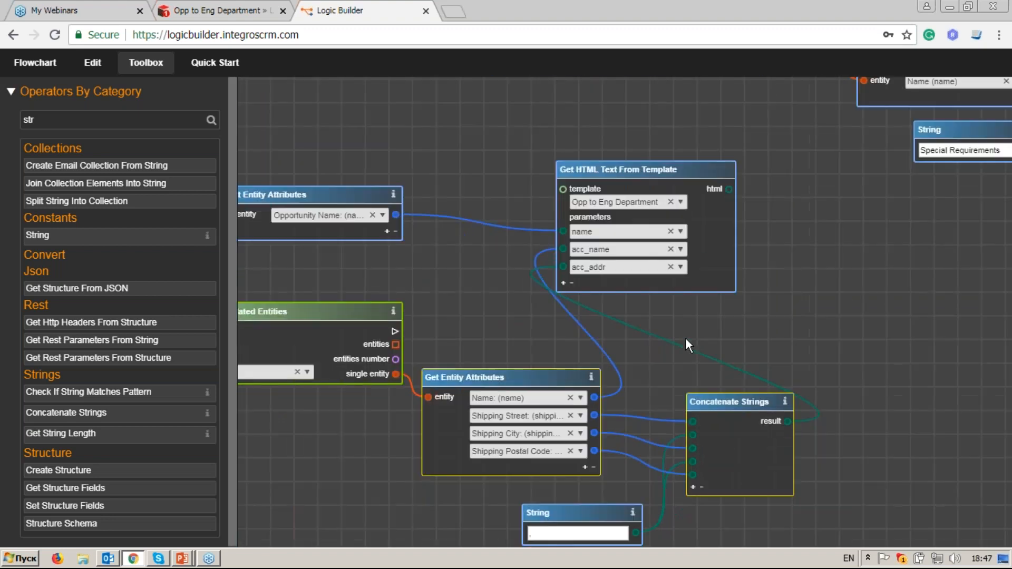
scroll(685, 337, "up", 2)
left_click_drag(862, 366, 706, 288)
left_click_drag(514, 126, 843, 169)
left_click_drag(827, 302, 785, 354)
left_click(687, 256)
Step: Set the template's fourth parameter to cntcs_table and place a Get Variable node
scroll(803, 281, "up", 2)
left_click(784, 280)
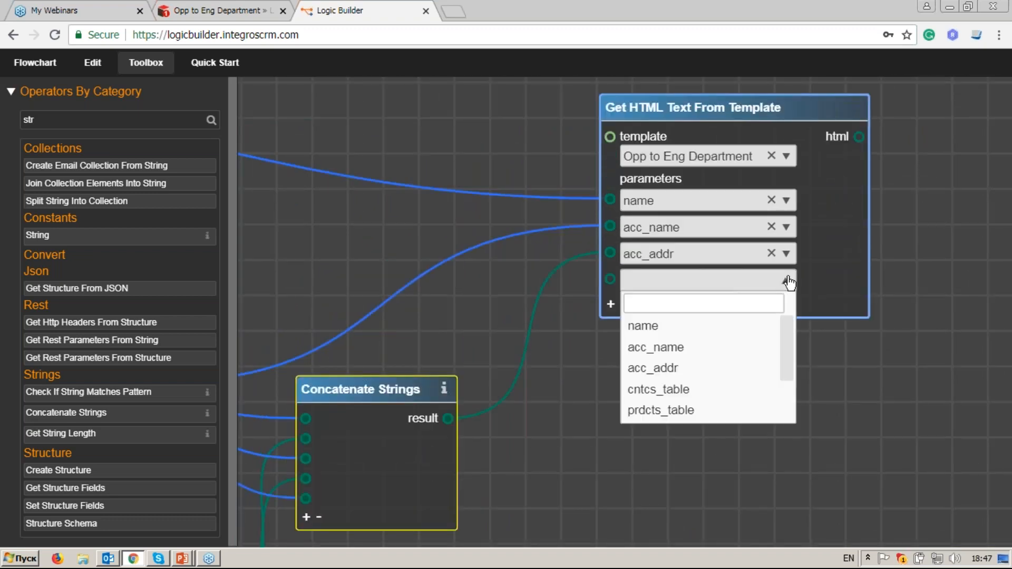
left_click(770, 391)
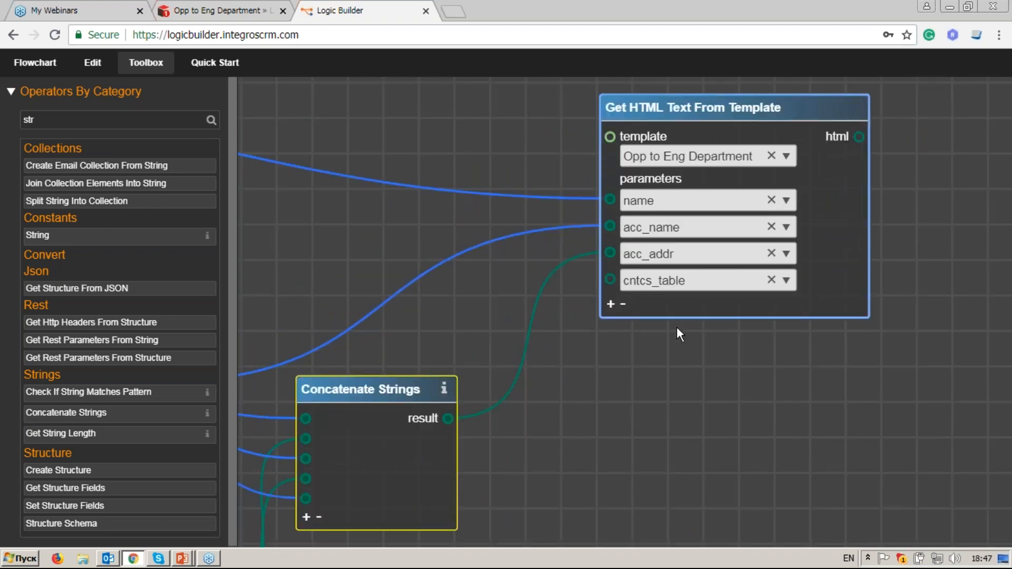
double_click(110, 120)
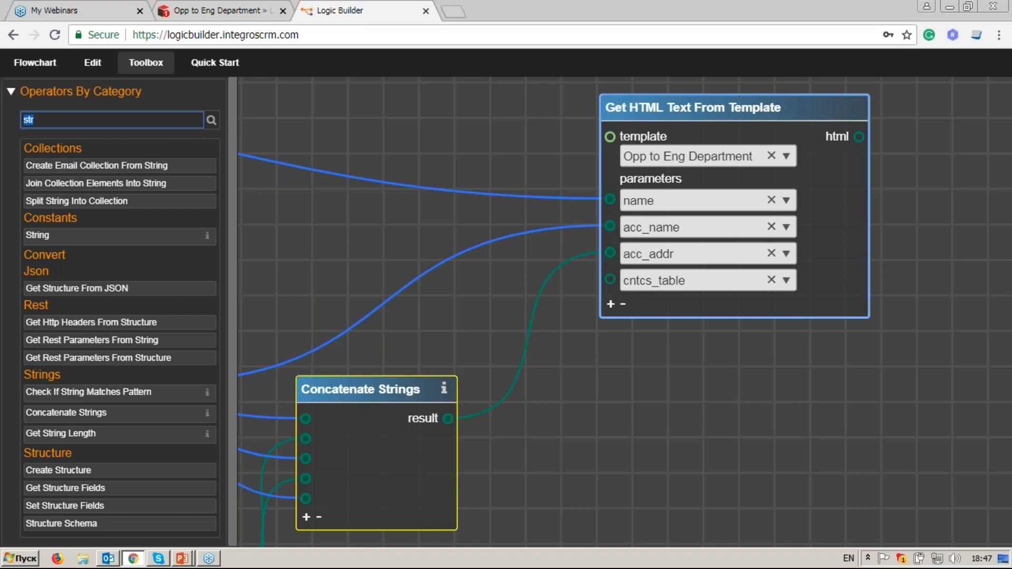
type("get v")
left_click_drag(132, 171, 362, 153)
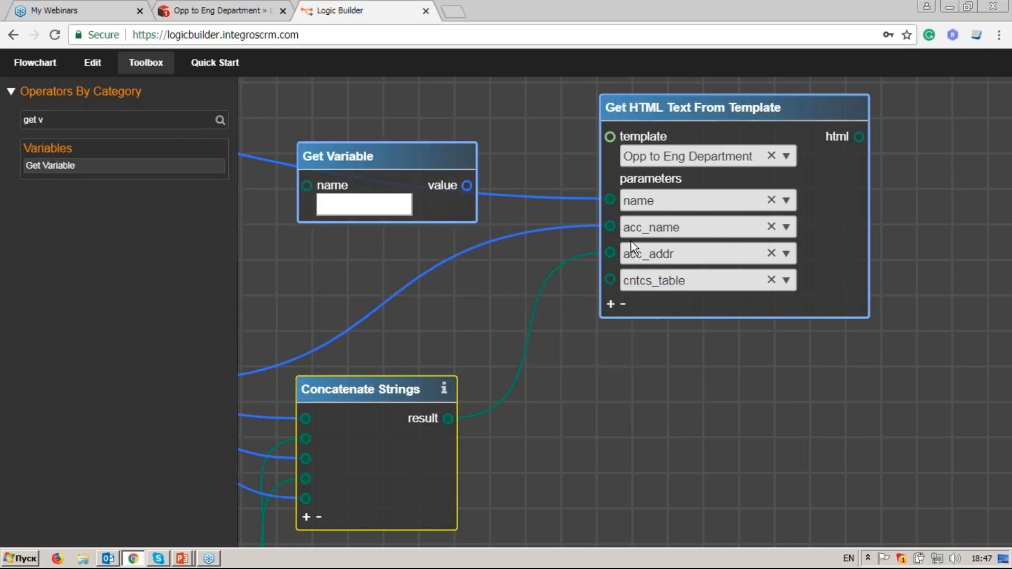
Step: Copy the cntcts_table variable name from the contacts table nodes
scroll(631, 242, "down", 2)
scroll(631, 241, "down", 3)
left_click_drag(661, 207, 626, 400)
left_click_drag(621, 196, 605, 353)
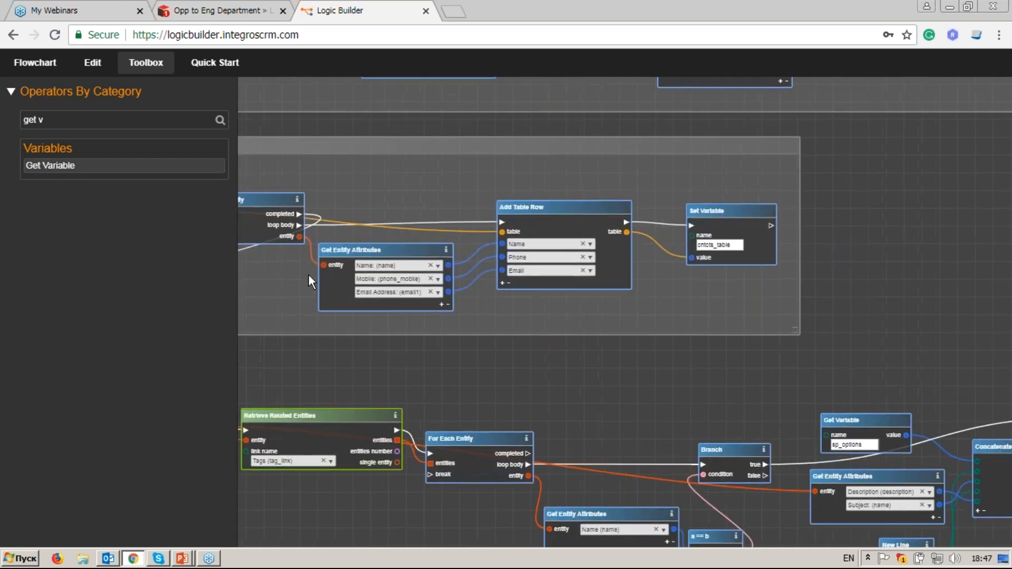
left_click_drag(308, 274, 517, 321)
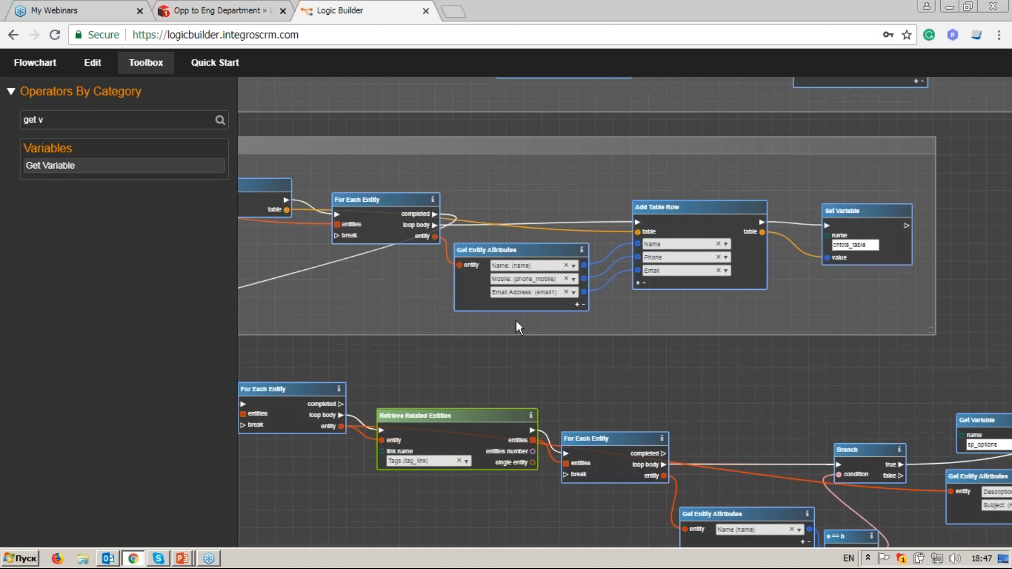
scroll(766, 298, "up", 2)
scroll(764, 296, "right", 2)
scroll(759, 293, "right", 3)
double_click(791, 219)
key("ctrl+c")
left_click(791, 234)
Step: Paste cntcts_table into the Get Variable node and wire its value to cntcs_table
scroll(750, 330, "down", 1)
left_click_drag(714, 303, 722, 127)
left_click_drag(684, 406, 755, 99)
left_click(475, 284)
key("ctrl+v")
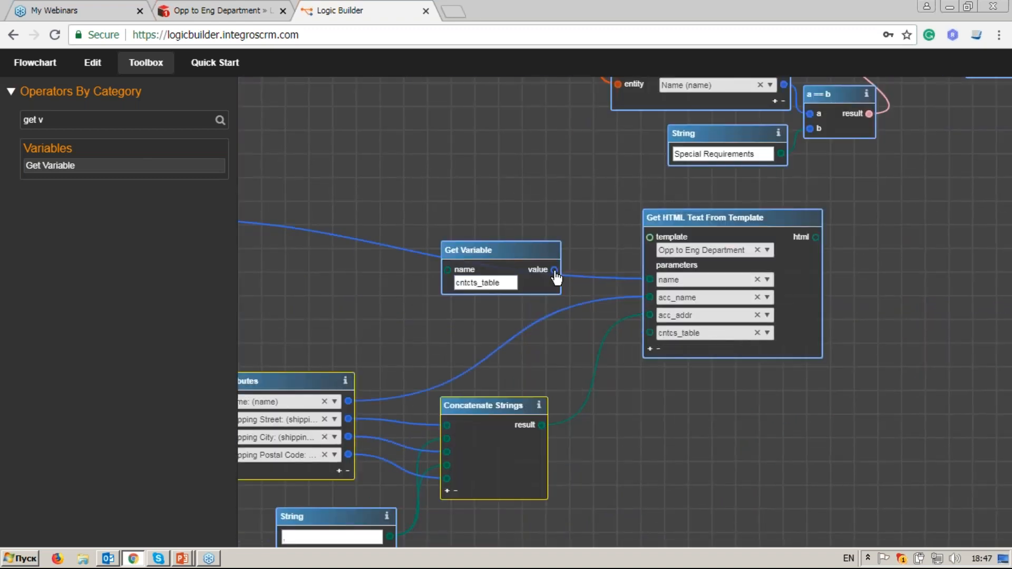
left_click_drag(654, 341, 650, 332)
left_click_drag(515, 256, 490, 284)
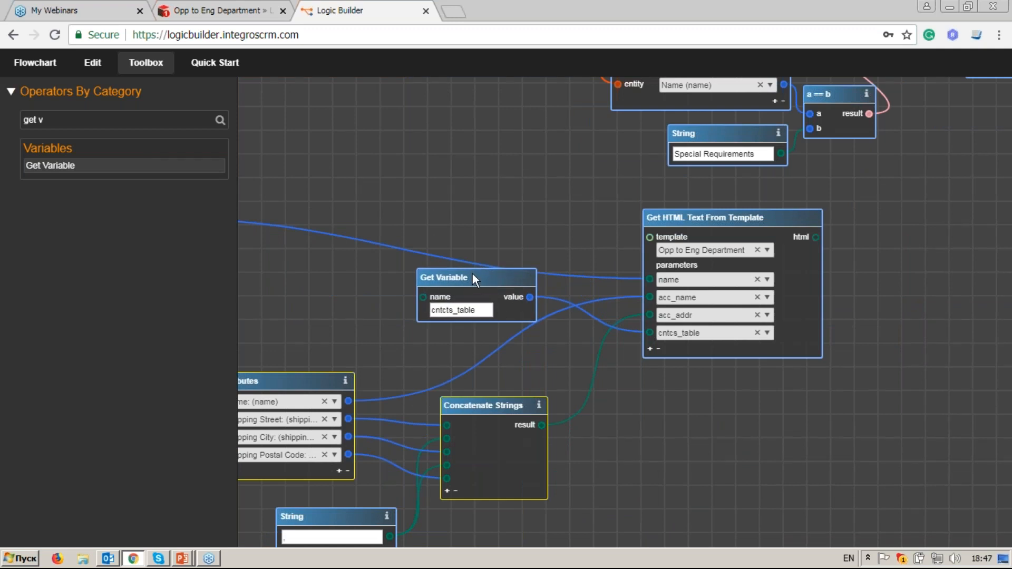
Step: Add a fifth, empty parameter row to the template node
scroll(493, 274, "down", 2)
left_click_drag(618, 164, 580, 334)
left_click_drag(663, 141, 644, 252)
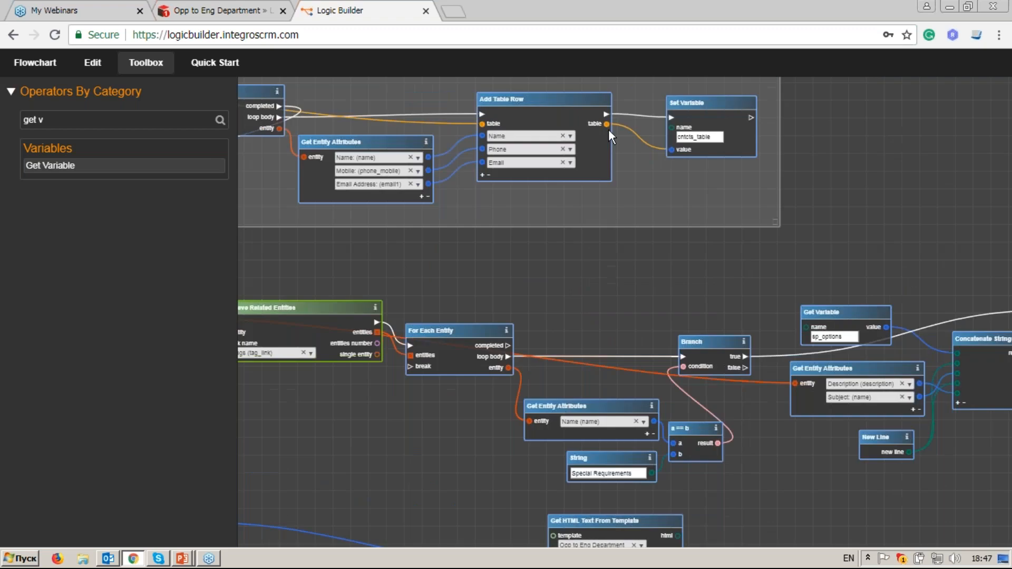
left_click_drag(579, 350, 634, 167)
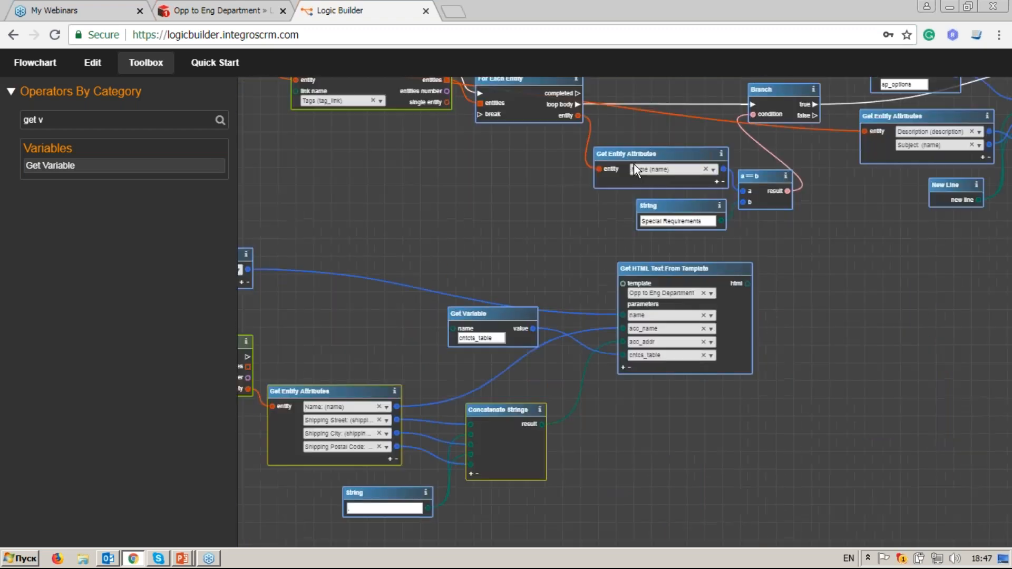
scroll(695, 395, "up", 4)
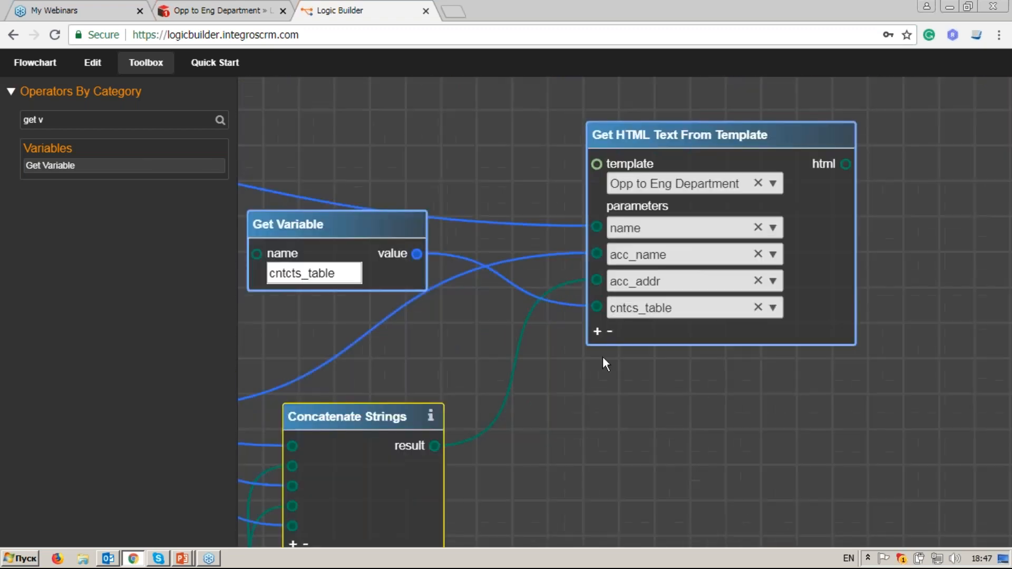
left_click(596, 331)
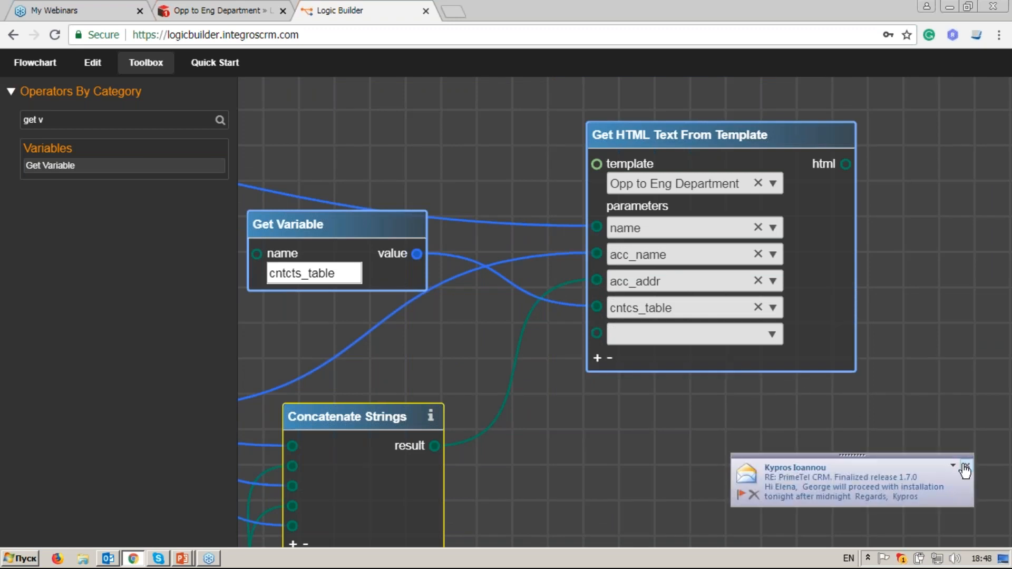
Step: Set the new parameter to prdcts_table and place a Get Variable node above the template
left_click(775, 340)
left_click(734, 462)
triple_click(83, 122)
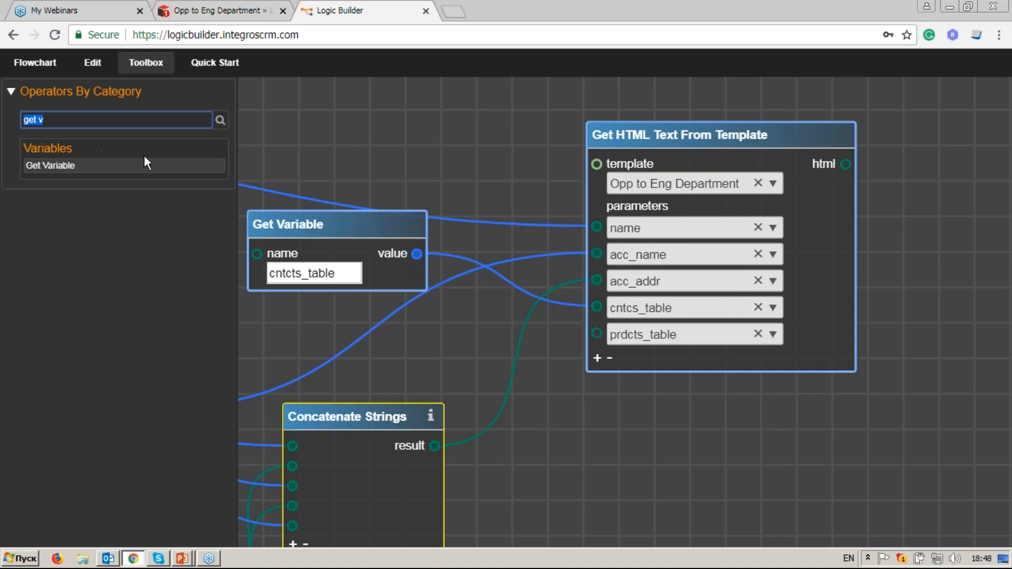
type("gwt")
key("BackSpace")
key("BackSpace")
type("et v")
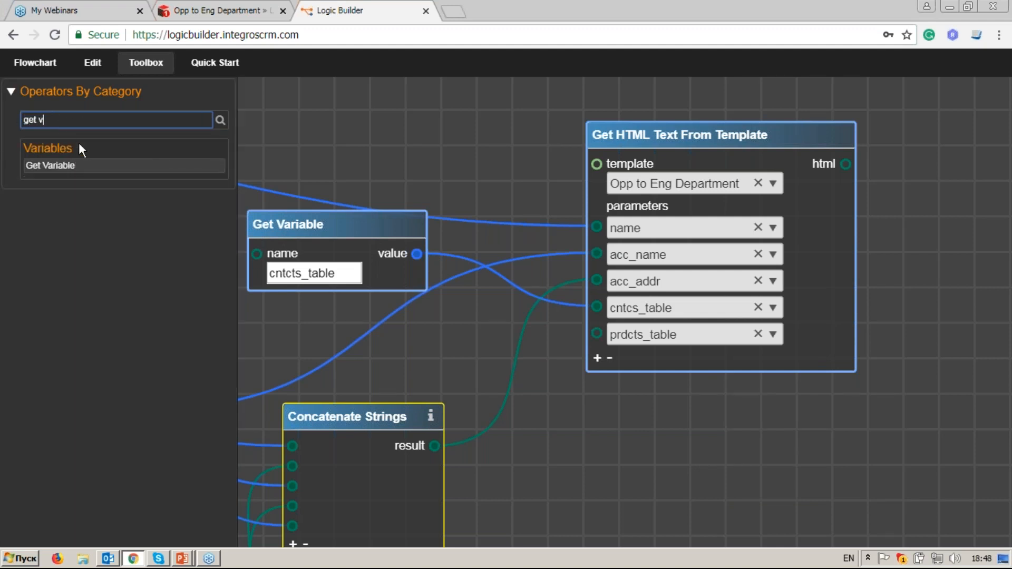
left_click_drag(79, 165, 595, 327)
left_click_drag(561, 289, 413, 99)
Step: Copy the pr_table variable name from the products table Set Variable node
scroll(520, 185, "down", 2)
mouse_move(655, 132)
left_mouse_down()
mouse_move(615, 375)
mouse_move(592, 404)
left_mouse_up()
mouse_move(743, 138)
left_mouse_down()
mouse_move(705, 420)
mouse_move(716, 378)
left_mouse_up()
left_click_drag(888, 156, 594, 253)
left_click(741, 211)
double_click(741, 210)
key("ctrl+c")
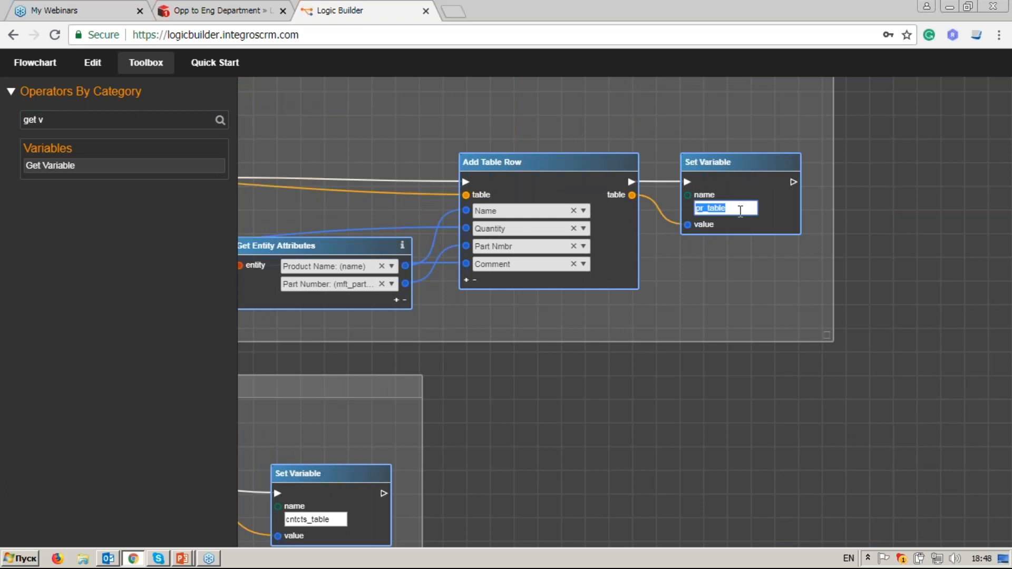
right_click(652, 399)
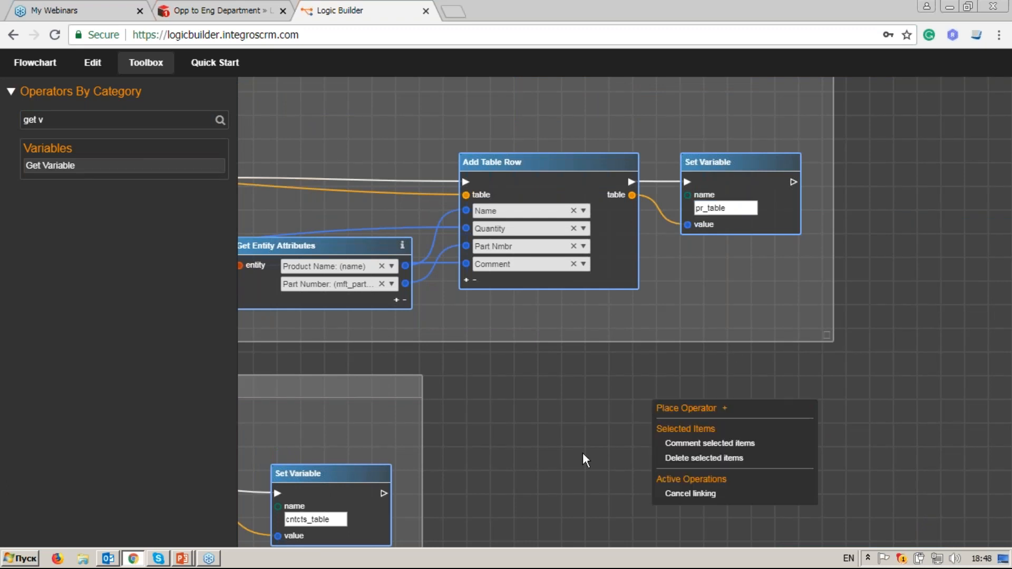
left_click(579, 422)
Step: Paste pr_table into the Get Variable node and connect it to prdcts_table
left_click_drag(579, 422, 753, 148)
left_click_drag(621, 371, 730, 143)
left_click_drag(688, 366, 764, 152)
left_click_drag(676, 311, 887, 264)
left_click(580, 274)
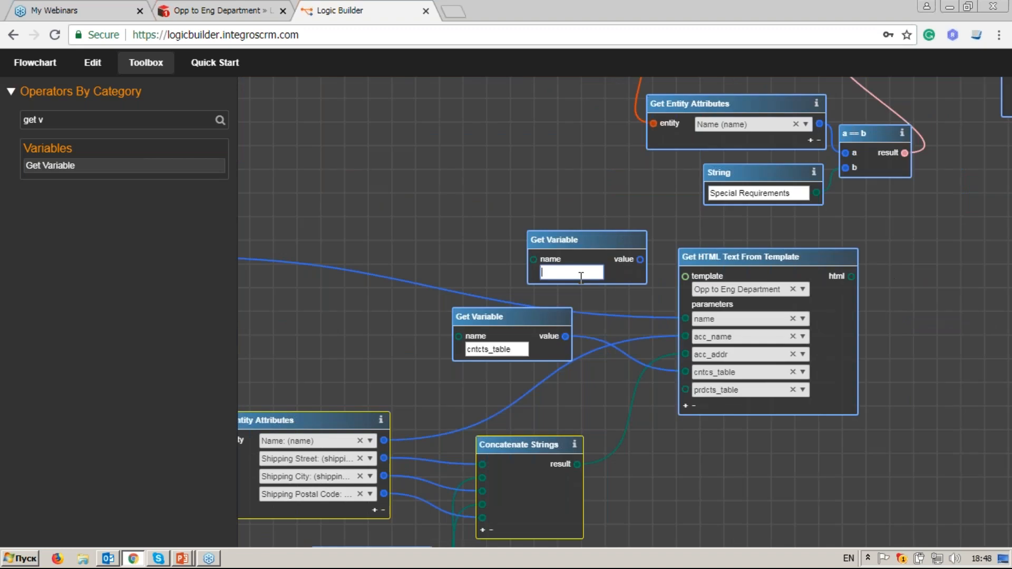
key("ctrl+v")
scroll(597, 280, "up", 3)
left_click(662, 235)
left_click(730, 430)
Step: Add an sm_name parameter row to the HTML template node
left_click_drag(773, 503, 717, 342)
left_click(678, 297)
left_click(854, 301)
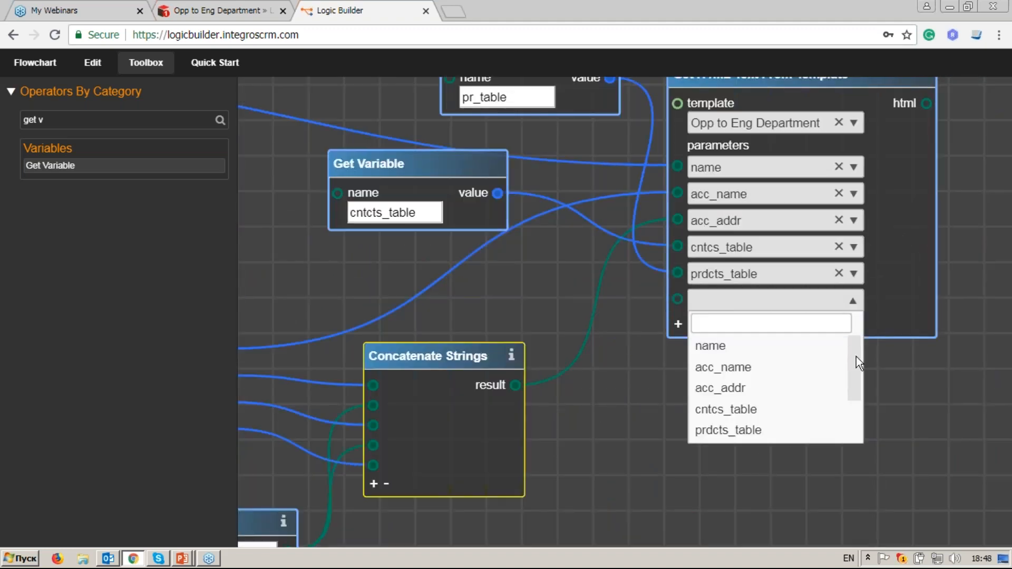
left_click_drag(856, 356, 854, 398)
left_click(822, 388)
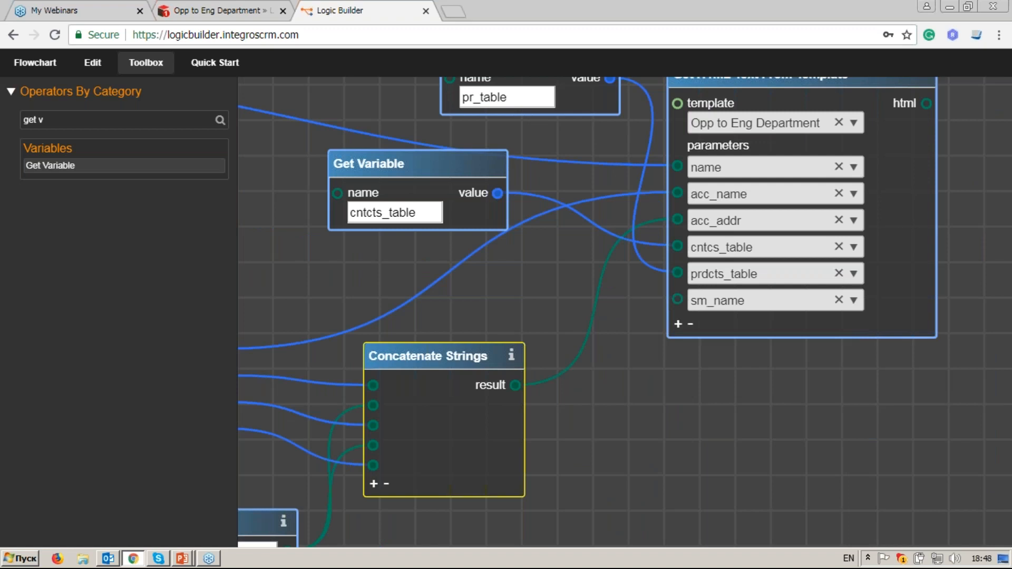
scroll(792, 385, "down", 3)
left_click_drag(821, 186, 932, 189)
Step: Add a Retrieve Entity node chained after Retrieve Related Entities
triple_click(84, 117)
type("retr")
left_click(93, 189)
left_click_drag(337, 264, 326, 227)
left_click_drag(559, 178, 745, 360)
left_click_drag(471, 305, 717, 311)
left_click_drag(491, 191, 810, 359)
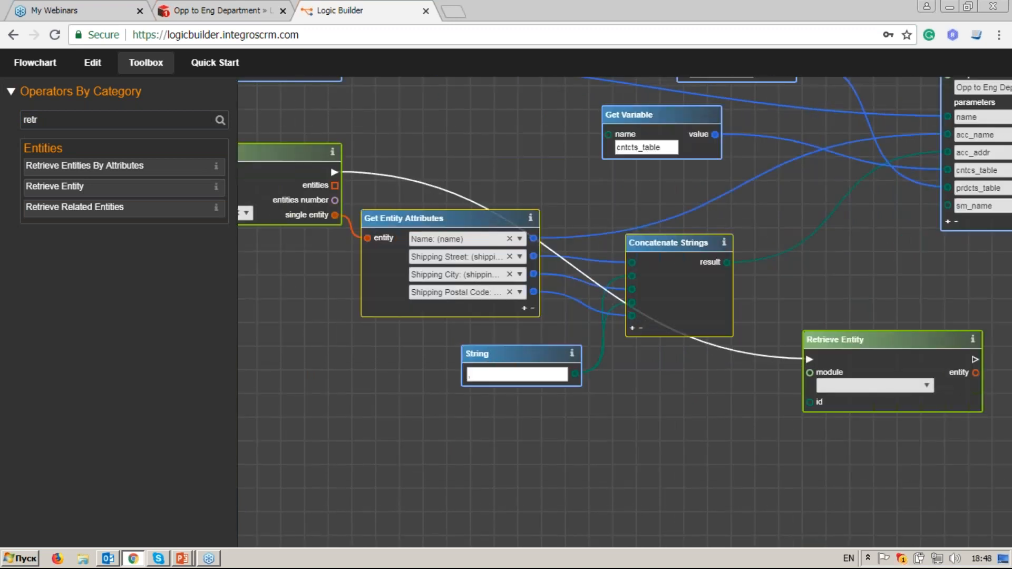
Step: Add an Assigned User attribute row to the opportunity attributes node
left_click_drag(670, 246, 665, 353)
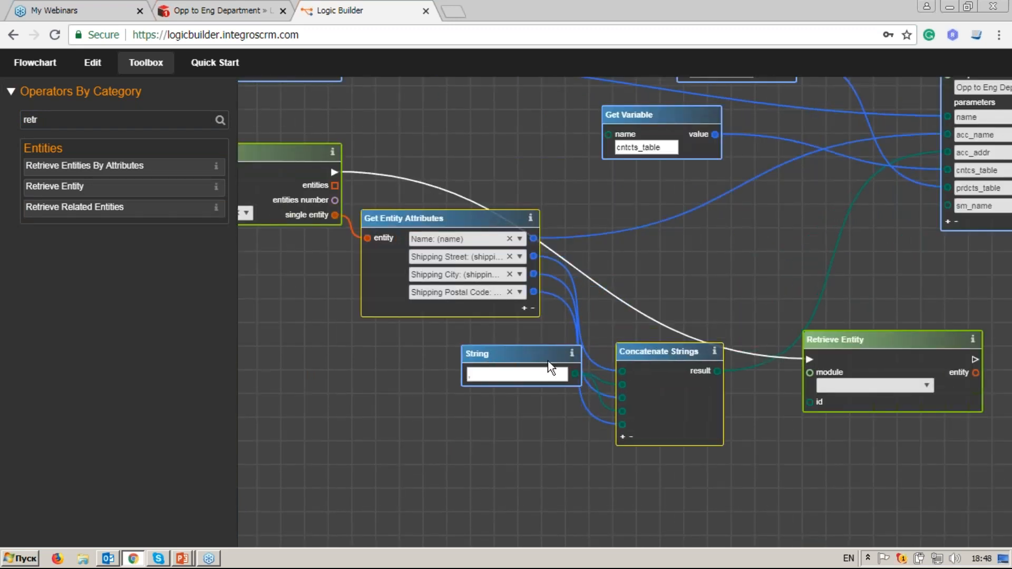
left_click_drag(547, 358, 506, 353)
left_click_drag(639, 355, 622, 329)
left_click_drag(334, 275, 596, 360)
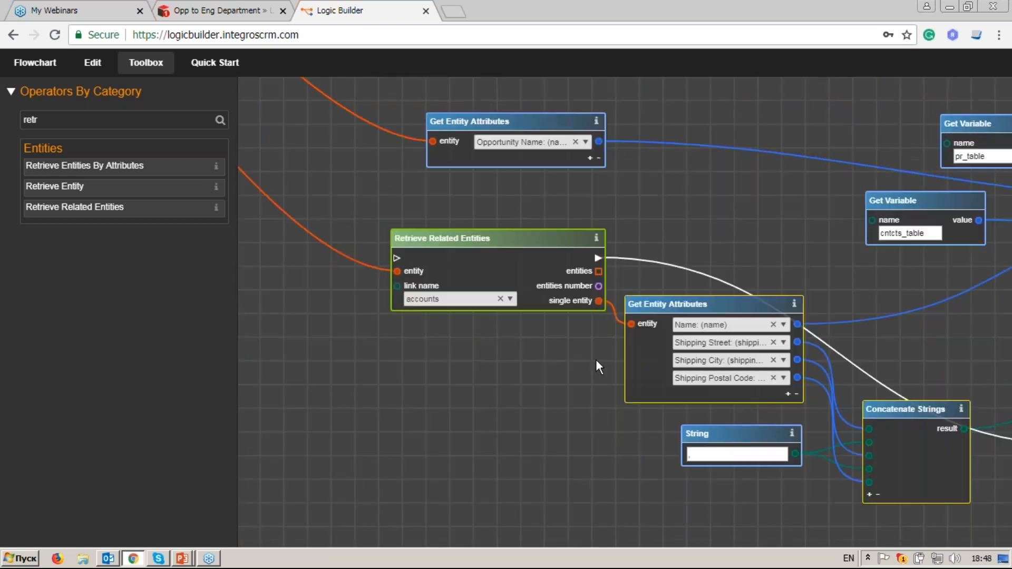
left_click_drag(562, 219, 557, 260)
left_click(585, 200)
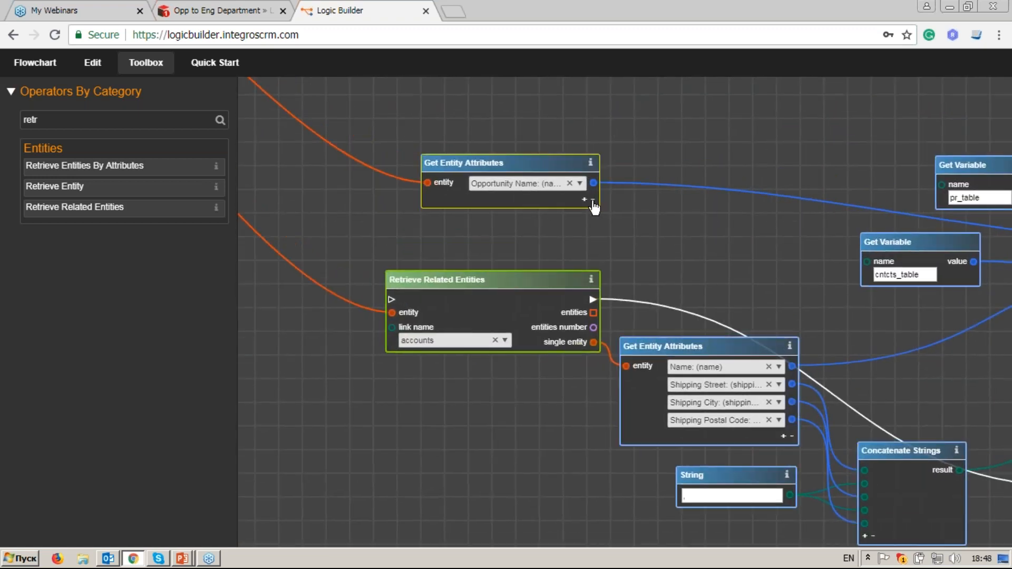
left_click(581, 202)
type("ass")
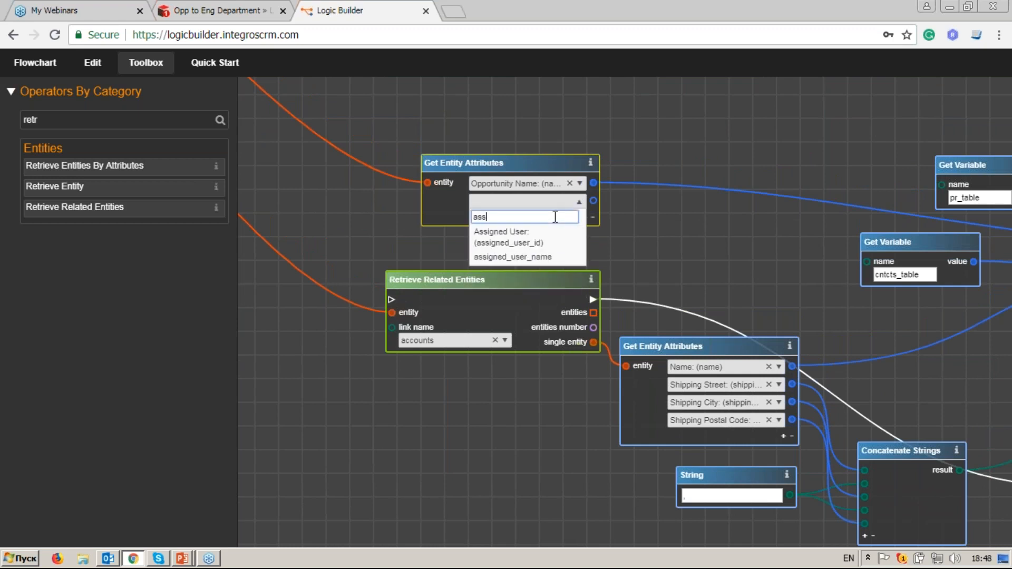
key("Return")
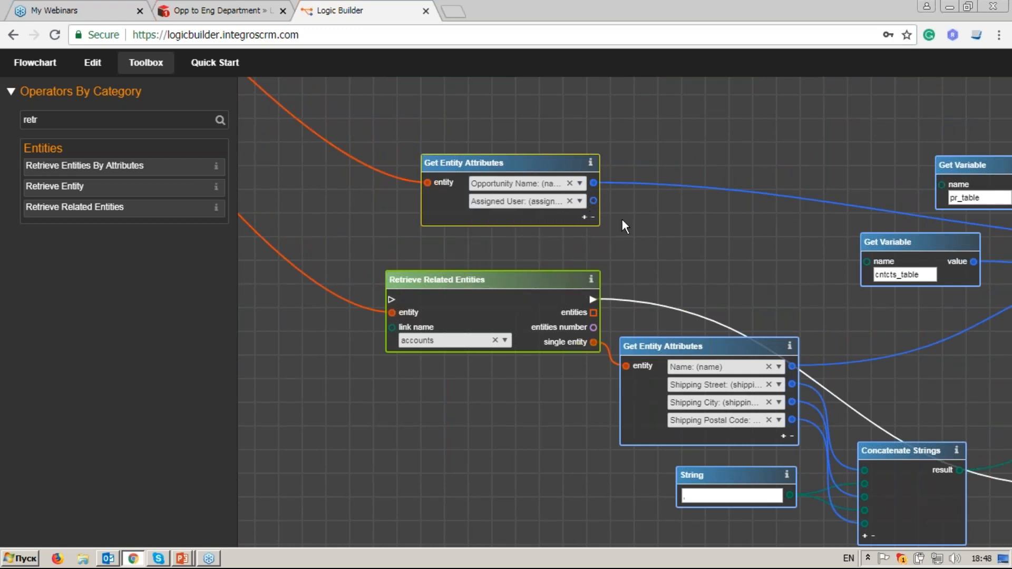
Step: Wire Assigned User into Retrieve Entity's id and set its module to Users
left_click_drag(808, 312, 467, 164)
left_click(577, 304)
left_click(679, 287)
type("u")
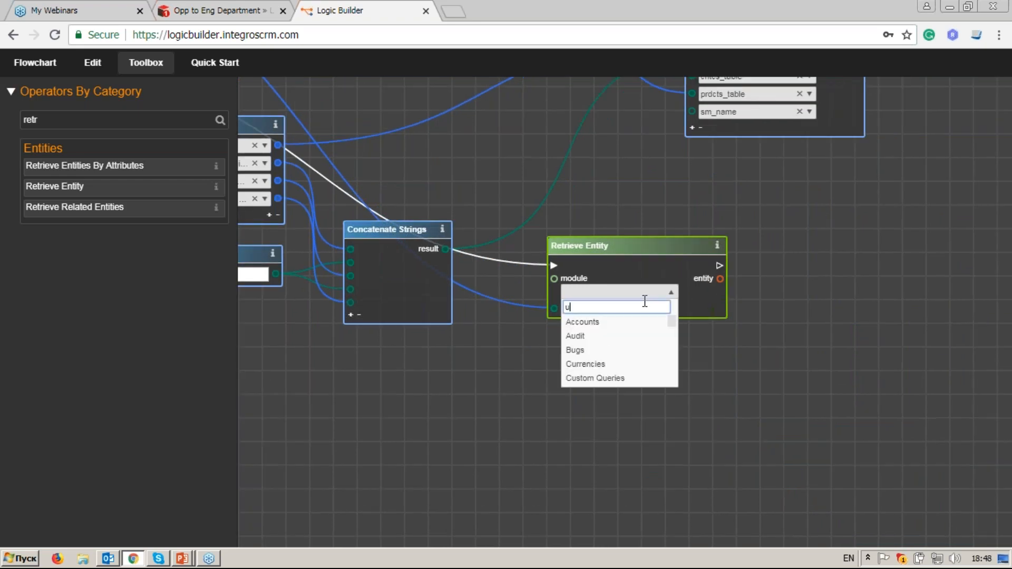
type("ser")
left_click(634, 321)
left_click_drag(622, 247, 606, 244)
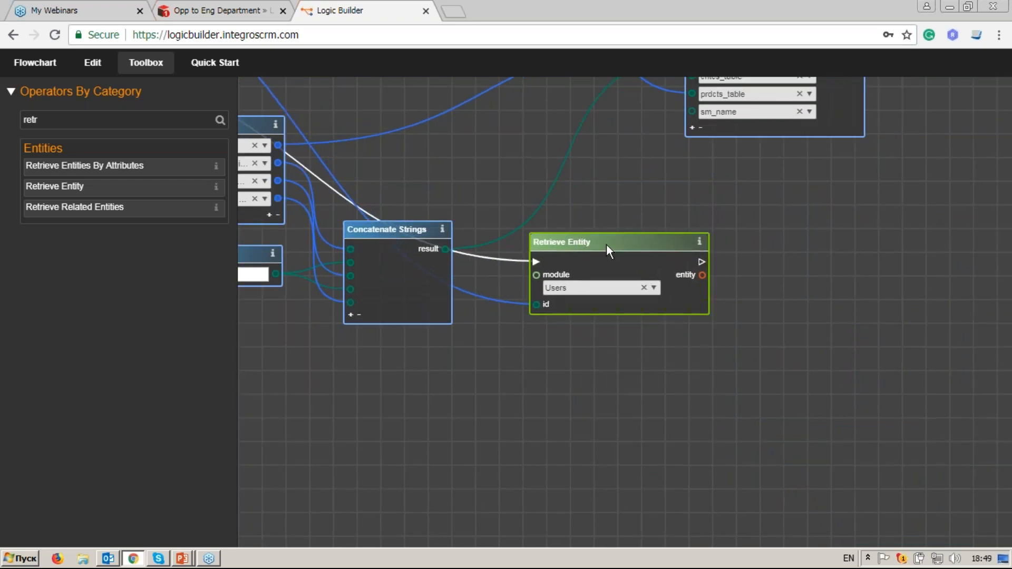
left_click_drag(799, 198, 687, 280)
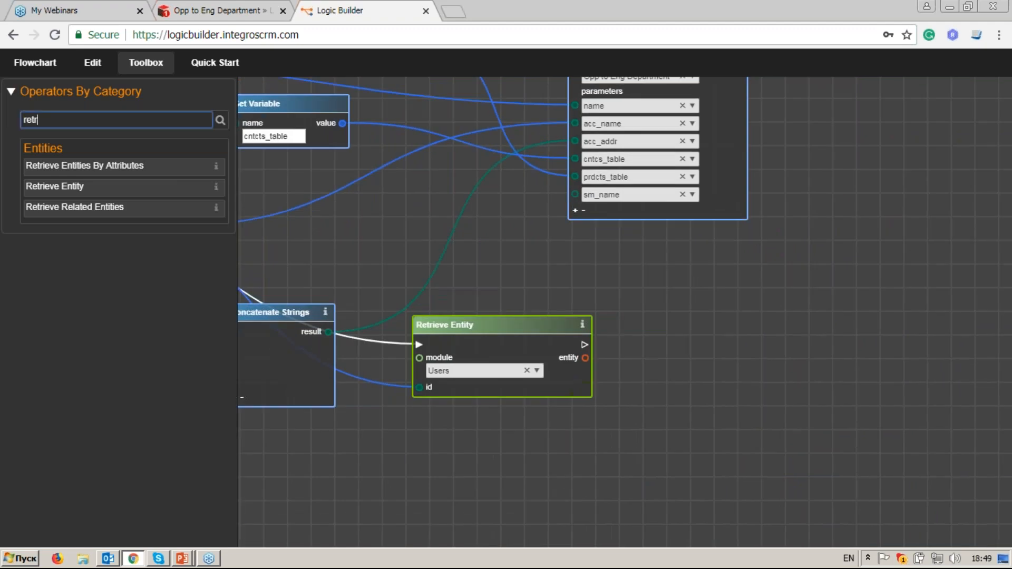
Step: Add a Get Entity Attributes node reading the user's Full Name
left_click_drag(62, 119, 9, 124)
type("get en")
left_click(61, 166)
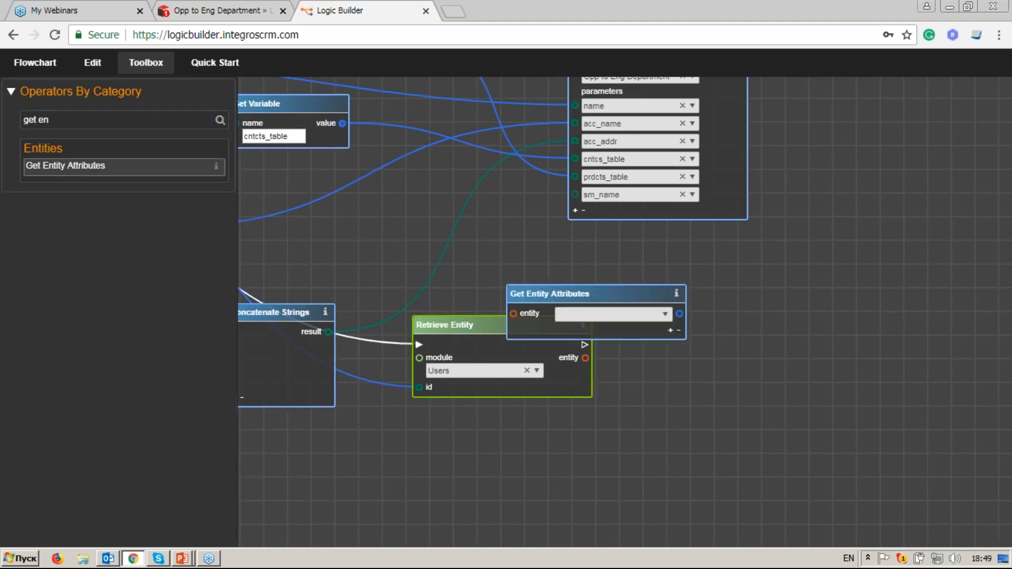
left_click_drag(535, 288, 556, 349)
scroll(640, 350, "up", 2)
left_click(868, 340)
type("name")
left_click(843, 449)
Step: Wire Full Name into the template's sm_name parameter
scroll(848, 299, "down", 2)
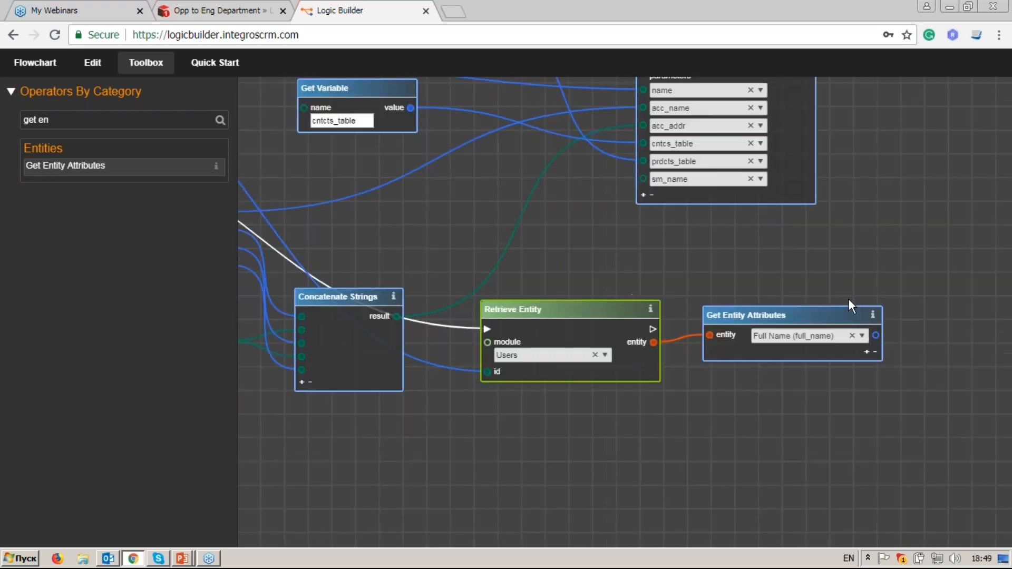
scroll(849, 299, "down", 2)
left_click_drag(839, 261, 648, 290)
scroll(616, 280, "up", 2)
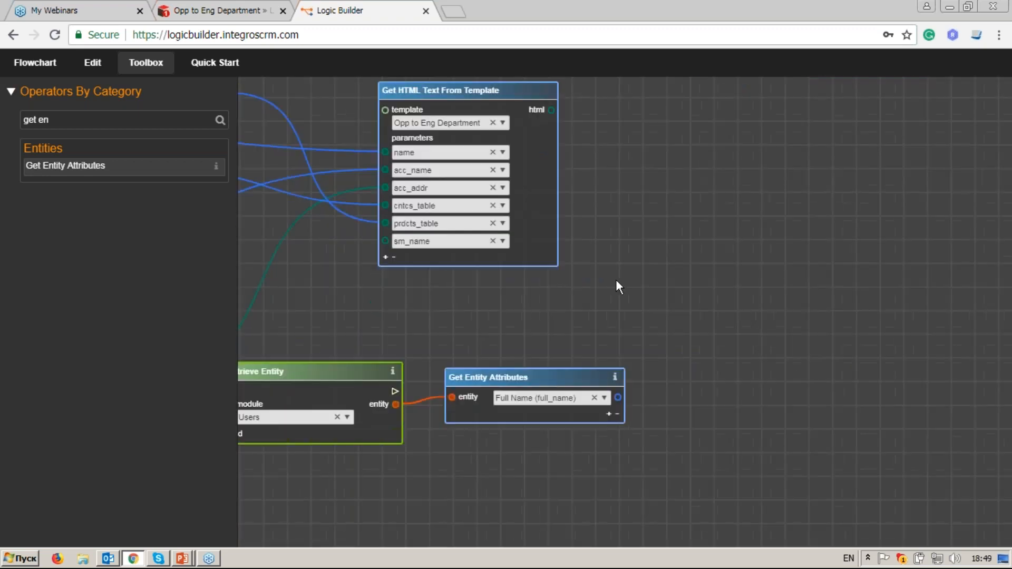
left_click_drag(416, 126, 739, 130)
left_click_drag(588, 434, 677, 284)
Step: Add an sm_email parameter fed by the user's Email Address
left_click(578, 450)
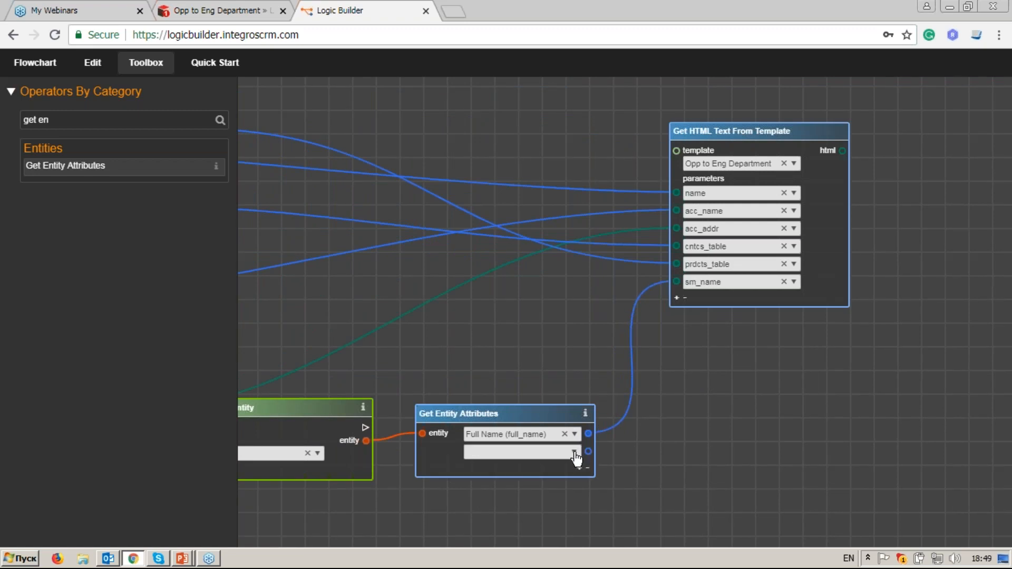
left_click(793, 300)
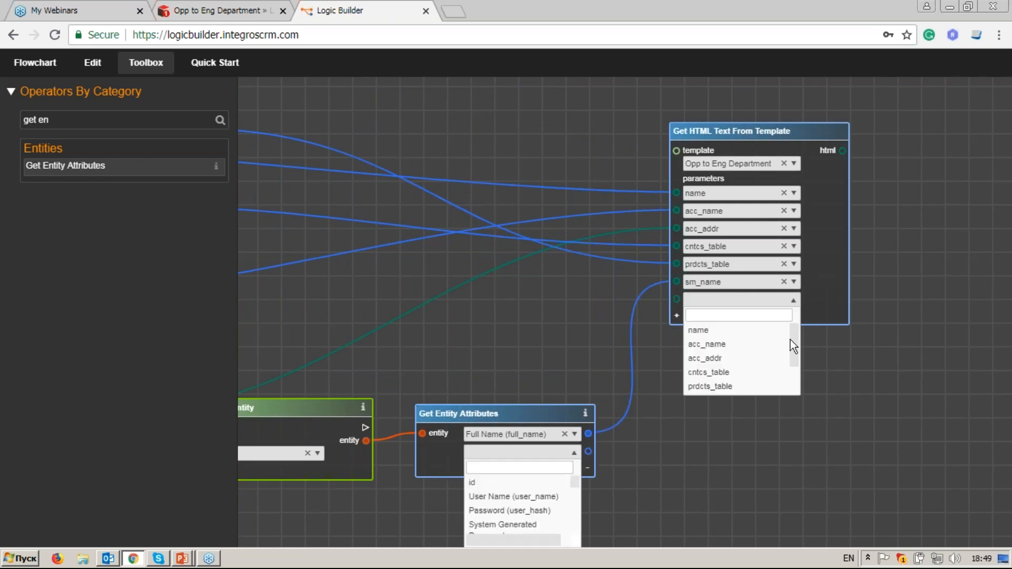
scroll(780, 374, "down", 1)
left_click(764, 372)
left_click(507, 466)
type("email1")
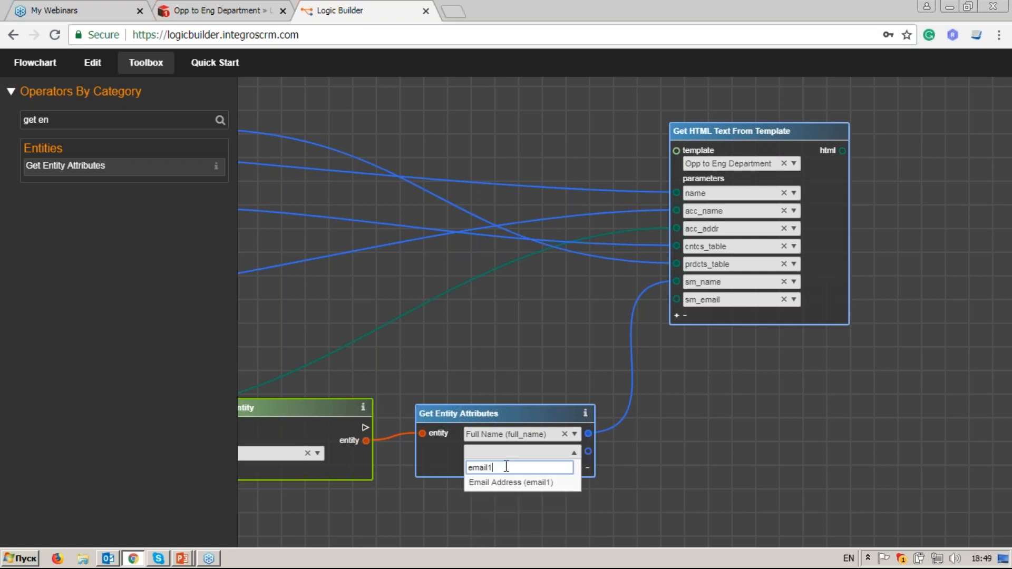
left_click(524, 482)
left_click_drag(589, 451, 616, 377)
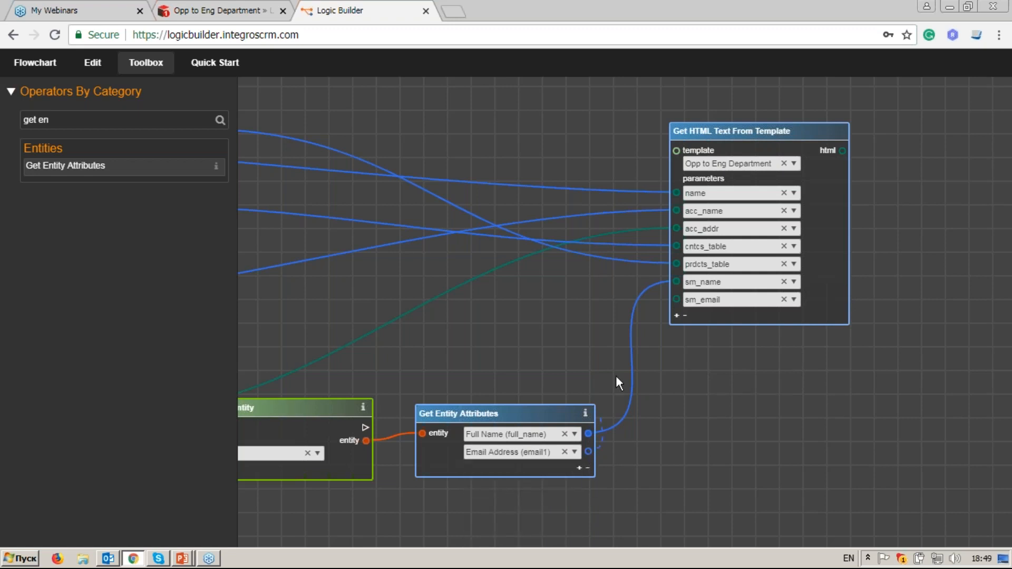
left_click_drag(672, 301, 676, 299)
Step: Add an sp_options parameter row to the template node
left_click(677, 315)
left_click(793, 318)
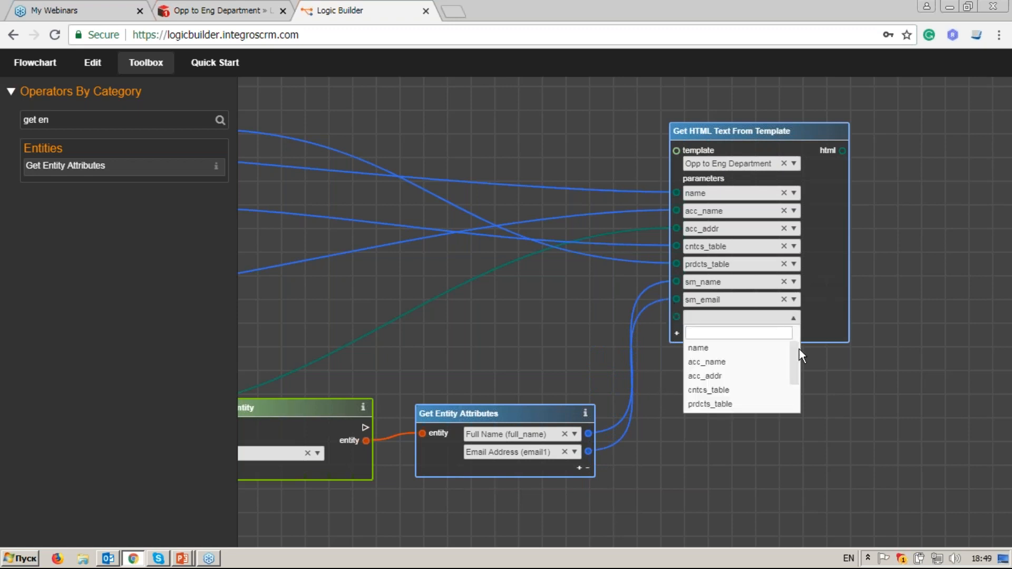
left_click_drag(798, 359, 797, 406)
left_click(709, 405)
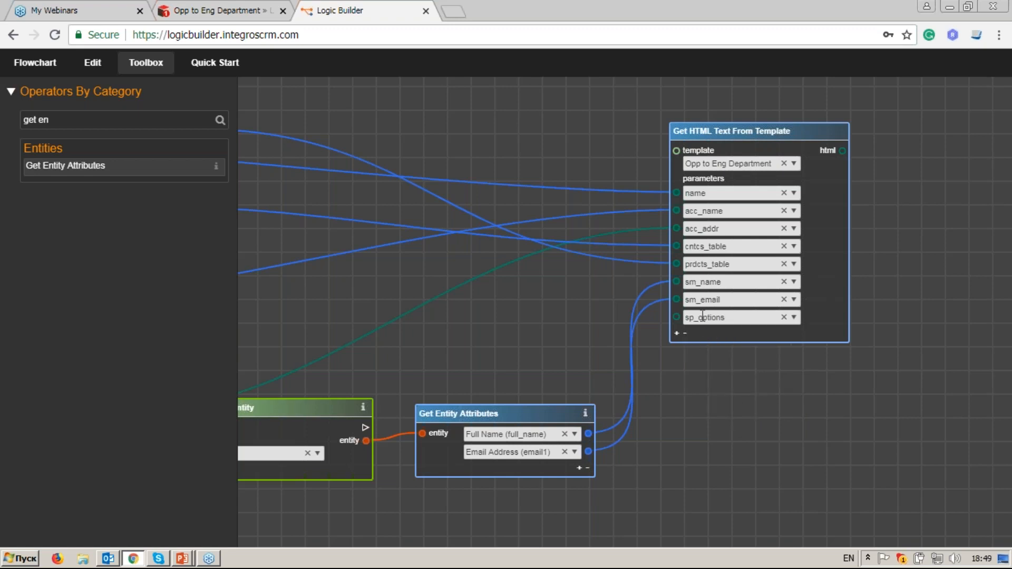
left_click_drag(102, 119, 7, 119)
Step: Add a Get Variable node and name it sp_options, copied from the Set Variable node
type("g")
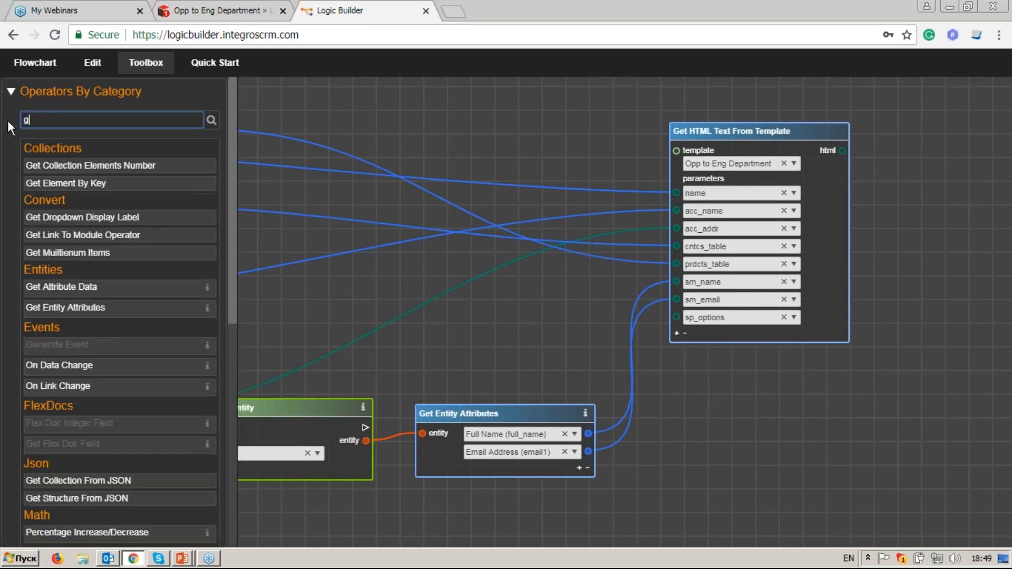
type("et e")
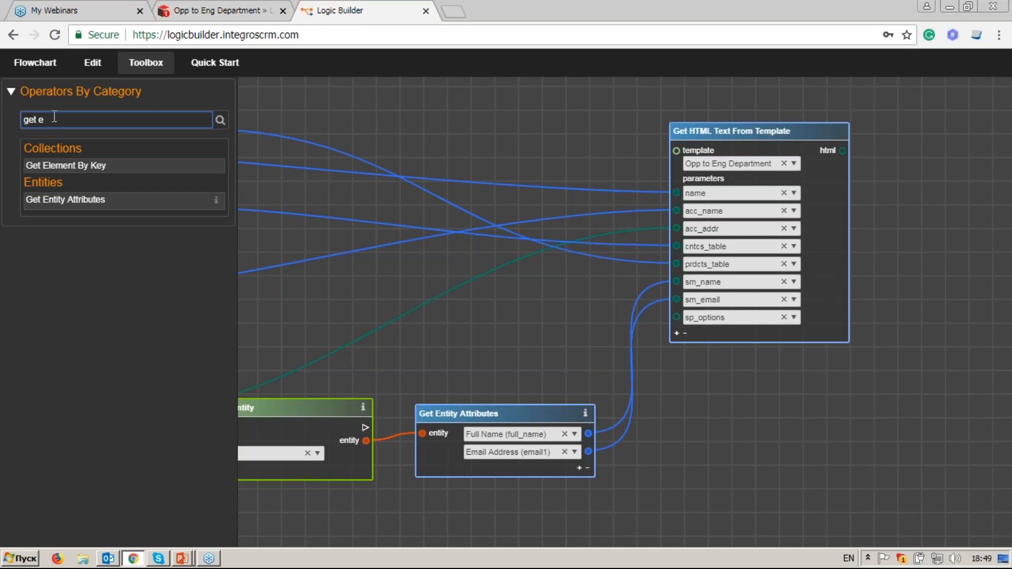
key("BackSpace")
type("va")
left_click_drag(51, 165, 538, 294)
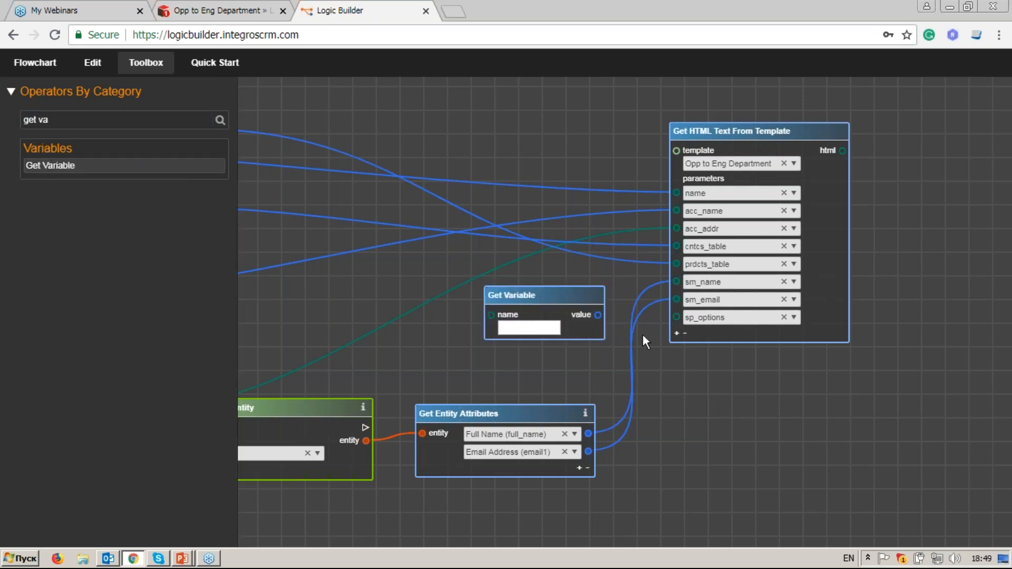
left_click_drag(635, 173, 437, 485)
double_click(750, 183)
key("ctrl+c")
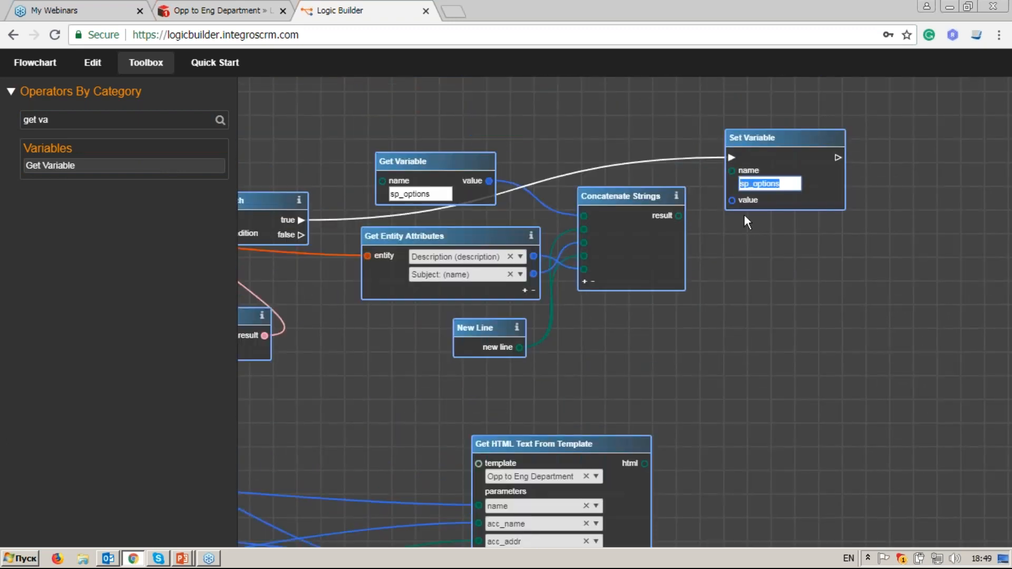
left_click_drag(550, 328, 698, 50)
left_click(464, 322)
key("ctrl+v")
Step: Connect the Get Variable value output to the template's sp_options parameter
scroll(529, 320, "up", 3)
left_click_drag(568, 290, 687, 293)
scroll(757, 374, "down", 3)
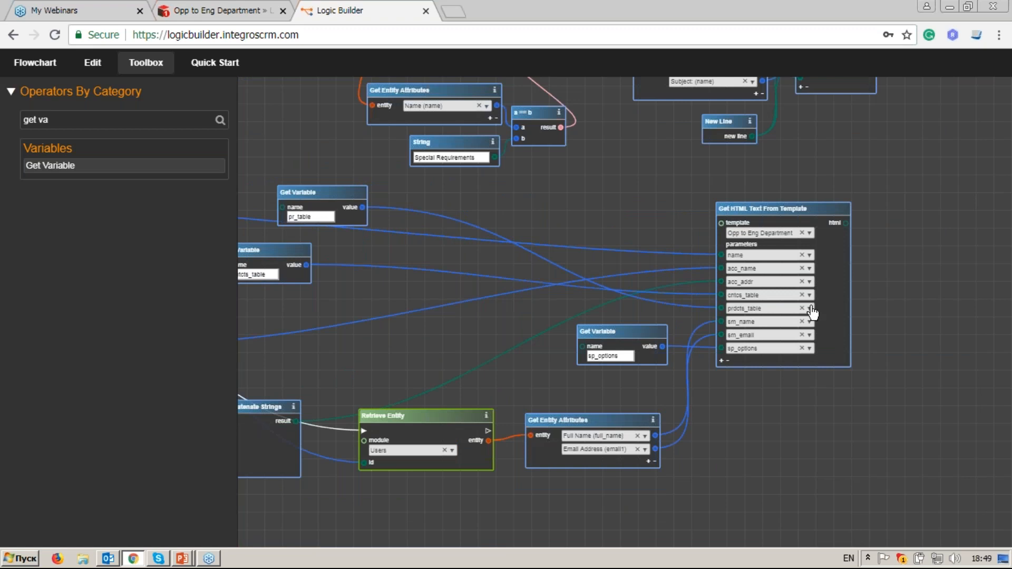
scroll(836, 294, "up", 3)
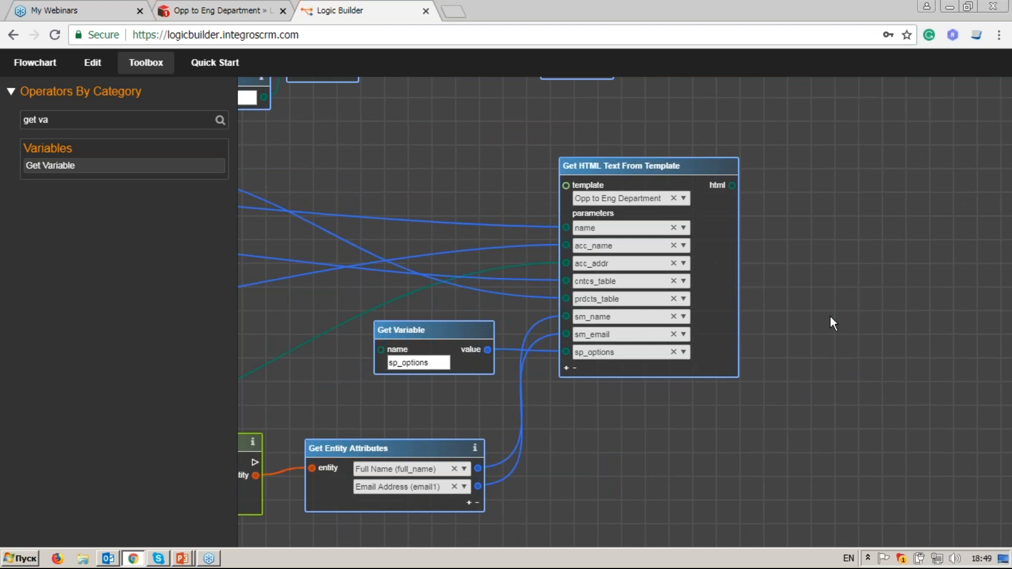
triple_click(112, 119)
Step: Add a Send Email node via the 'sen' Toolbox search and centre it on the canvas
key("BackSpace")
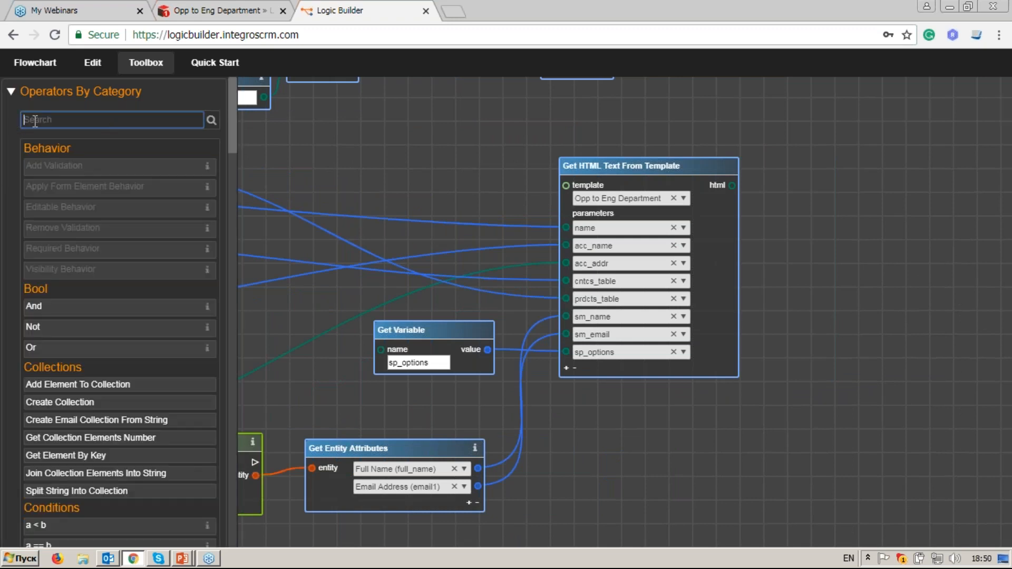
type("sen")
left_click(108, 169)
left_click_drag(495, 262, 887, 124)
scroll(790, 178, "up", 2)
left_click_drag(770, 194, 456, 212)
Step: Go through the Send Email from address, from name, to address and to name fields
left_click(562, 163)
left_click(554, 205)
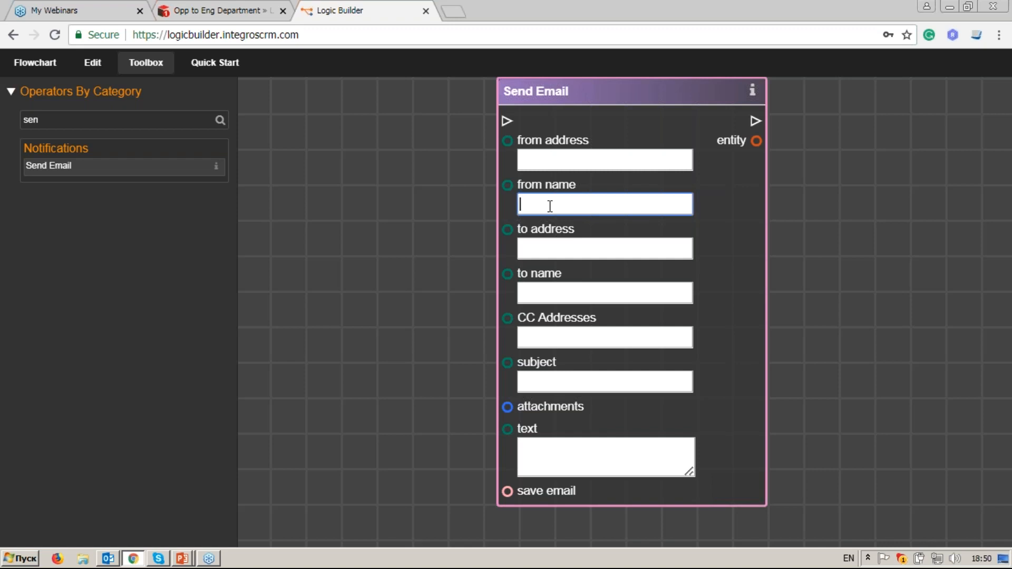
left_click(549, 248)
left_click(549, 288)
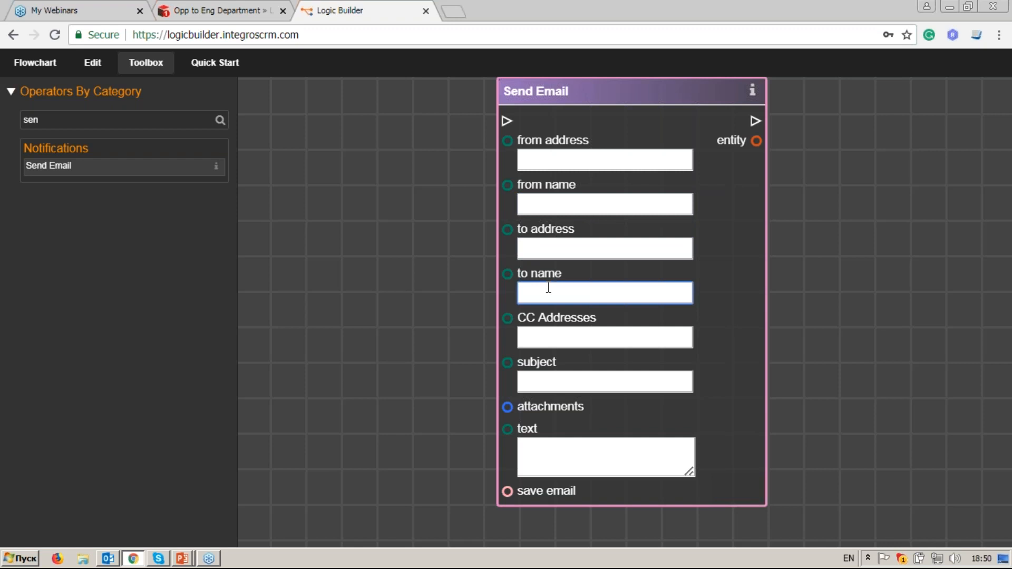
left_click(564, 255)
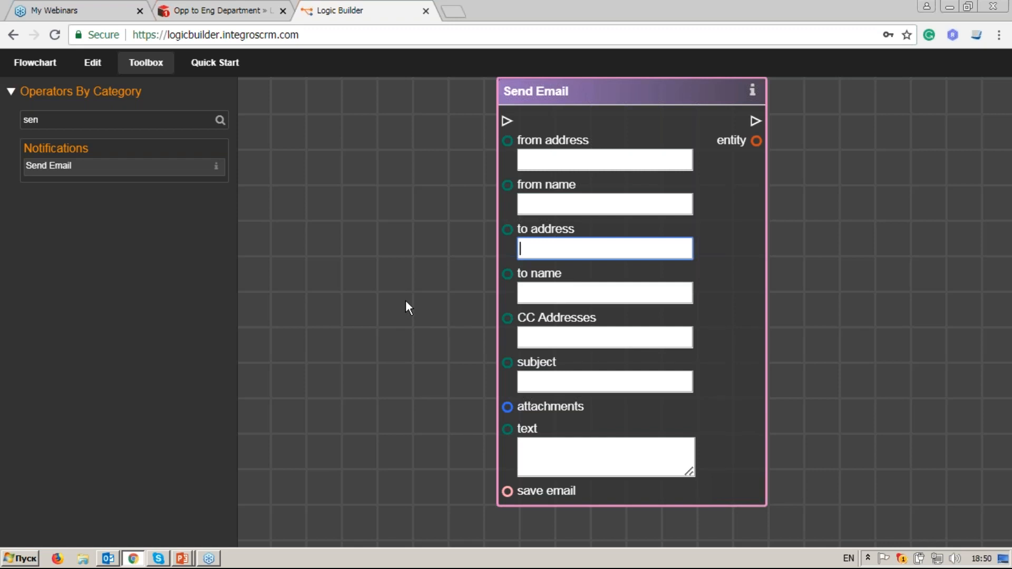
Step: Place a Retrieve Entity node, found with the 'retr' search, on the canvas
left_click_drag(403, 300, 530, 319)
left_click_drag(40, 120, 23, 120)
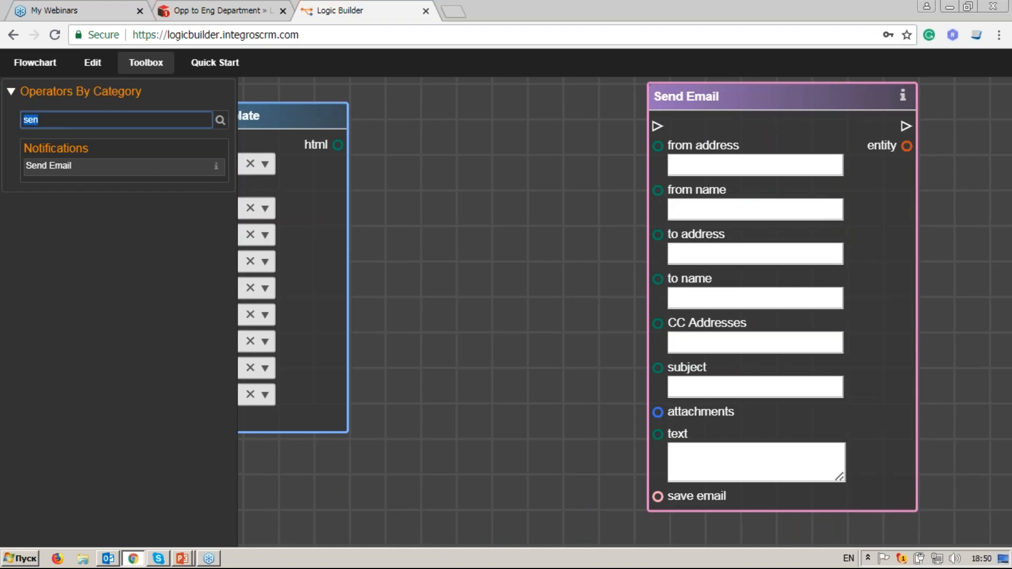
key("BackSpace")
type("retr")
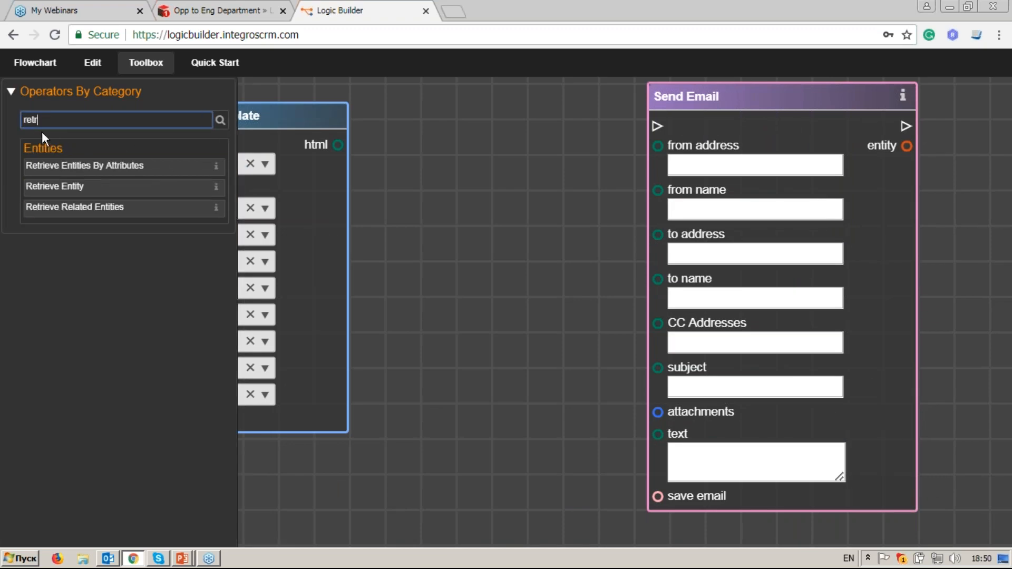
scroll(506, 361, "down", 5)
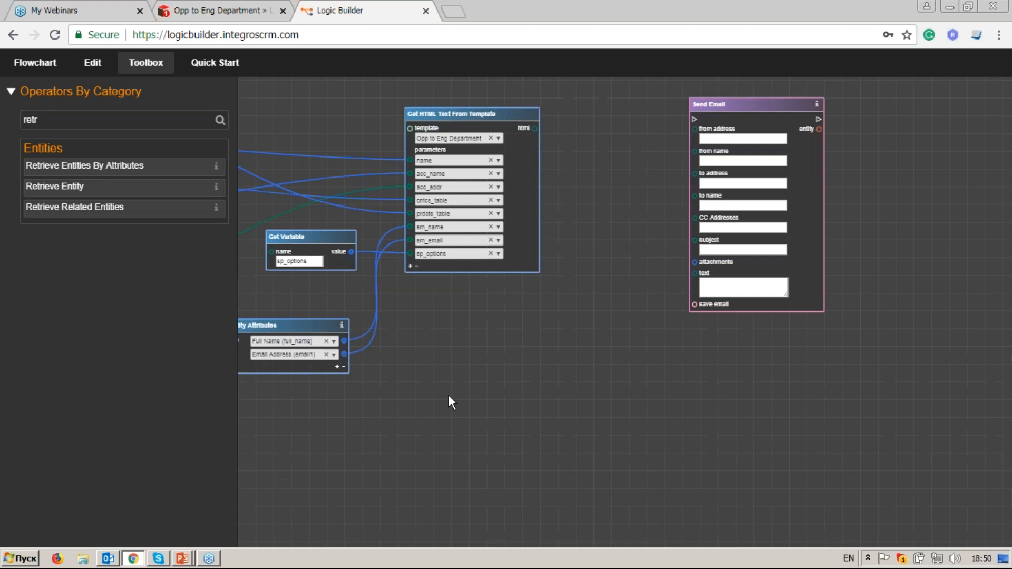
left_click_drag(681, 380, 792, 354)
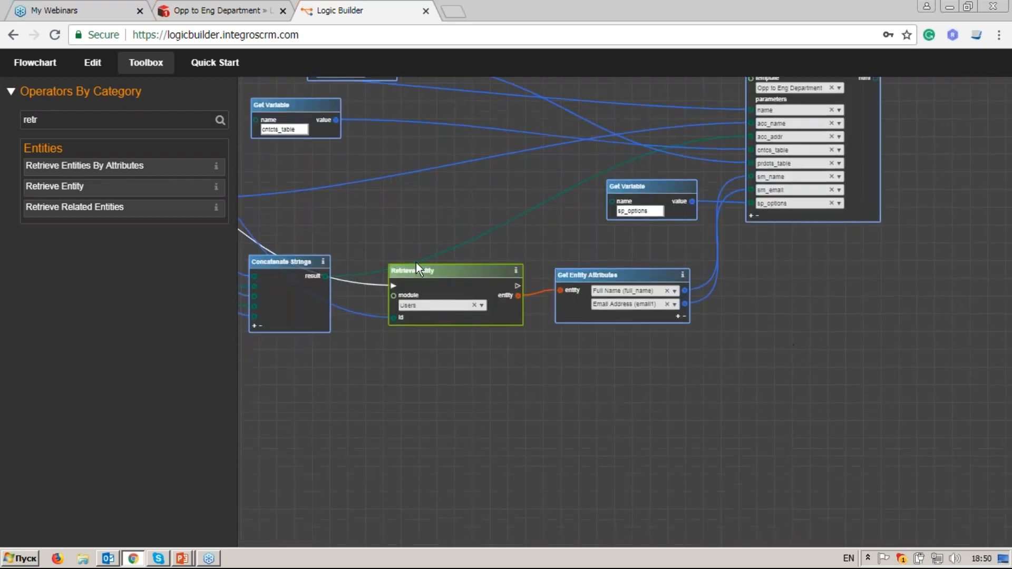
left_click_drag(120, 199, 799, 293)
scroll(808, 291, "up", 2)
scroll(809, 292, "up", 2)
left_click_drag(861, 334, 657, 319)
Step: Set the Retrieve Entity module to Users
scroll(650, 229, "up", 1)
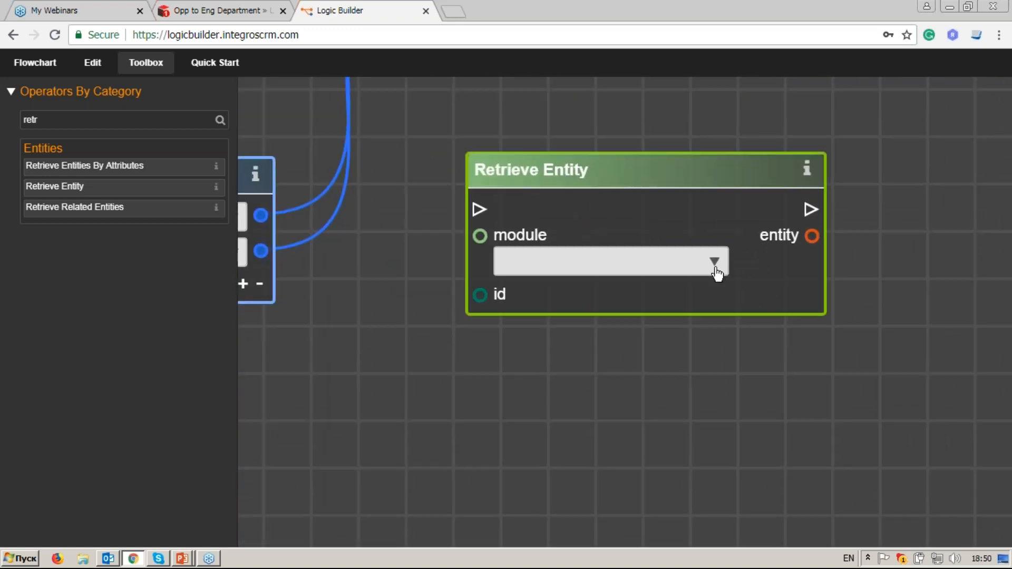
left_click(716, 263)
type("user")
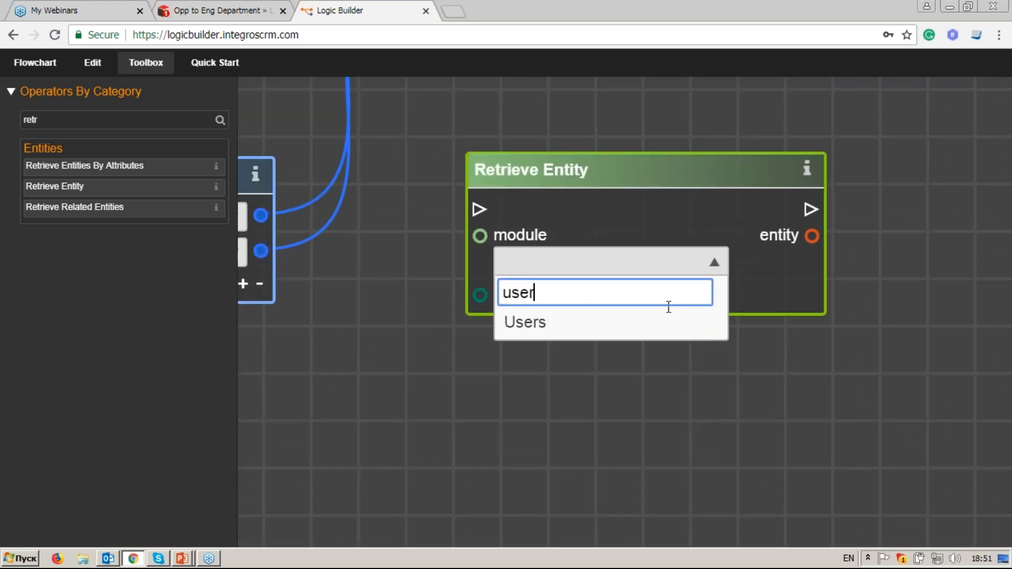
key("Return")
Step: Add a Get User ID node set to Engineer Department, wired into Retrieve Entity's id
left_click_drag(68, 124, 7, 124)
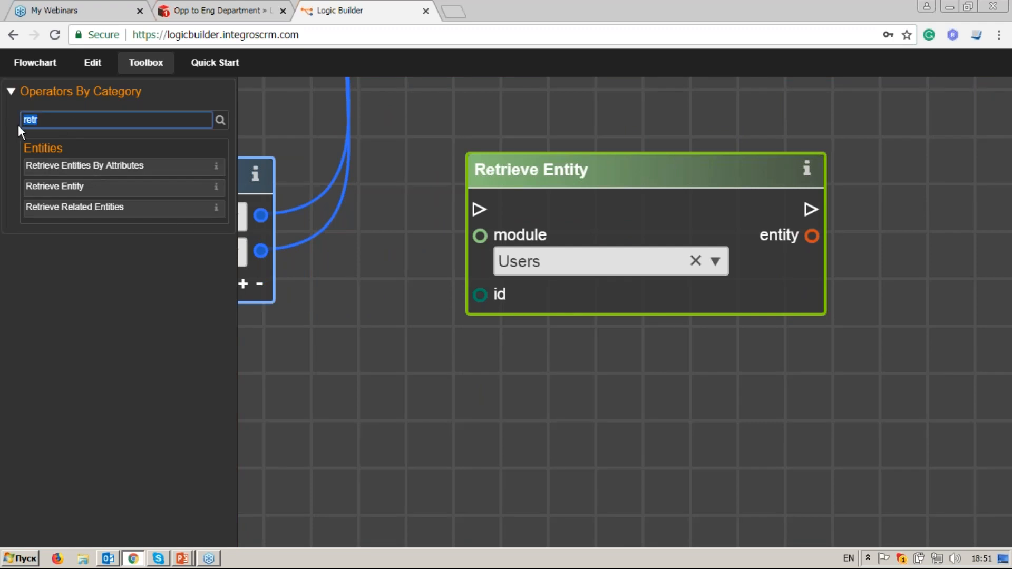
type("get u")
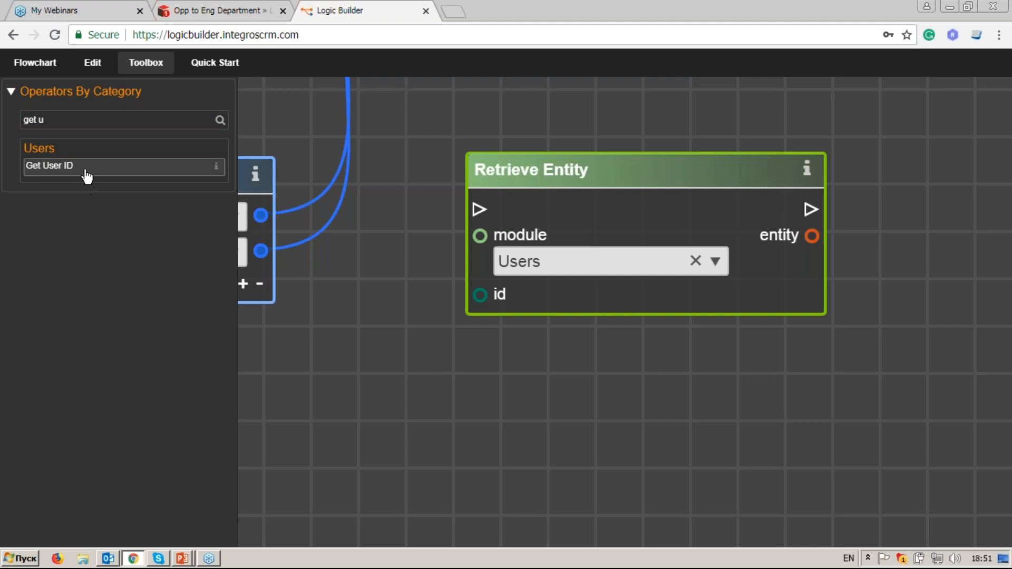
left_click_drag(83, 167, 390, 358)
left_click(525, 416)
left_click(501, 514)
left_click_drag(612, 473, 653, 412)
left_click_drag(520, 313, 461, 321)
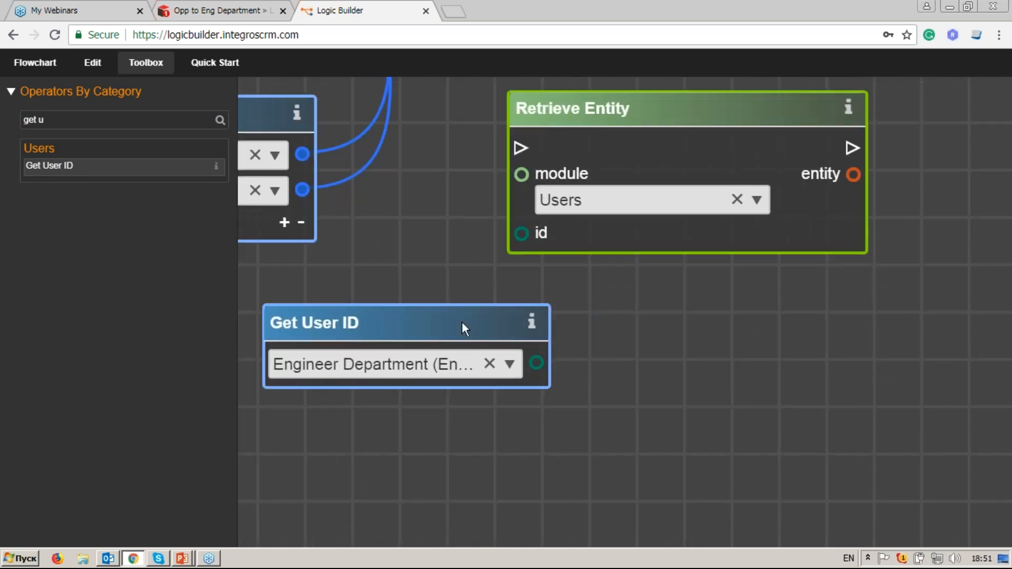
left_click_drag(534, 369, 525, 244)
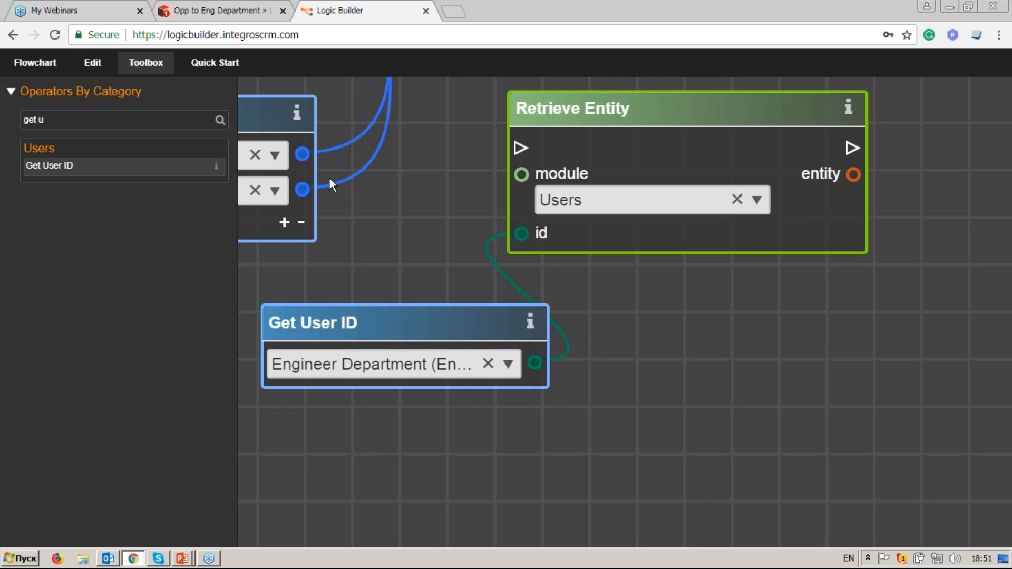
Step: Link the existing flow into the new Users Retrieve Entity node
scroll(337, 179, "down", 3)
left_click_drag(337, 180, 666, 226)
left_click_drag(801, 214, 801, 213)
left_click_drag(836, 317, 495, 341)
left_click_drag(612, 287, 499, 350)
left_click_drag(87, 119, 22, 118)
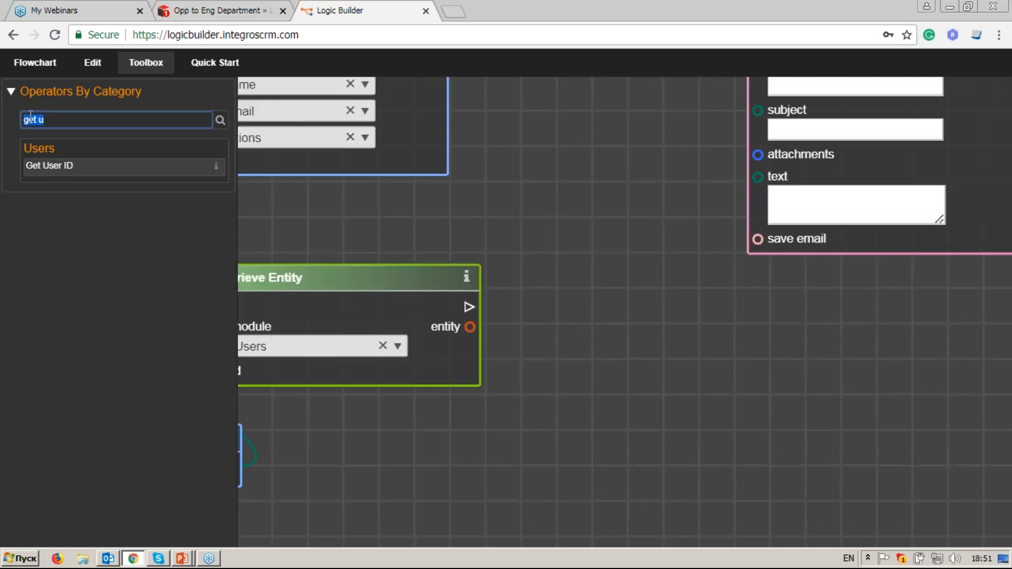
Step: Add a Get Entity Attributes node on the retrieved user, reading Email Address and Full Name
type("get en")
left_click_drag(102, 168, 589, 334)
left_click_drag(472, 333, 564, 372)
left_click(790, 374)
type("email")
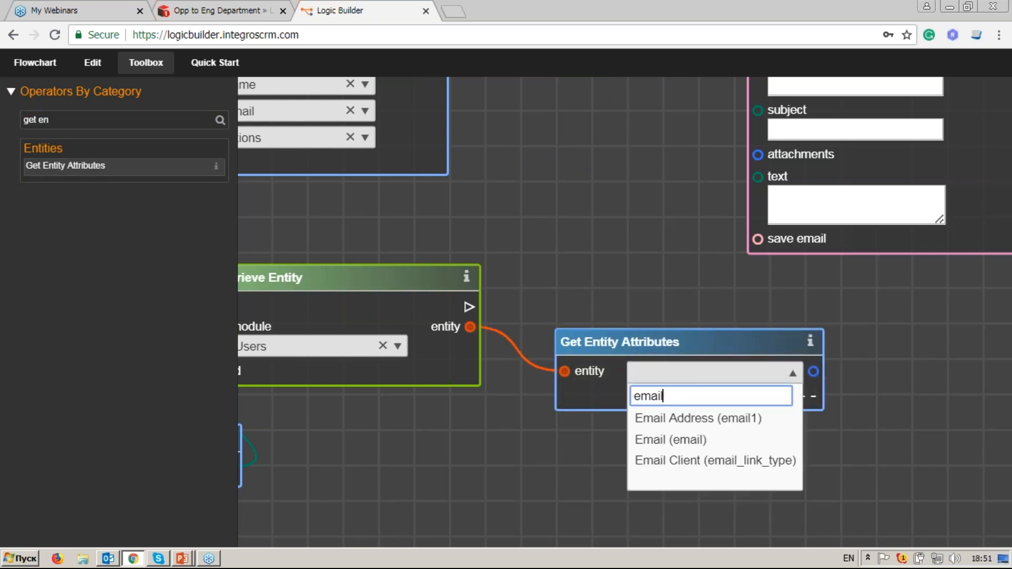
key("Return")
left_click(800, 397)
left_click(780, 399)
type("name")
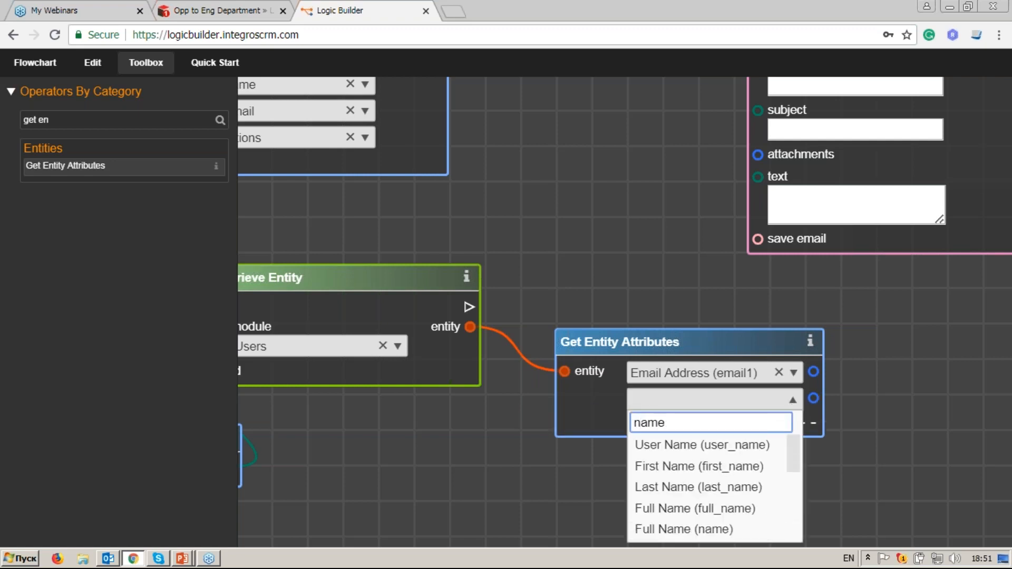
left_click(767, 509)
Step: Wire Email Address to Send Email's to address and Full Name to to name
scroll(769, 388, "up", 2)
left_click_drag(740, 477, 659, 313)
scroll(660, 299, "up", 1)
scroll(659, 313, "down", 2)
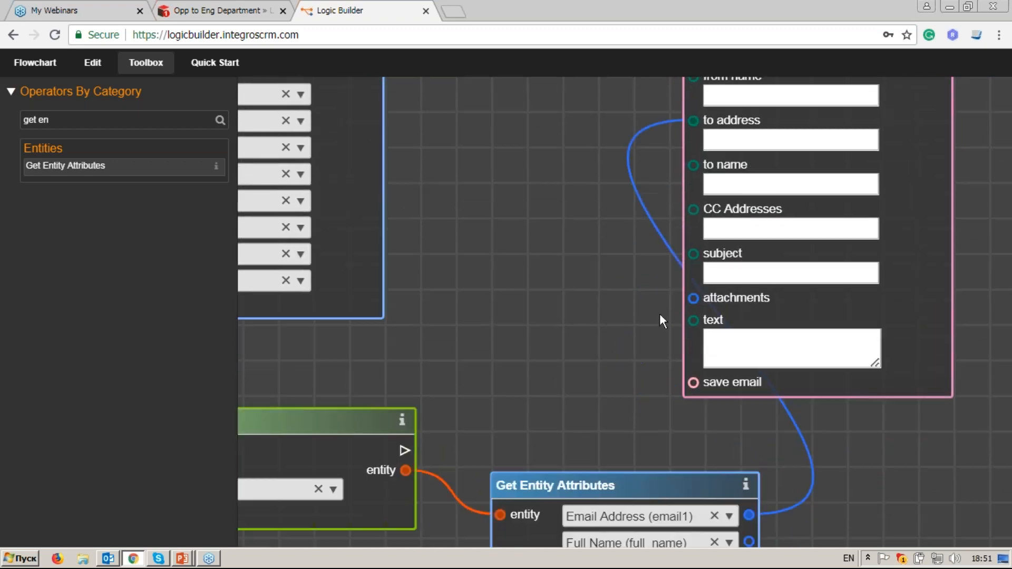
left_click_drag(748, 459, 713, 308)
scroll(627, 384, "up", 1)
scroll(627, 385, "up", 4)
scroll(621, 359, "down", 2)
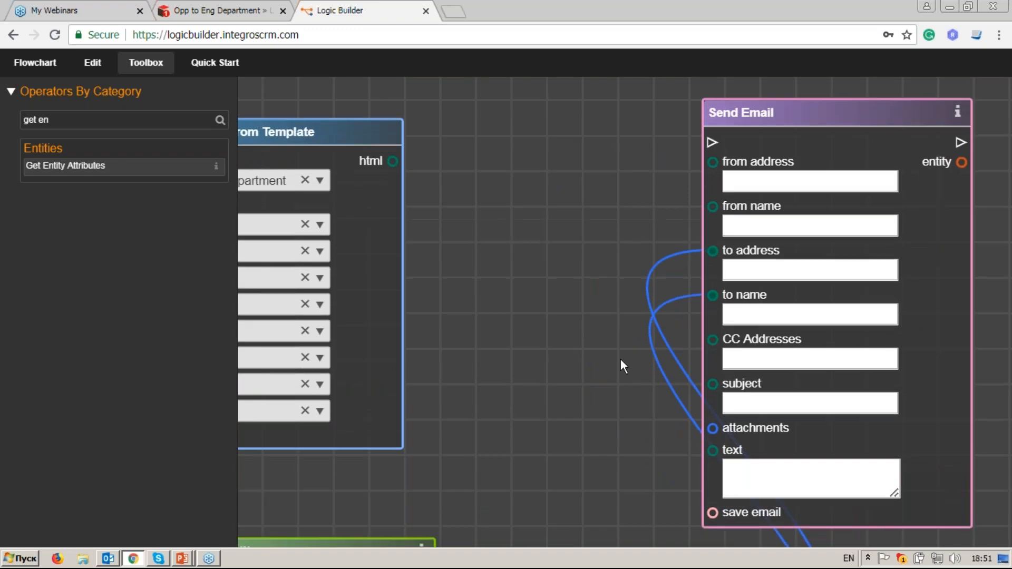
left_click(731, 271)
scroll(667, 340, "down", 2)
Step: Connect an Email Address output to Send Email's CC Addresses
left_click_drag(498, 301, 700, 298)
left_click_drag(290, 513, 659, 454)
scroll(659, 454, "up", 2)
left_click_drag(527, 352, 565, 342)
left_click_drag(896, 375, 789, 389)
left_click(777, 396)
left_click_drag(797, 286, 474, 338)
left_click_drag(805, 260, 479, 339)
left_click_drag(671, 330, 431, 346)
left_click(586, 274)
left_click(635, 345)
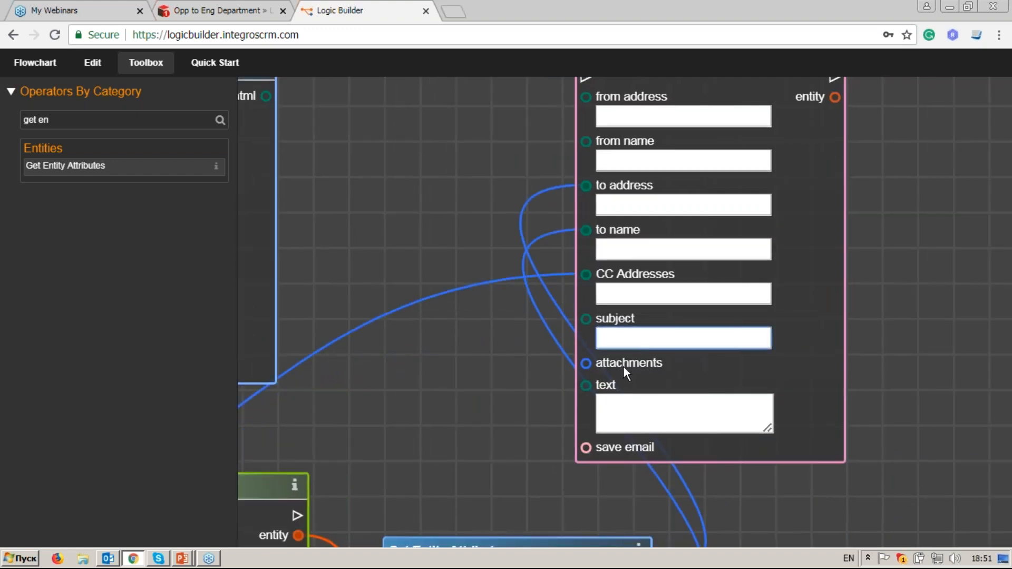
Step: Reposition the Send Email node on the canvas
left_click_drag(766, 243, 756, 295)
left_click_drag(741, 103, 756, 93)
left_click(709, 378)
left_click_drag(66, 120, 9, 120)
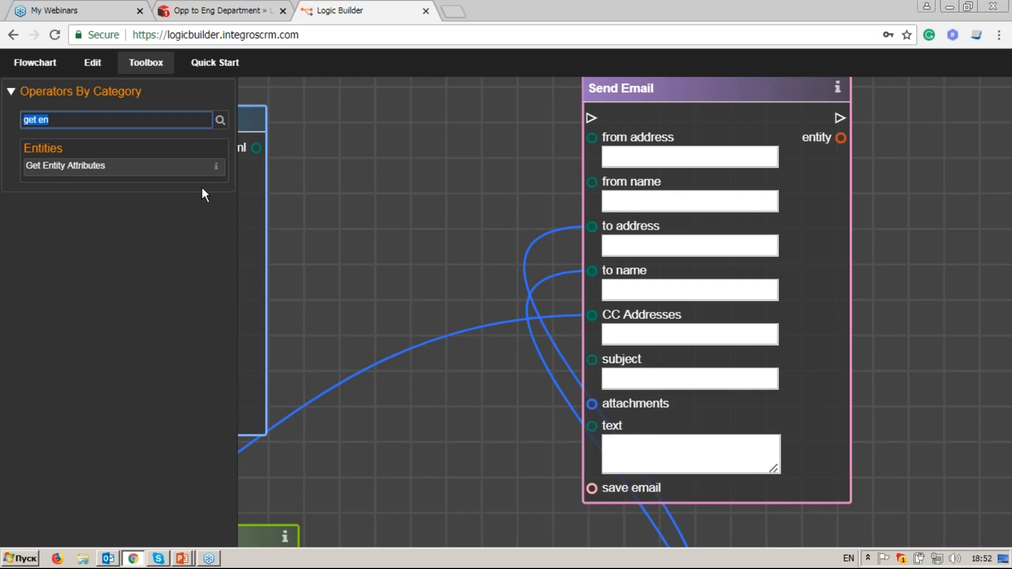
Step: Add a Concatenate Strings node fed by a String node containing 'Order'
type("con")
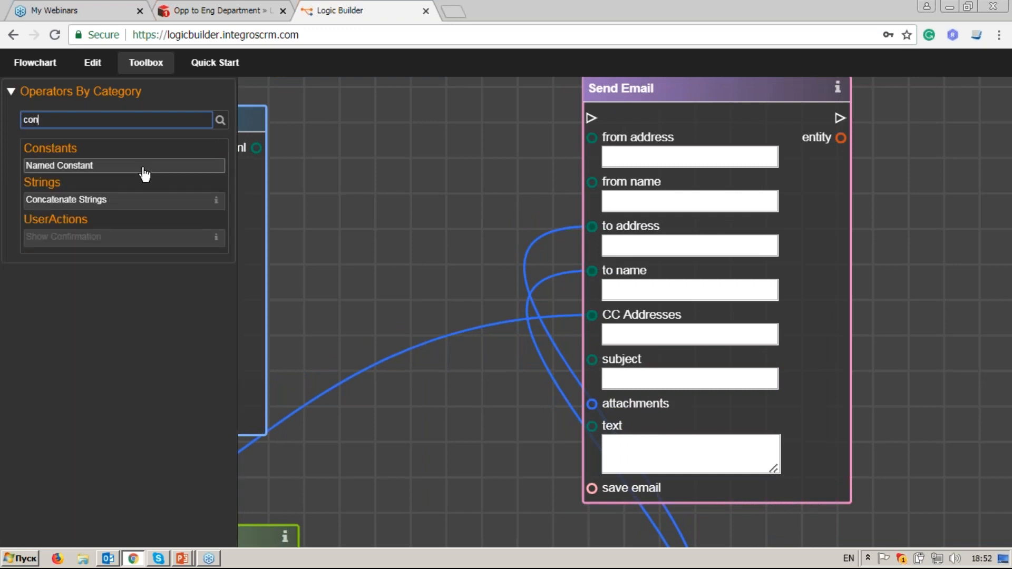
left_click_drag(203, 199, 429, 184)
left_click_drag(64, 120, 9, 120)
type("str")
left_click_drag(36, 235, 337, 103)
left_click(383, 131)
type("Order")
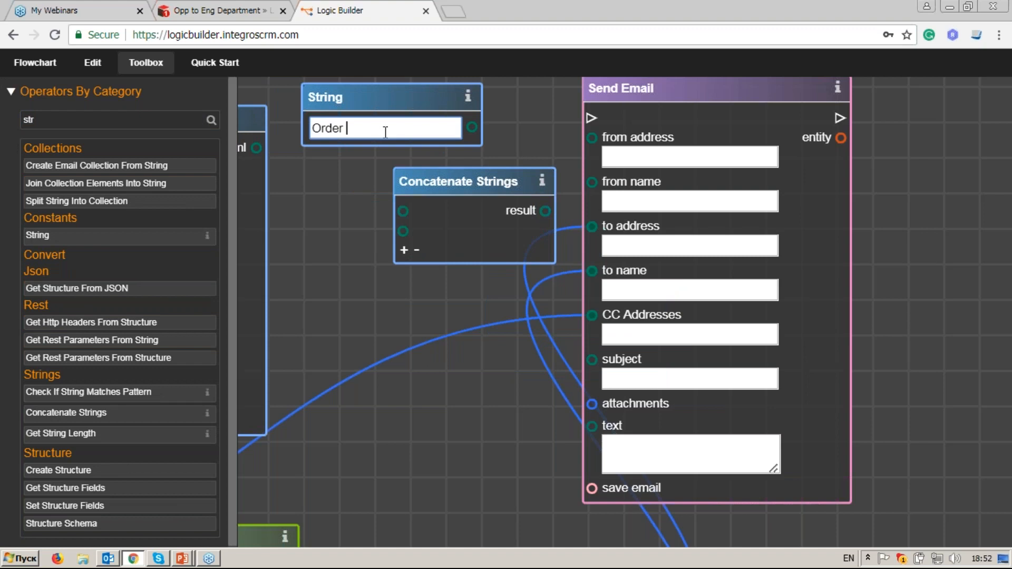
left_click_drag(471, 127, 411, 217)
Step: Connect Opportunity Name to the second Concatenate Strings input
scroll(438, 335, "down", 3)
left_click_drag(363, 382, 718, 268)
left_click_drag(380, 314, 800, 281)
left_click_drag(410, 217, 879, 325)
left_click_drag(520, 275, 575, 310)
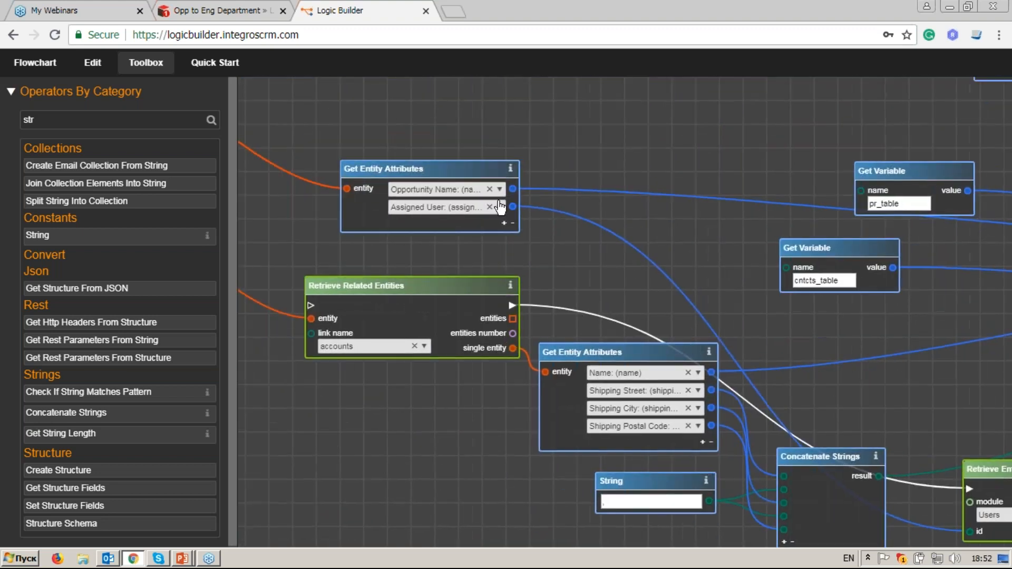
left_click(513, 189)
left_click_drag(882, 291, 853, 291)
left_click_drag(966, 287, 511, 271)
left_click_drag(793, 282, 517, 293)
left_click_drag(801, 165, 554, 199)
left_click(629, 289)
scroll(629, 303, "up", 1)
left_click(585, 178)
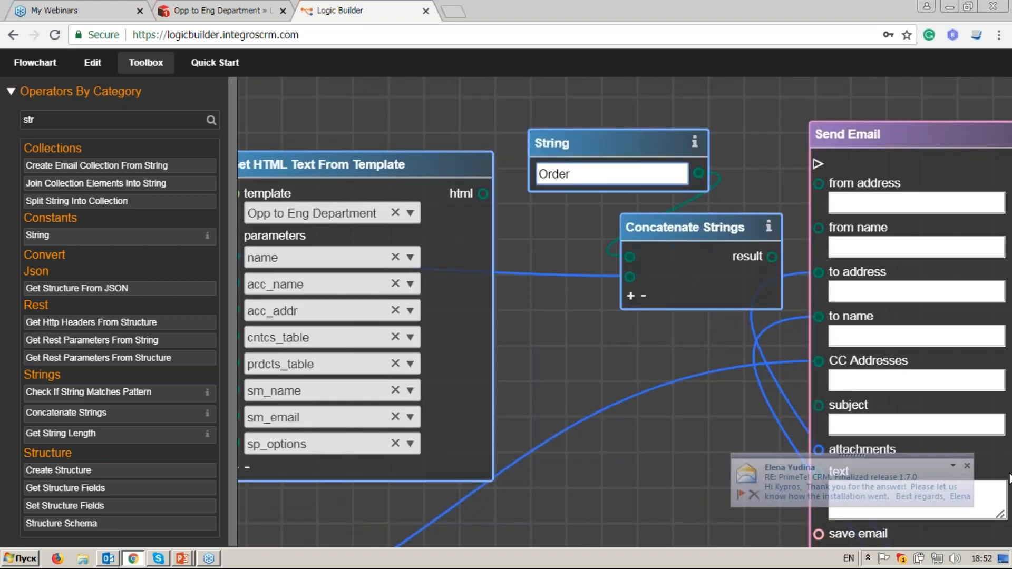
Step: Feed the concatenated result into Send Email's subject and hide the Toolbox
left_click(772, 257)
left_click_drag(838, 487, 798, 353)
left_click(779, 273)
left_click_drag(645, 90, 606, 123)
scroll(704, 255, "down", 2)
left_click_drag(704, 255, 524, 285)
left_click_drag(656, 125, 875, 133)
left_click(151, 71)
left_click_drag(573, 367, 447, 340)
left_click(705, 339)
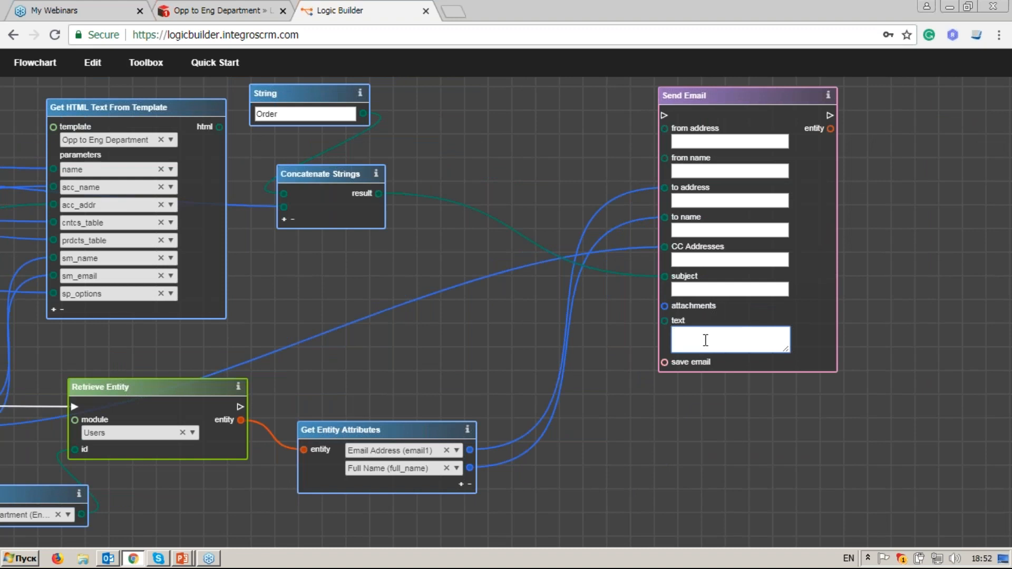
Step: Connect the template html output to the email text and Retrieve Entity's flow into Send Email
left_click_drag(276, 303, 387, 295)
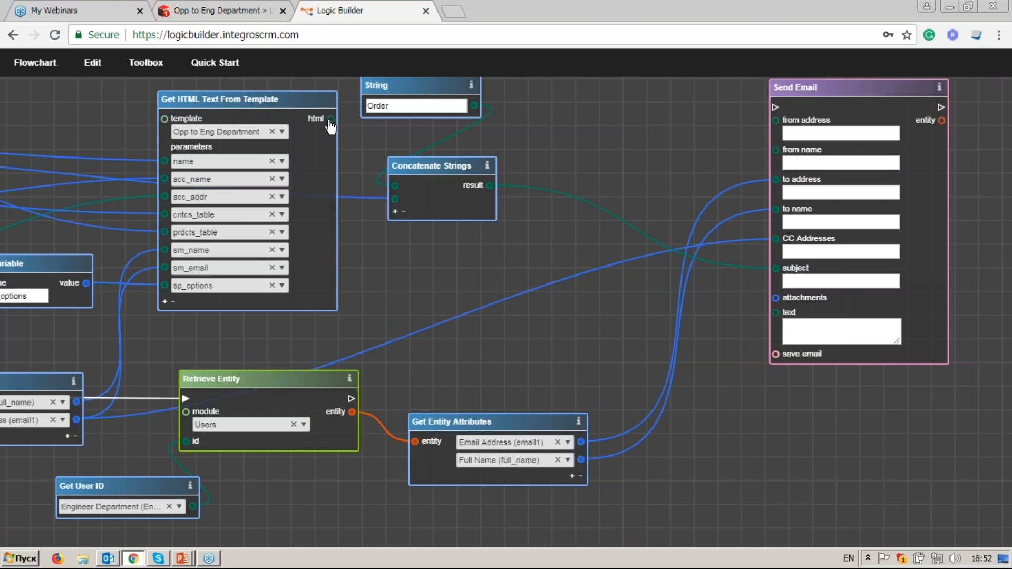
left_click_drag(765, 314, 776, 314)
left_click_drag(716, 293, 618, 286)
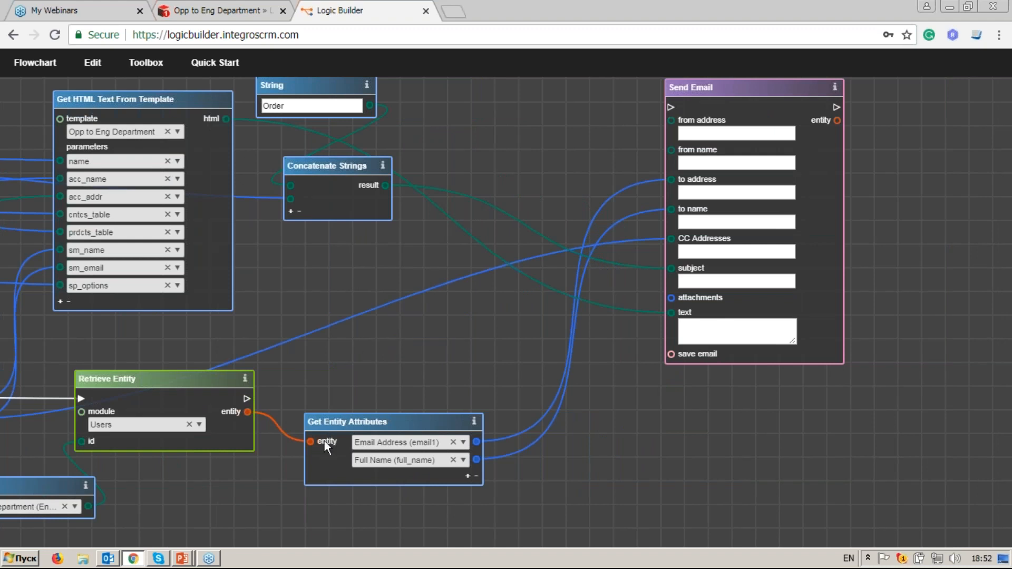
left_click_drag(247, 399, 672, 113)
Step: Wire the notes For Each Entity 'completed' port into the accounts Retrieve Related Entities flow input
left_click_drag(213, 380, 623, 358)
left_click_drag(234, 317, 587, 311)
left_click_drag(206, 275, 619, 279)
left_click_drag(295, 295, 498, 440)
scroll(473, 166, "down", 3)
left_click_drag(473, 166, 482, 276)
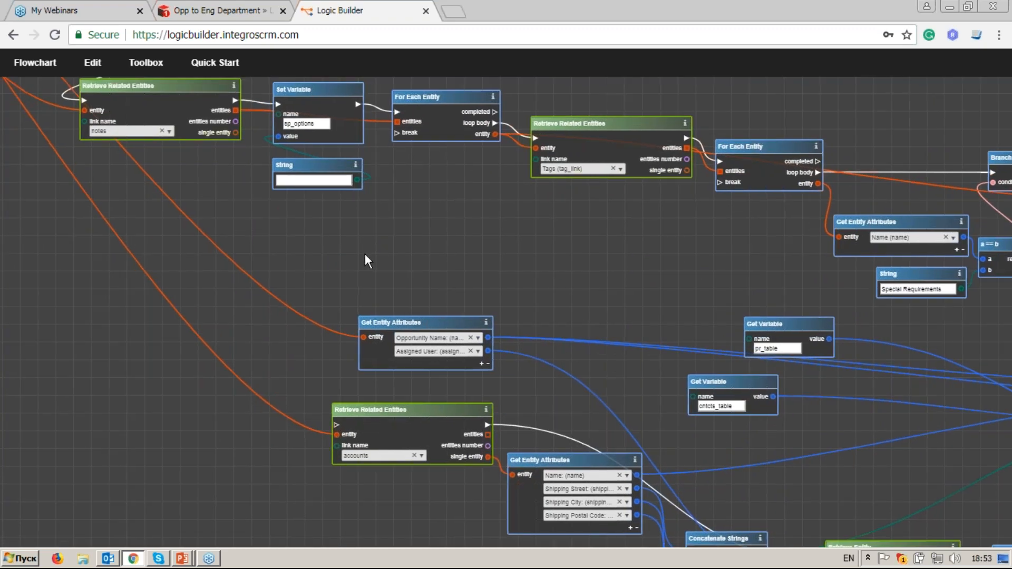
left_click_drag(364, 254, 430, 315)
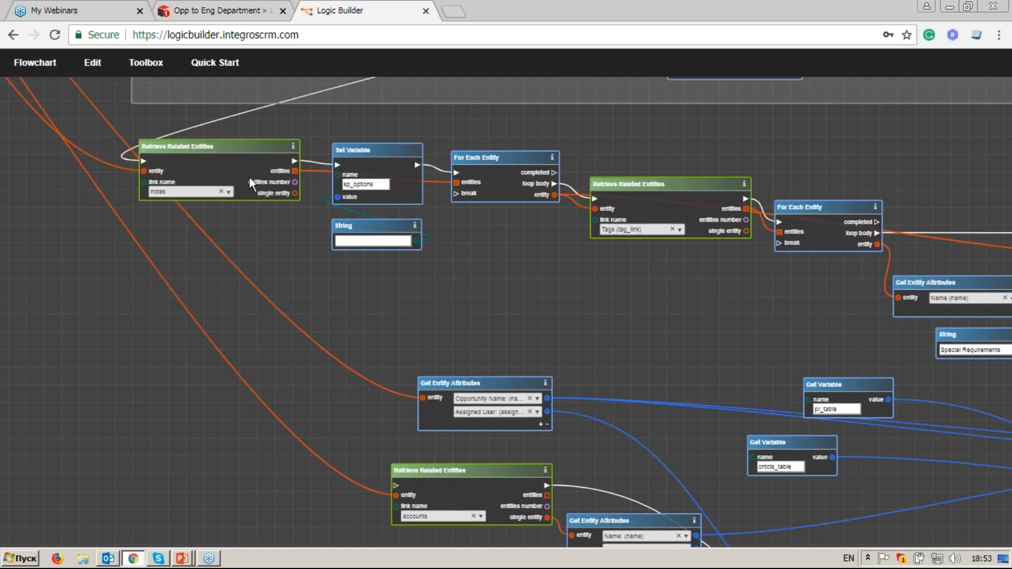
left_click_drag(552, 173, 409, 313)
left_click_drag(317, 456, 338, 338)
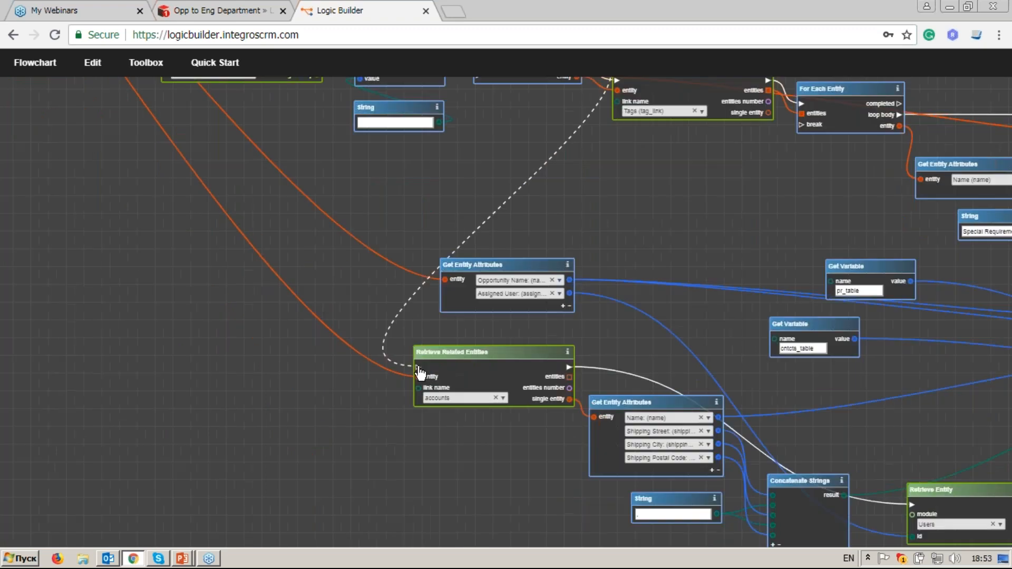
left_click_drag(418, 369, 418, 367)
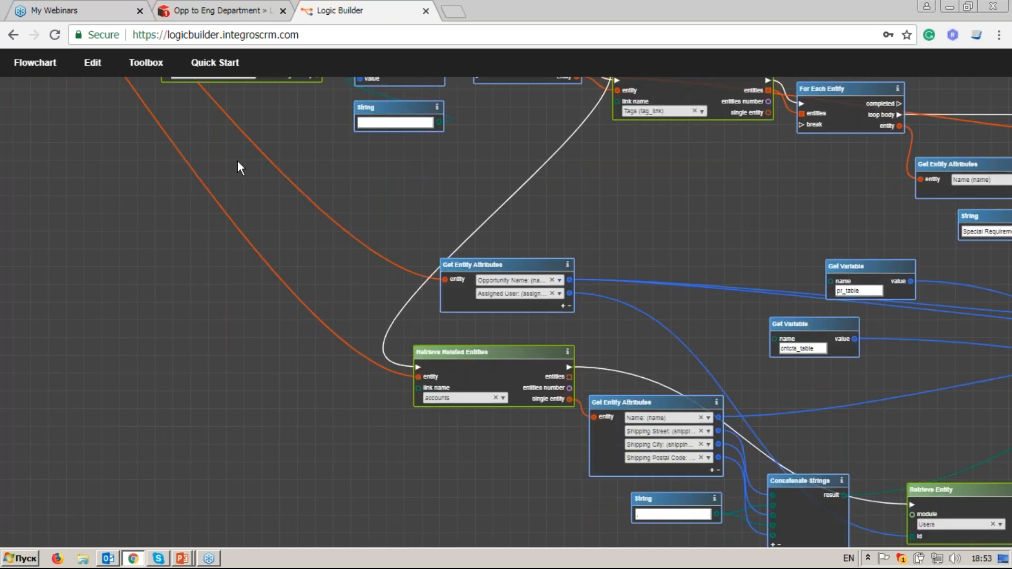
left_click_drag(181, 196, 497, 425)
left_click_drag(433, 241, 617, 527)
Step: Pan through the 1. Collect Products nodes, from Branch and Create Table to the pr_table Set Variable
scroll(235, 302, "up", 5)
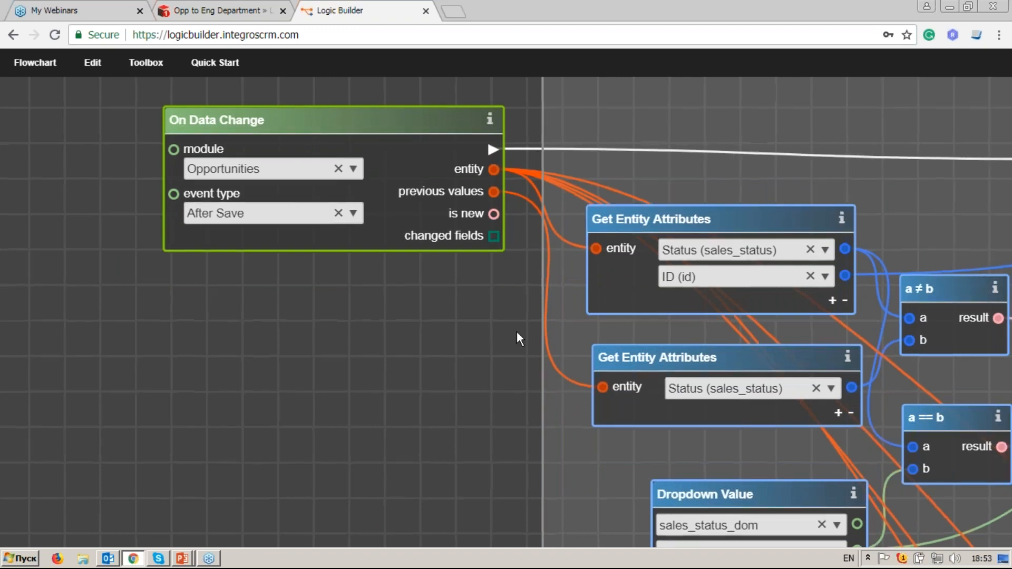
left_click_drag(516, 331, 124, 292)
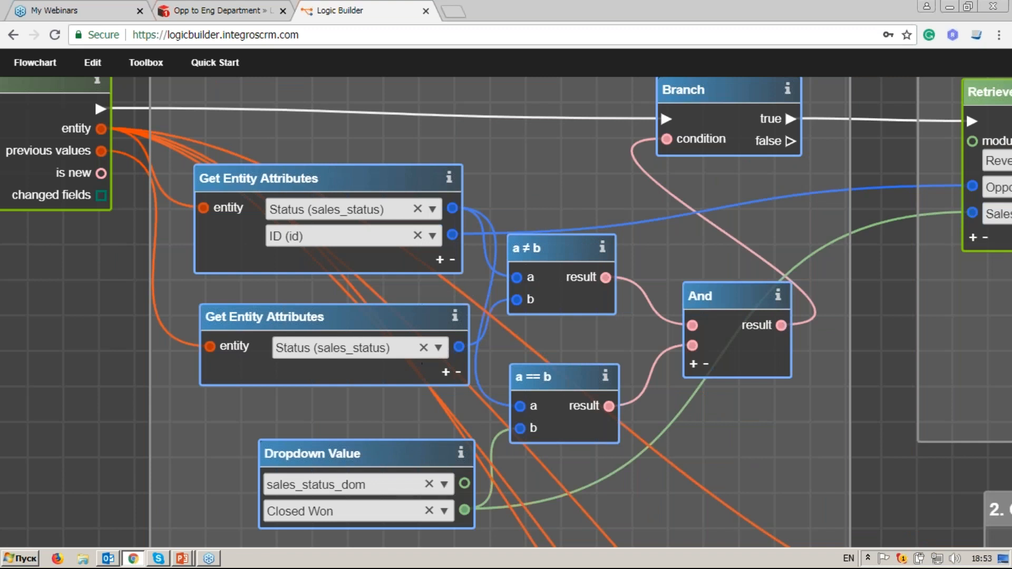
left_click_drag(758, 225, 316, 312)
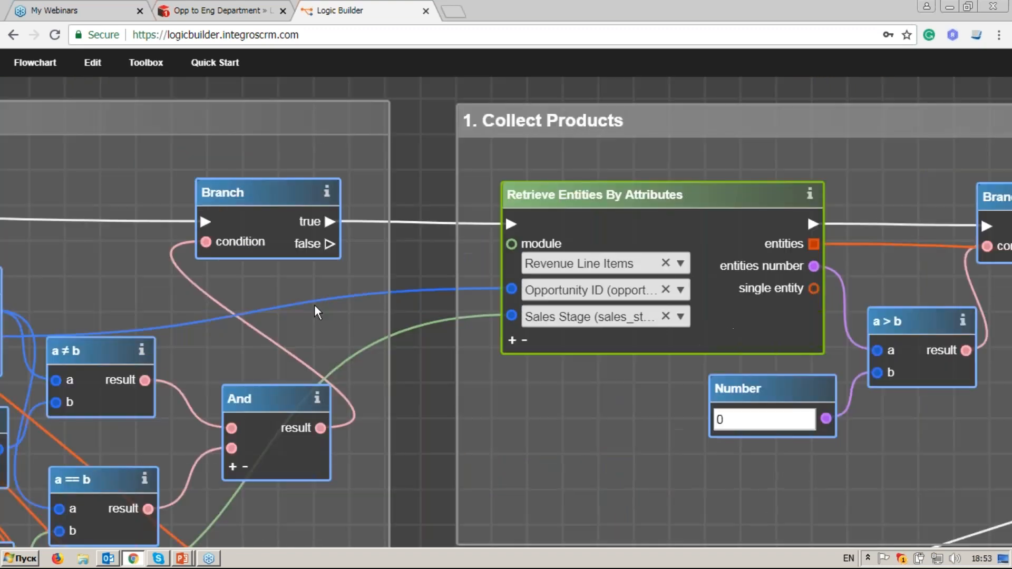
left_click_drag(784, 316, 651, 271)
left_click_drag(739, 262, 503, 248)
left_click_drag(657, 258, 533, 257)
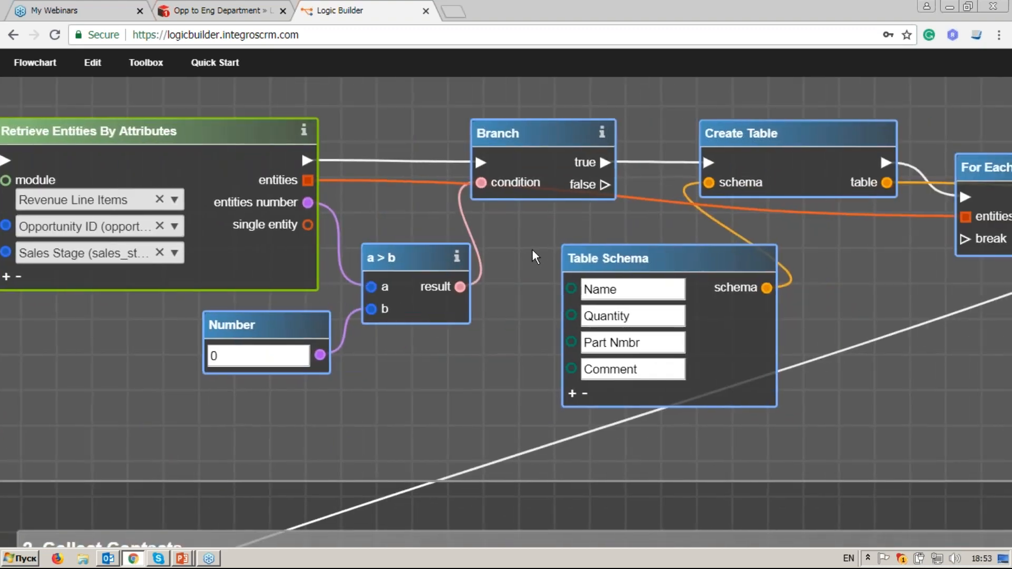
left_click_drag(532, 250, 372, 256)
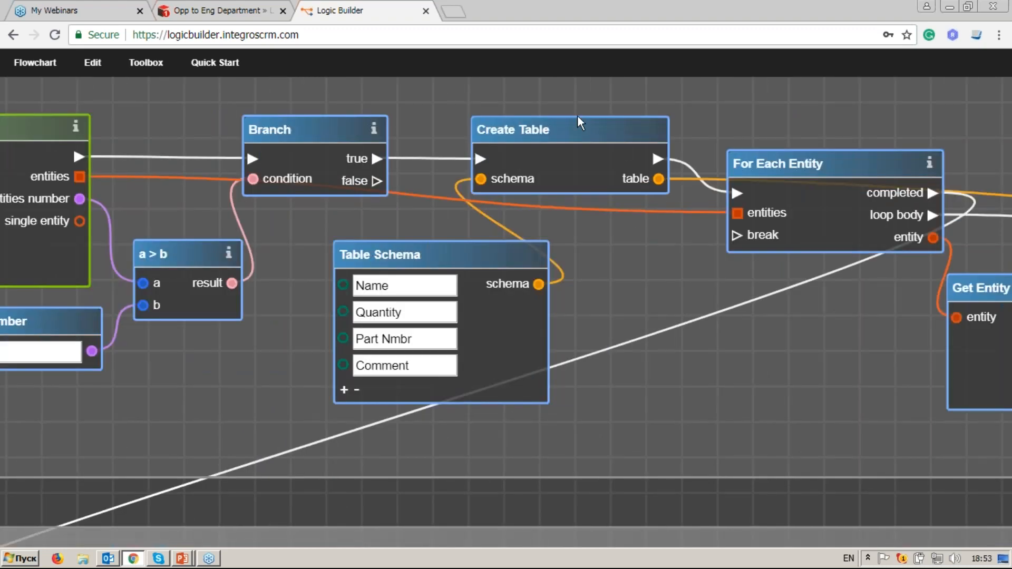
left_click_drag(712, 278, 525, 232)
left_click_drag(646, 264, 436, 247)
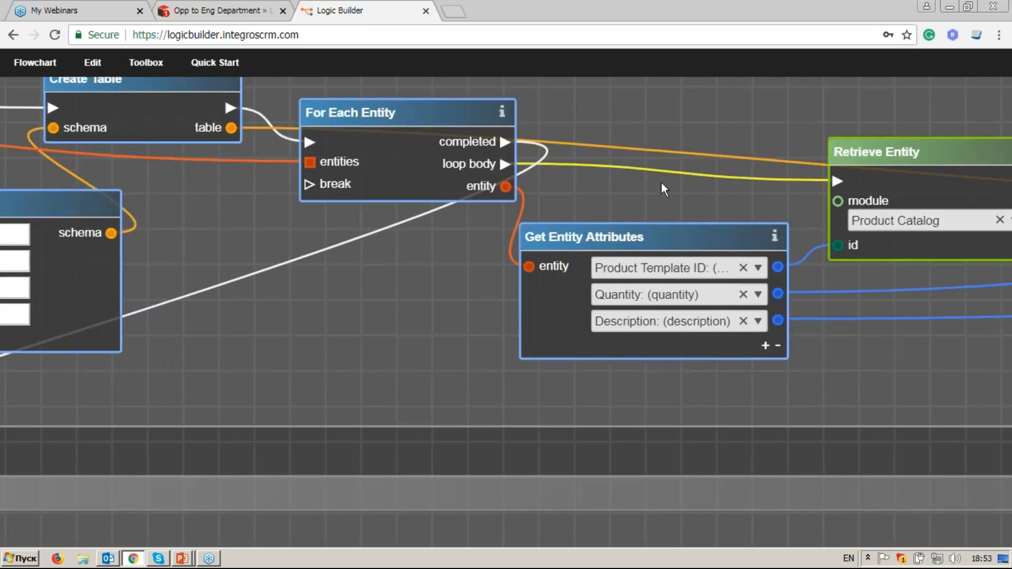
left_click_drag(845, 250, 610, 227)
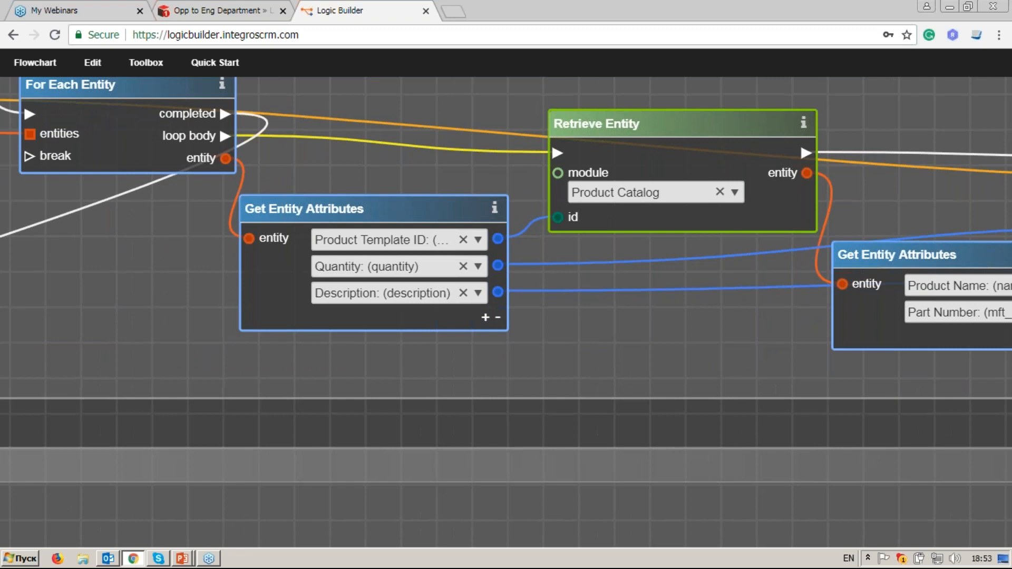
left_click_drag(715, 319, 522, 296)
left_click_drag(917, 279, 608, 315)
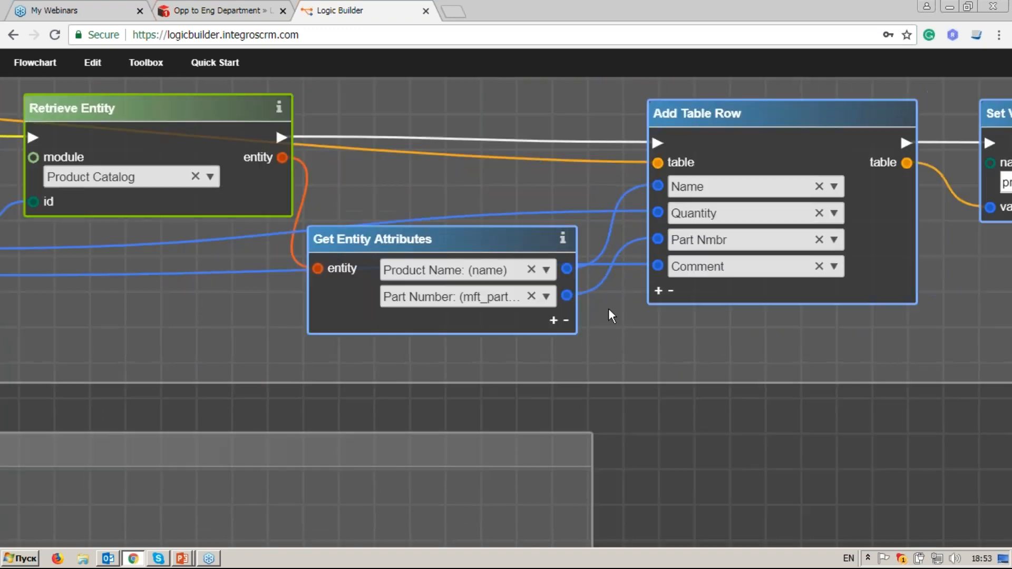
left_click_drag(792, 292, 741, 289)
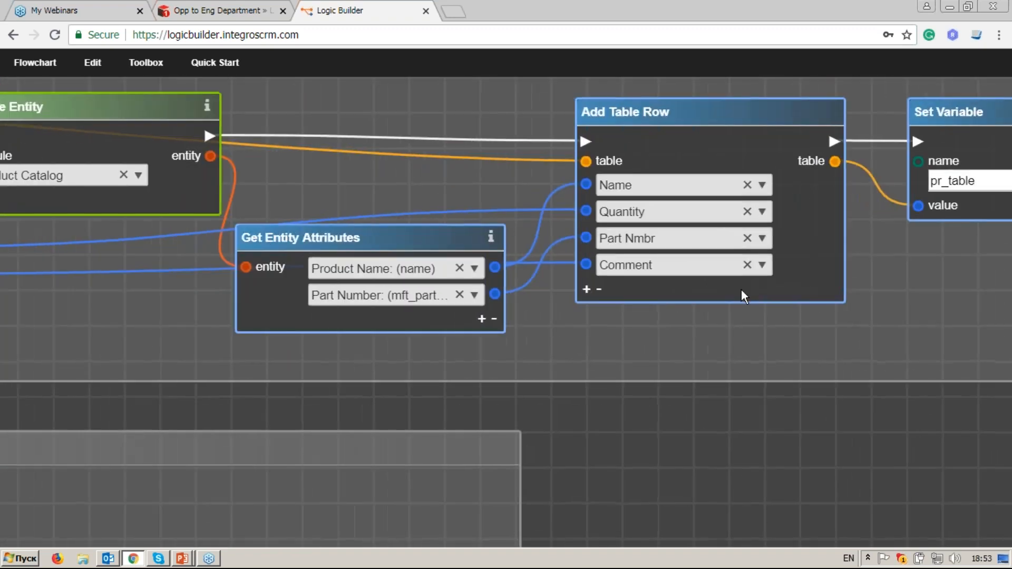
Step: Pan back over the product table nodes and on to the 2. Collect Contacts group
scroll(741, 289, "down", 3)
left_click_drag(436, 244, 766, 255)
left_click_drag(289, 274, 487, 244)
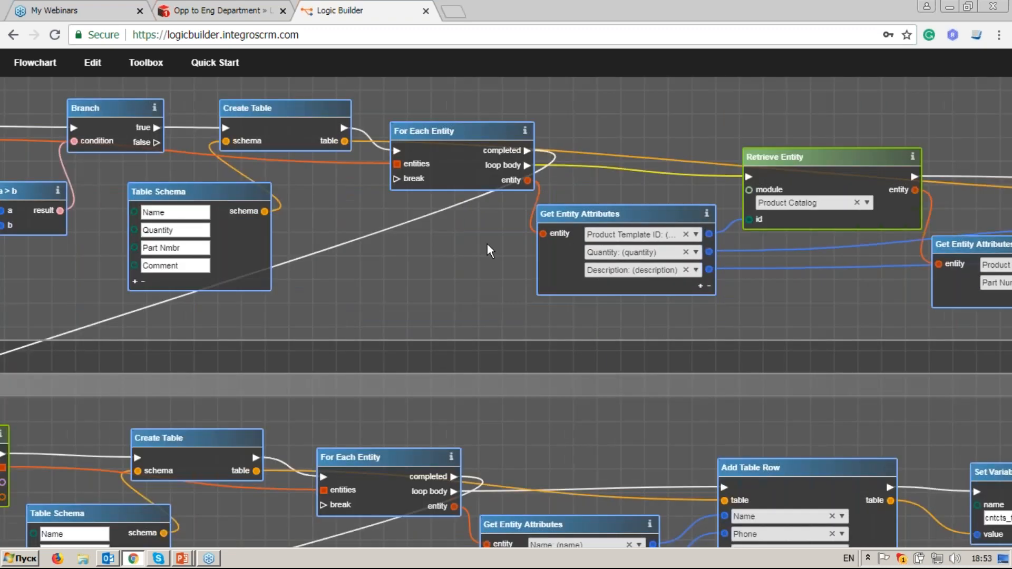
left_click_drag(264, 346, 456, 308)
left_click_drag(294, 463, 547, 315)
left_click_drag(387, 309, 386, 219)
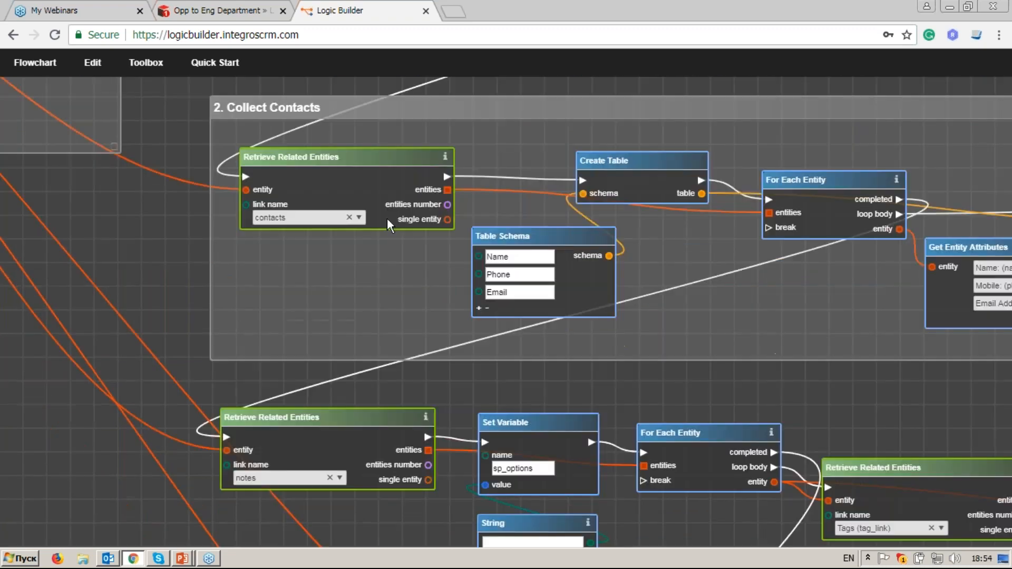
scroll(400, 231, "up", 2)
scroll(571, 245, "down", 2)
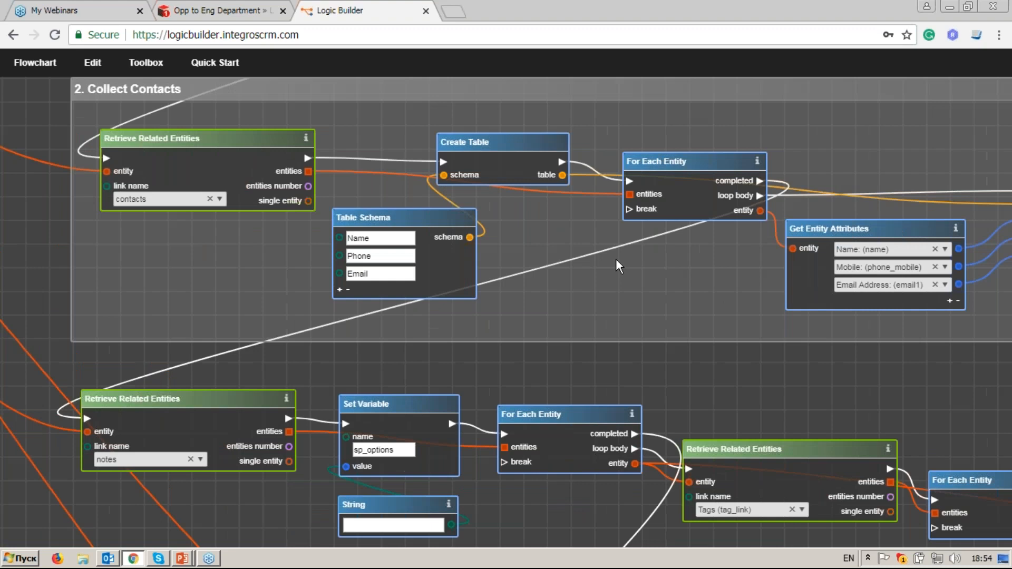
scroll(568, 277, "right", 3)
scroll(574, 286, "right", 2)
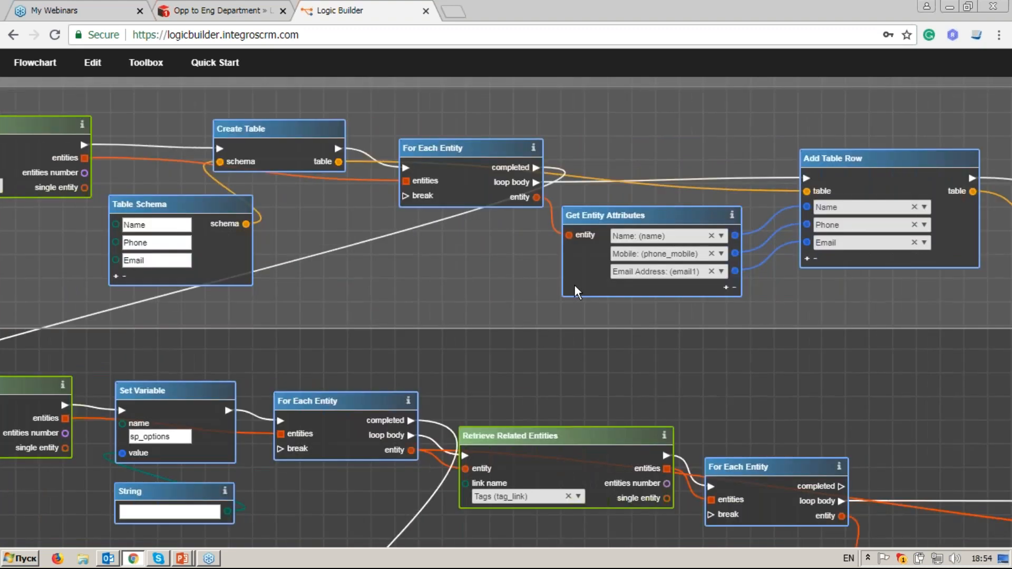
scroll(470, 239, "right", 3)
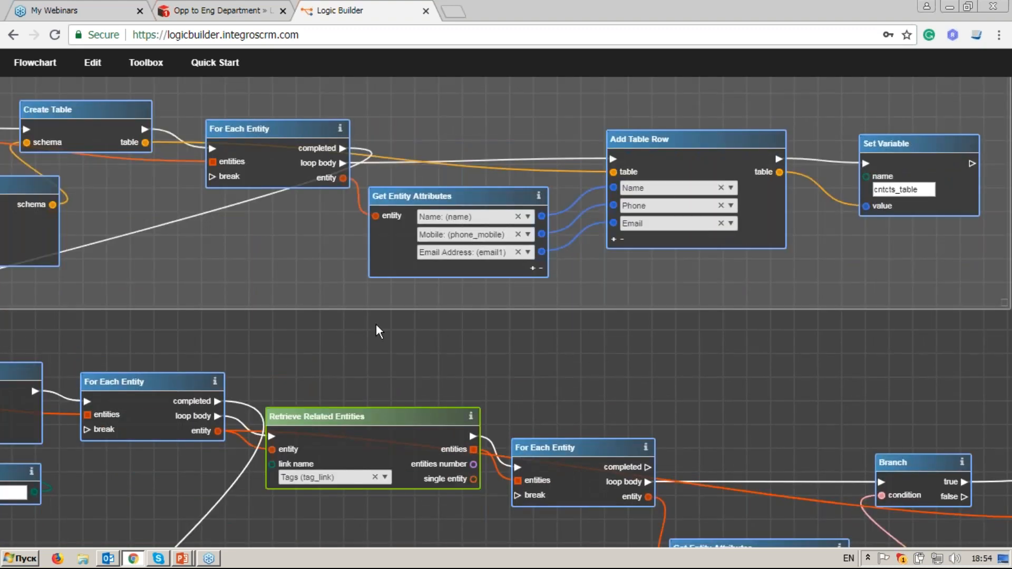
left_click_drag(290, 341, 400, 301)
scroll(399, 302, "left", 8)
scroll(399, 301, "down", 3)
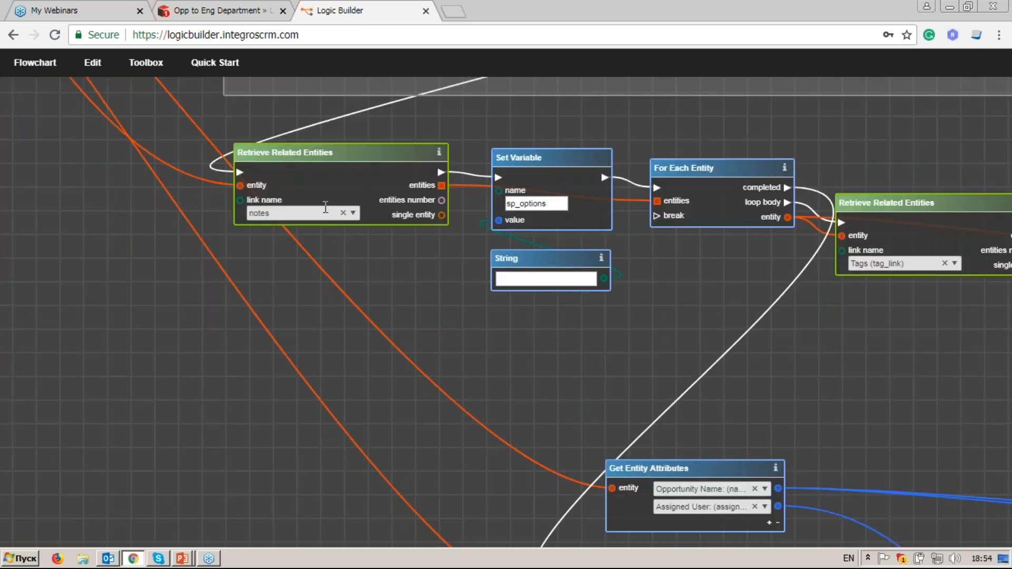
Step: Pan to the Special Requirements comparison and the sp_options Set Variable node
left_click_drag(726, 281, 500, 228)
left_click_drag(740, 262, 503, 247)
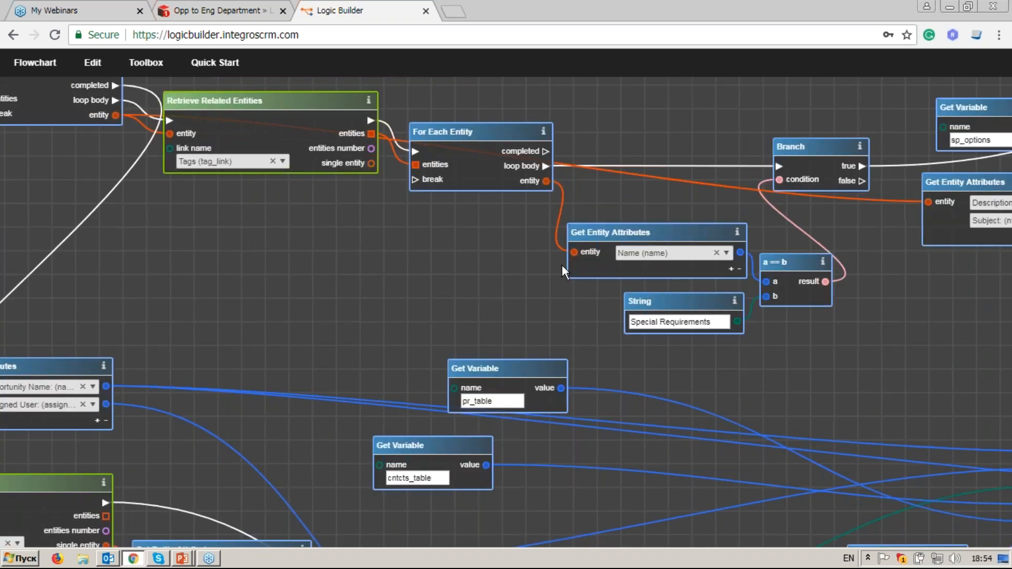
left_click_drag(562, 264, 532, 258)
left_click_drag(678, 302, 437, 310)
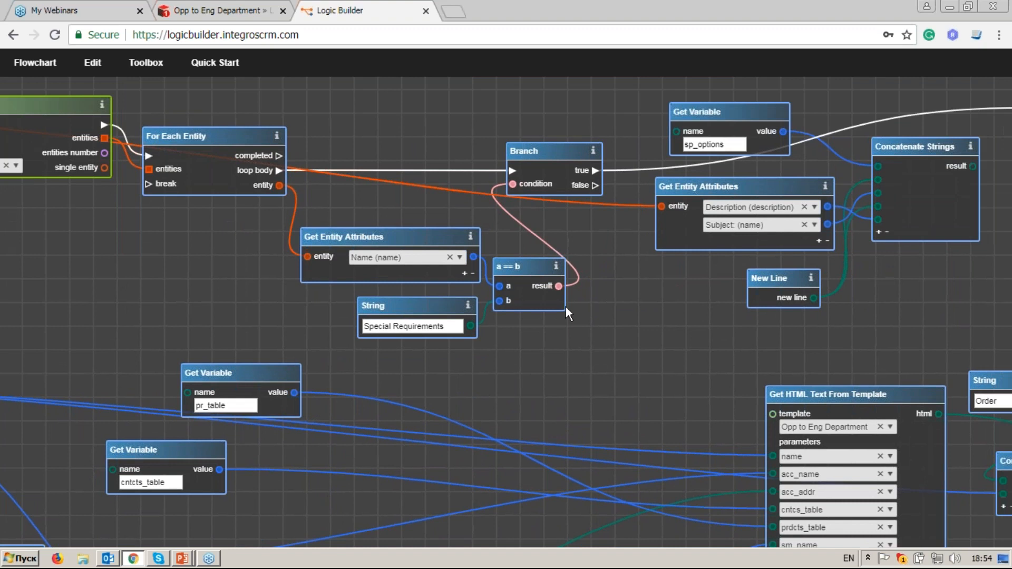
left_click_drag(843, 233, 726, 257)
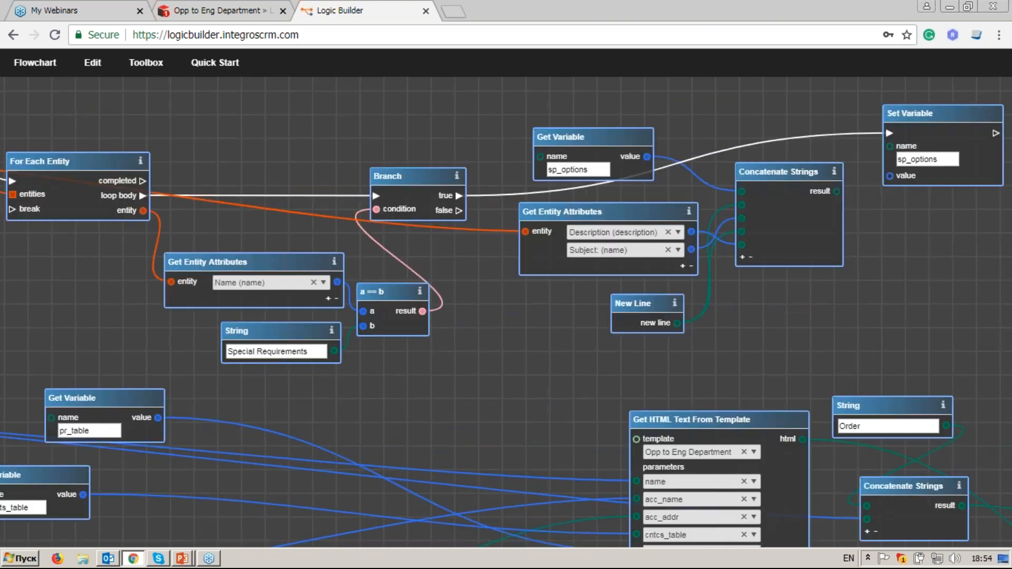
Step: Pan through the accounts and Users retrieval nodes to the HTML template and Send Email nodes
left_click_drag(52, 256, 368, 228)
left_click_drag(40, 320, 606, 188)
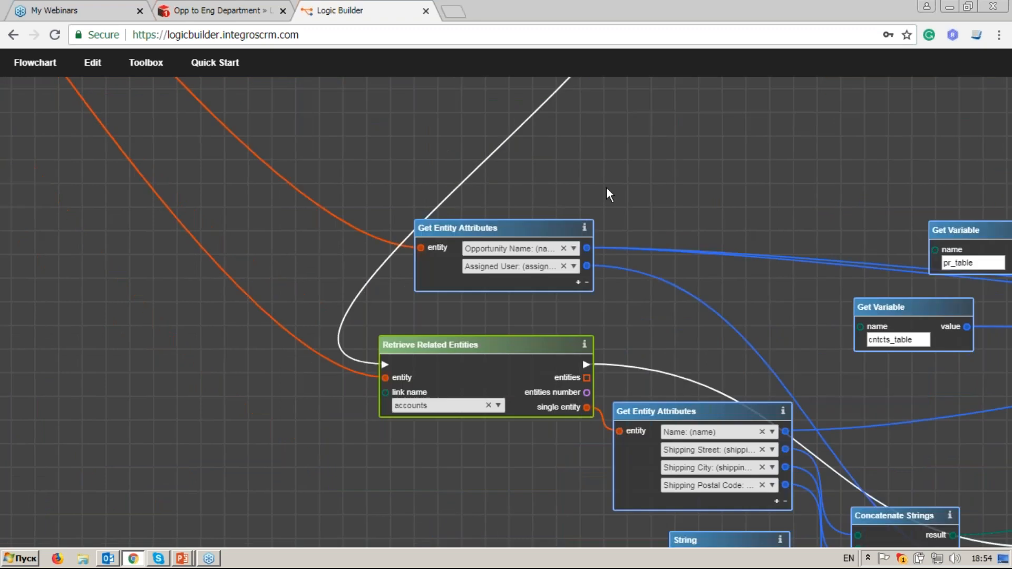
left_click_drag(589, 236, 497, 151)
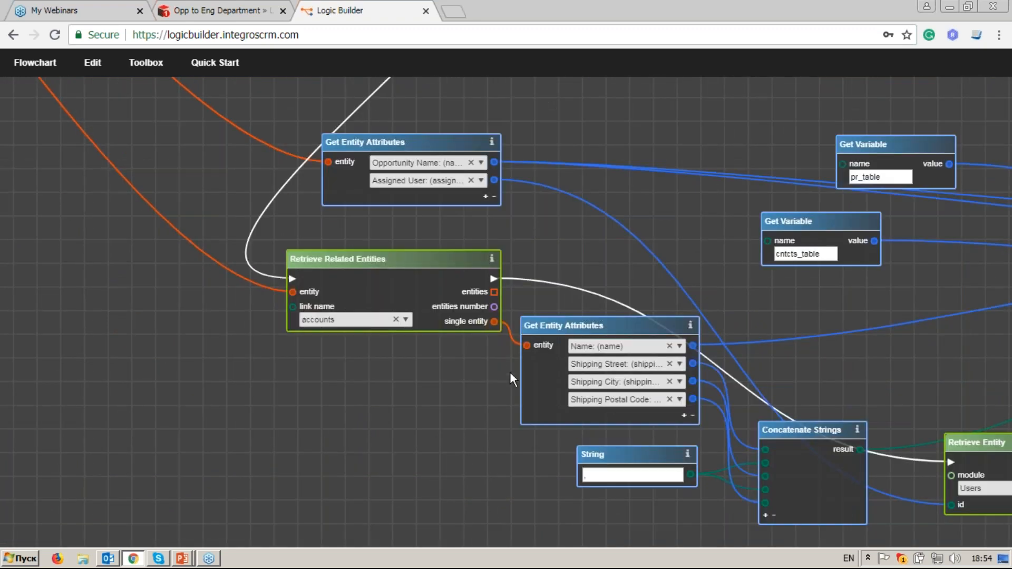
left_click_drag(495, 405, 317, 362)
left_click_drag(707, 357, 484, 308)
left_click_drag(754, 301, 427, 321)
left_click_drag(804, 315, 672, 336)
left_click_drag(830, 264, 663, 351)
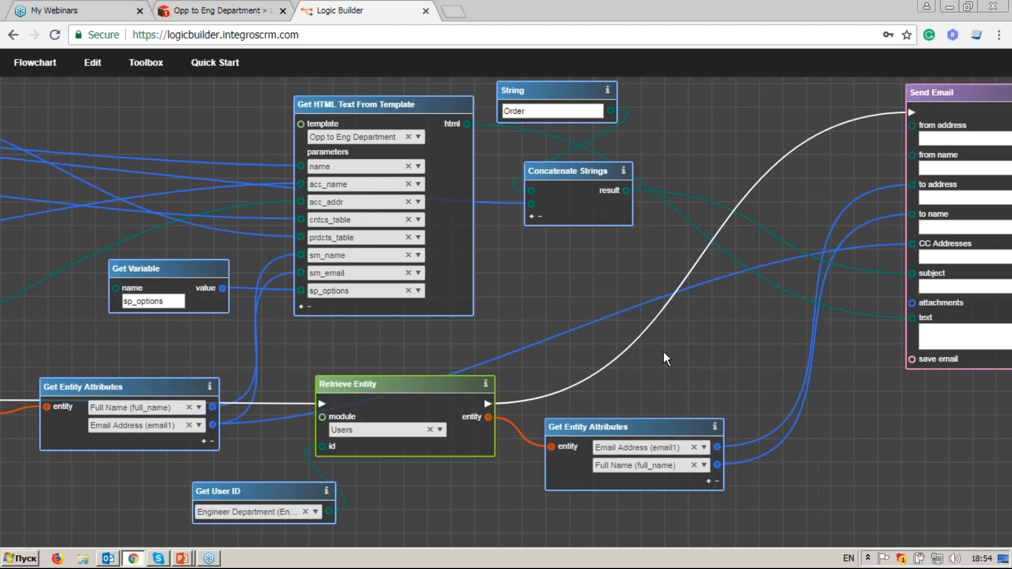
left_click_drag(843, 340, 617, 375)
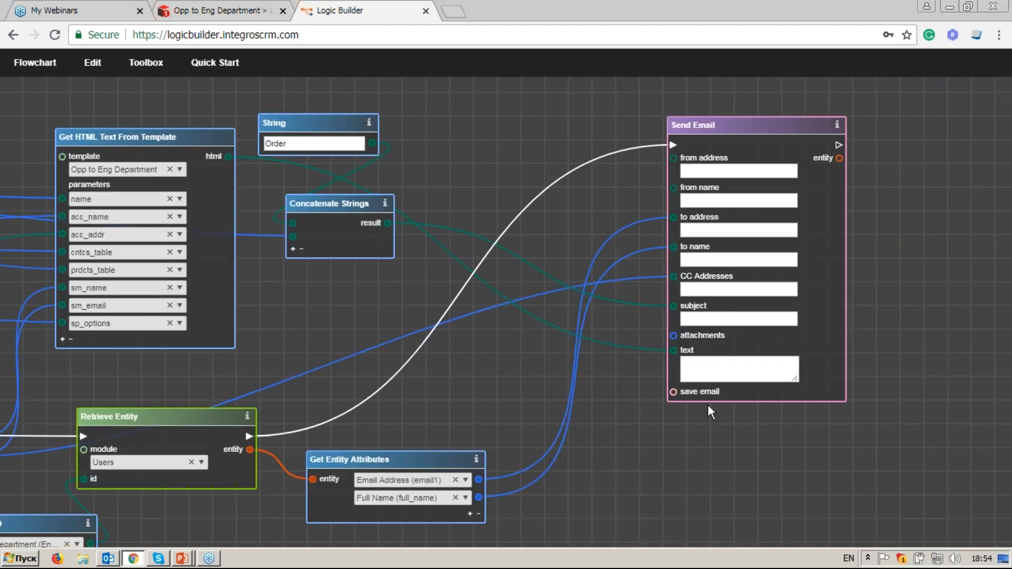
left_click_drag(333, 347, 712, 337)
Step: Rename the flowchart to 'Send Email to Eng. Dept when opp is closed' and save it
left_click(34, 62)
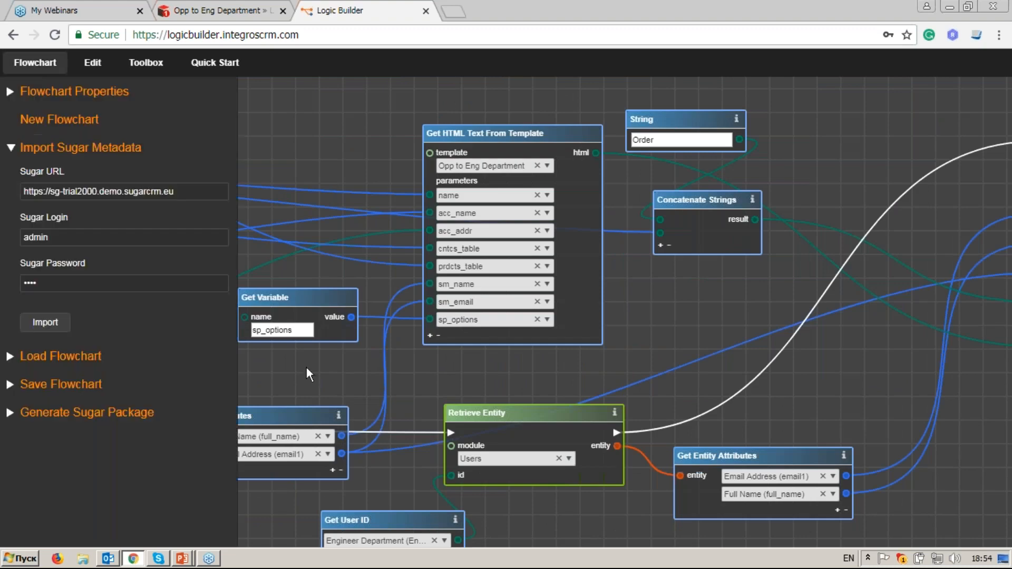
left_click(125, 388)
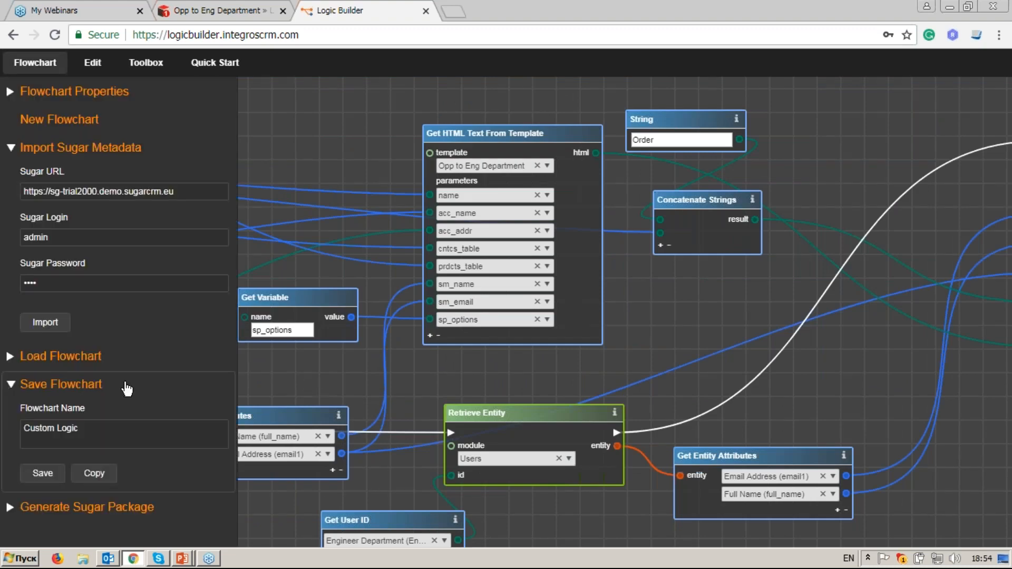
left_click(130, 439)
key("ctrl+a")
key("BackSpace")
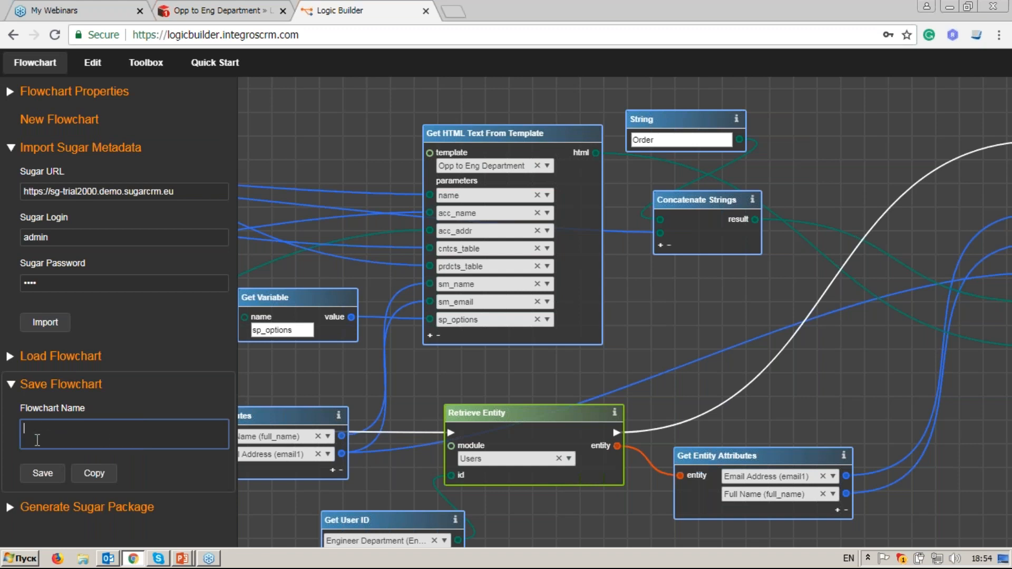
type("Send Email to Opp")
key("BackSpace")
key("BackSpace")
type("Eng. Dept when opp is closed")
left_click(42, 477)
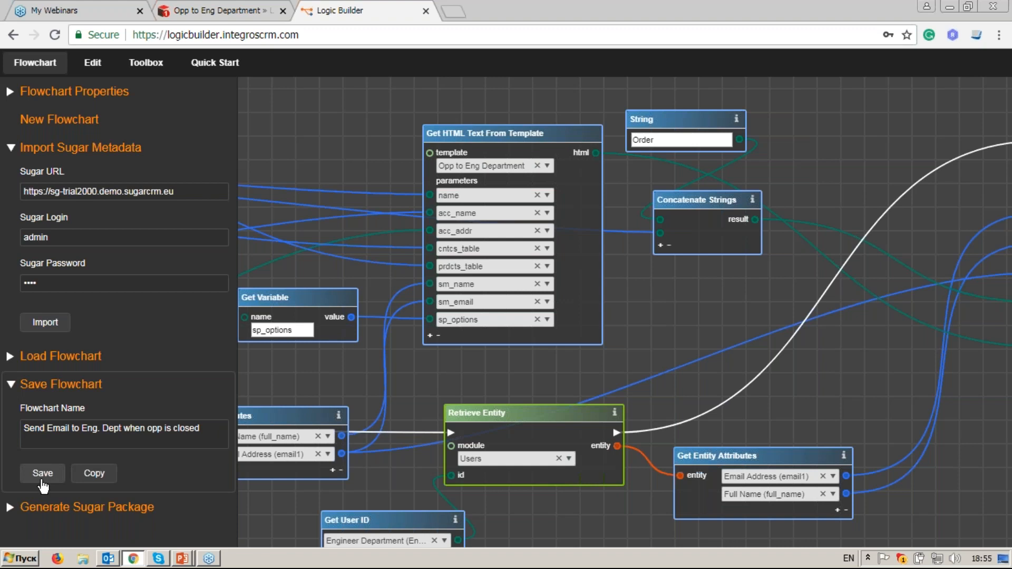
Step: Generate the flowchart's Sugar package and download it as a zip
left_click(126, 509)
left_click_drag(235, 362, 242, 447)
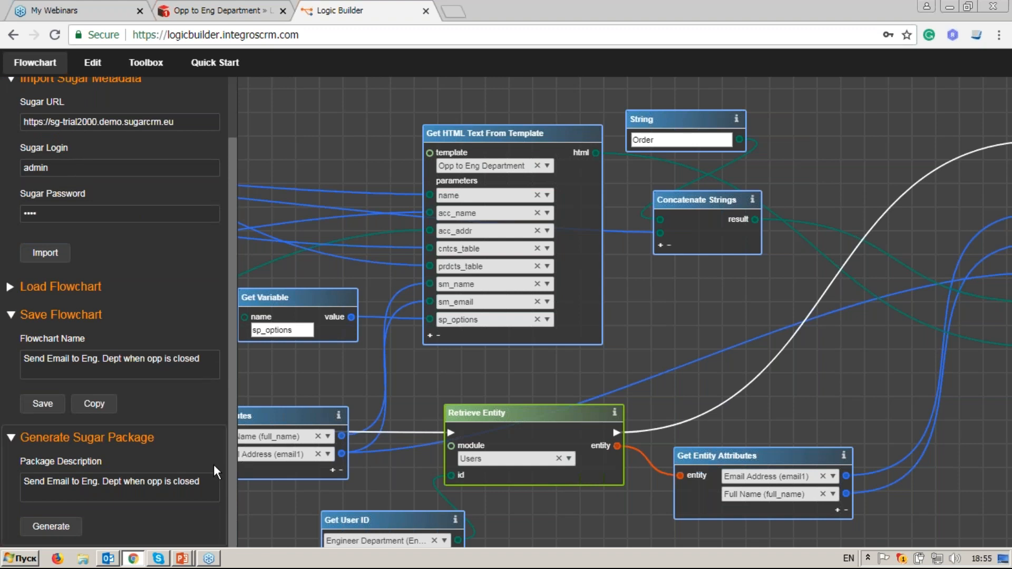
left_click(52, 526)
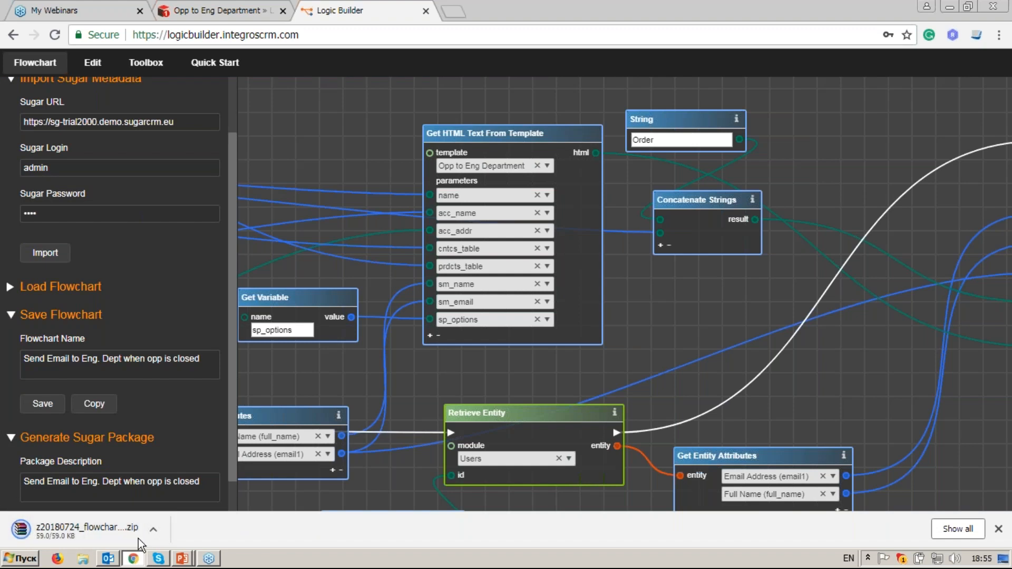
Step: In SugarCRM, go to Administration and open the Module Loader page
left_click(217, 11)
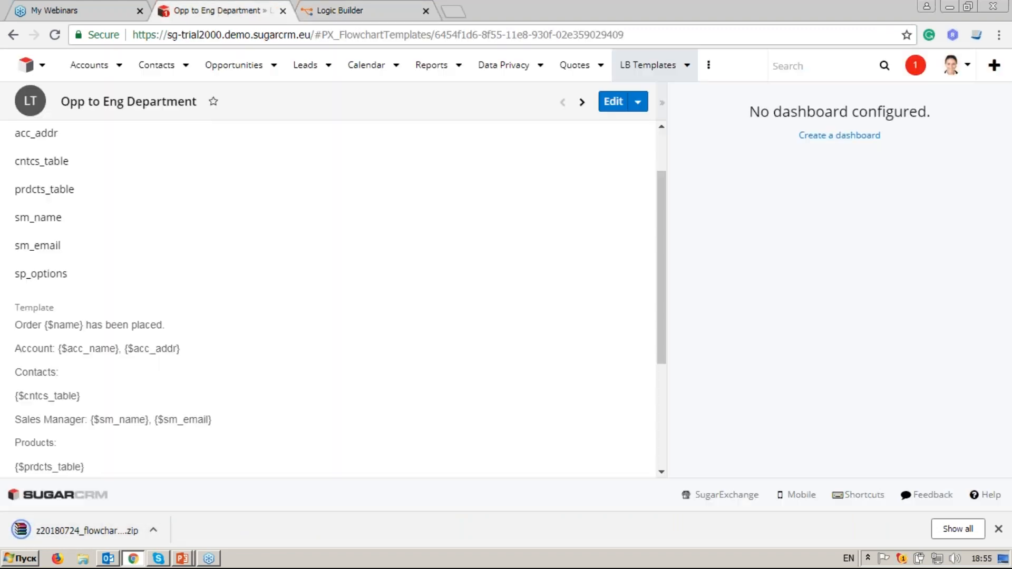
left_click(950, 65)
left_click(934, 145)
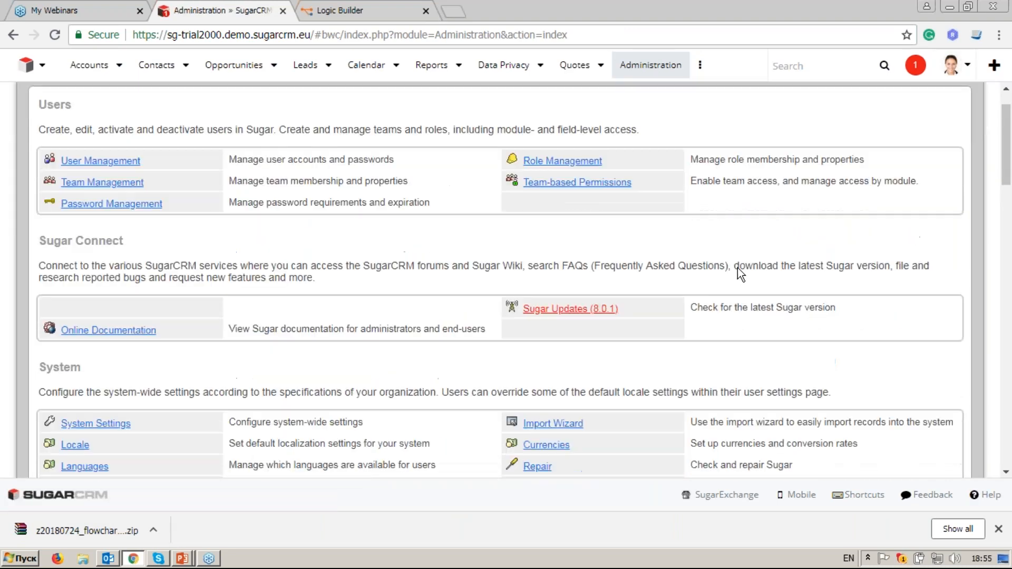
scroll(741, 273, "down", 2)
scroll(738, 272, "down", 5)
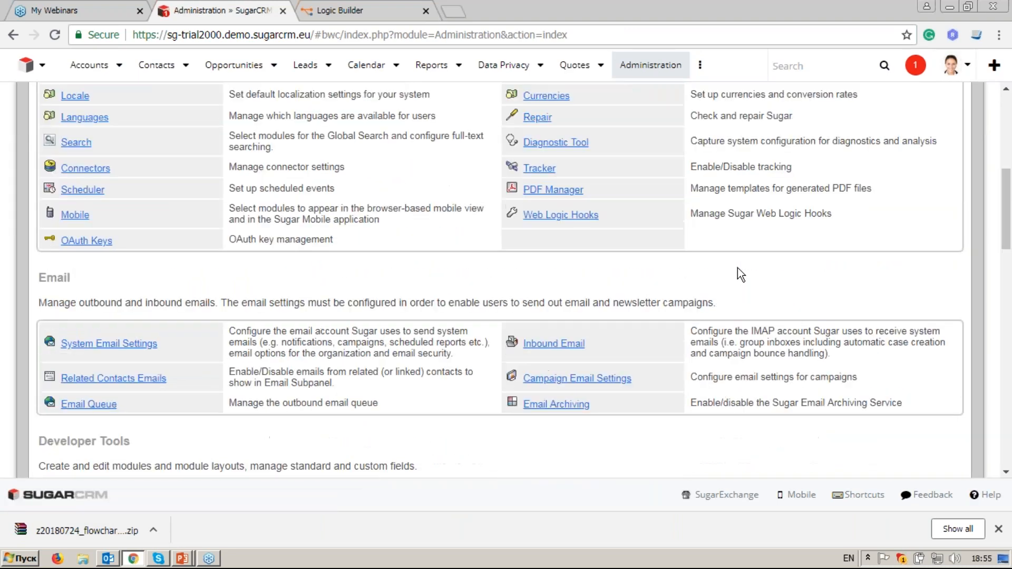
scroll(390, 283, "down", 5)
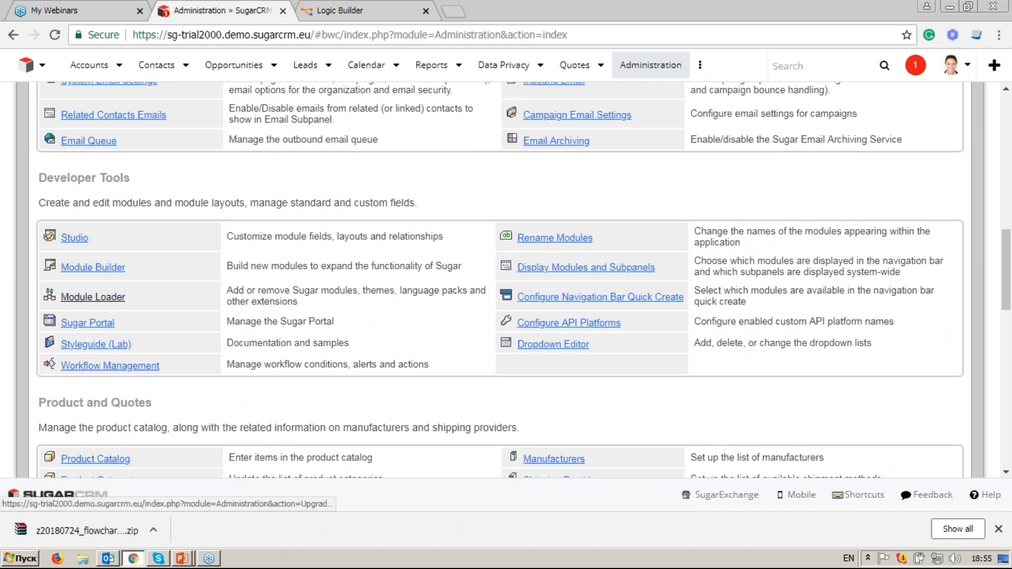
left_click(92, 297)
Step: Upload the newest flowchart zip and start installing the package
left_click(90, 318)
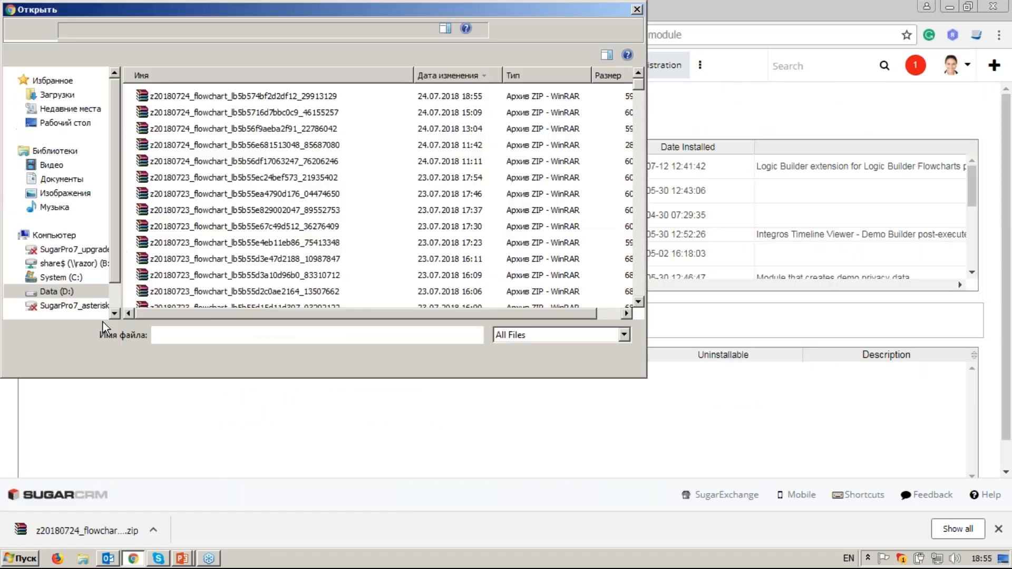
left_click(269, 97)
left_click(521, 358)
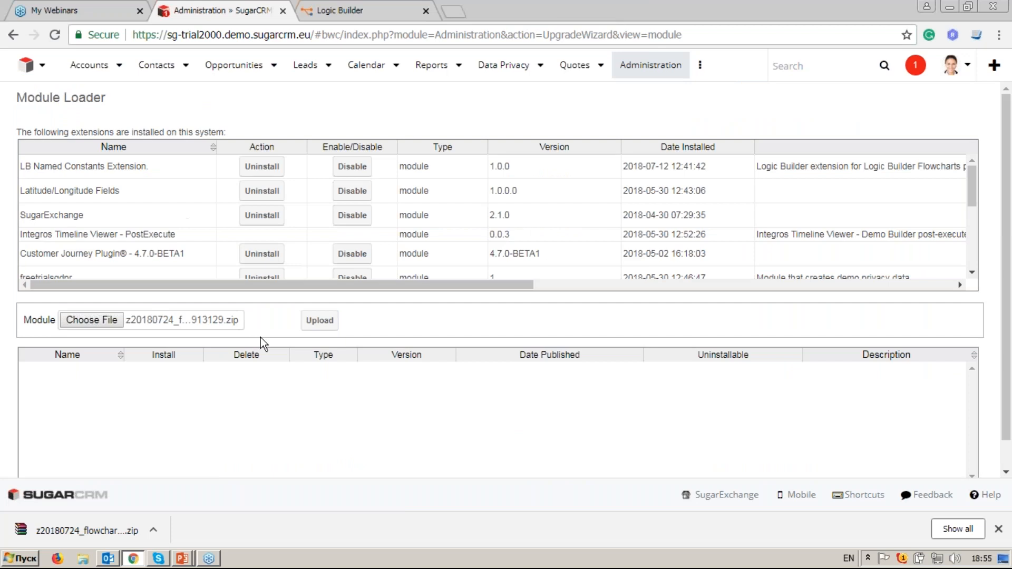
left_click(319, 323)
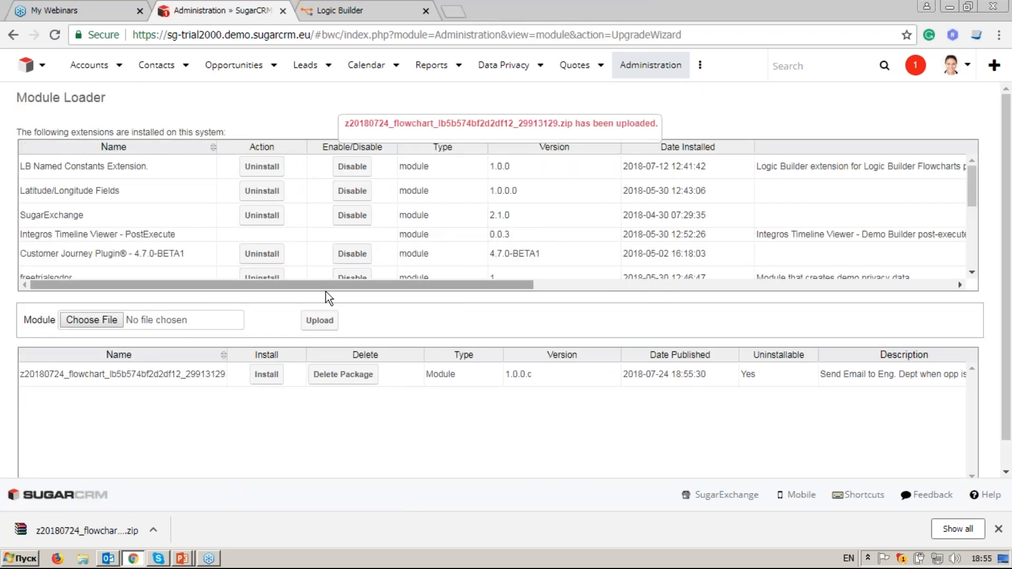
left_click(266, 375)
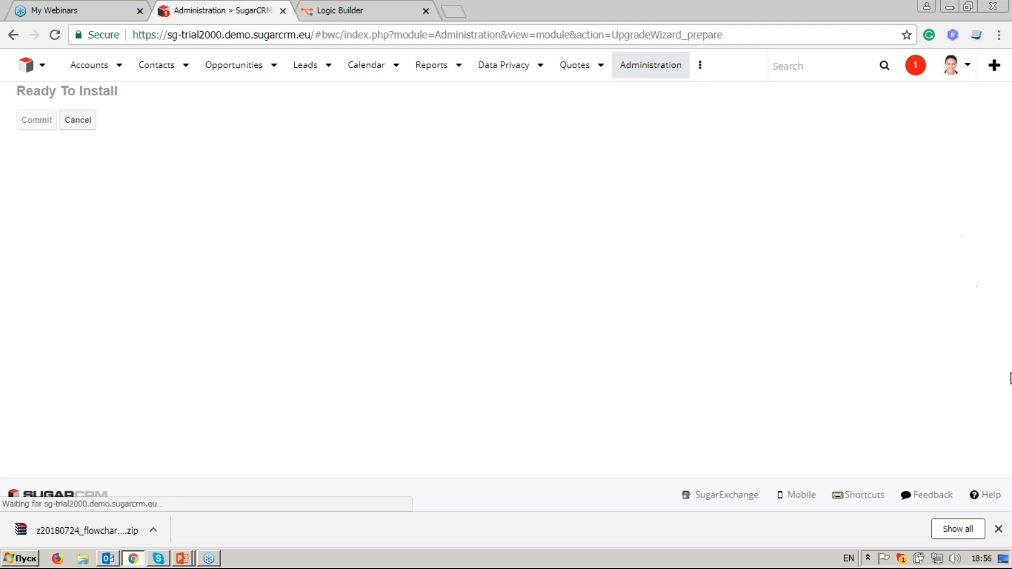
left_click(998, 529)
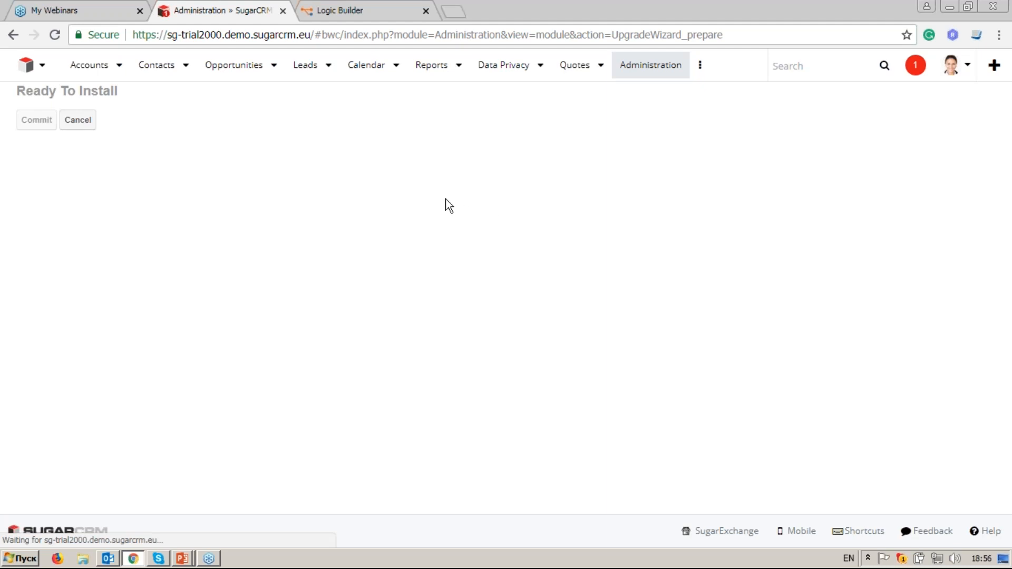
left_click(359, 14)
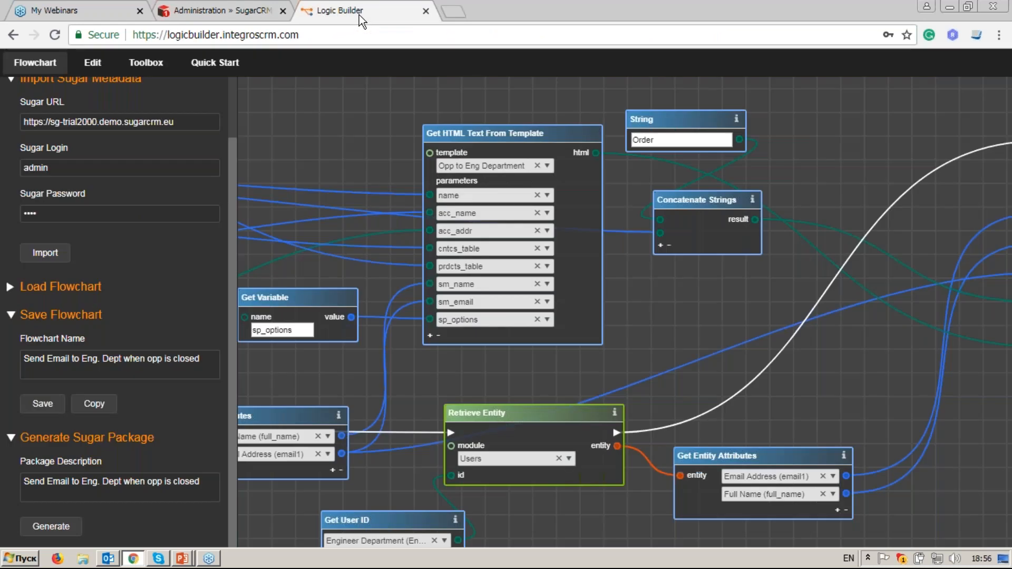
Step: Load the saved 'Send Email to Eng. Dept when opp is closed' flowchart from the saved list
left_click(158, 287)
left_click_drag(230, 245, 215, 372)
scroll(215, 372, "up", 5)
scroll(116, 343, "down", 10)
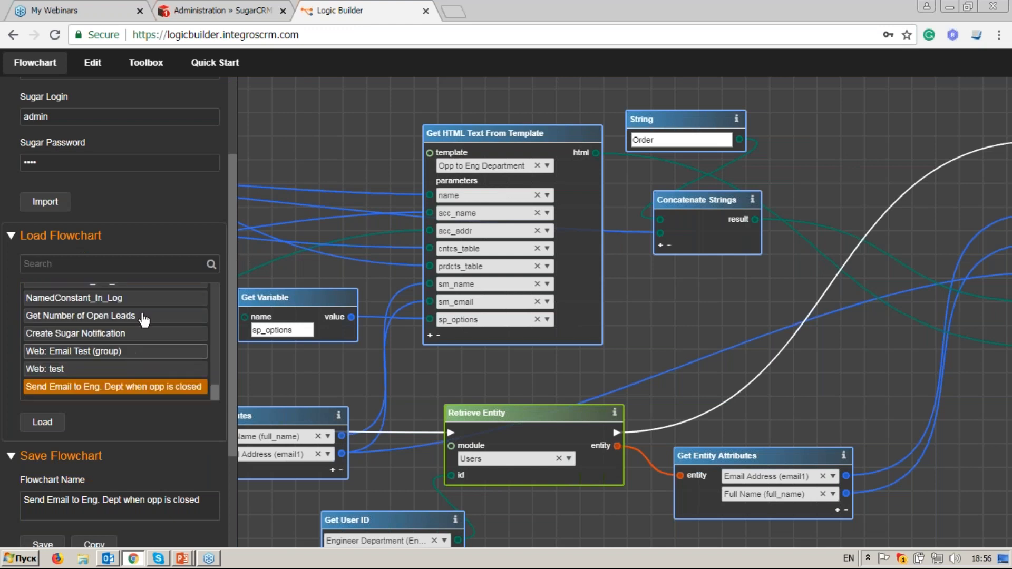
scroll(116, 342, "down", 3)
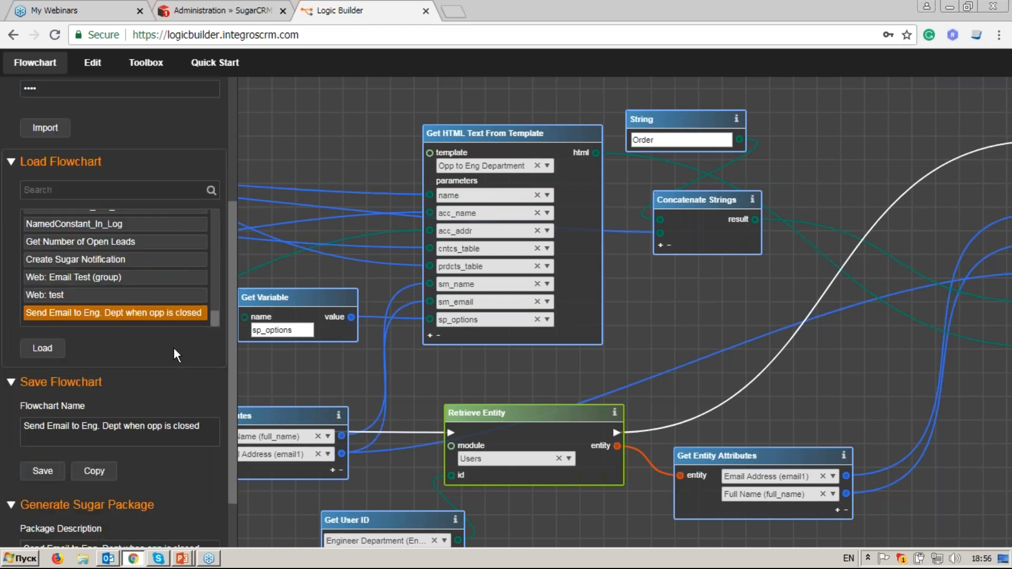
left_click(39, 350)
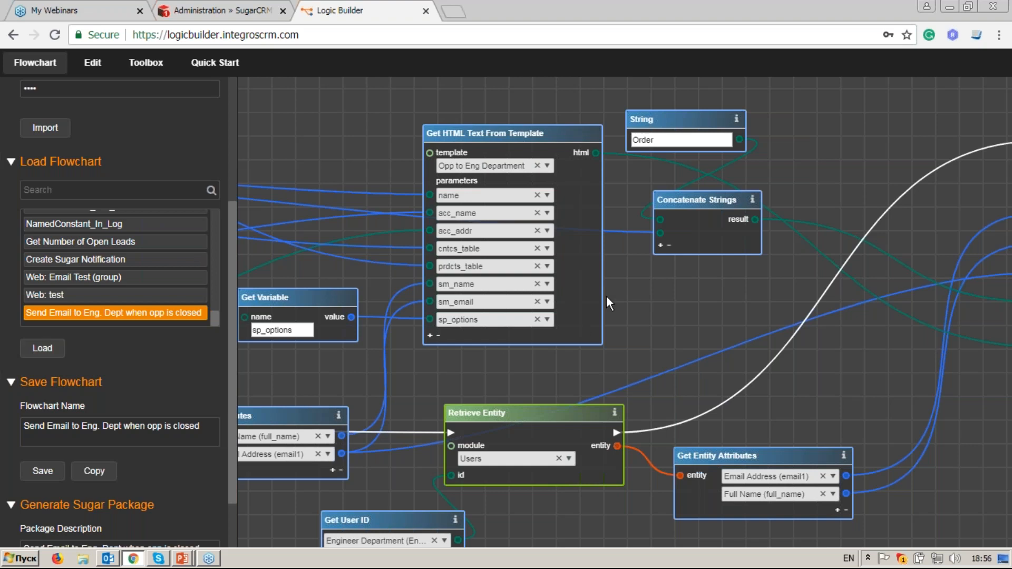
Step: Inspect the Collect Products section's Retrieve Entities By Attributes step and its incoming true link
scroll(609, 296, "down", 2)
scroll(612, 296, "down", 3)
left_click_drag(426, 222, 621, 403)
scroll(538, 224, "up", 3)
left_click_drag(652, 176, 509, 351)
scroll(509, 351, "up", 3)
left_click_drag(457, 233, 471, 352)
left_click(658, 175)
right_click(658, 174)
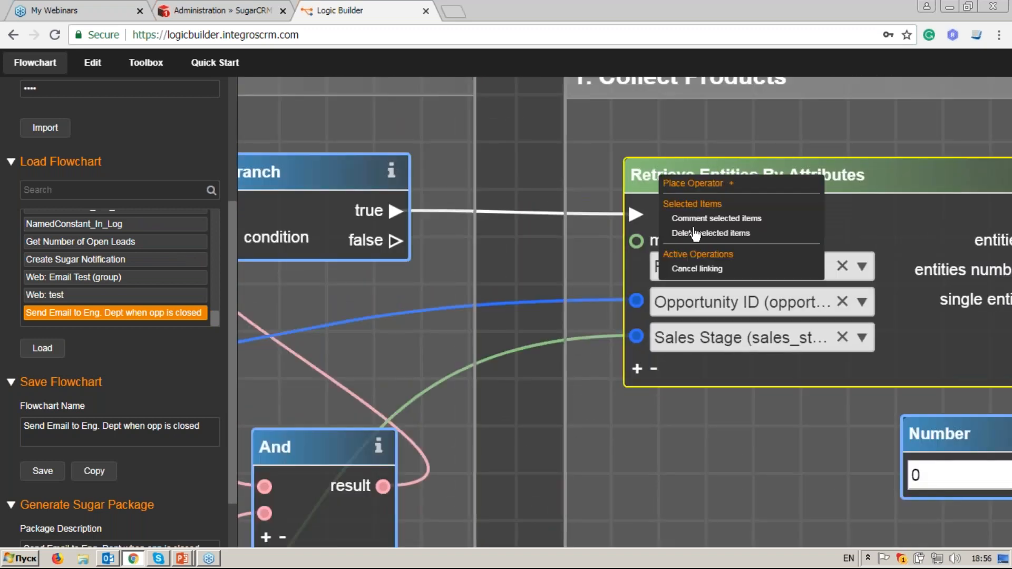
left_click(507, 213)
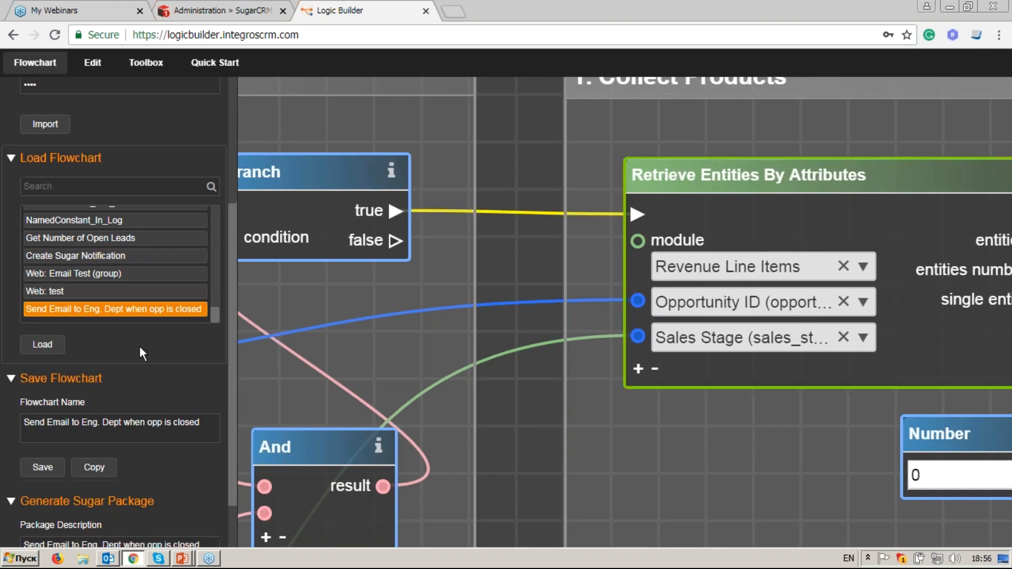
scroll(139, 346, "down", 2)
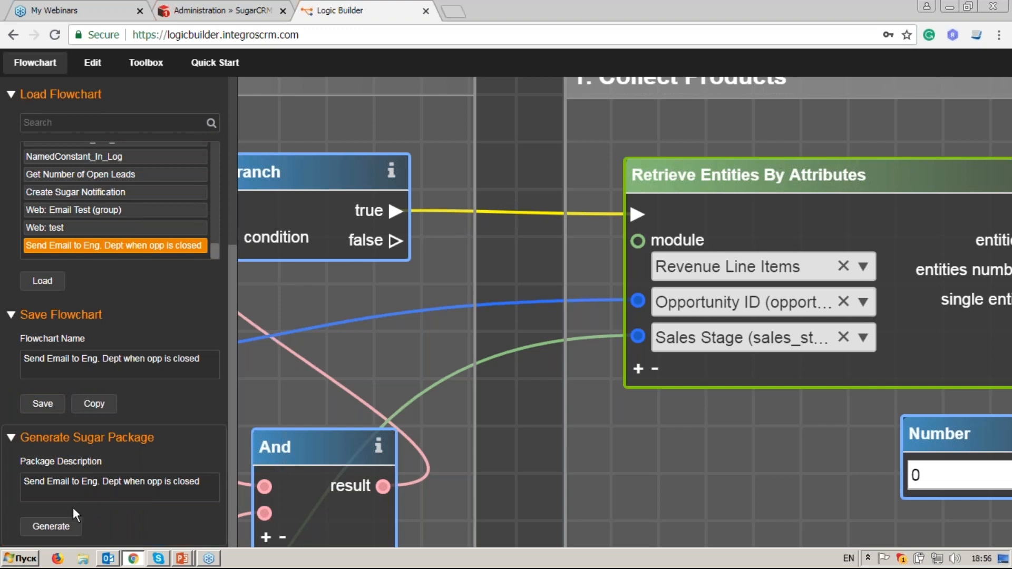
Step: Confirm the successful install in SugarCRM and return to the Module Loader list
left_click(225, 5)
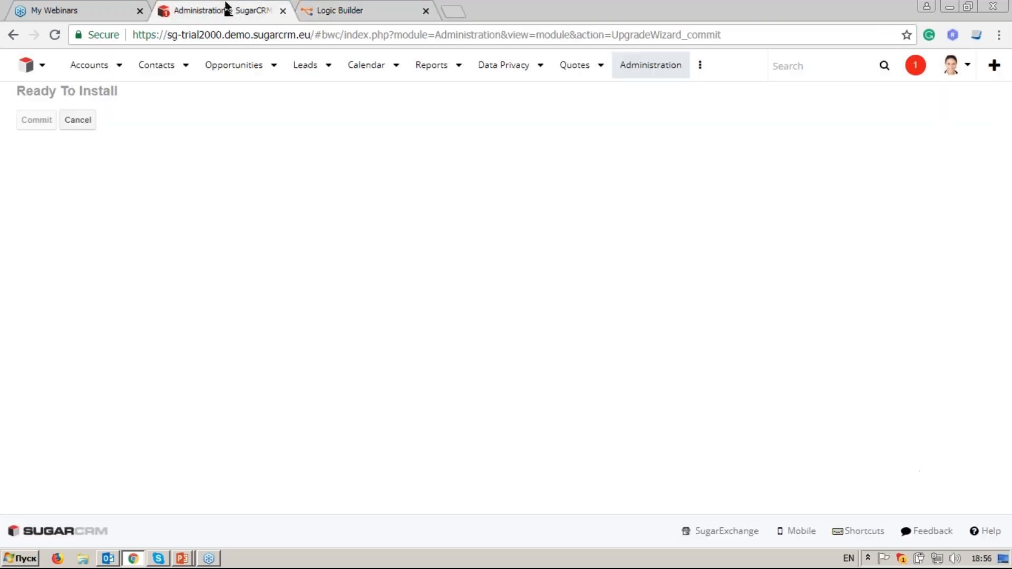
left_click(83, 168)
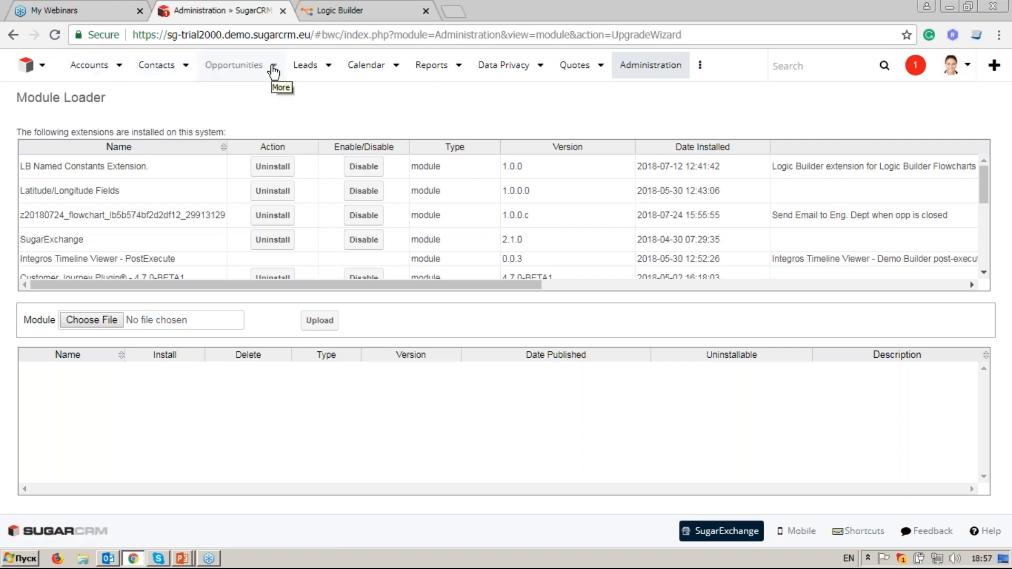
Step: Open opportunity 24-07-2018 #45673 and preview its Charging note
left_click(273, 68)
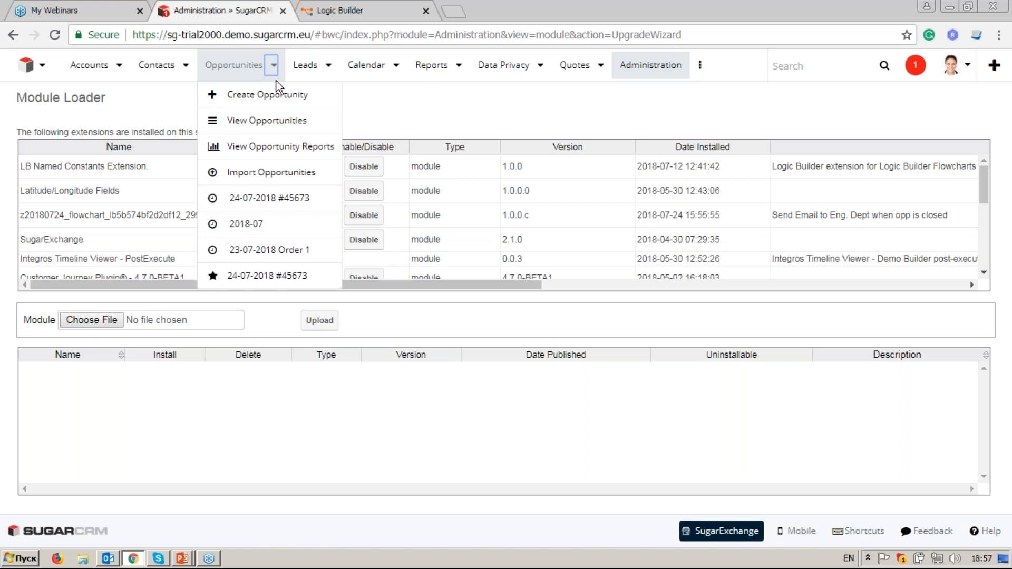
left_click(309, 276)
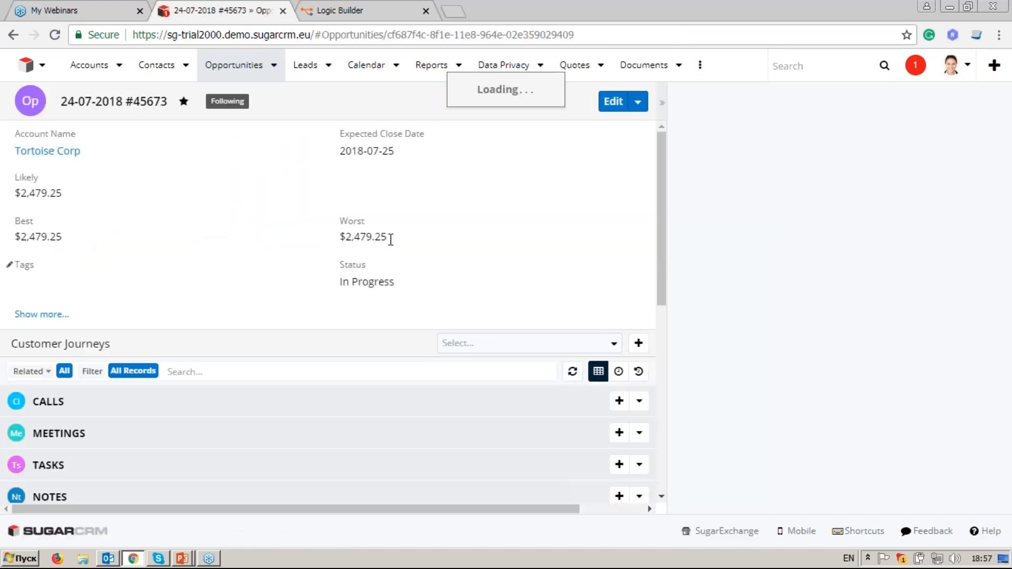
scroll(332, 248, "down", 4)
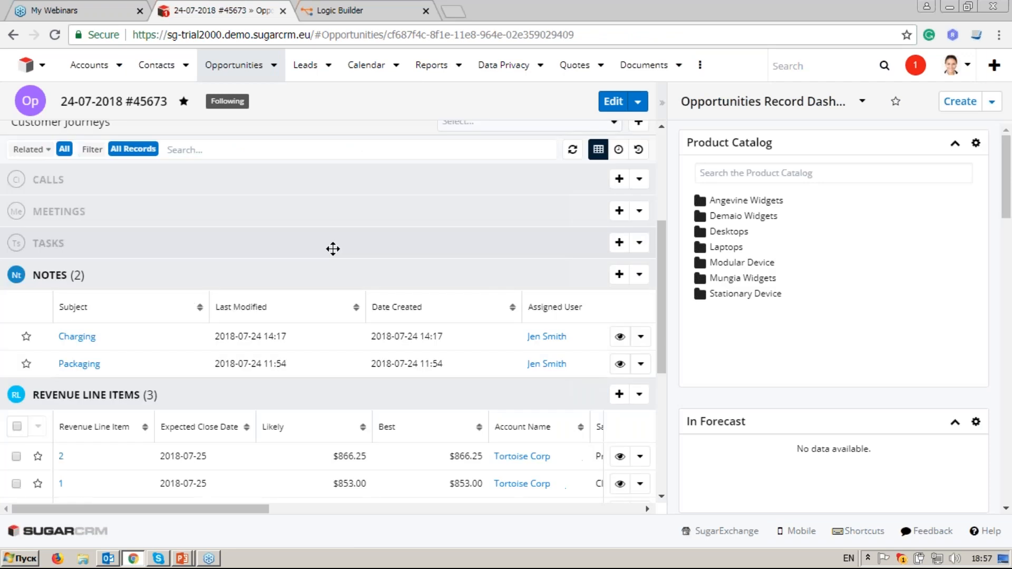
scroll(309, 345, "down", 1)
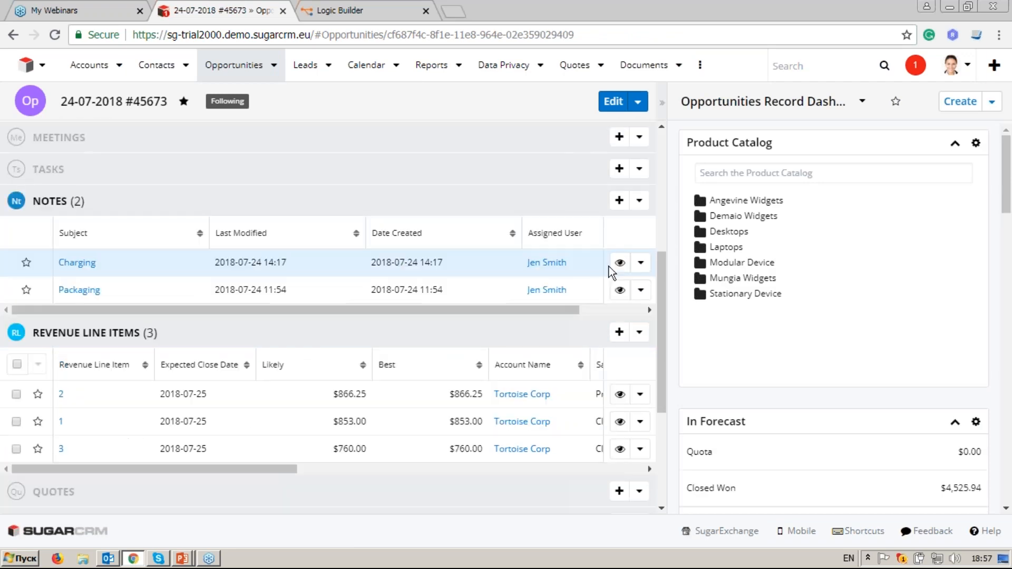
left_click(620, 262)
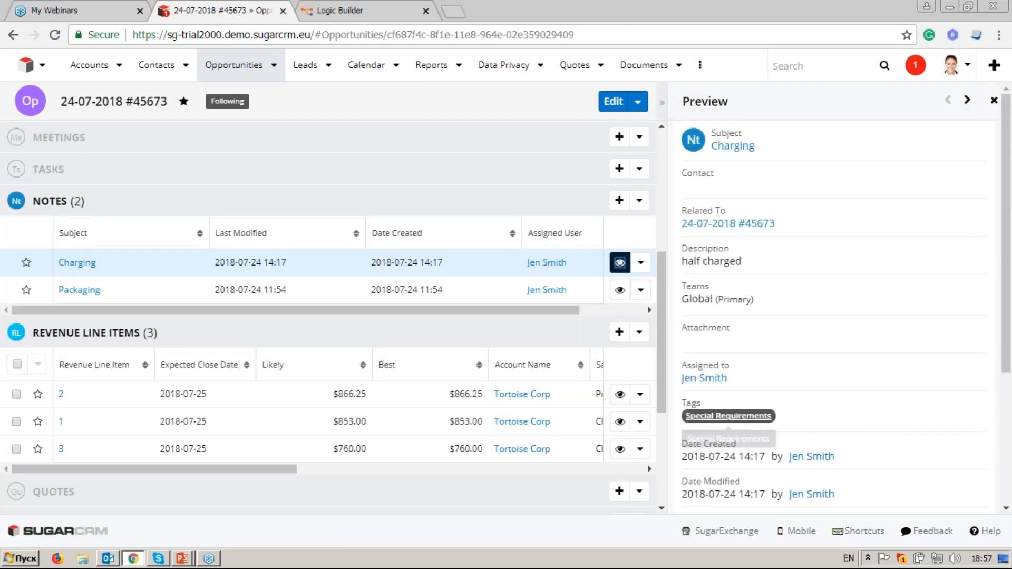
scroll(576, 296, "down", 1)
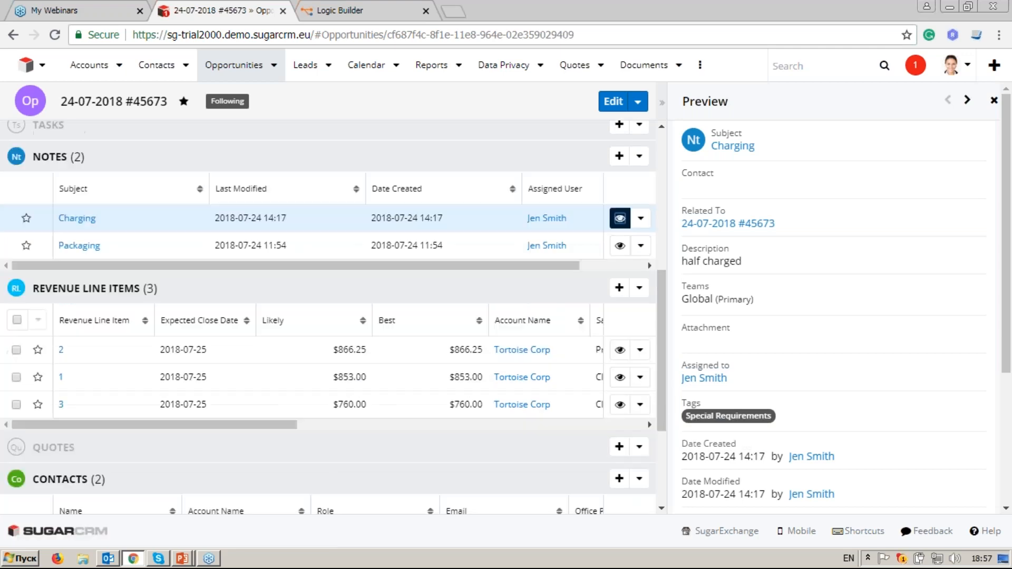
scroll(262, 367, "down", 1)
left_click_drag(198, 321, 324, 320)
Step: Set the first revenue line's sales stage to Closed Won and save it
left_click(641, 246)
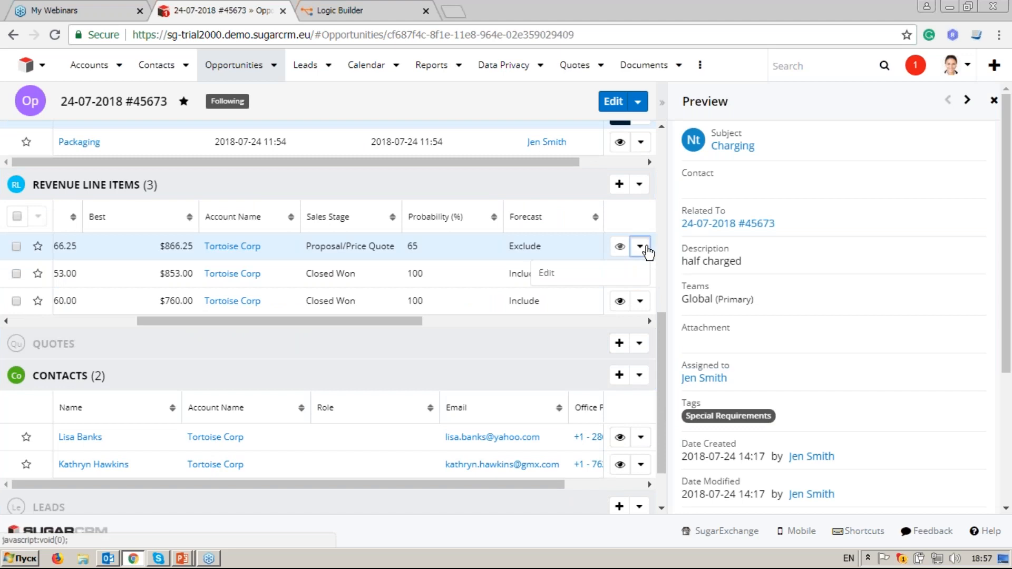
left_click(621, 275)
left_click(373, 246)
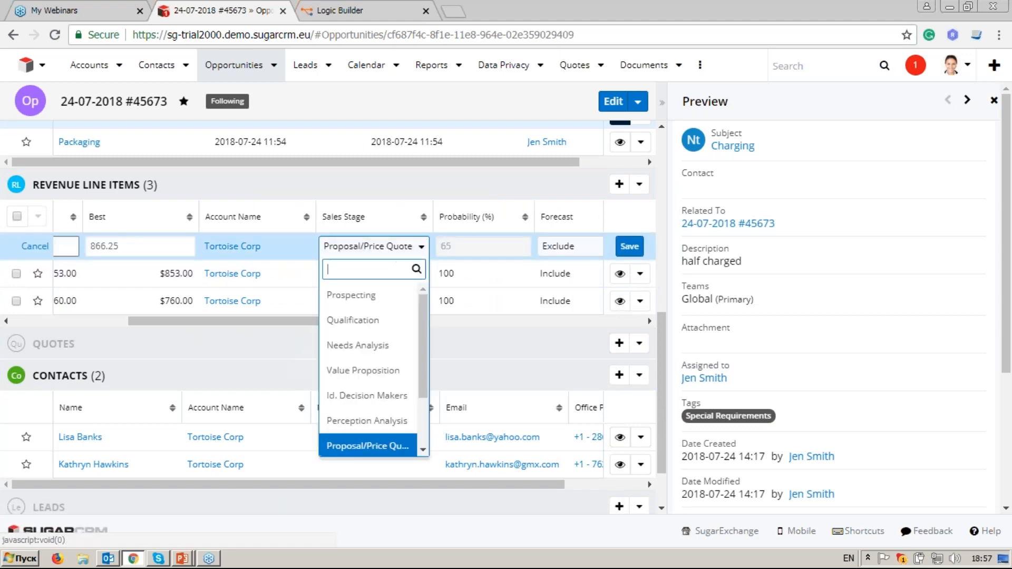
scroll(398, 303, "down", 3)
left_click(388, 419)
left_click(630, 246)
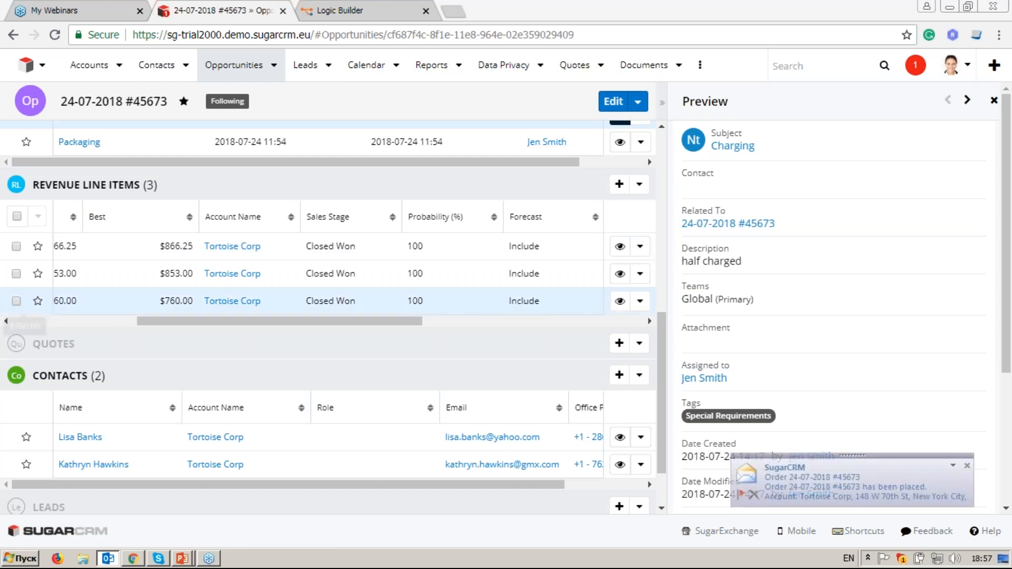
Step: Open the Order 24-07-2018 #45673 email full screen and highlight its order number line
left_click(846, 482)
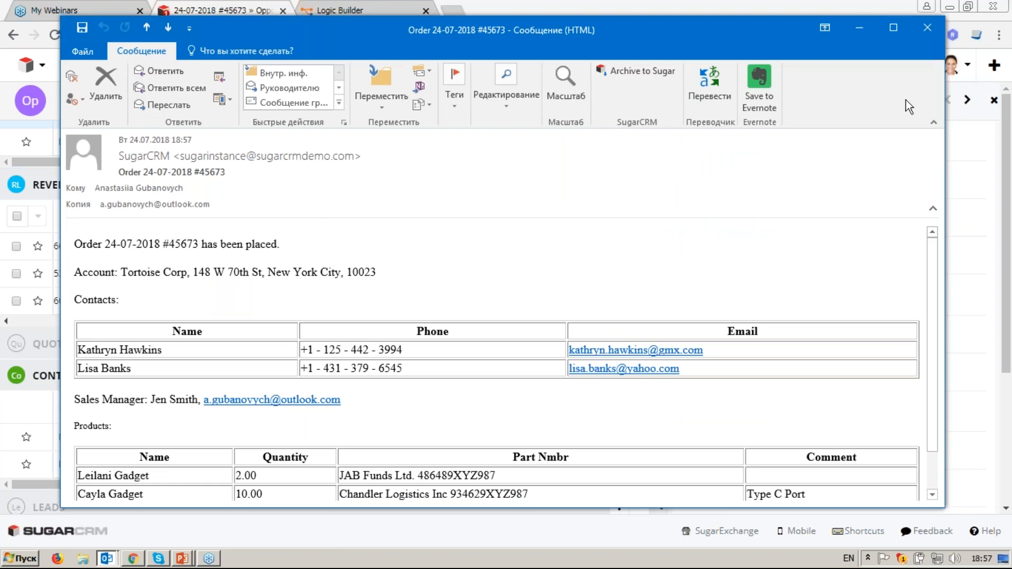
left_click(894, 28)
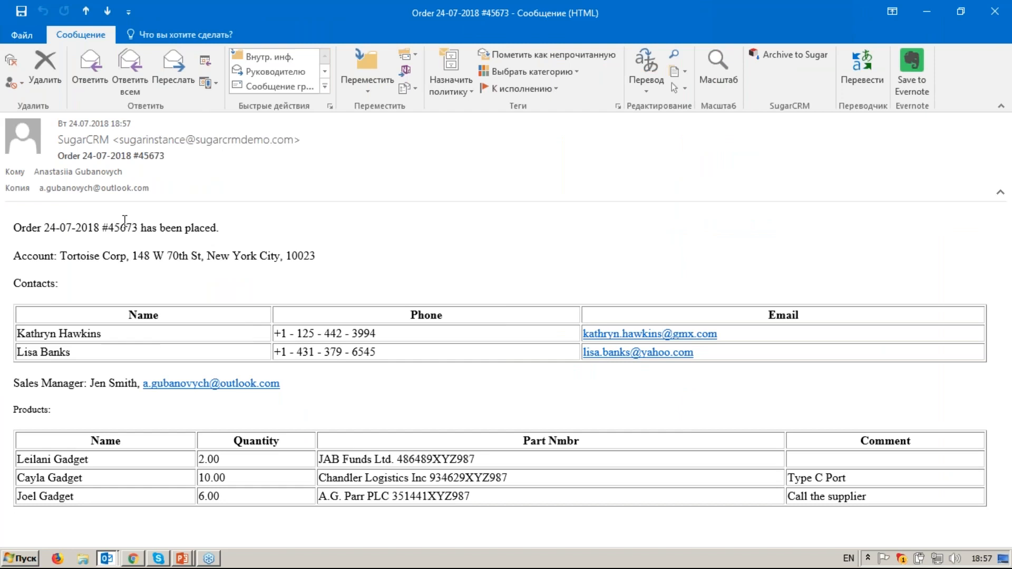
left_click_drag(45, 226, 335, 254)
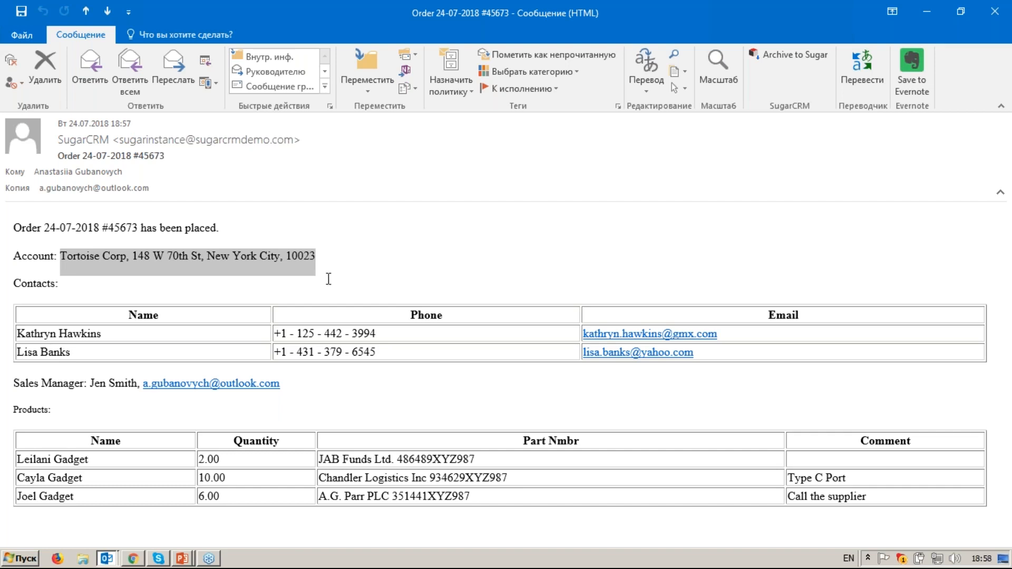
left_click(258, 319)
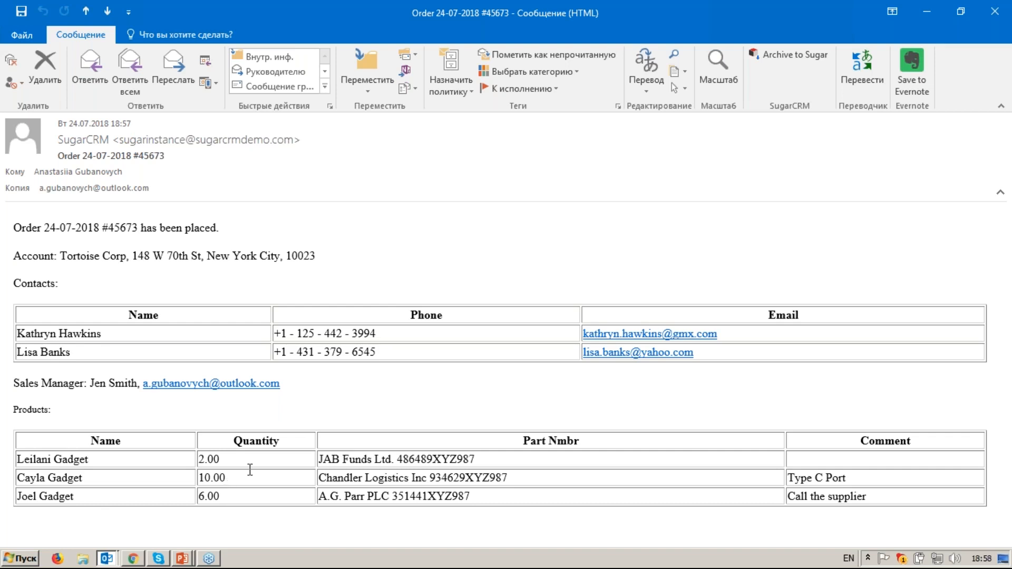
left_click(937, 9)
Step: Open the 'Opp to Eng Department' record under LB Templates and scroll to its template text
left_click(700, 65)
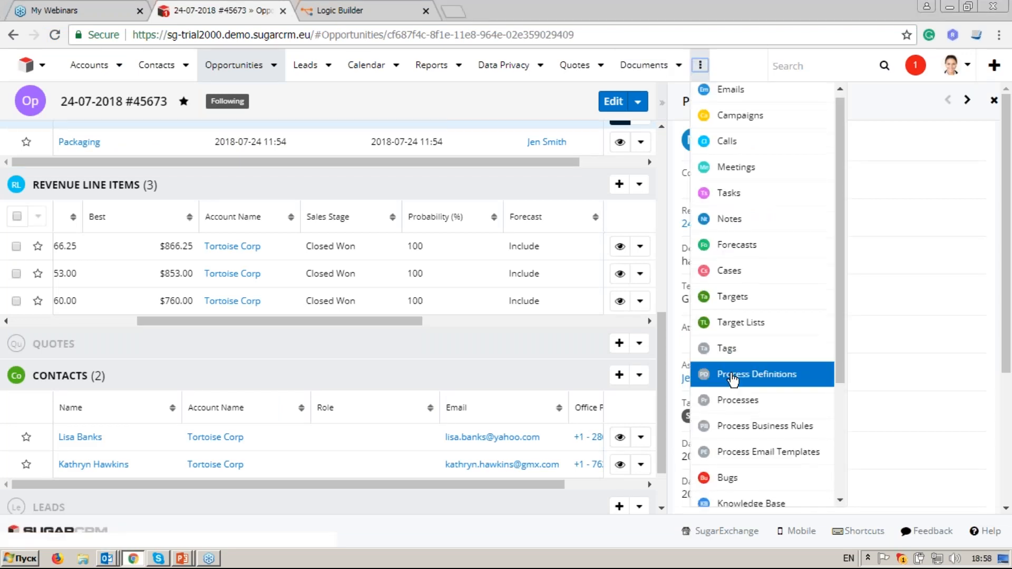
scroll(732, 379, "down", 3)
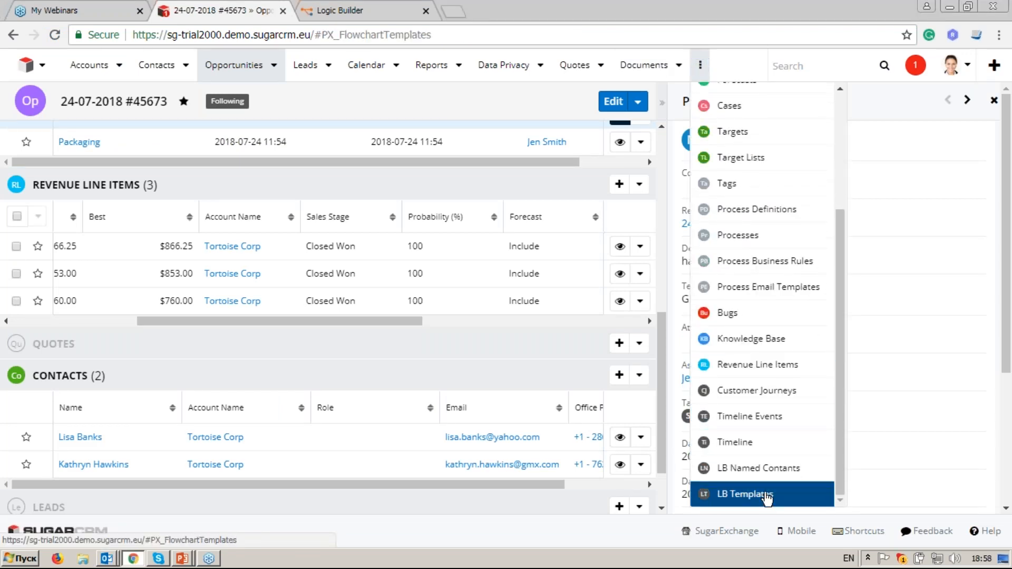
left_click(766, 495)
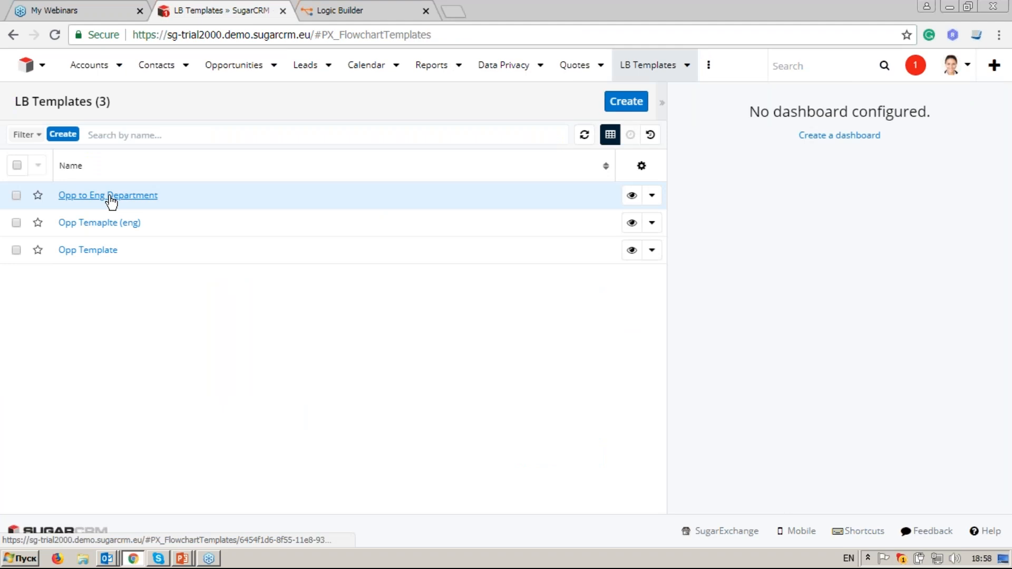
left_click(109, 196)
scroll(226, 244, "down", 4)
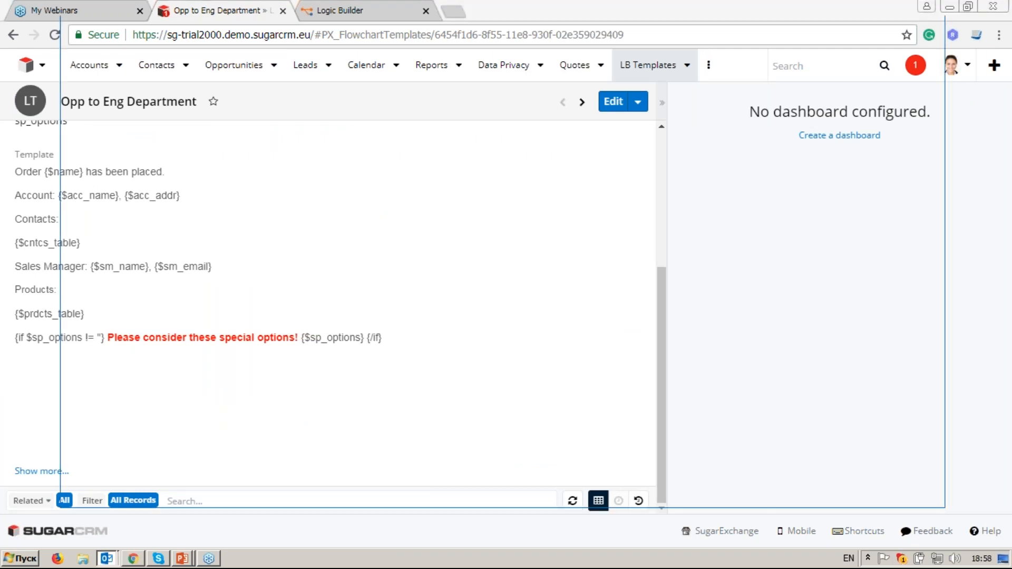
Step: Reopen the order email and highlight its Packaging and Charging special requirements section
left_click(904, 21)
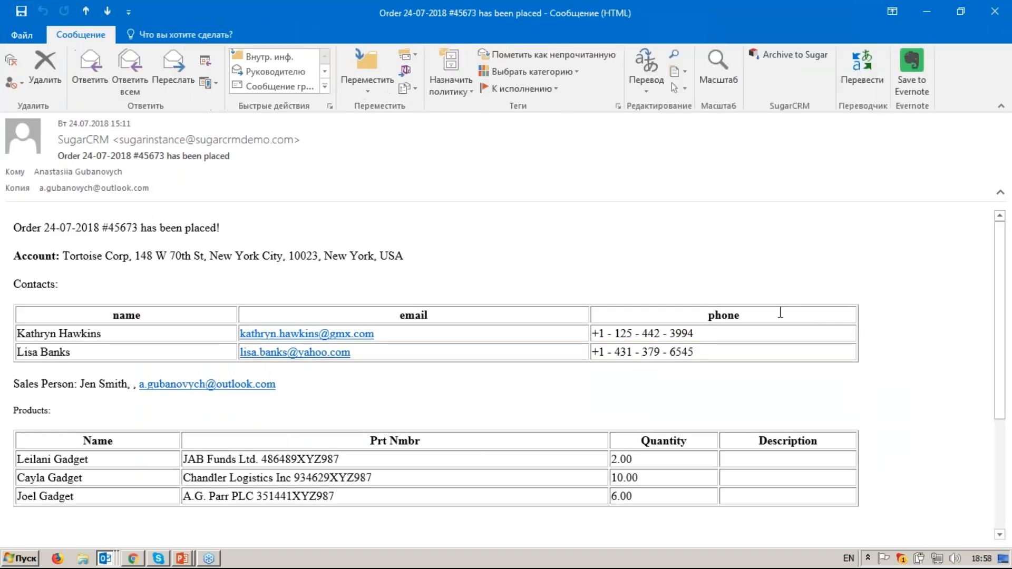
scroll(780, 313, "down", 2)
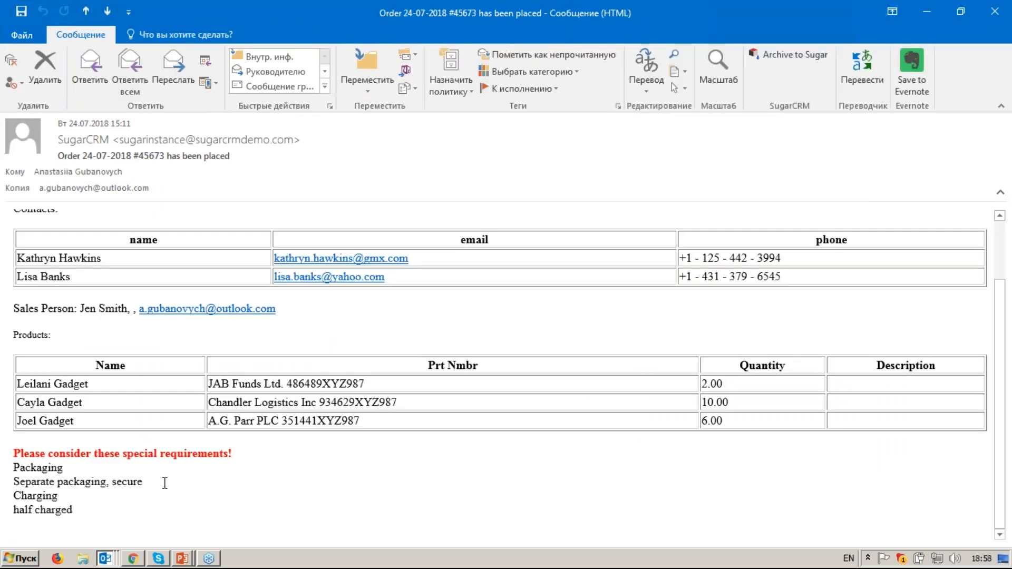
left_click_drag(115, 511, 9, 448)
left_click(8, 446)
Step: Resume the LogicBuilderShowCase3 slide show and advance to the next slide
mouse_move(193, 560)
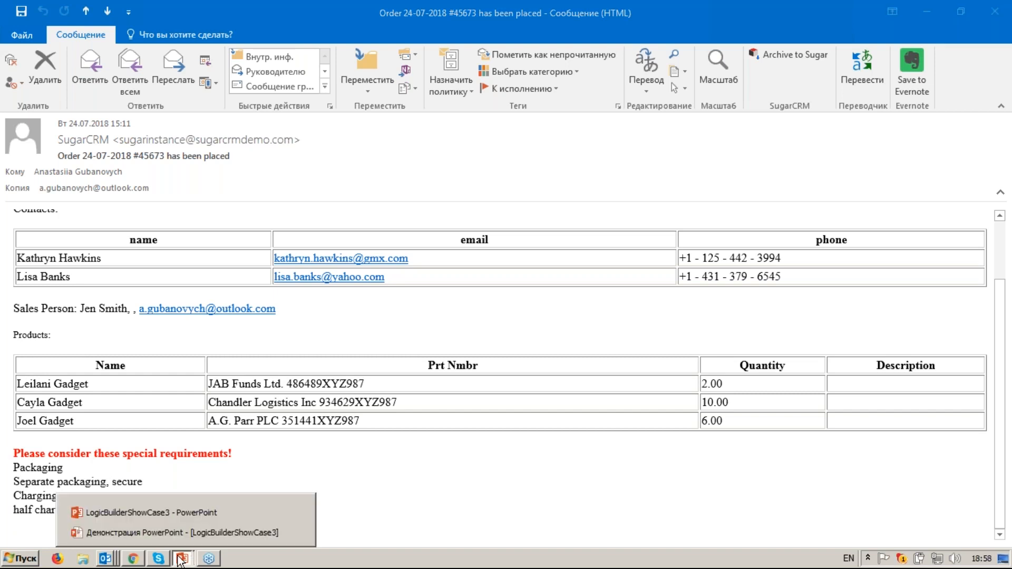
left_click(172, 514)
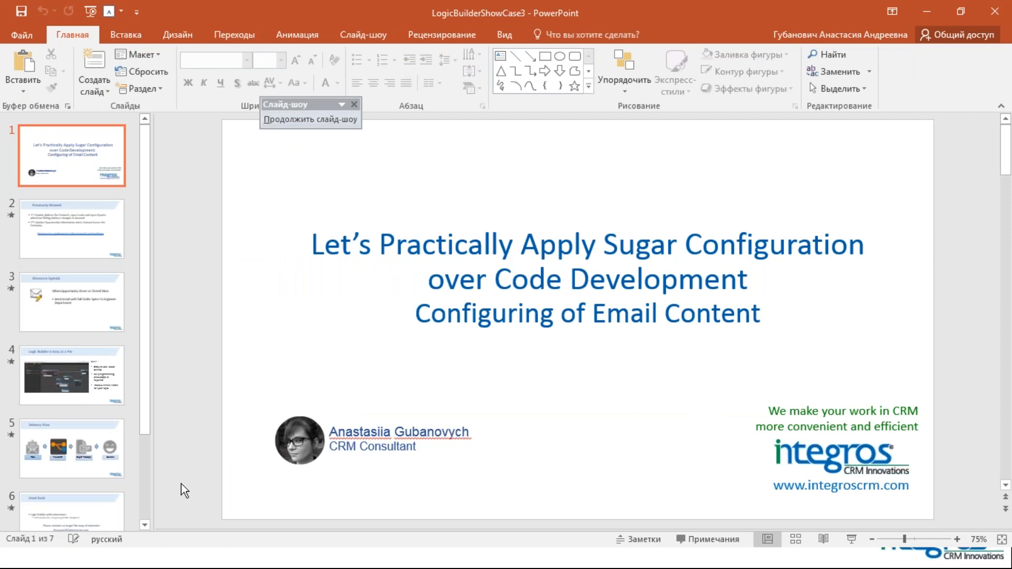
key("alt+Tab")
key("alt+Tab")
key("alt+Tab")
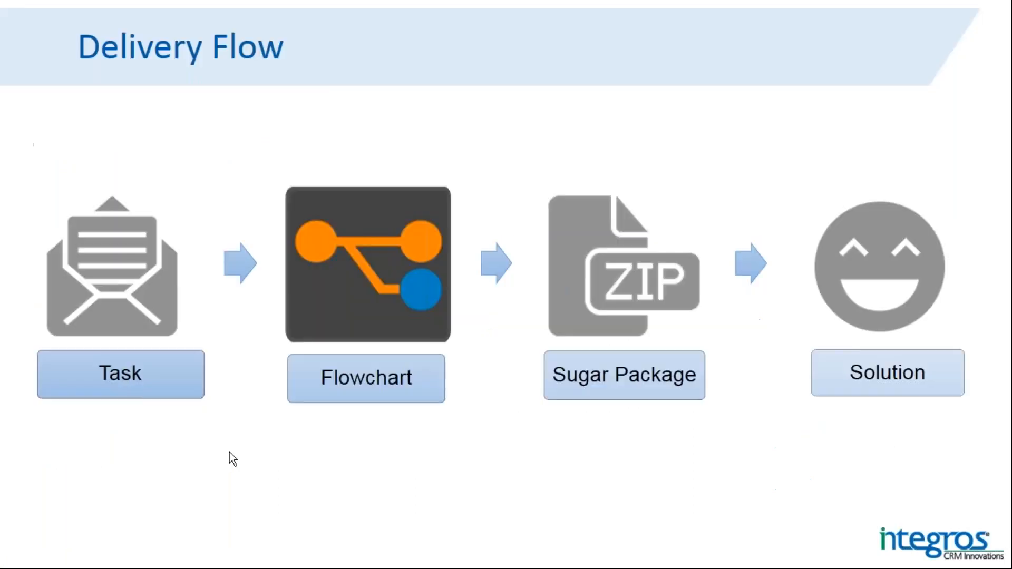
key("Right")
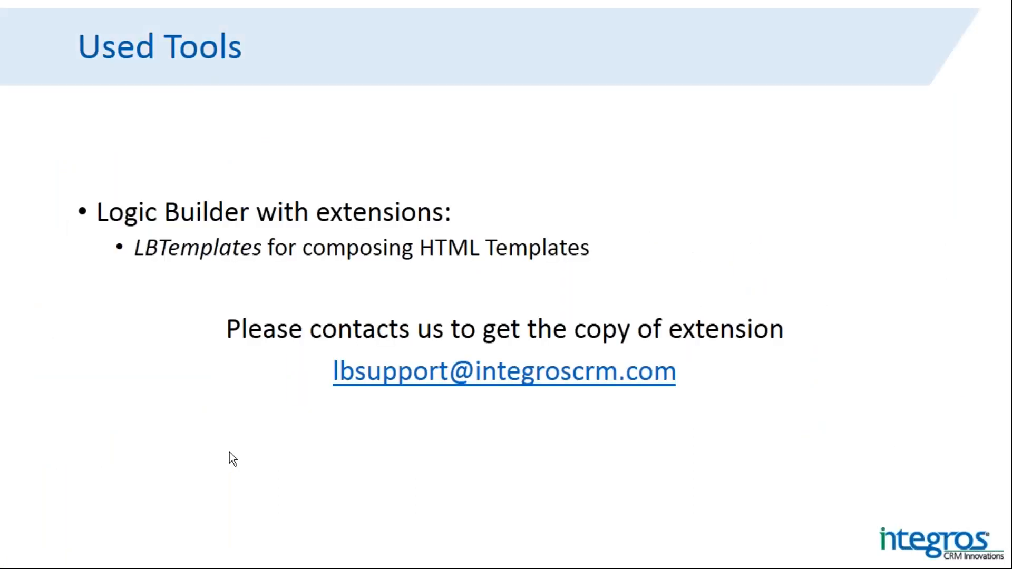